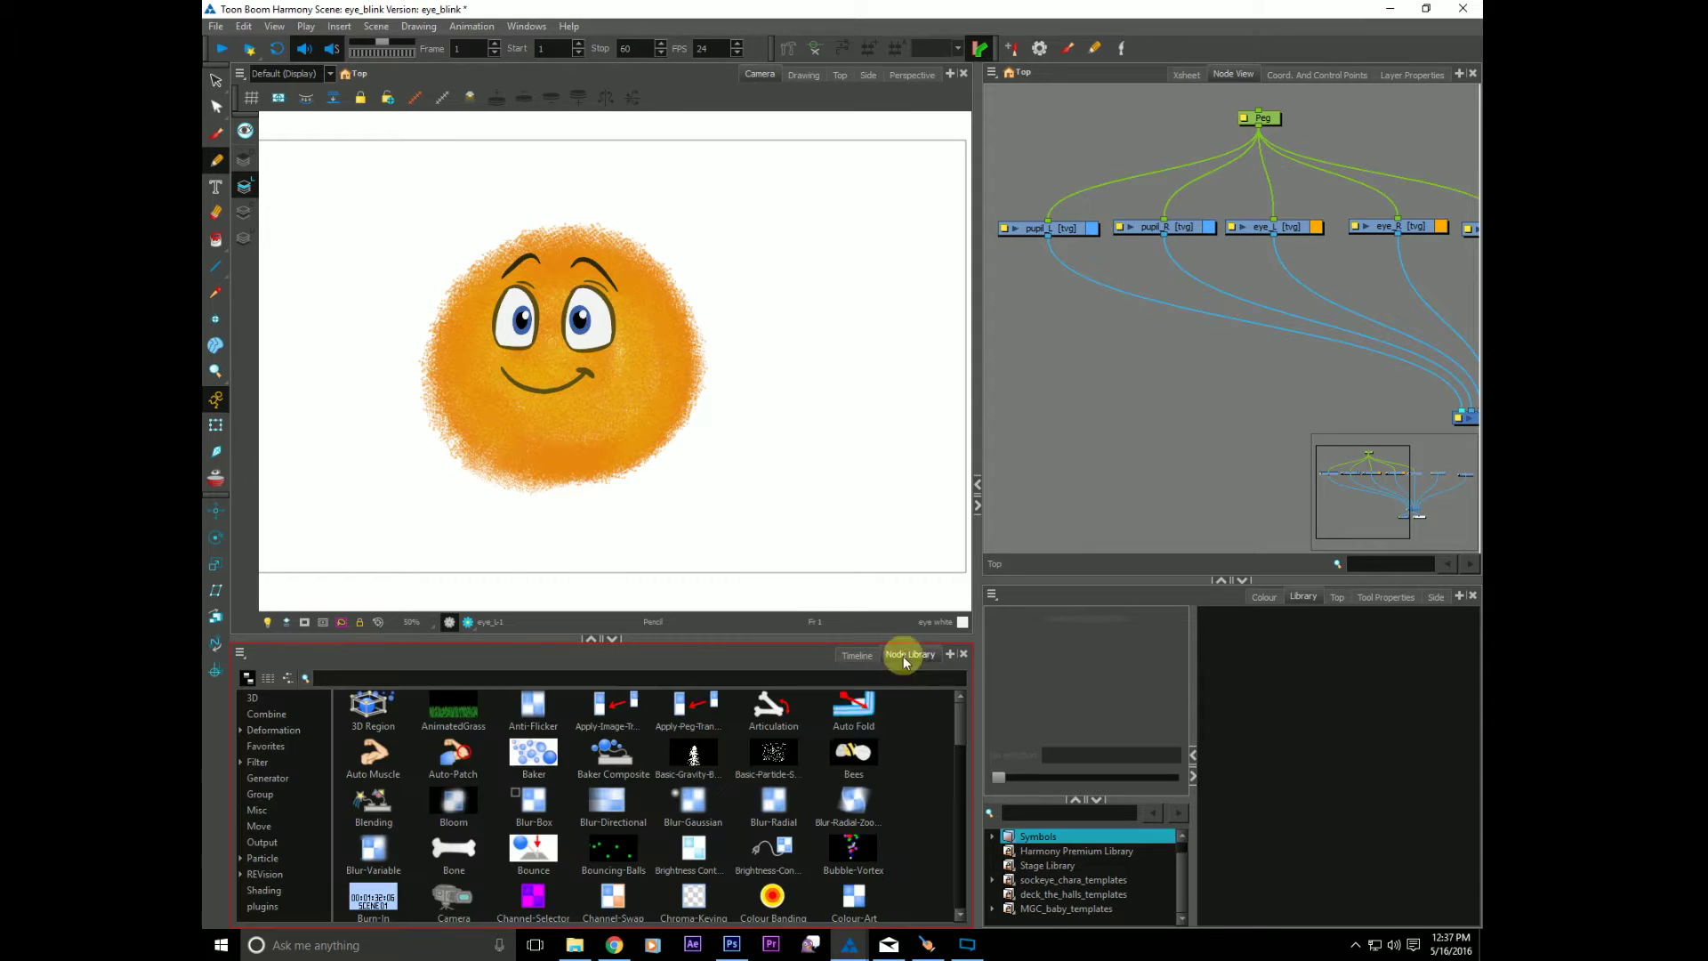
Step: Show the timeline and step back and forth through the first frames to examine the eye drawings during the blink
{"action": "left_click", "coordinate": [850, 655]}
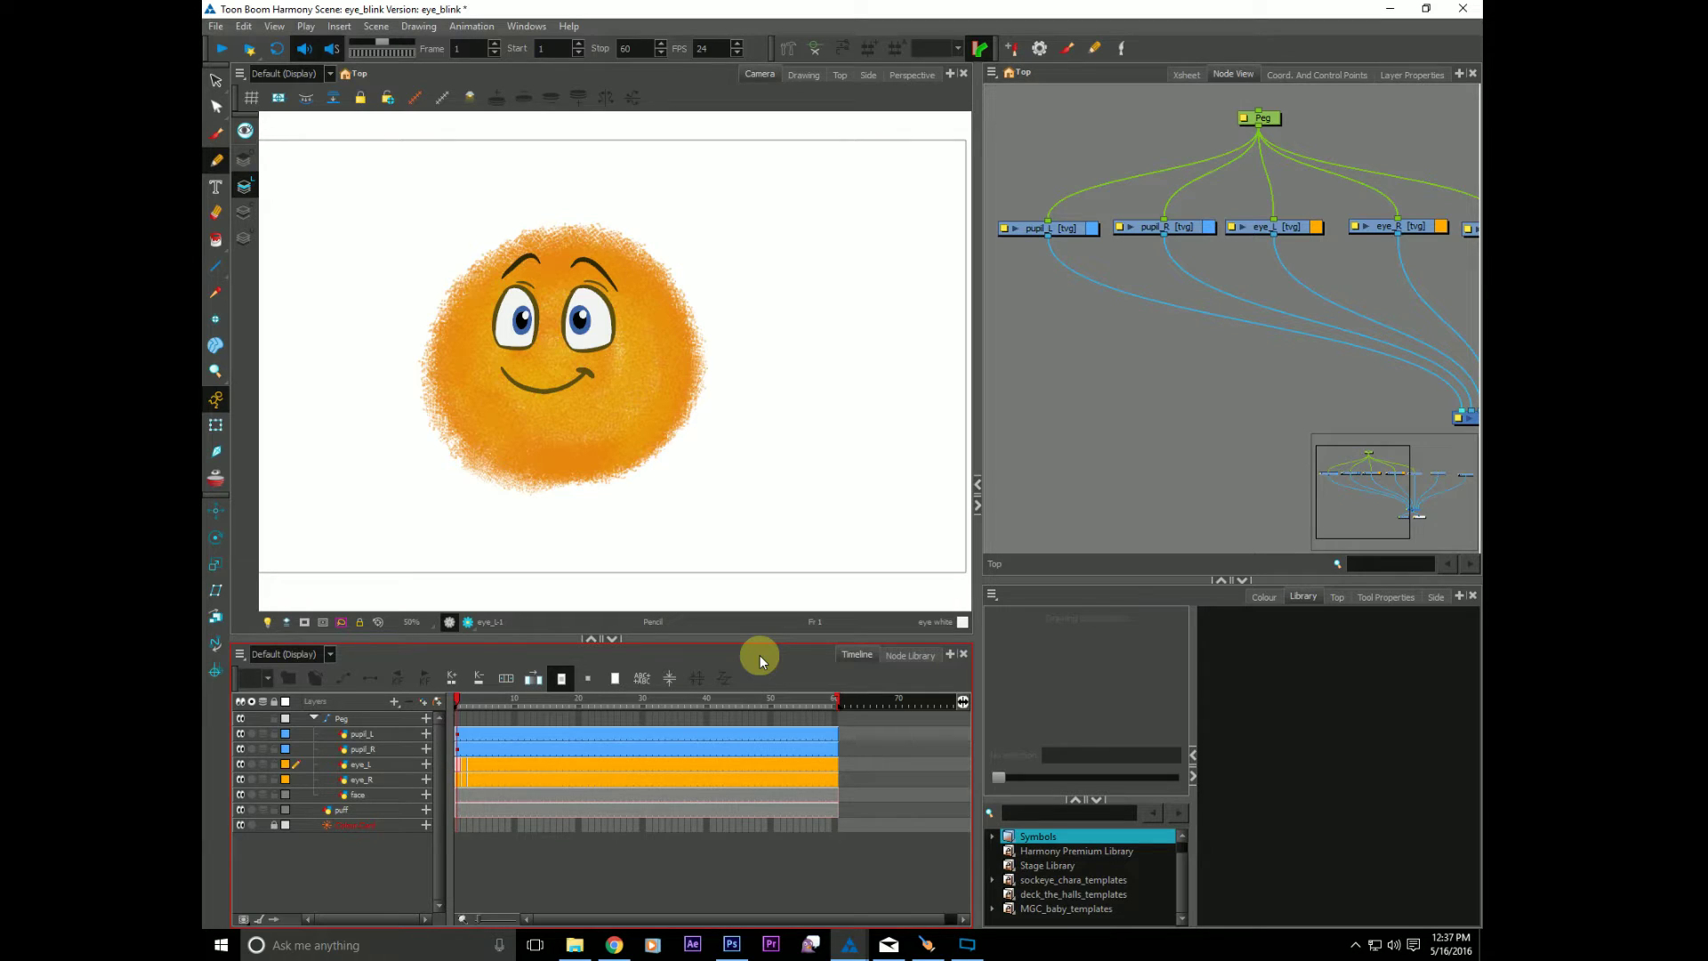
{"action": "mouse_move", "coordinate": [507, 477]}
{"action": "left_mouse_down"}
{"action": "mouse_move", "coordinate": [561, 515]}
{"action": "mouse_move", "coordinate": [499, 492]}
{"action": "left_mouse_up"}
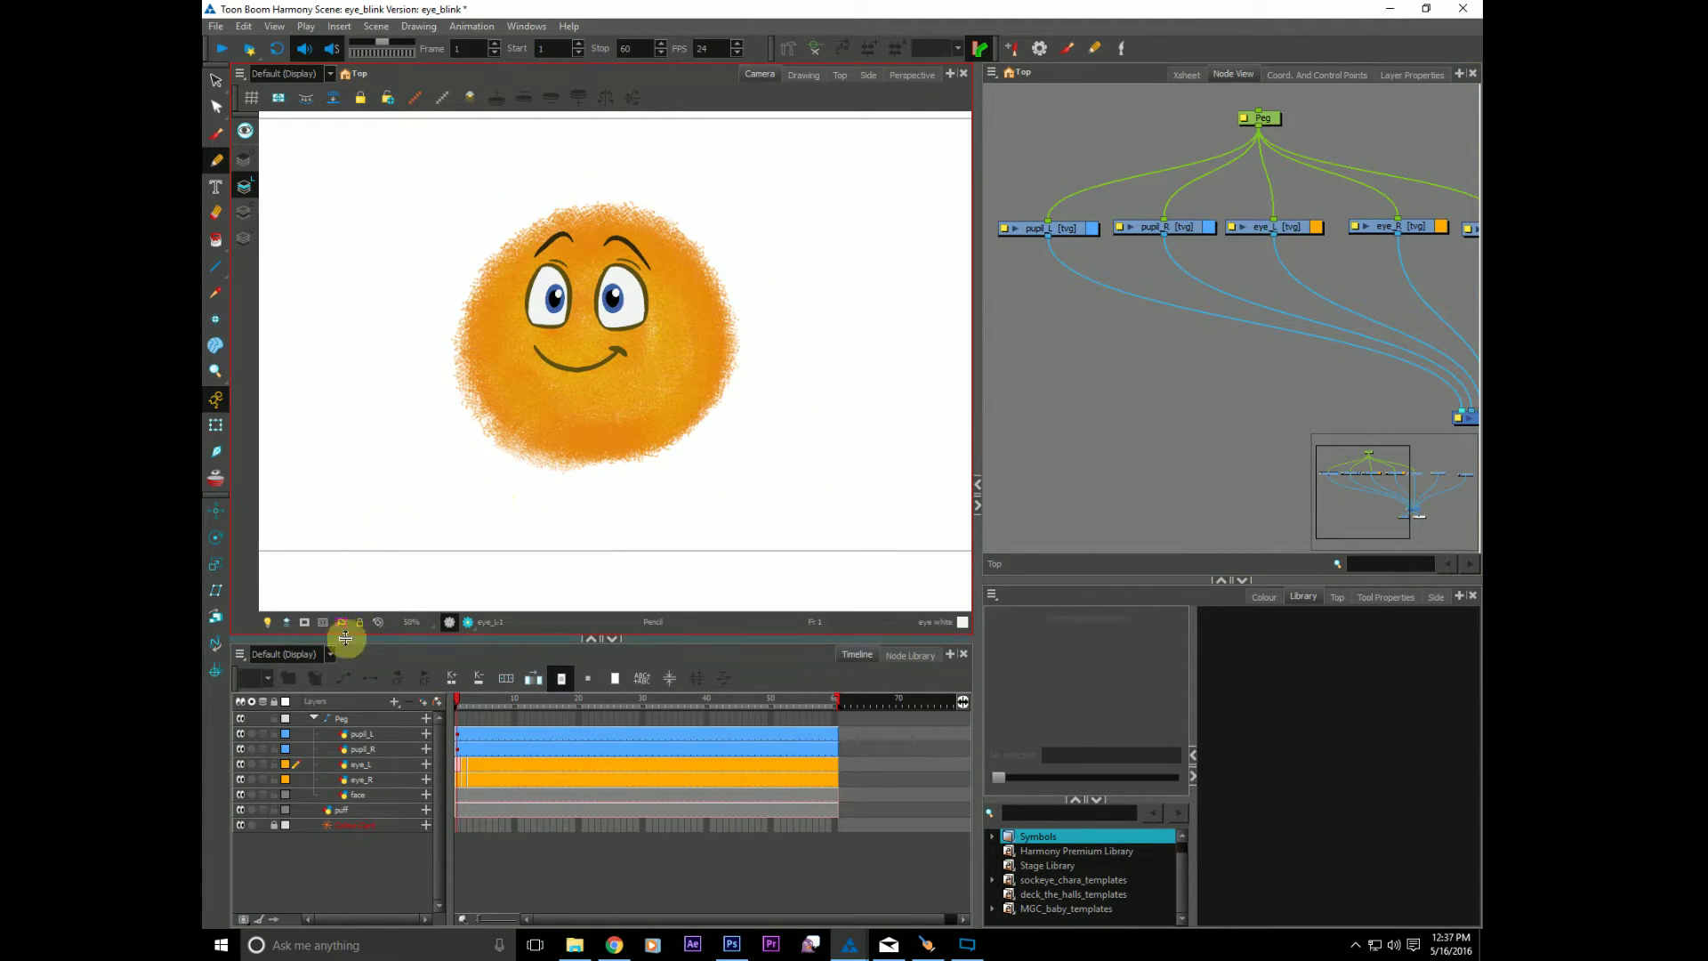
{"action": "key", "text": "period"}
{"action": "key", "text": "comma"}
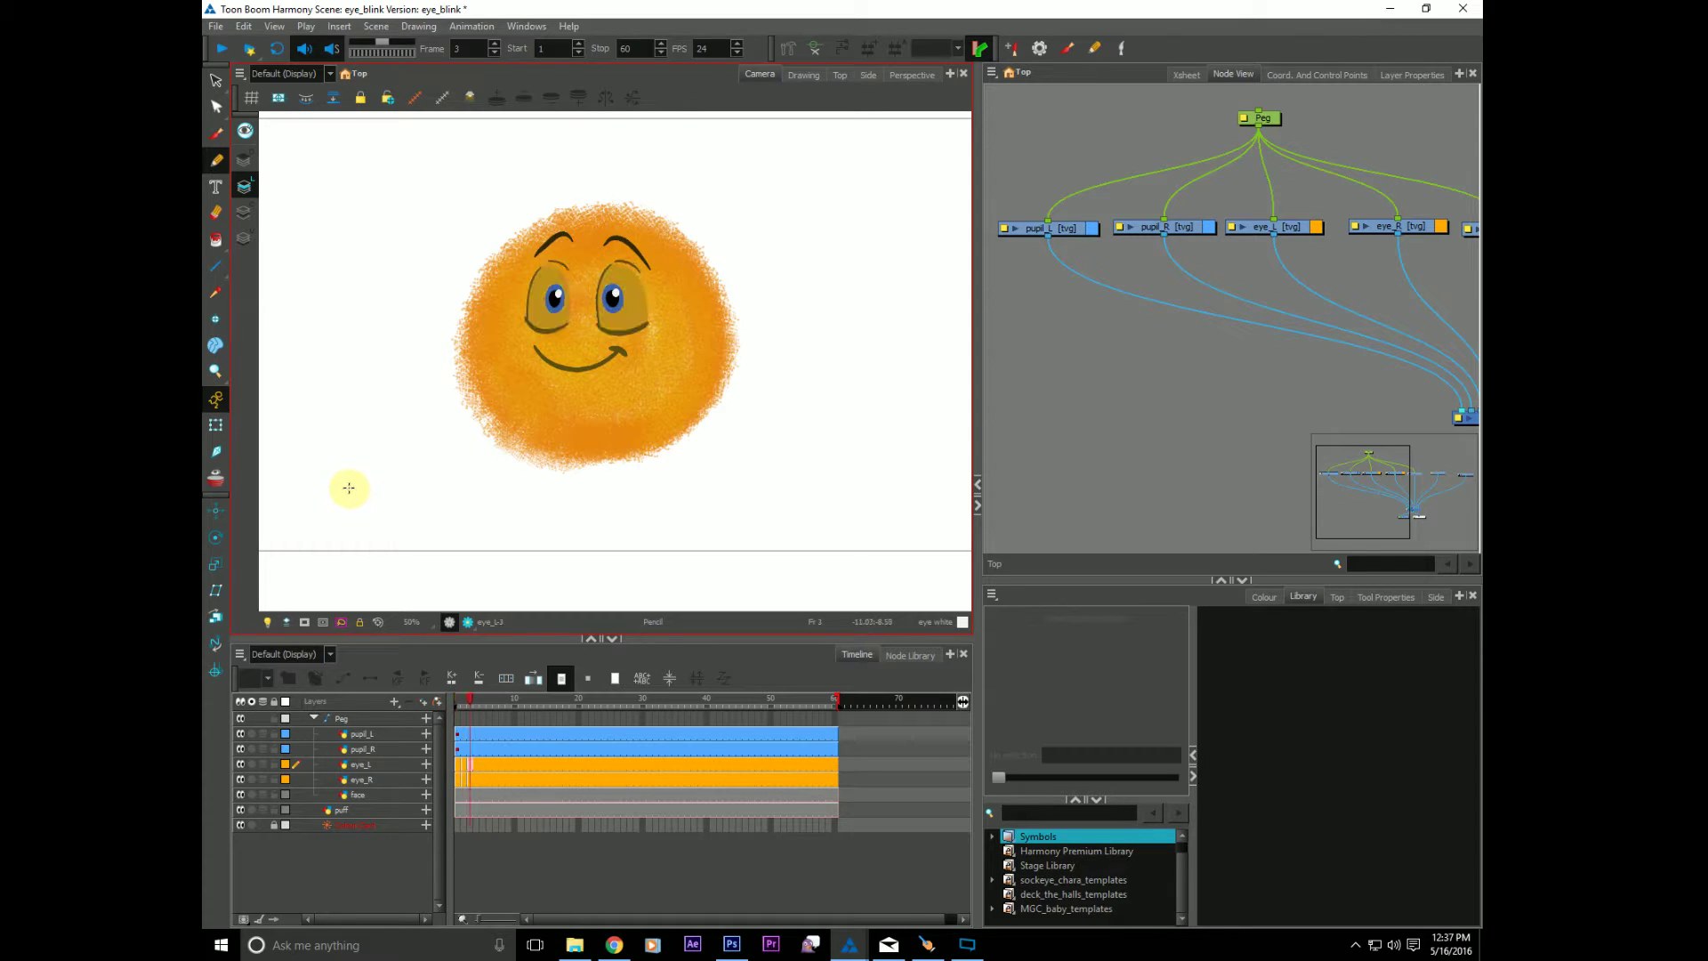
{"action": "key", "text": "period"}
{"action": "key", "text": "comma"}
{"action": "key", "text": "period"}
{"action": "key", "text": "period"}
{"action": "key", "text": "comma"}
{"action": "key", "text": "comma"}
{"action": "key", "text": "period"}
{"action": "key", "text": "period"}
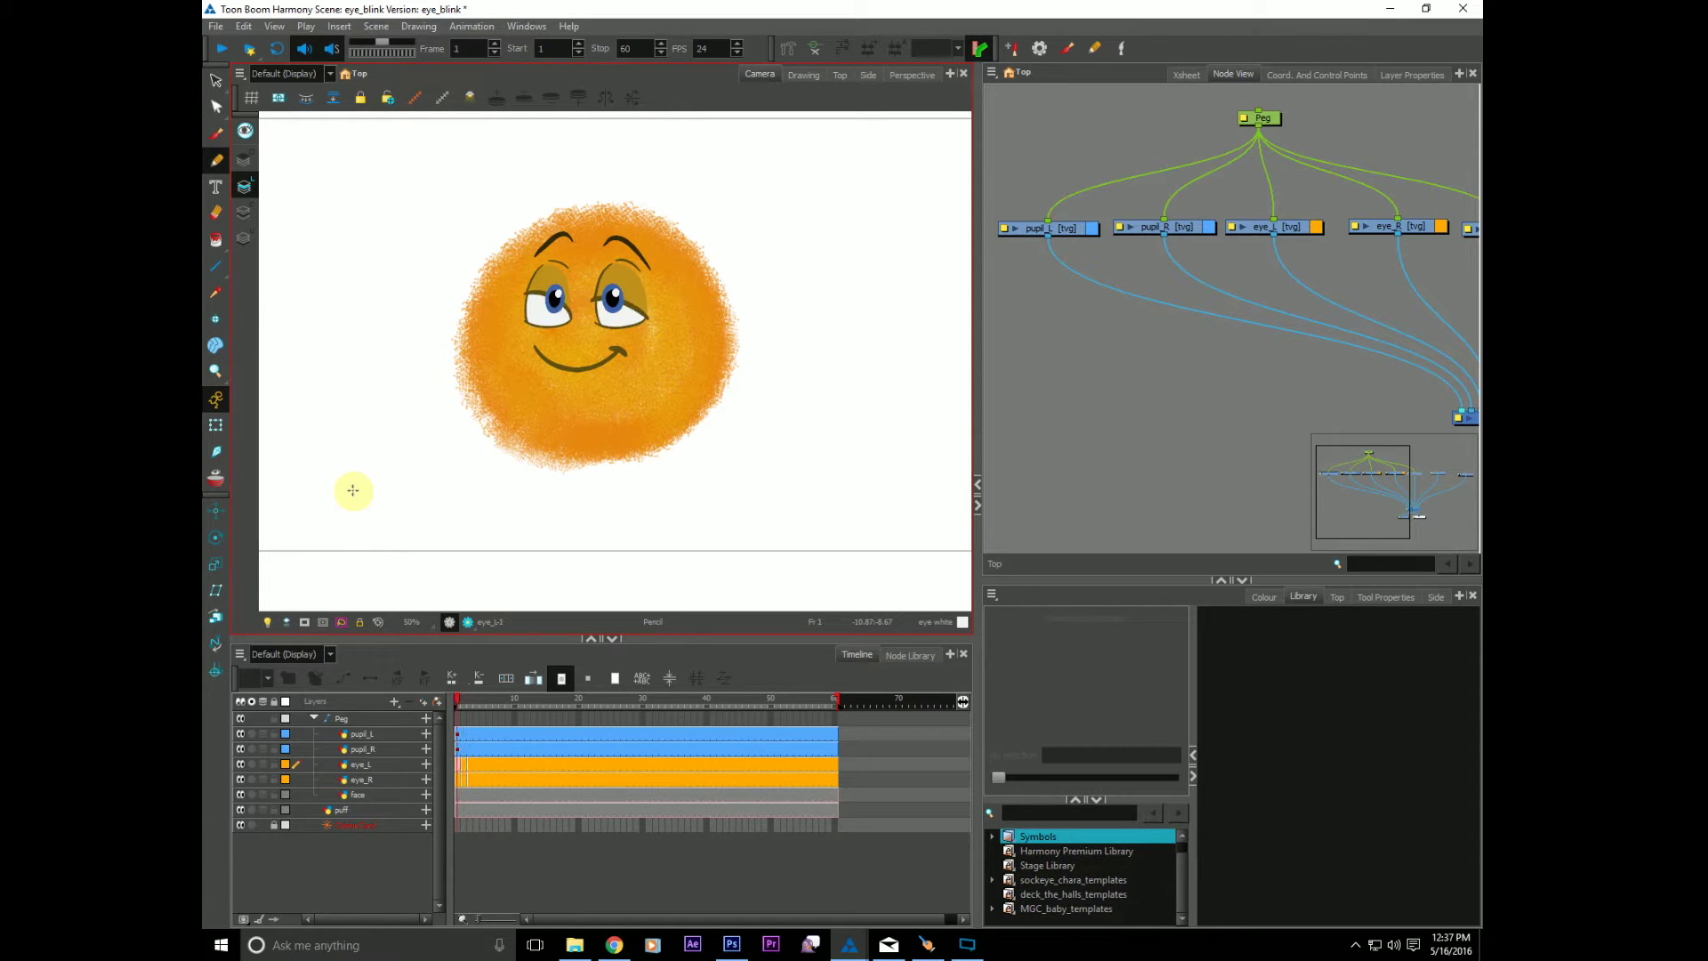
{"action": "key", "text": "comma"}
{"action": "key", "text": "comma"}
{"action": "key", "text": "period"}
{"action": "key", "text": "period"}
{"action": "key", "text": "comma"}
{"action": "key", "text": "comma"}
{"action": "key", "text": "alt+z"}
{"action": "left_click", "coordinate": [559, 342]}
{"action": "left_click_drag", "start_coordinate": [507, 427], "coordinate": [531, 461]}
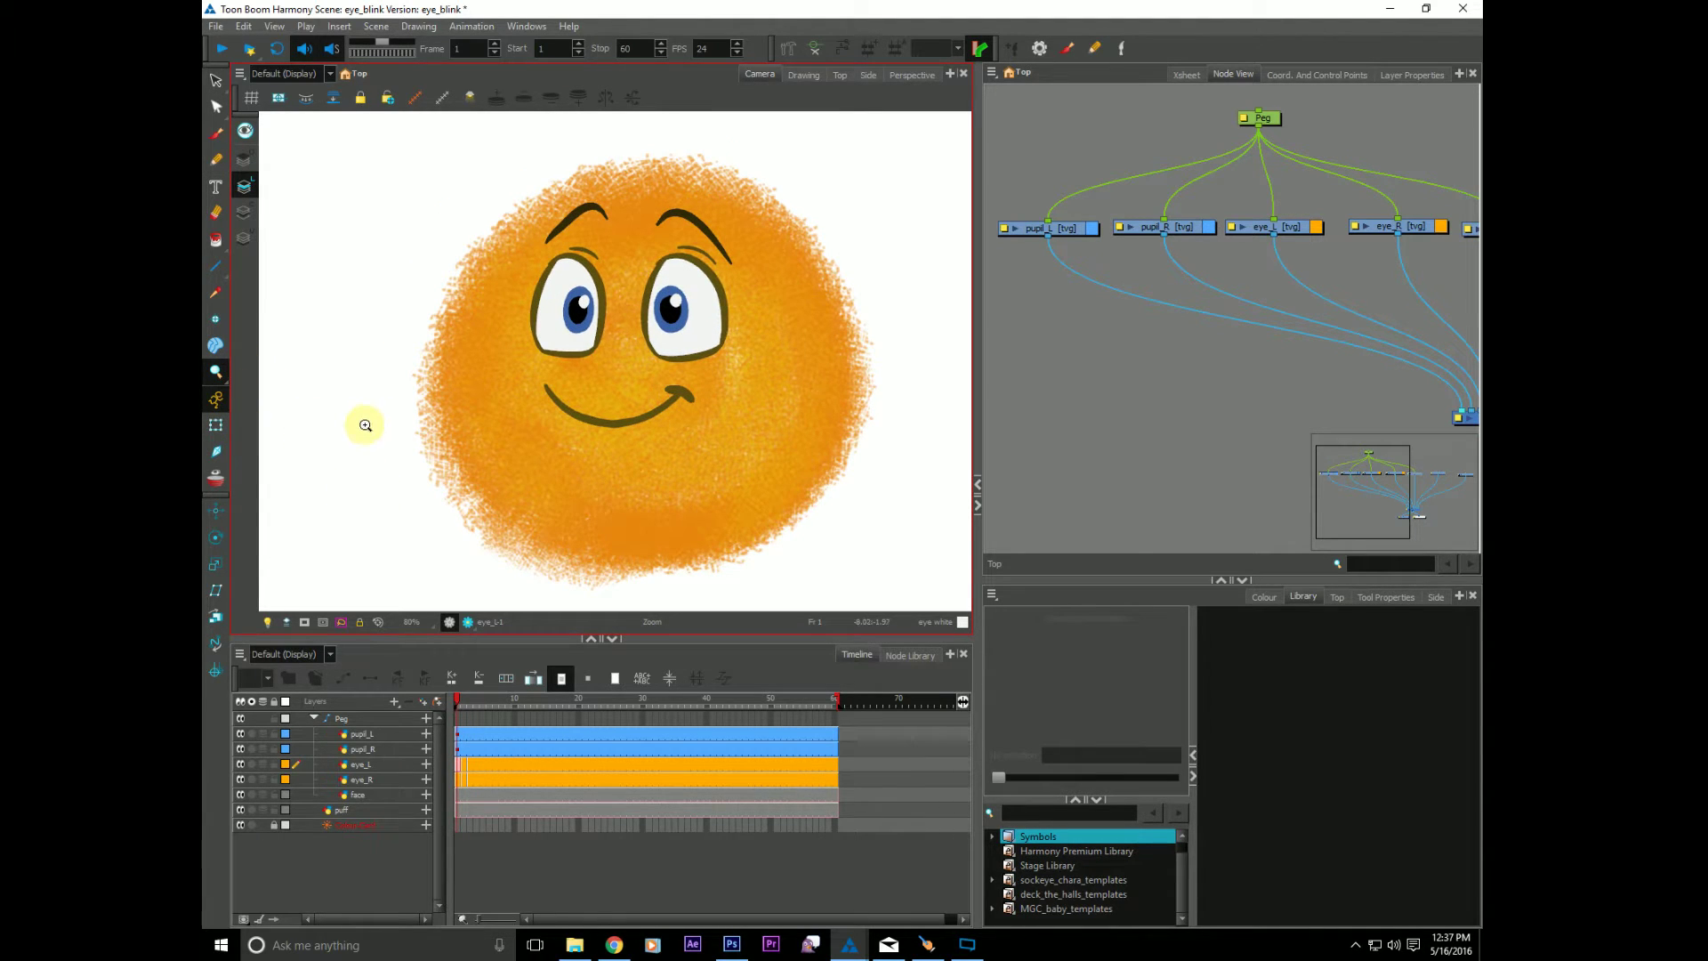
{"action": "key", "text": "period"}
{"action": "key", "text": "comma"}
Step: Try moving the eye_L drawing away from the face with the Transform tool, undoing each move
{"action": "left_click", "coordinate": [215, 425]}
{"action": "left_click", "coordinate": [558, 352]}
{"action": "left_click_drag", "start_coordinate": [564, 340], "coordinate": [418, 331]}
{"action": "key", "text": "ctrl+z"}
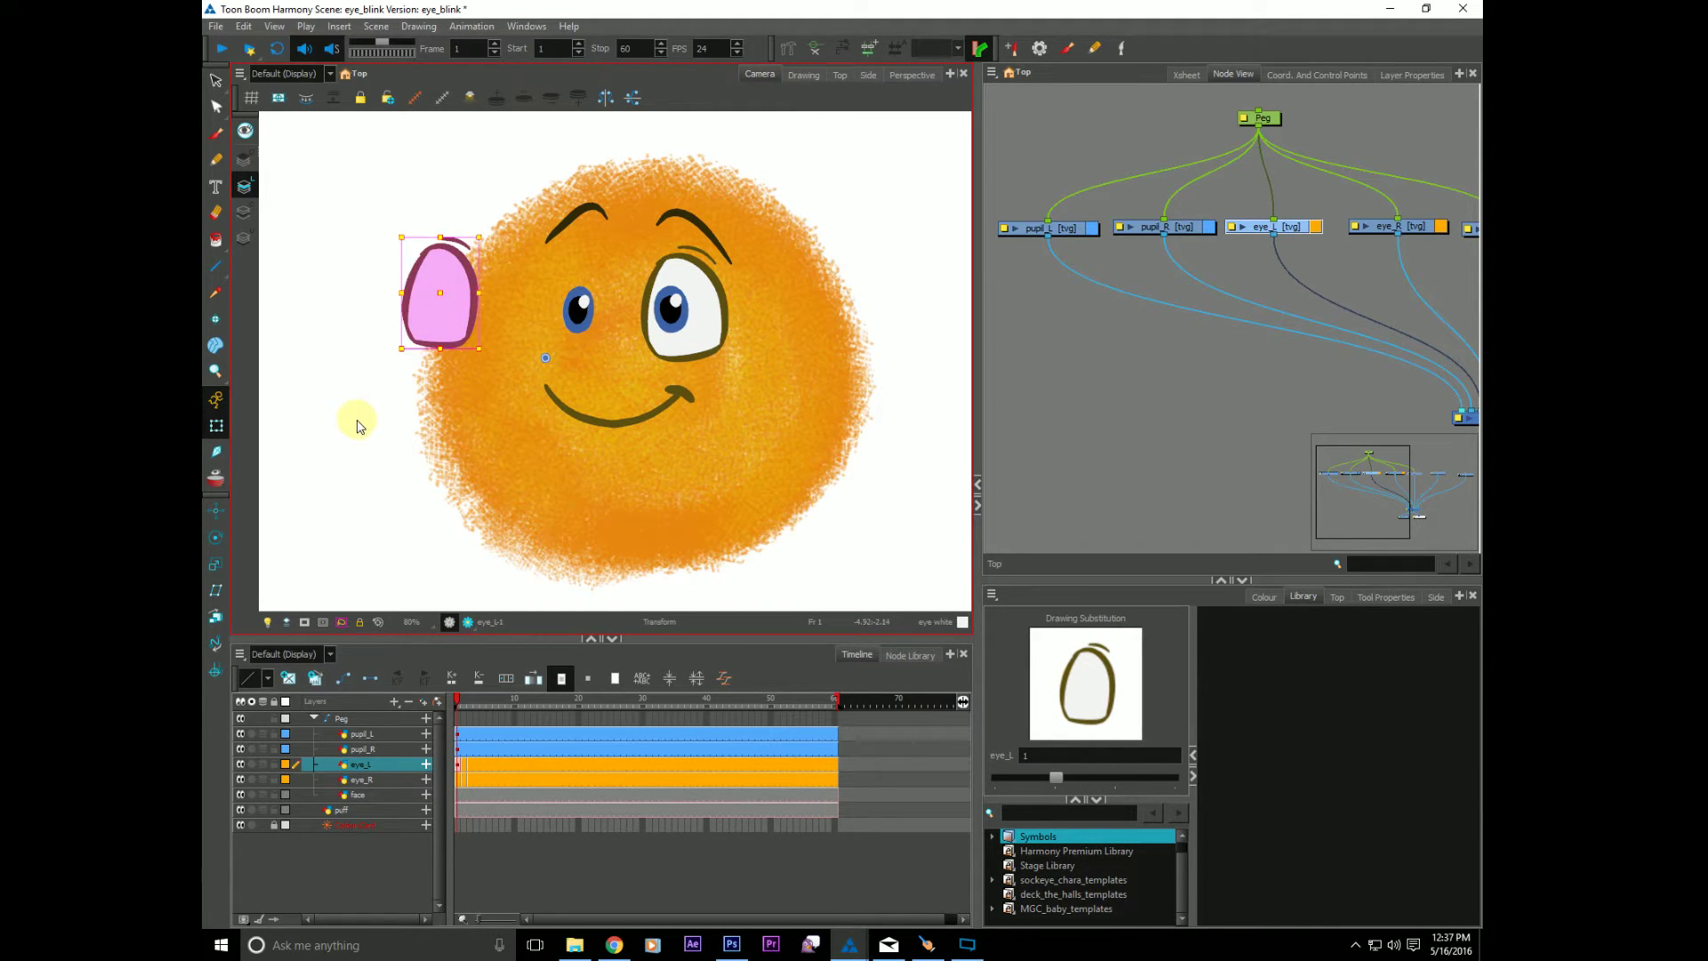
{"action": "key", "text": "ctrl+z"}
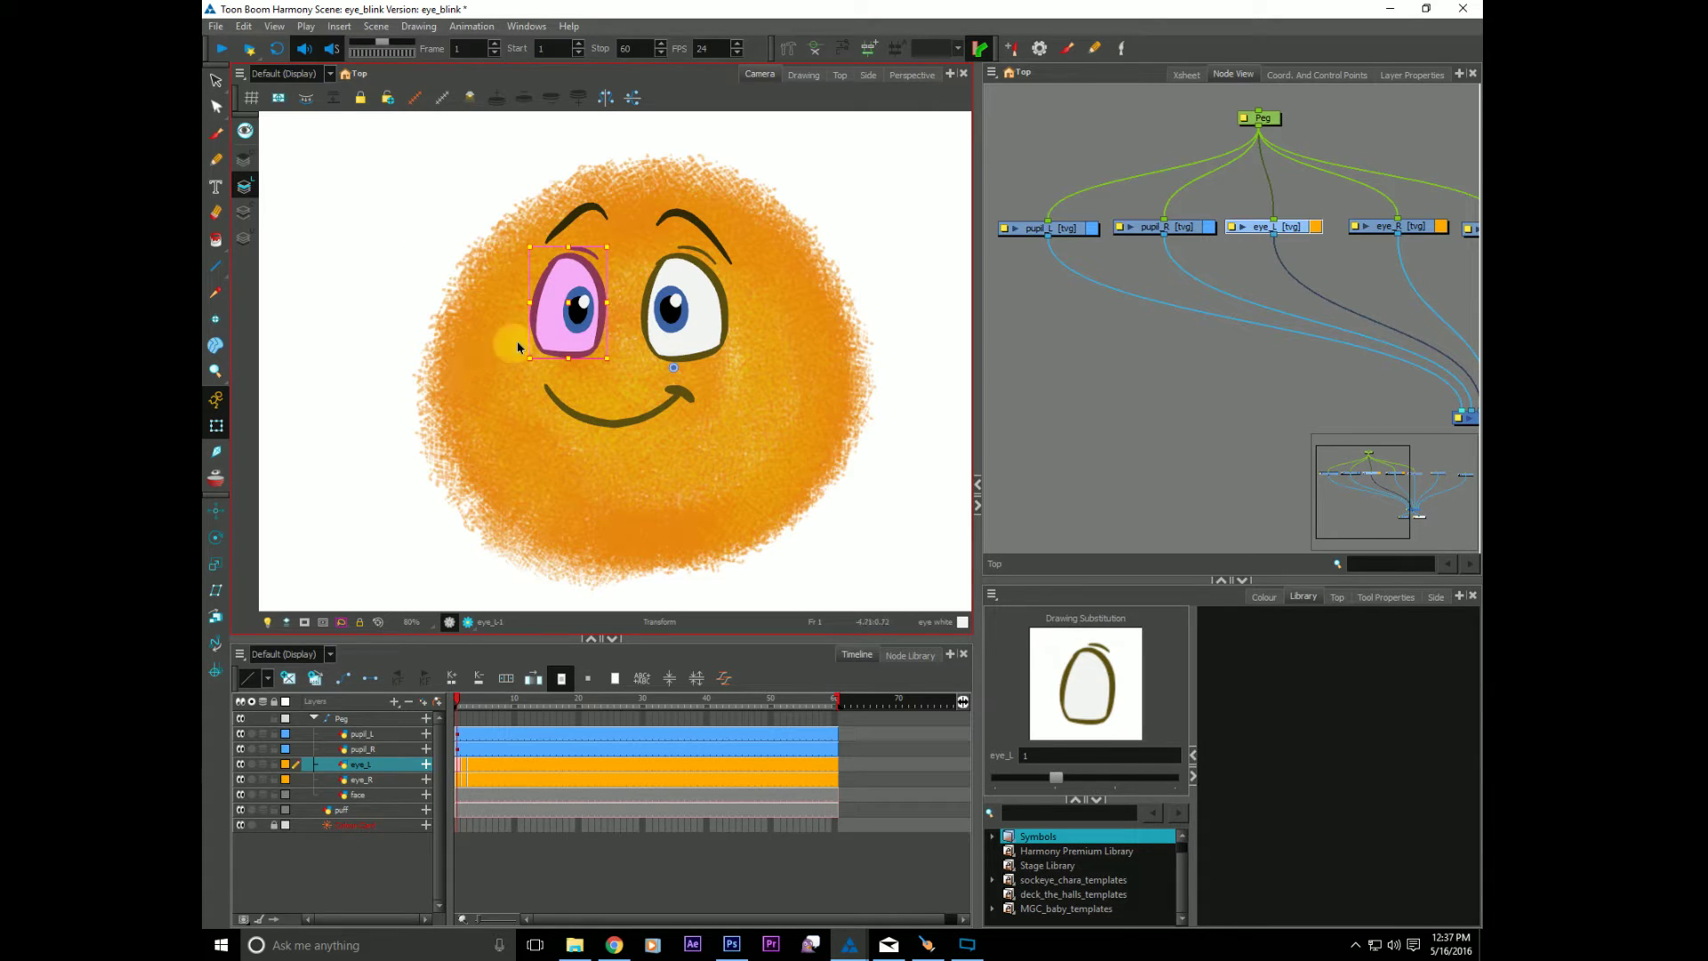
{"action": "left_click_drag", "start_coordinate": [564, 349], "coordinate": [488, 496]}
{"action": "key", "text": "ctrl+z"}
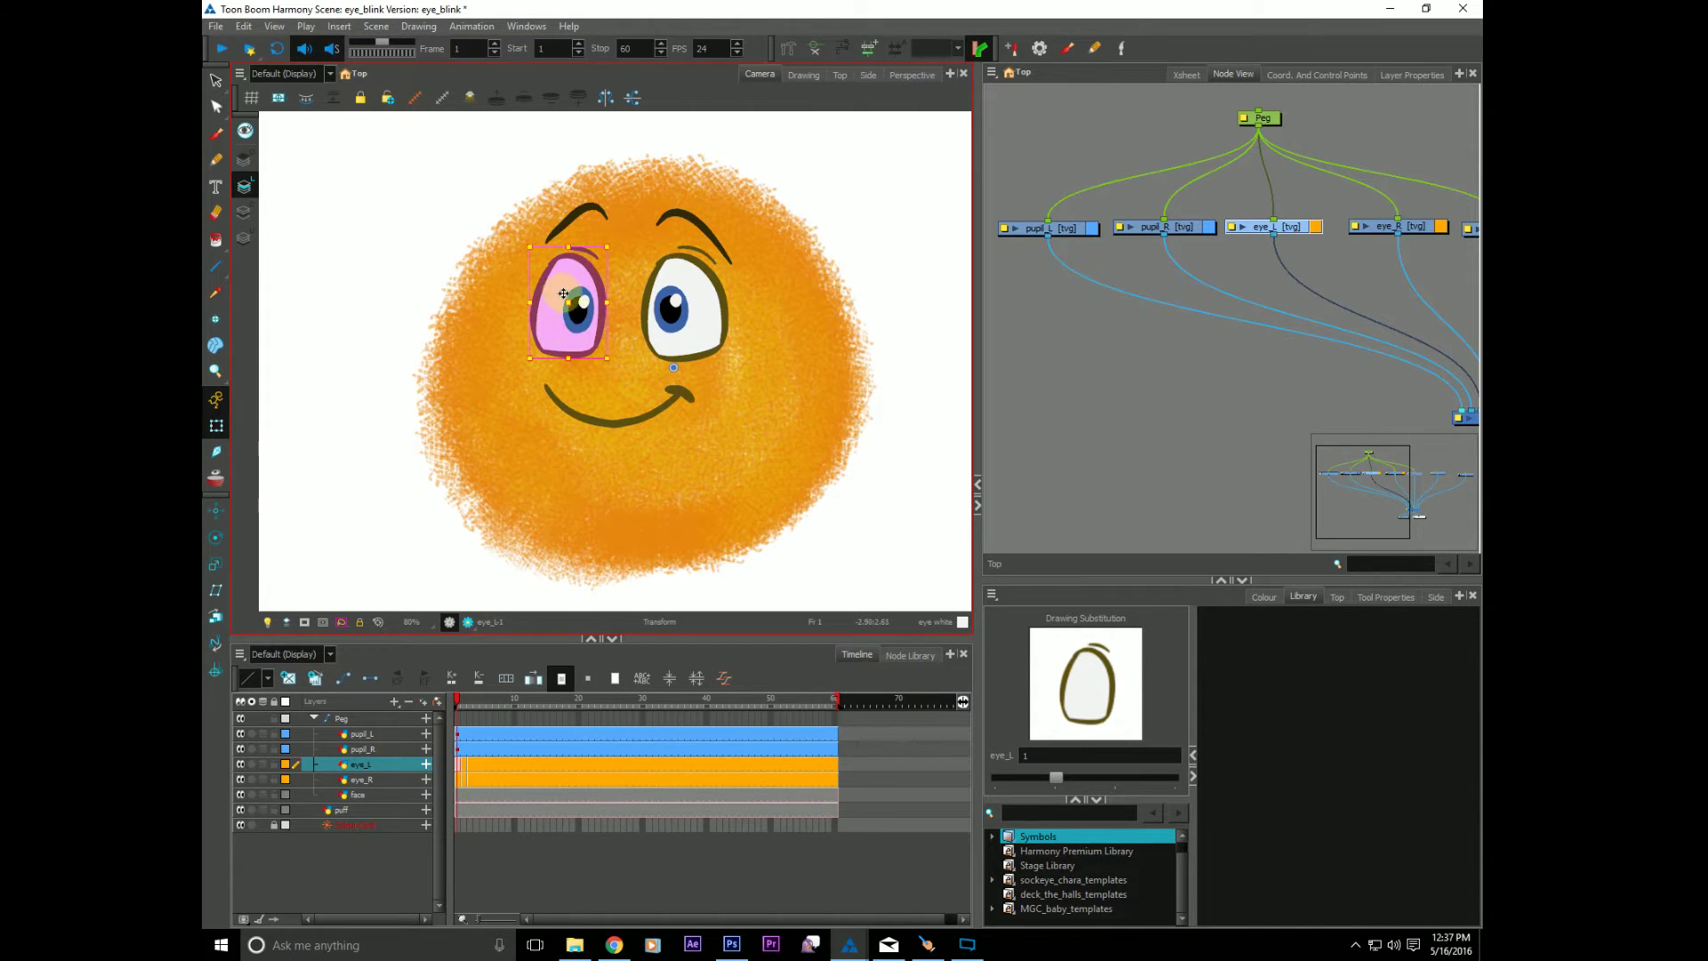
Step: Try moving the pupil_L drawing toward the lower edge of its eye, undo the move, and clear the selection
{"action": "left_click", "coordinate": [216, 80]}
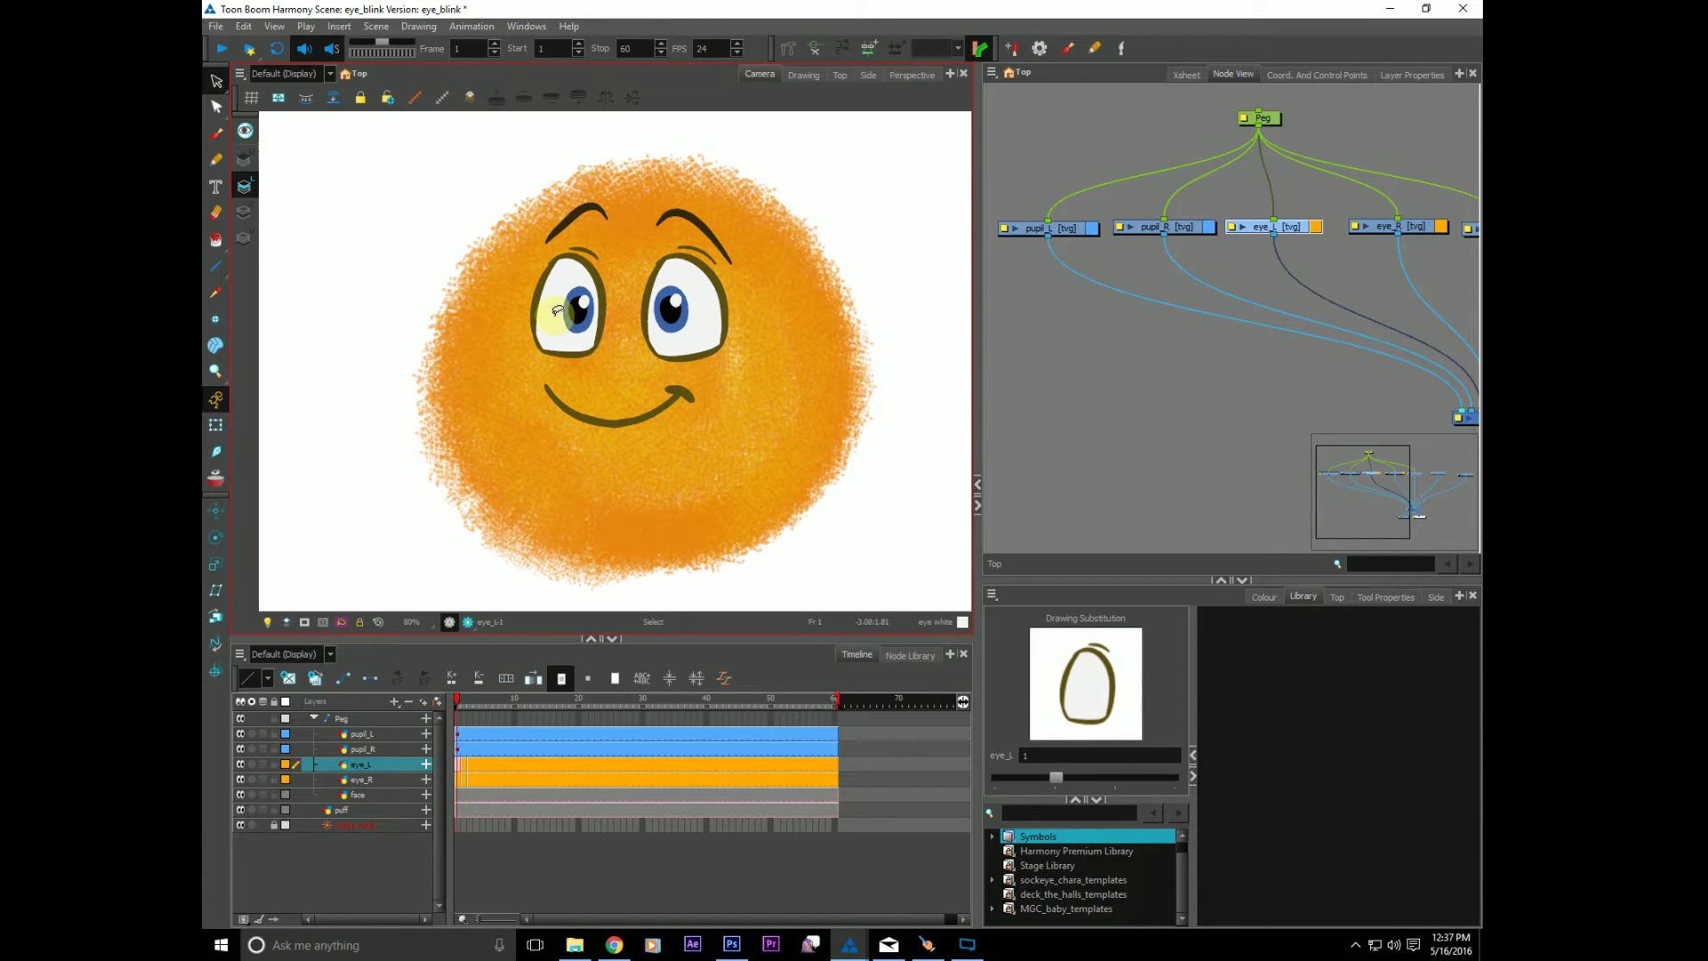
{"action": "left_click", "coordinate": [216, 425]}
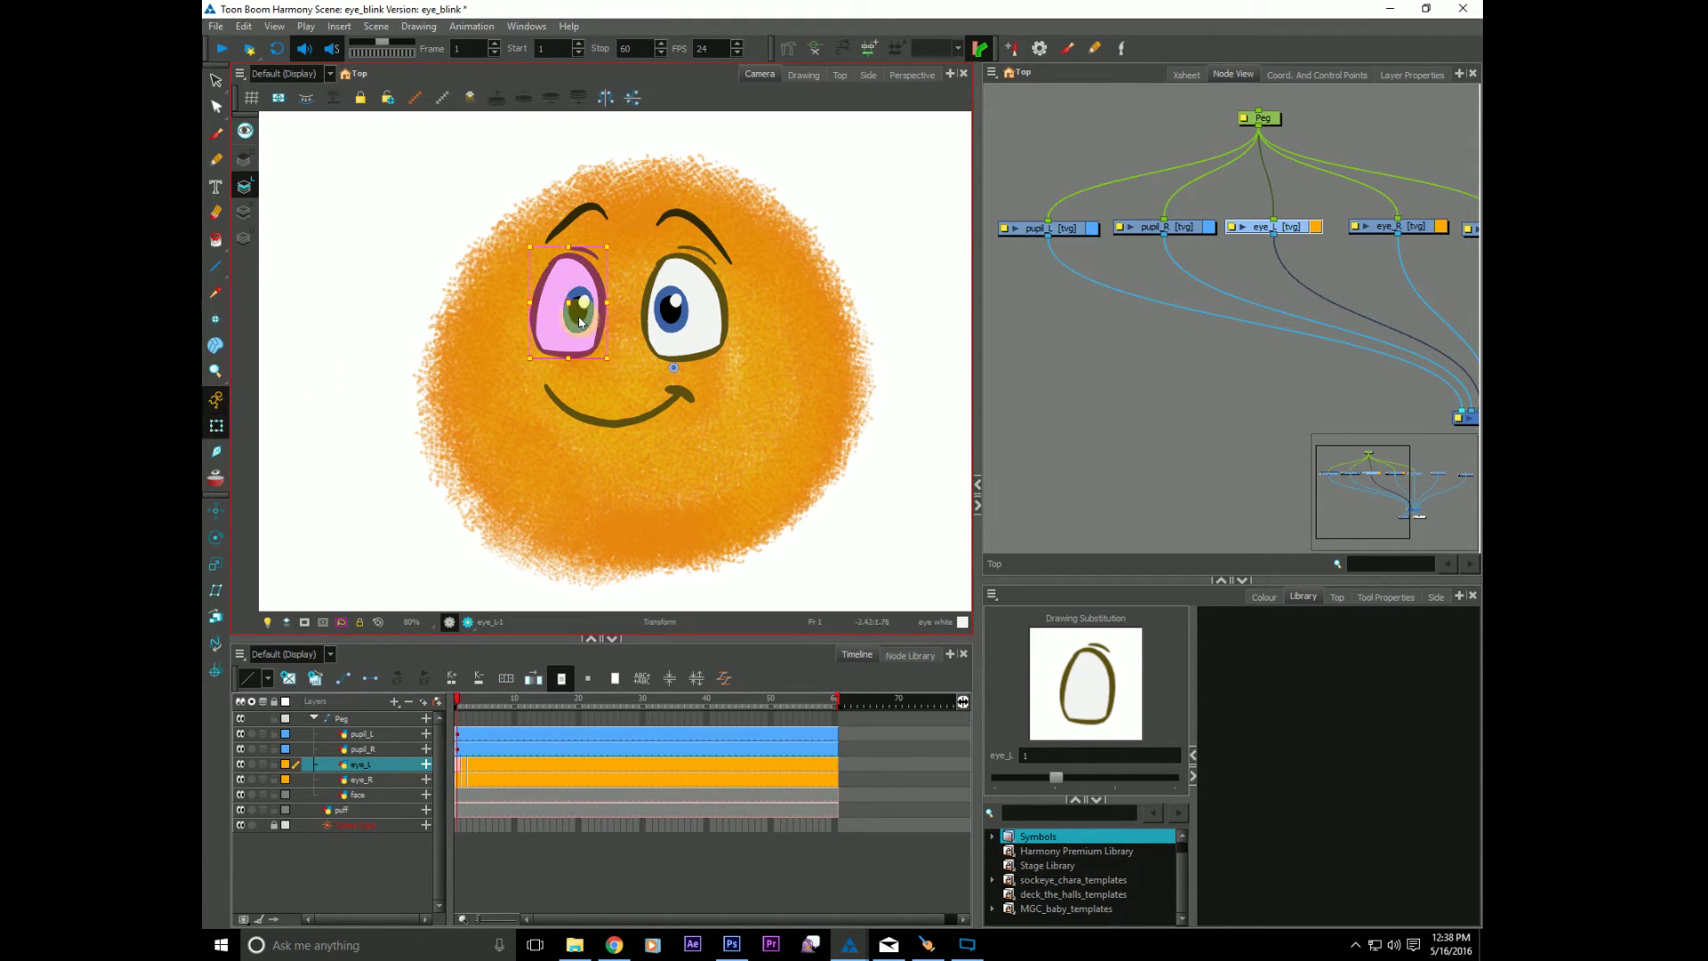
{"action": "mouse_move", "coordinate": [579, 322]}
{"action": "left_mouse_down"}
{"action": "mouse_move", "coordinate": [538, 318]}
{"action": "mouse_move", "coordinate": [584, 272]}
{"action": "mouse_move", "coordinate": [593, 349]}
{"action": "left_mouse_up"}
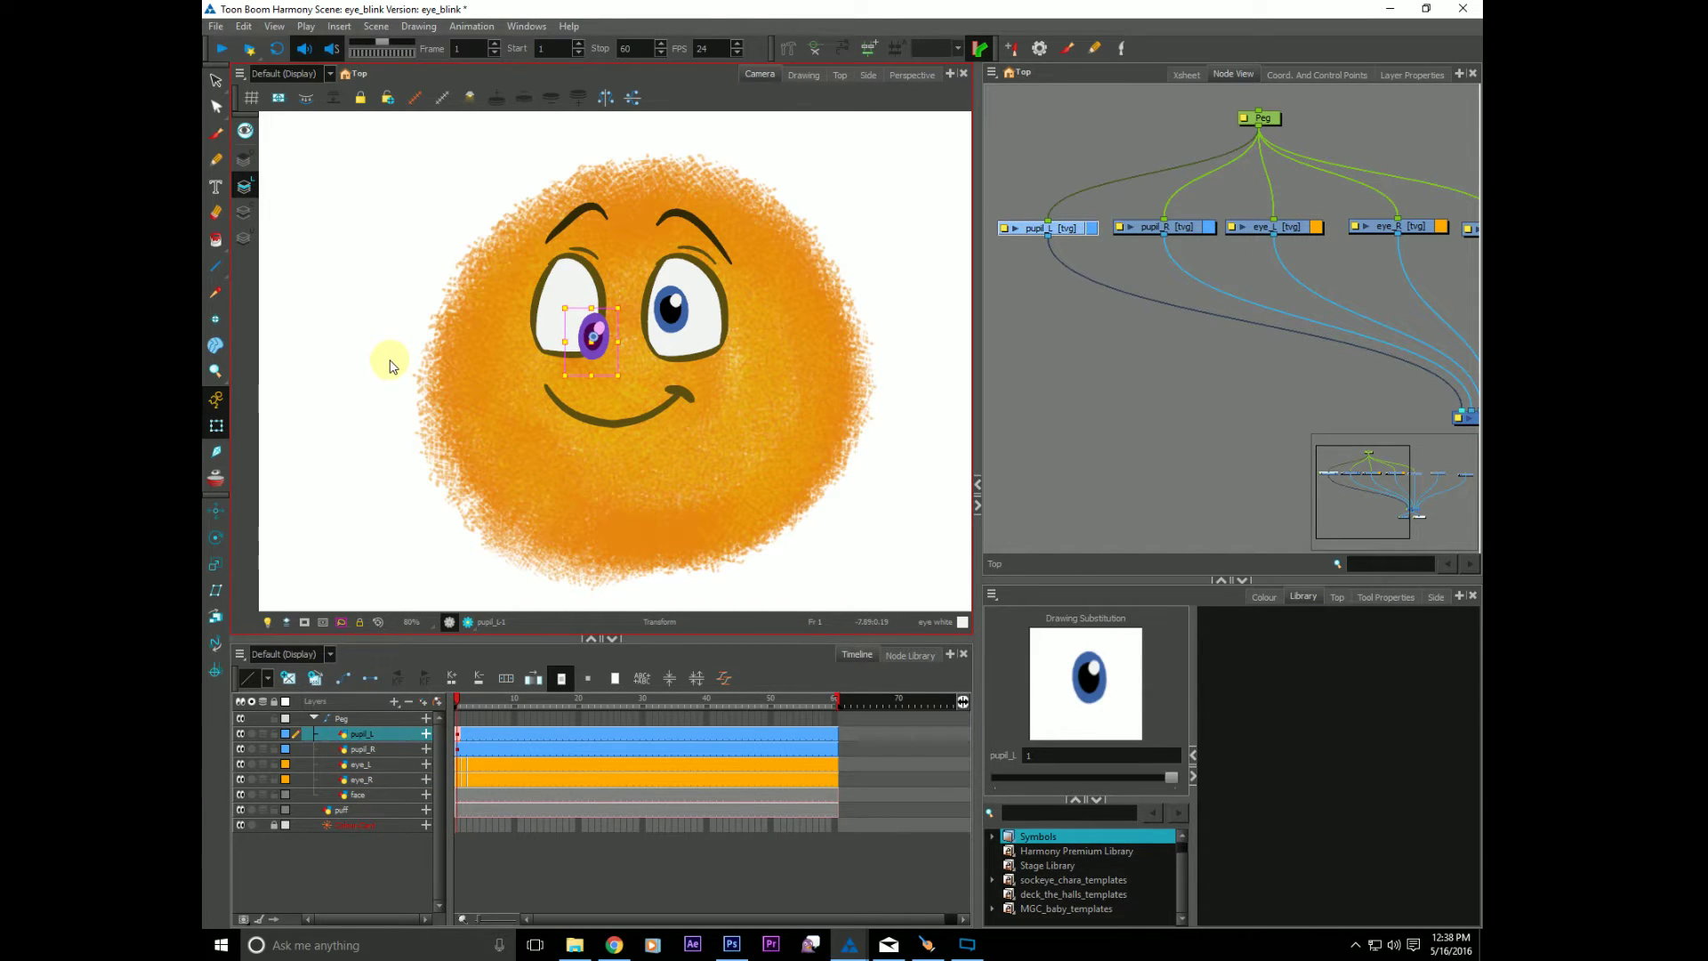
{"action": "key", "text": "ctrl+z"}
{"action": "left_click", "coordinate": [1162, 445]}
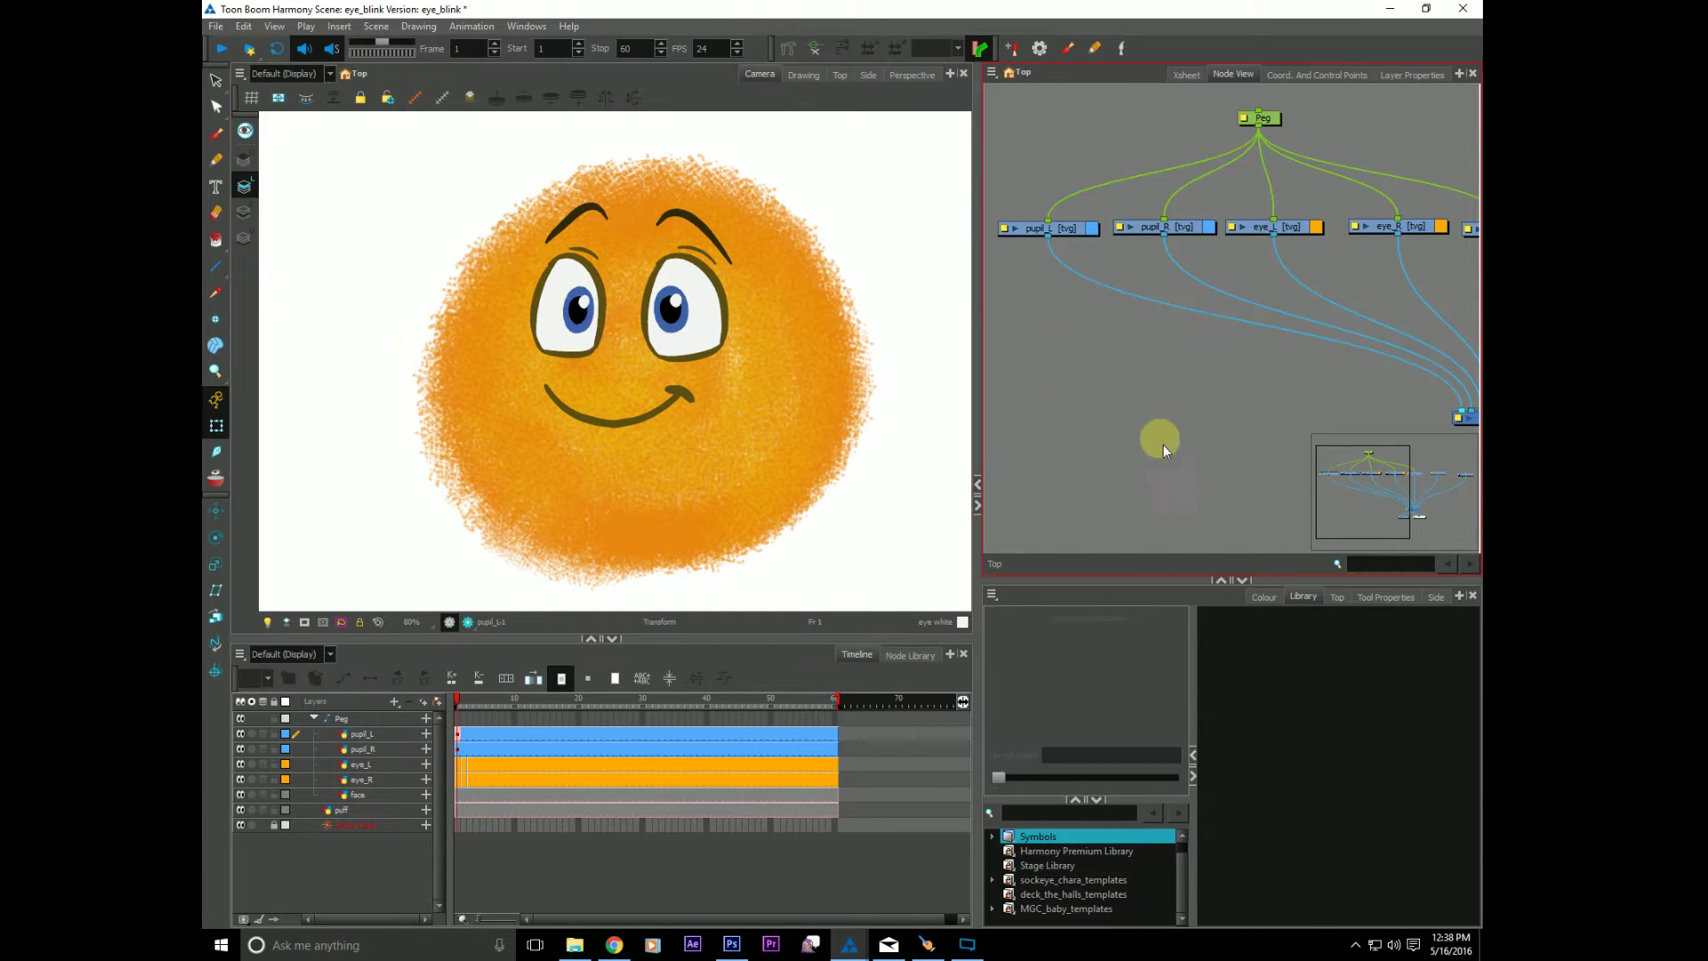
Step: Add a Colour-Override node and a Cutter node from the Node Library's Favorites to the node network, then return to the timeline
{"action": "left_click", "coordinate": [907, 655]}
{"action": "left_click_drag", "start_coordinate": [829, 638], "coordinate": [838, 575]}
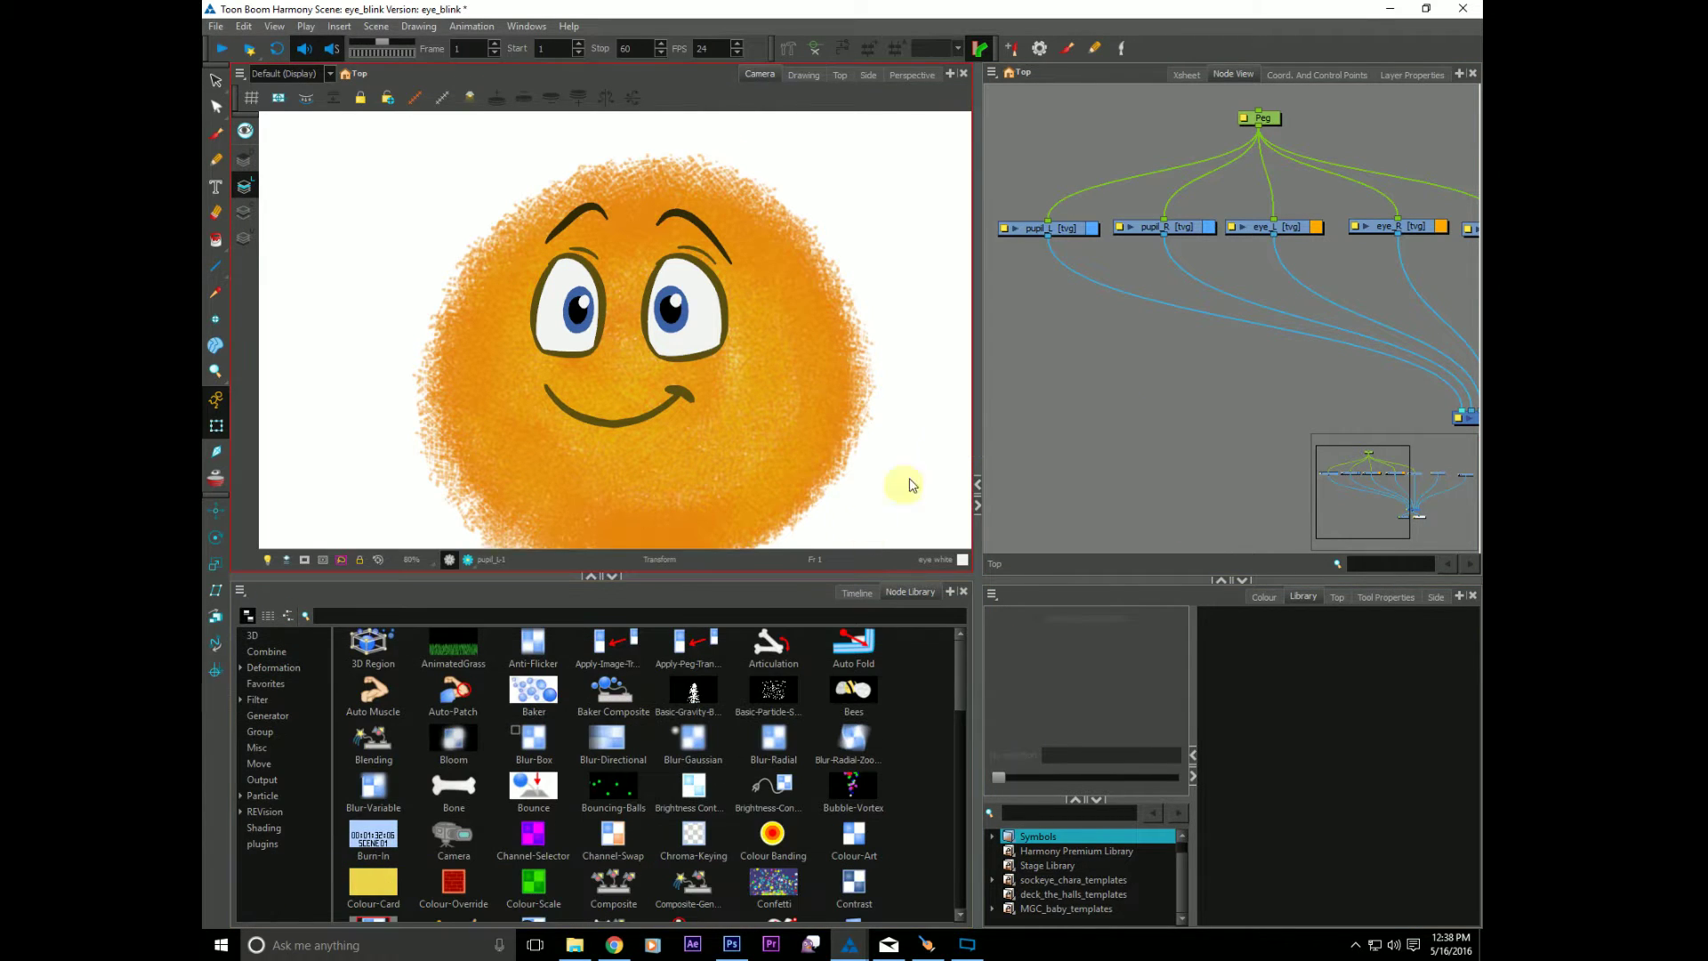
{"action": "left_click_drag", "start_coordinate": [977, 442], "coordinate": [985, 450]}
{"action": "left_click", "coordinate": [265, 682]}
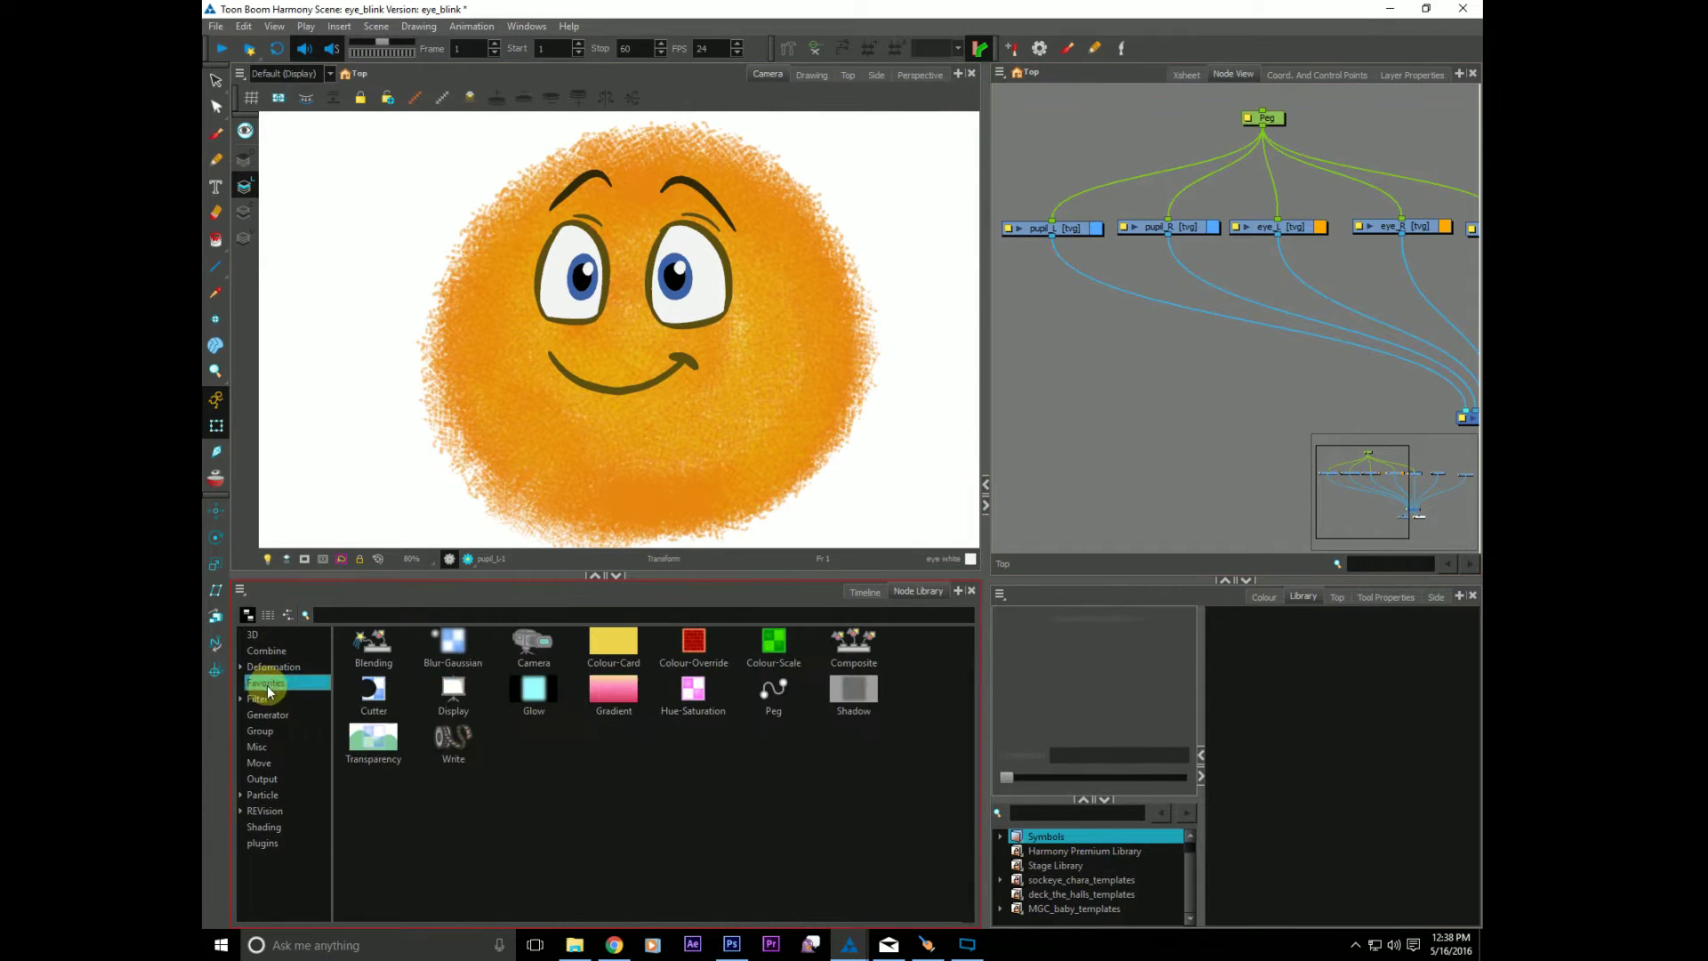
{"action": "left_click", "coordinate": [468, 745]}
{"action": "left_click_drag", "start_coordinate": [694, 642], "coordinate": [1126, 402]}
{"action": "left_click_drag", "start_coordinate": [374, 692], "coordinate": [1117, 458]}
{"action": "left_click", "coordinate": [863, 593]}
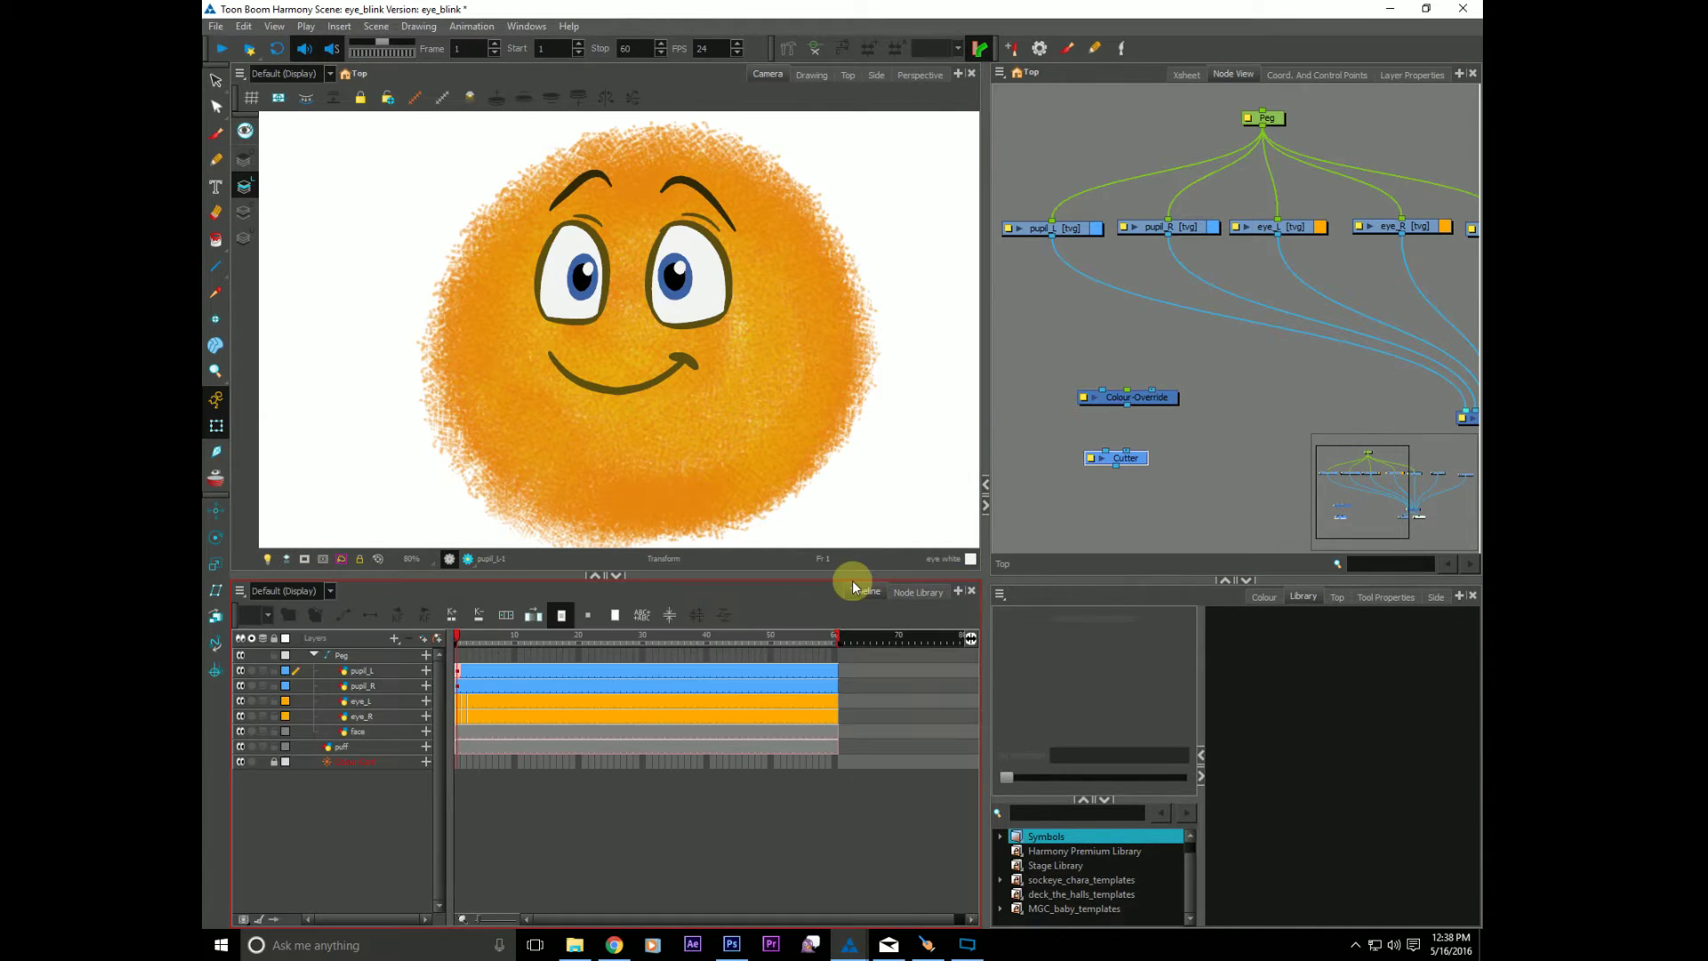
Step: Move the Colour-Override node away from the Cutter node, closer to the space beneath the eye_L node
{"action": "left_click", "coordinate": [1159, 398]}
{"action": "left_click_drag", "start_coordinate": [1159, 400], "coordinate": [1238, 363]}
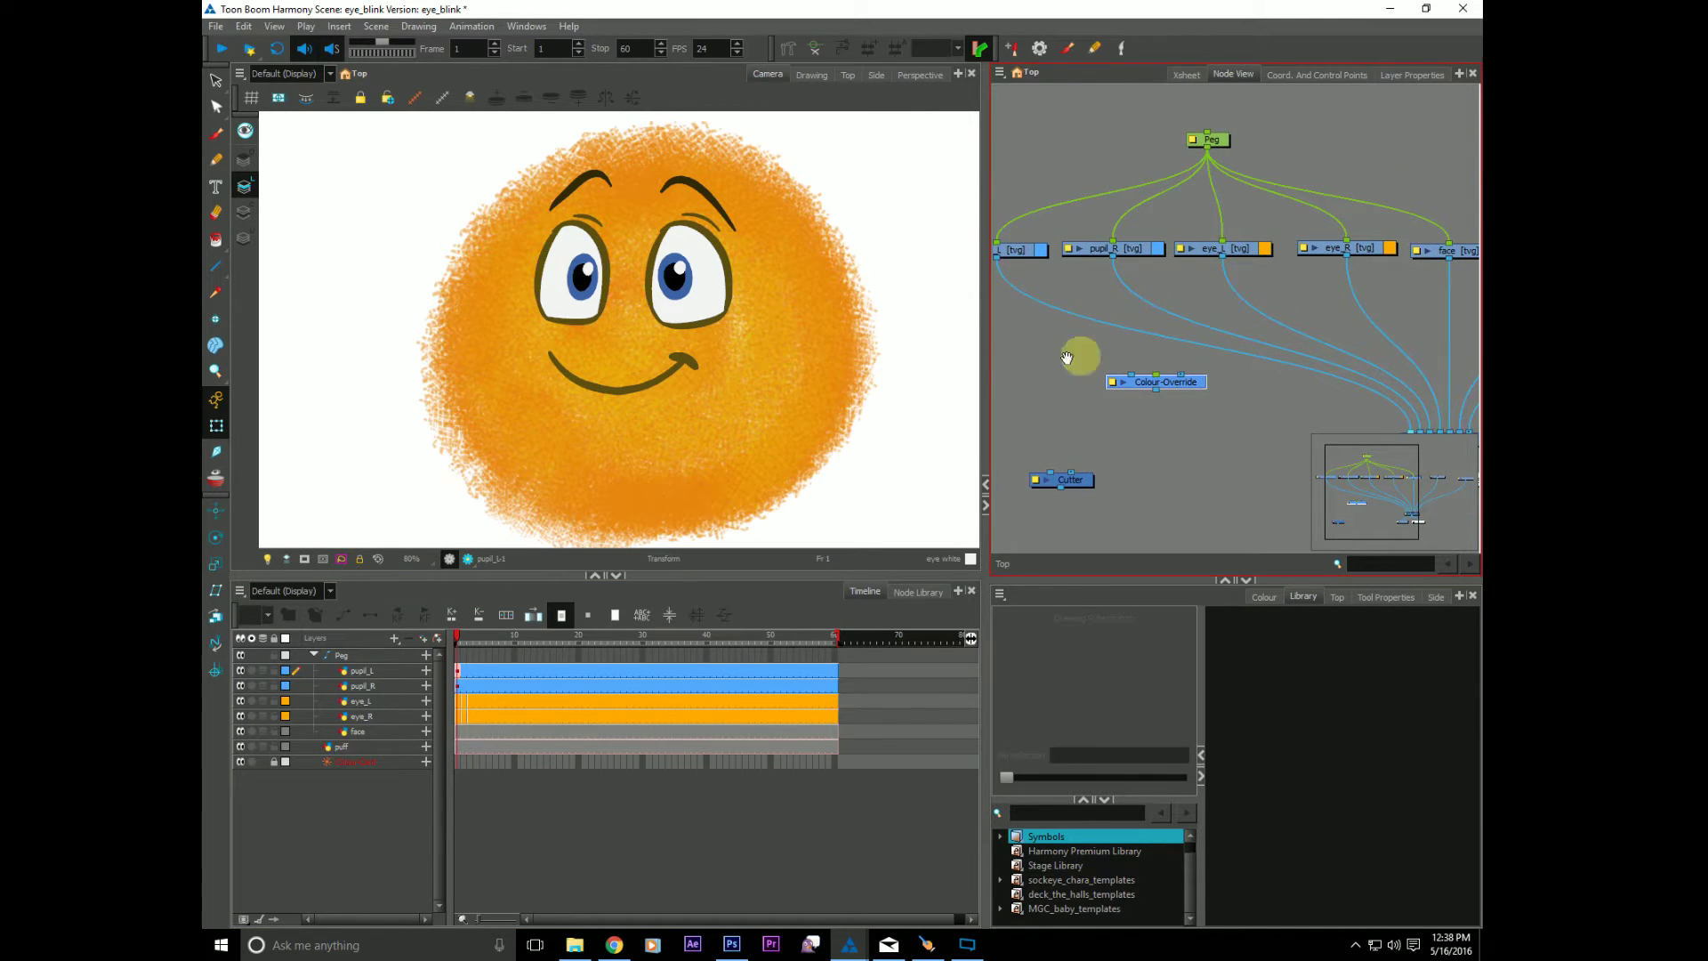
{"action": "left_click_drag", "start_coordinate": [1101, 363], "coordinate": [1159, 383]}
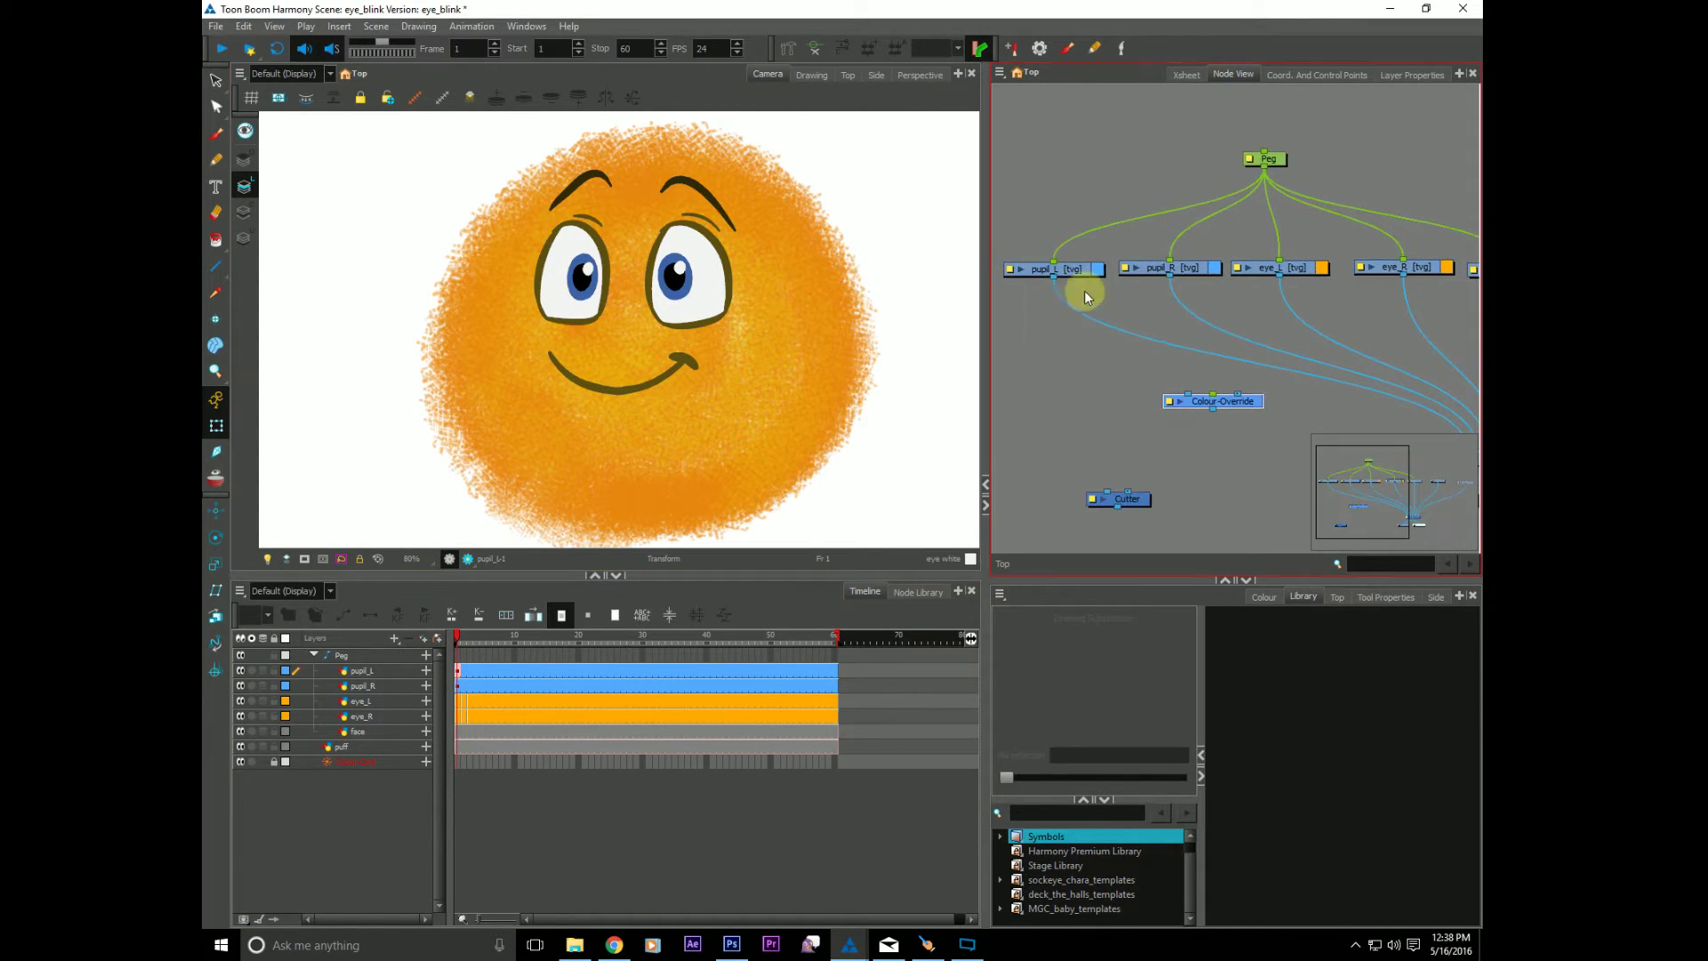
Step: Move the pupil_L and pupil_R nodes away from the eye_L node, and widen the gap between the two pupil nodes
{"action": "left_click_drag", "start_coordinate": [1026, 223], "coordinate": [1097, 271]}
{"action": "left_click", "coordinate": [1290, 267]}
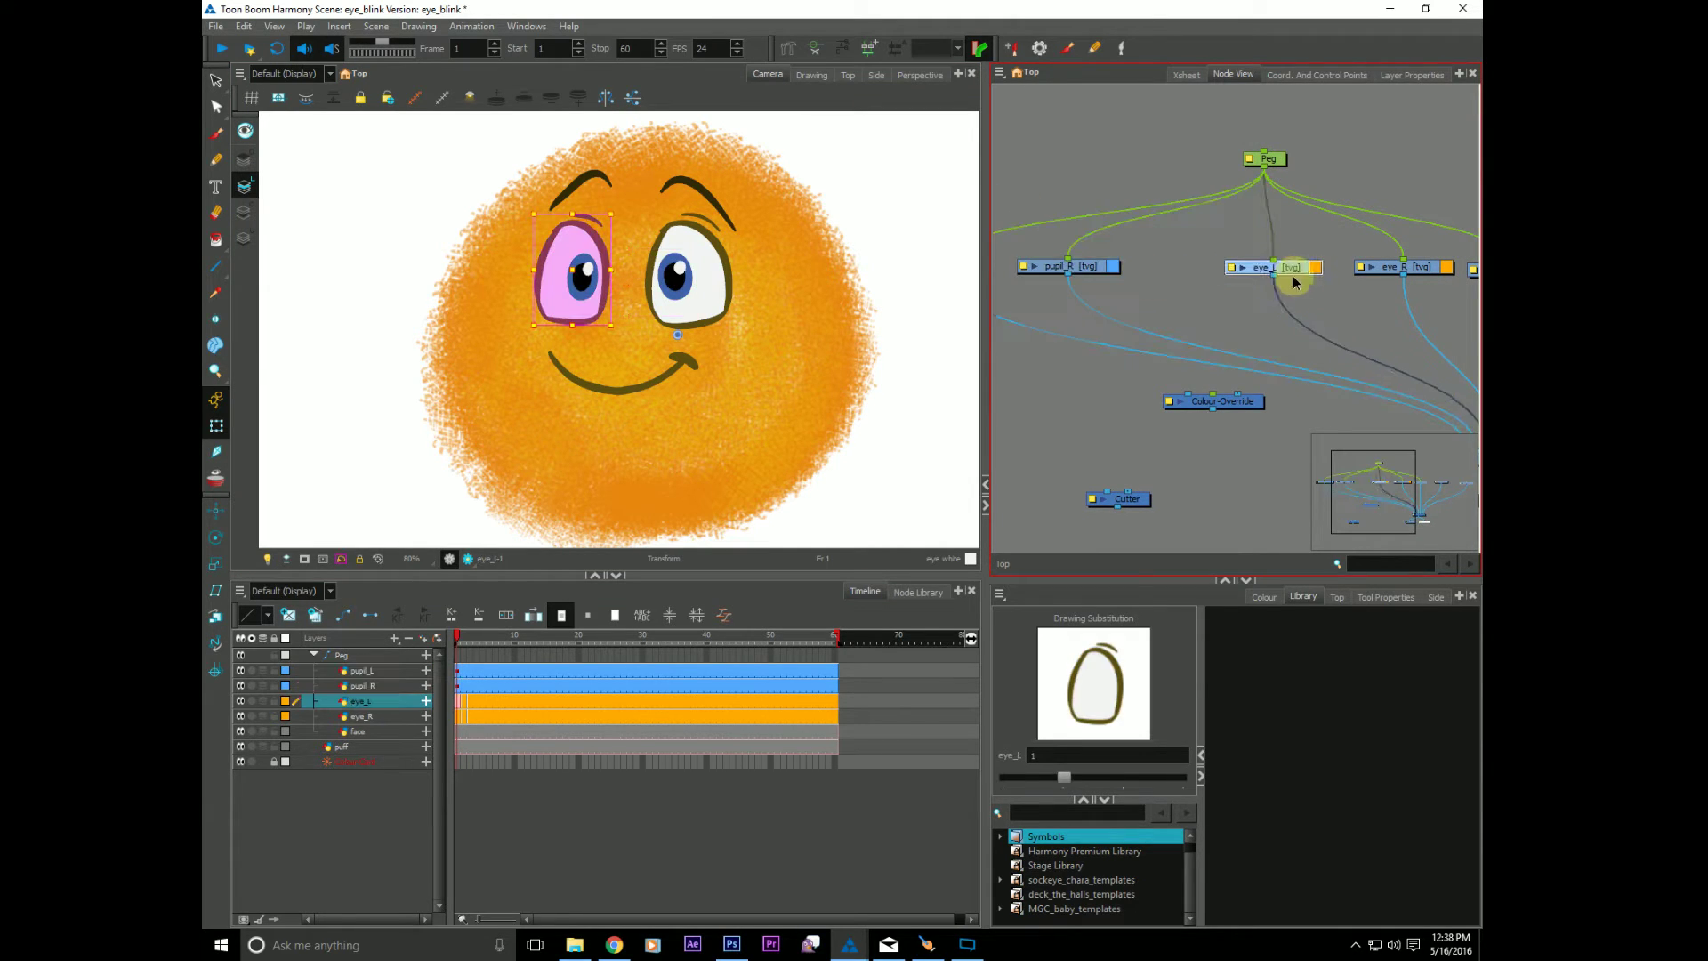
{"action": "left_click_drag", "start_coordinate": [1192, 371], "coordinate": [1291, 376]}
{"action": "left_click_drag", "start_coordinate": [1100, 378], "coordinate": [1135, 388]}
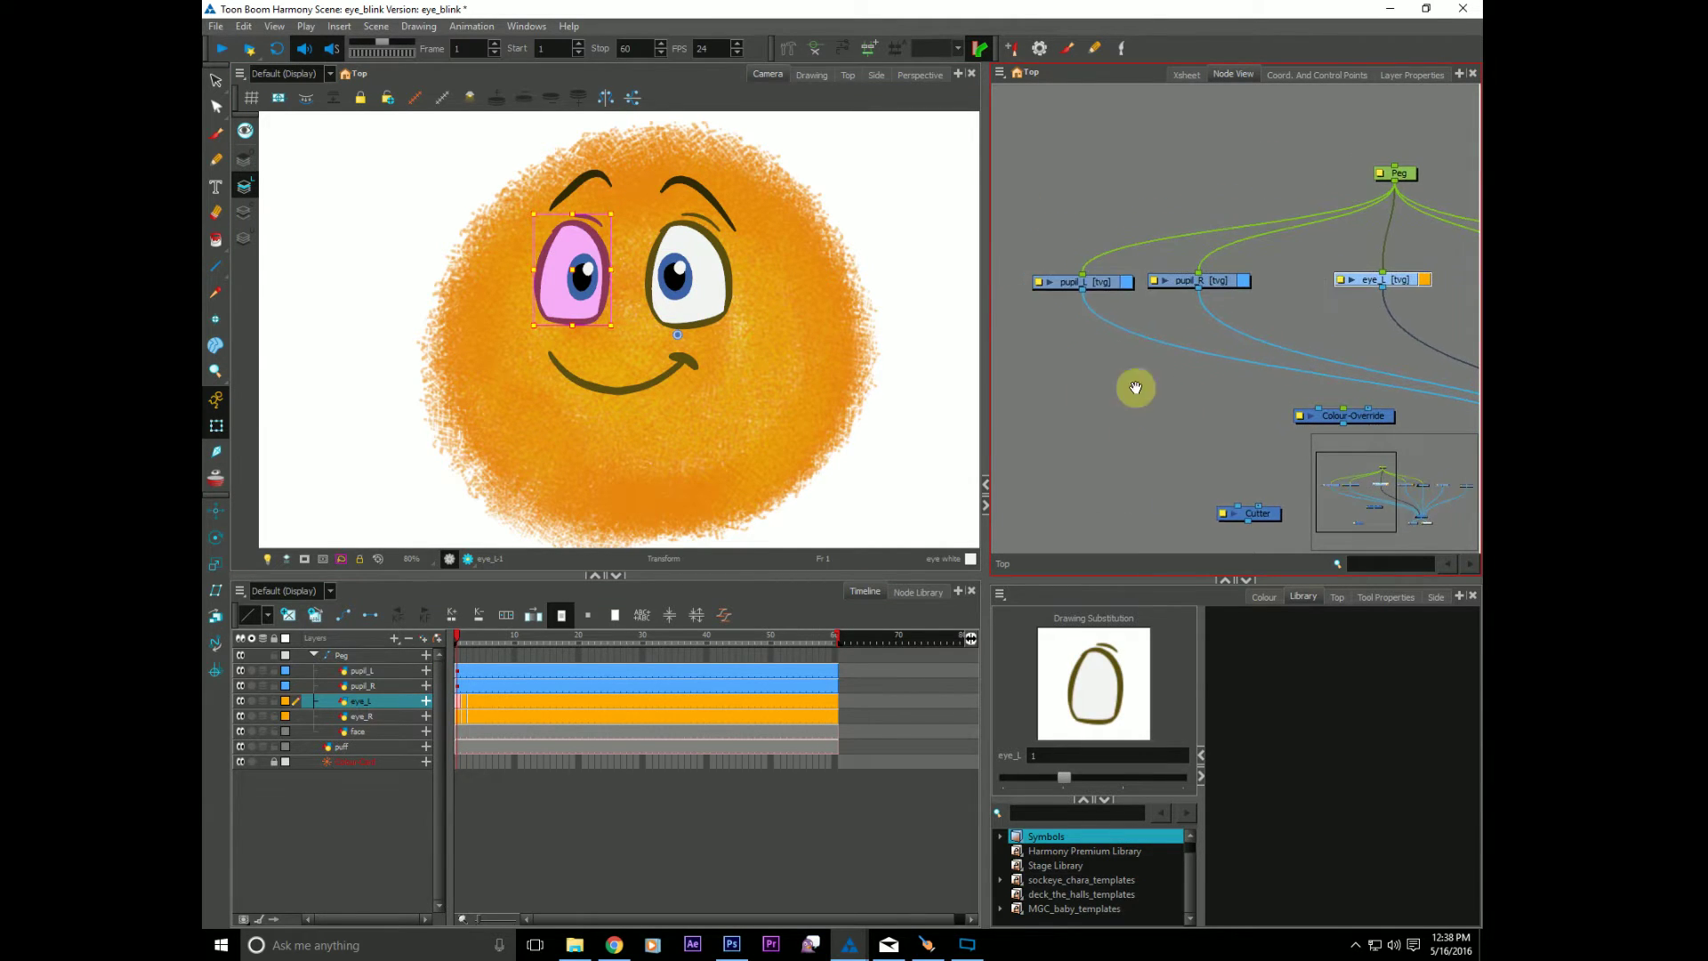
{"action": "left_click_drag", "start_coordinate": [1112, 284], "coordinate": [1090, 285]}
{"action": "left_click_drag", "start_coordinate": [1024, 238], "coordinate": [1224, 307]}
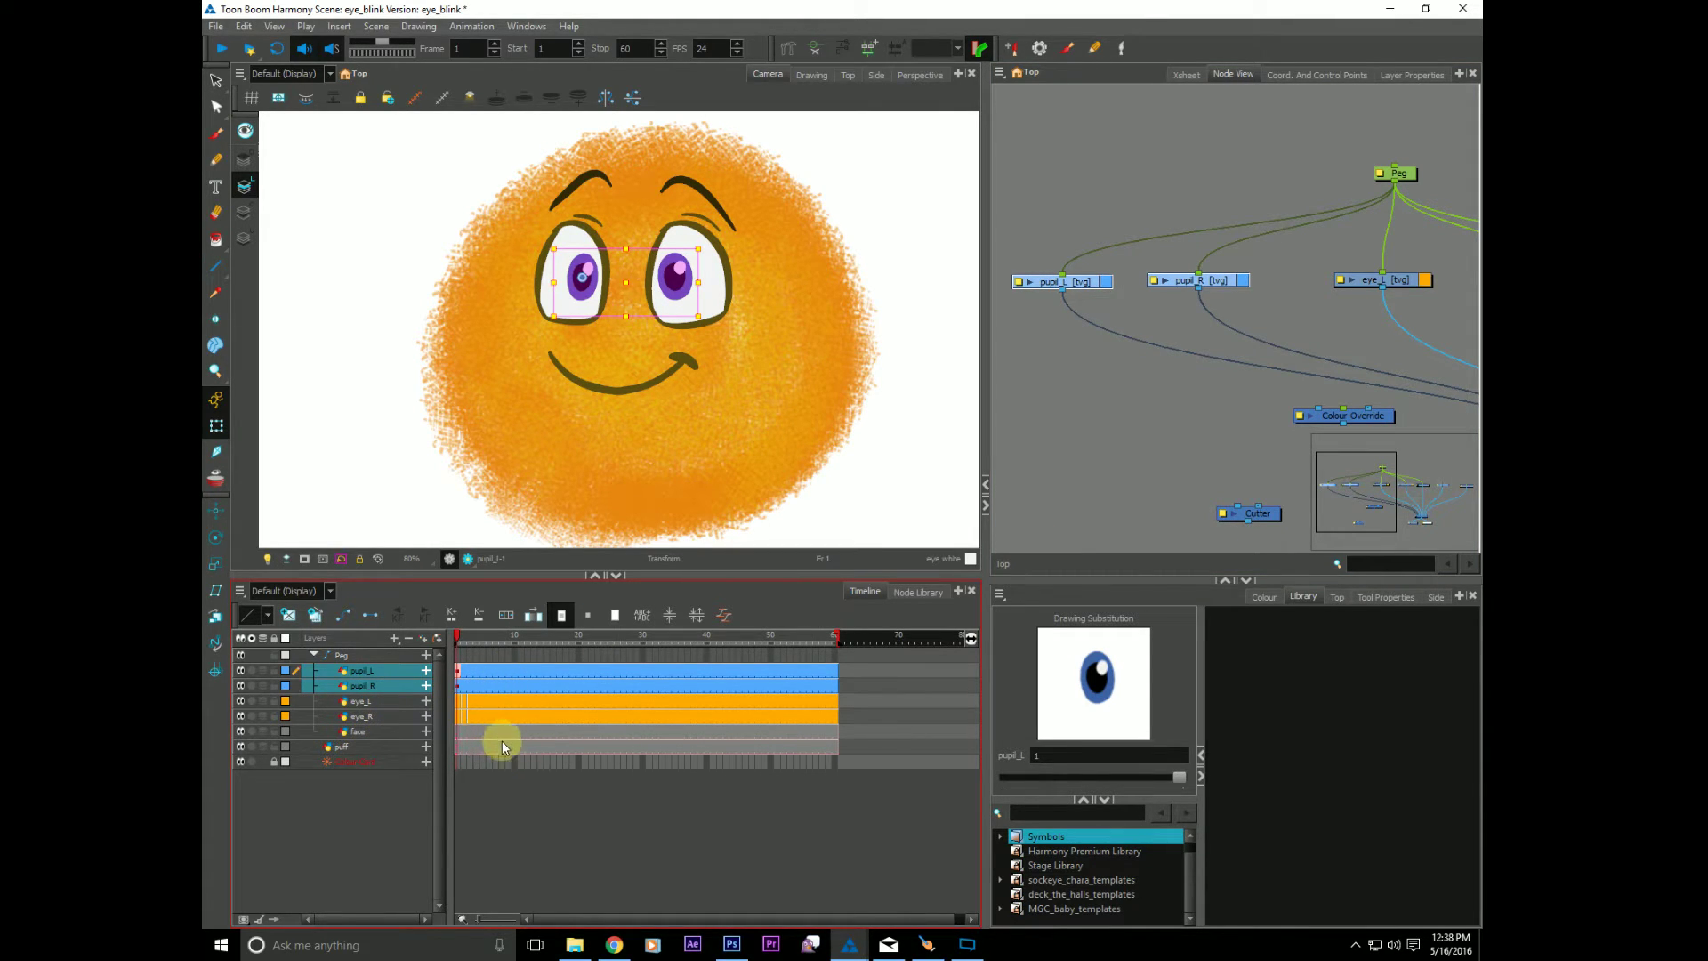
{"action": "left_click", "coordinate": [1093, 419]}
Step: Place the Colour-Override node just below the eye_L node and connect eye_L's output to it
{"action": "left_click_drag", "start_coordinate": [1168, 391], "coordinate": [1048, 350]}
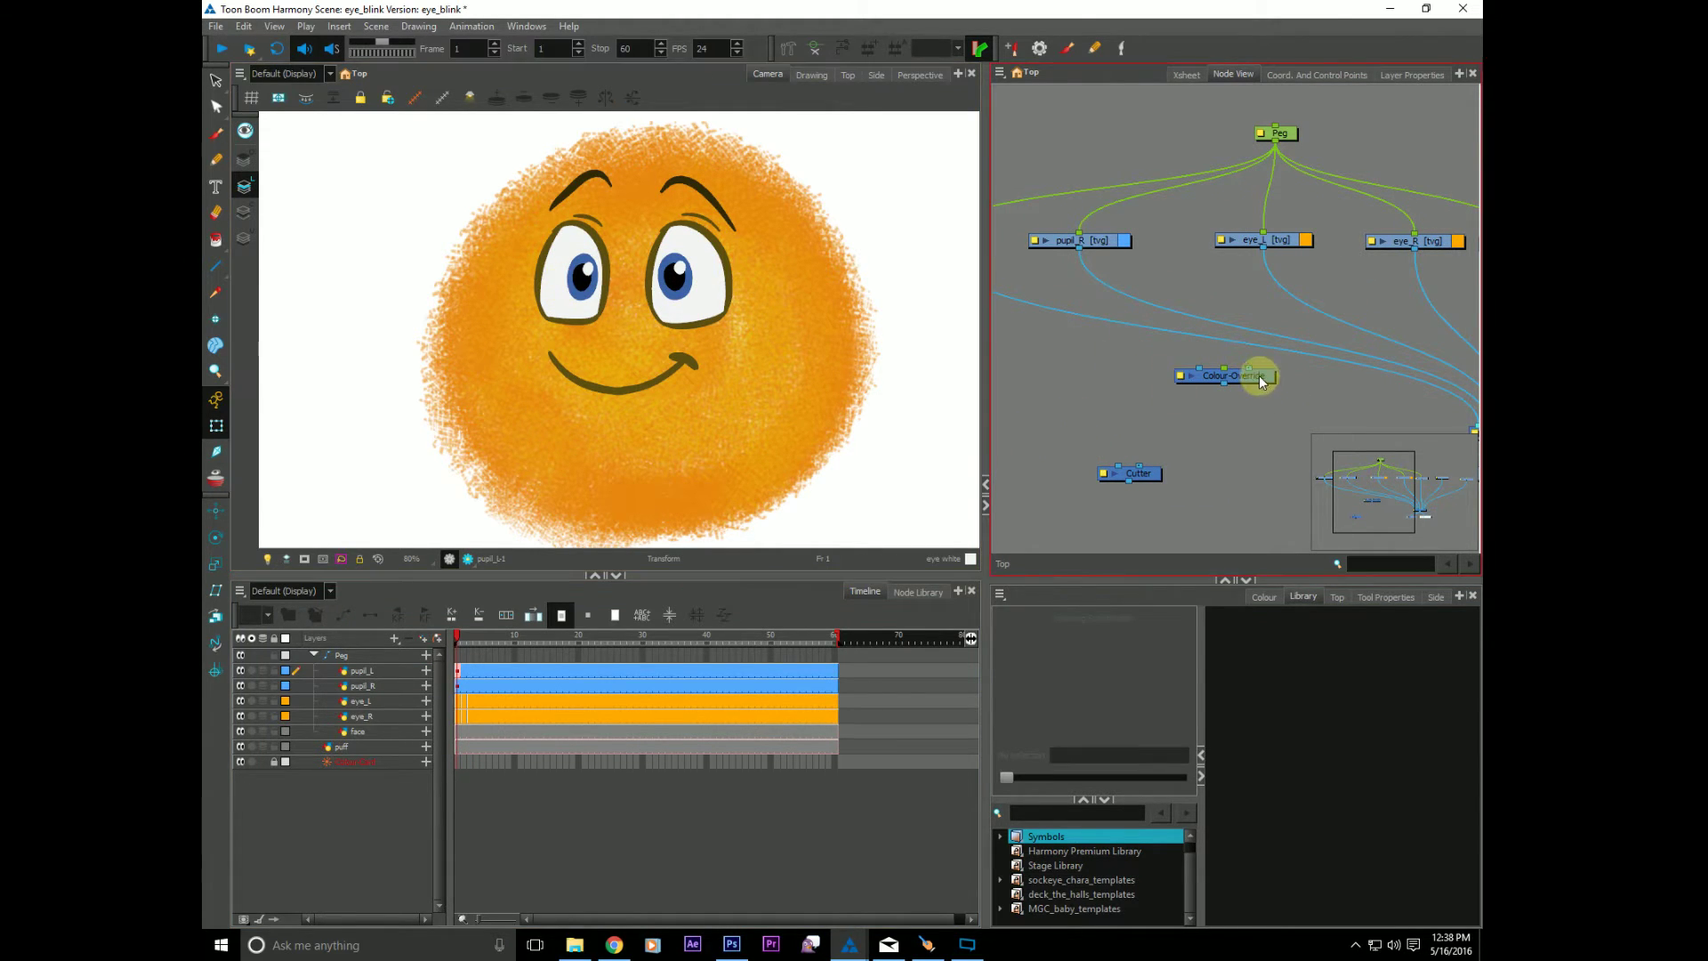
{"action": "left_click_drag", "start_coordinate": [1260, 379], "coordinate": [1268, 329]}
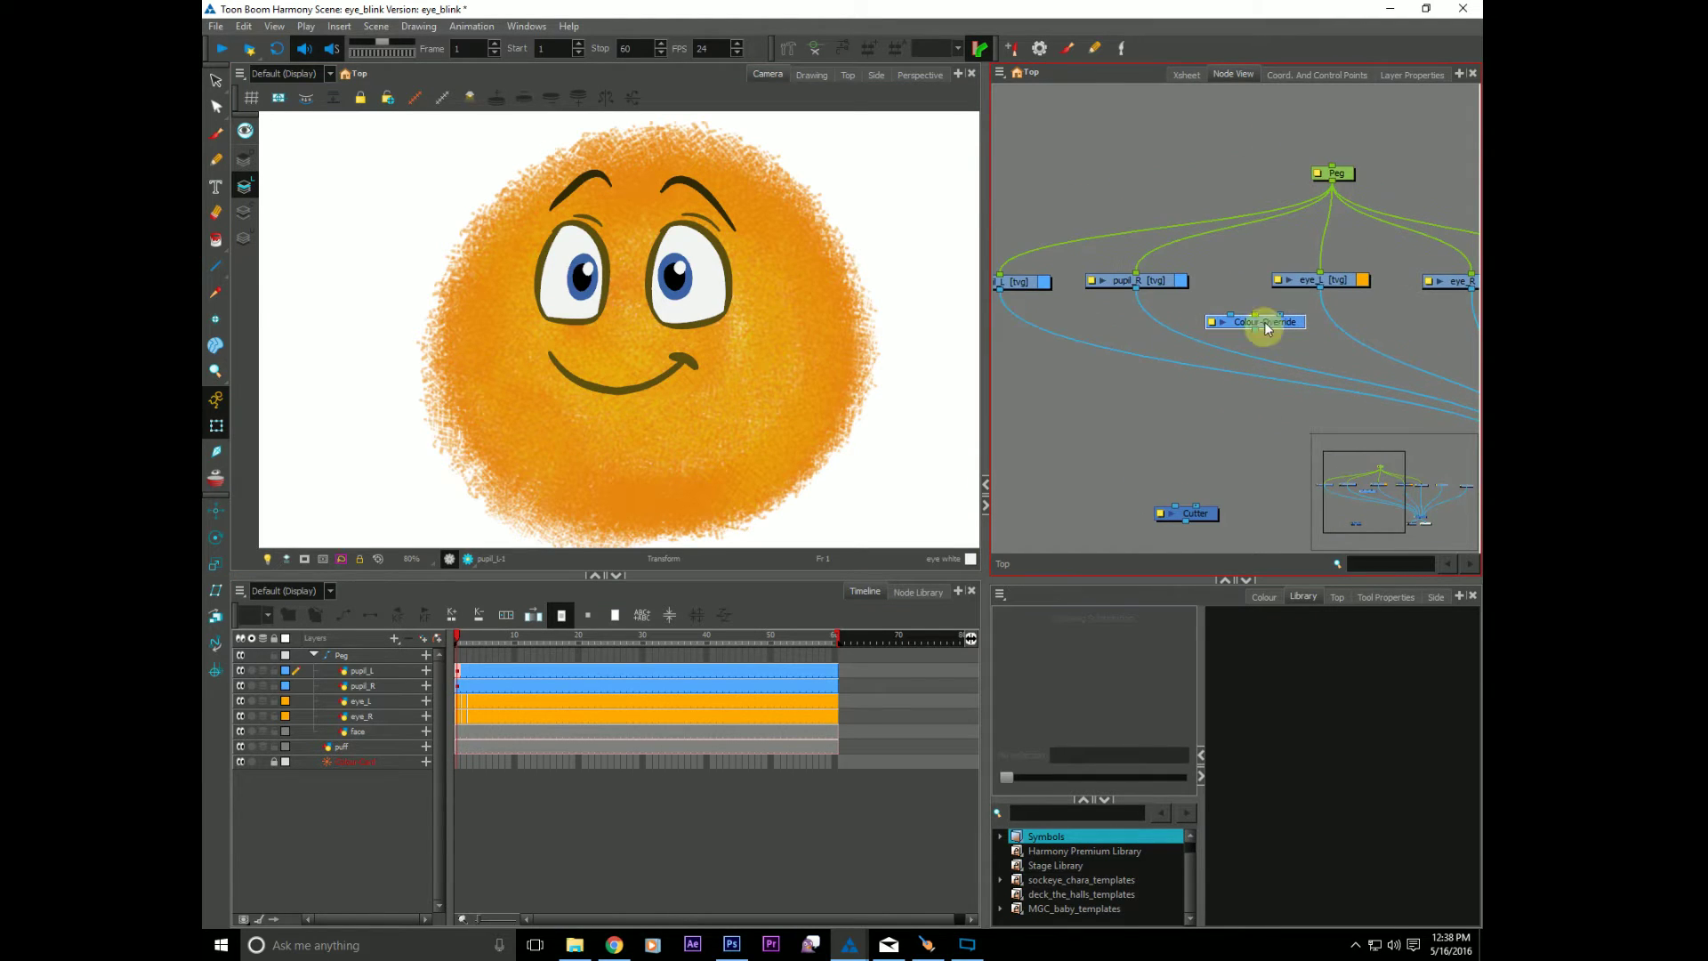
{"action": "left_click", "coordinate": [1319, 290]}
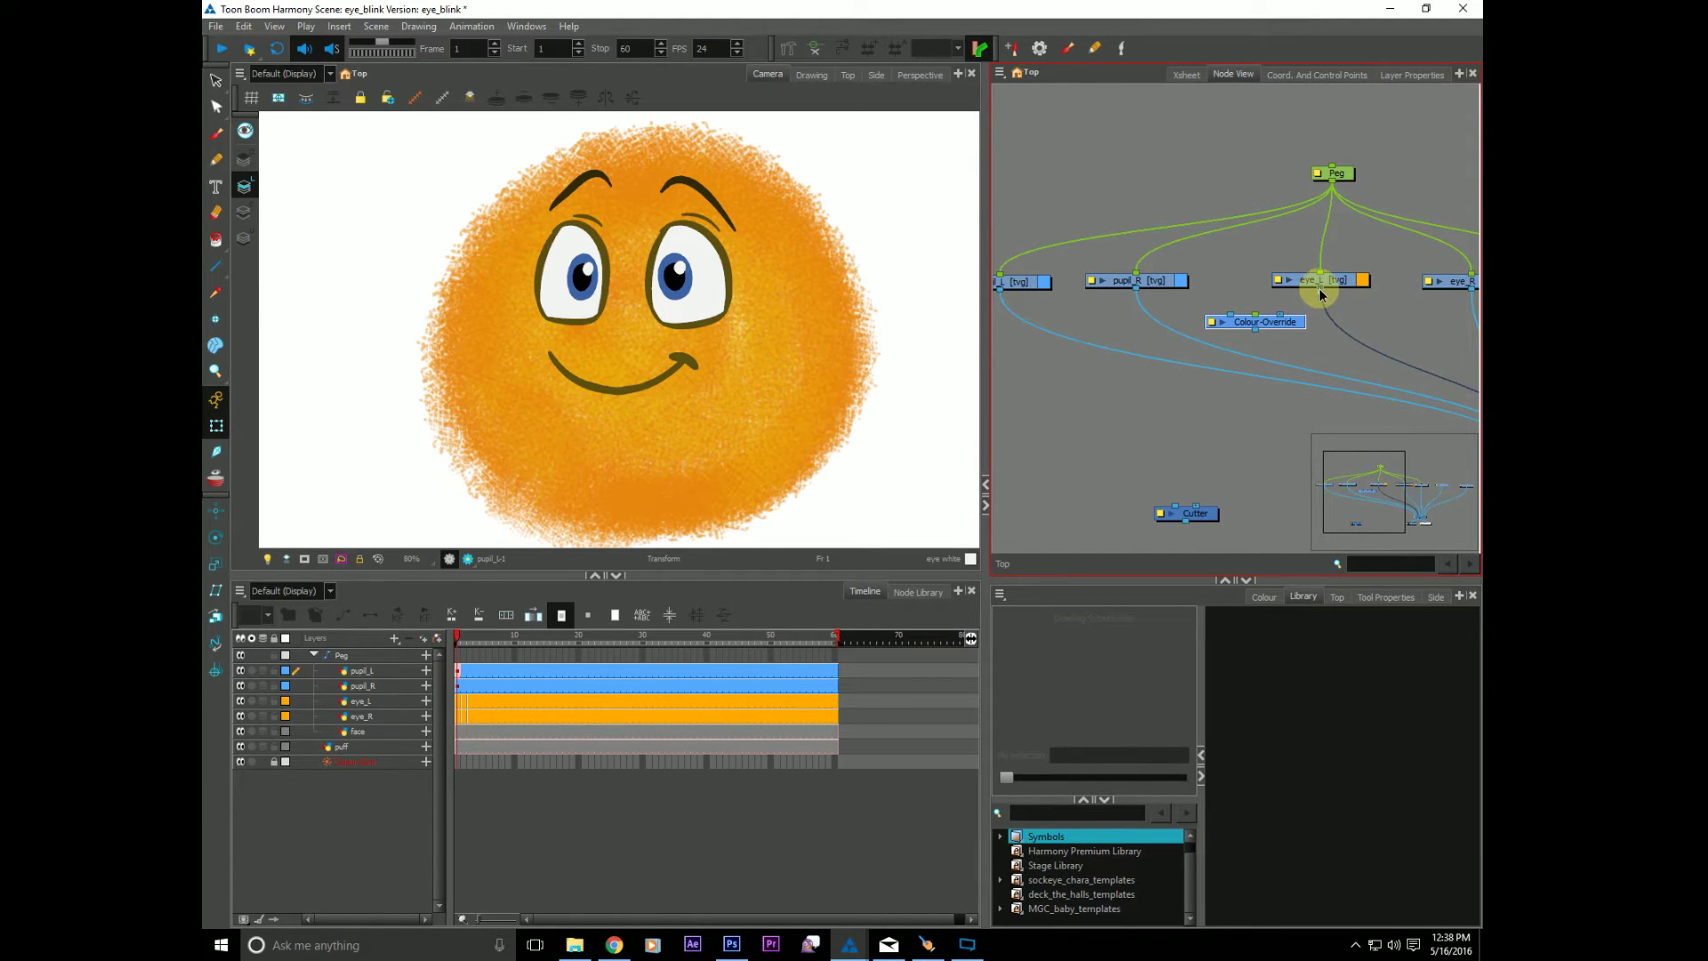
{"action": "left_click_drag", "start_coordinate": [1321, 290], "coordinate": [1298, 339]}
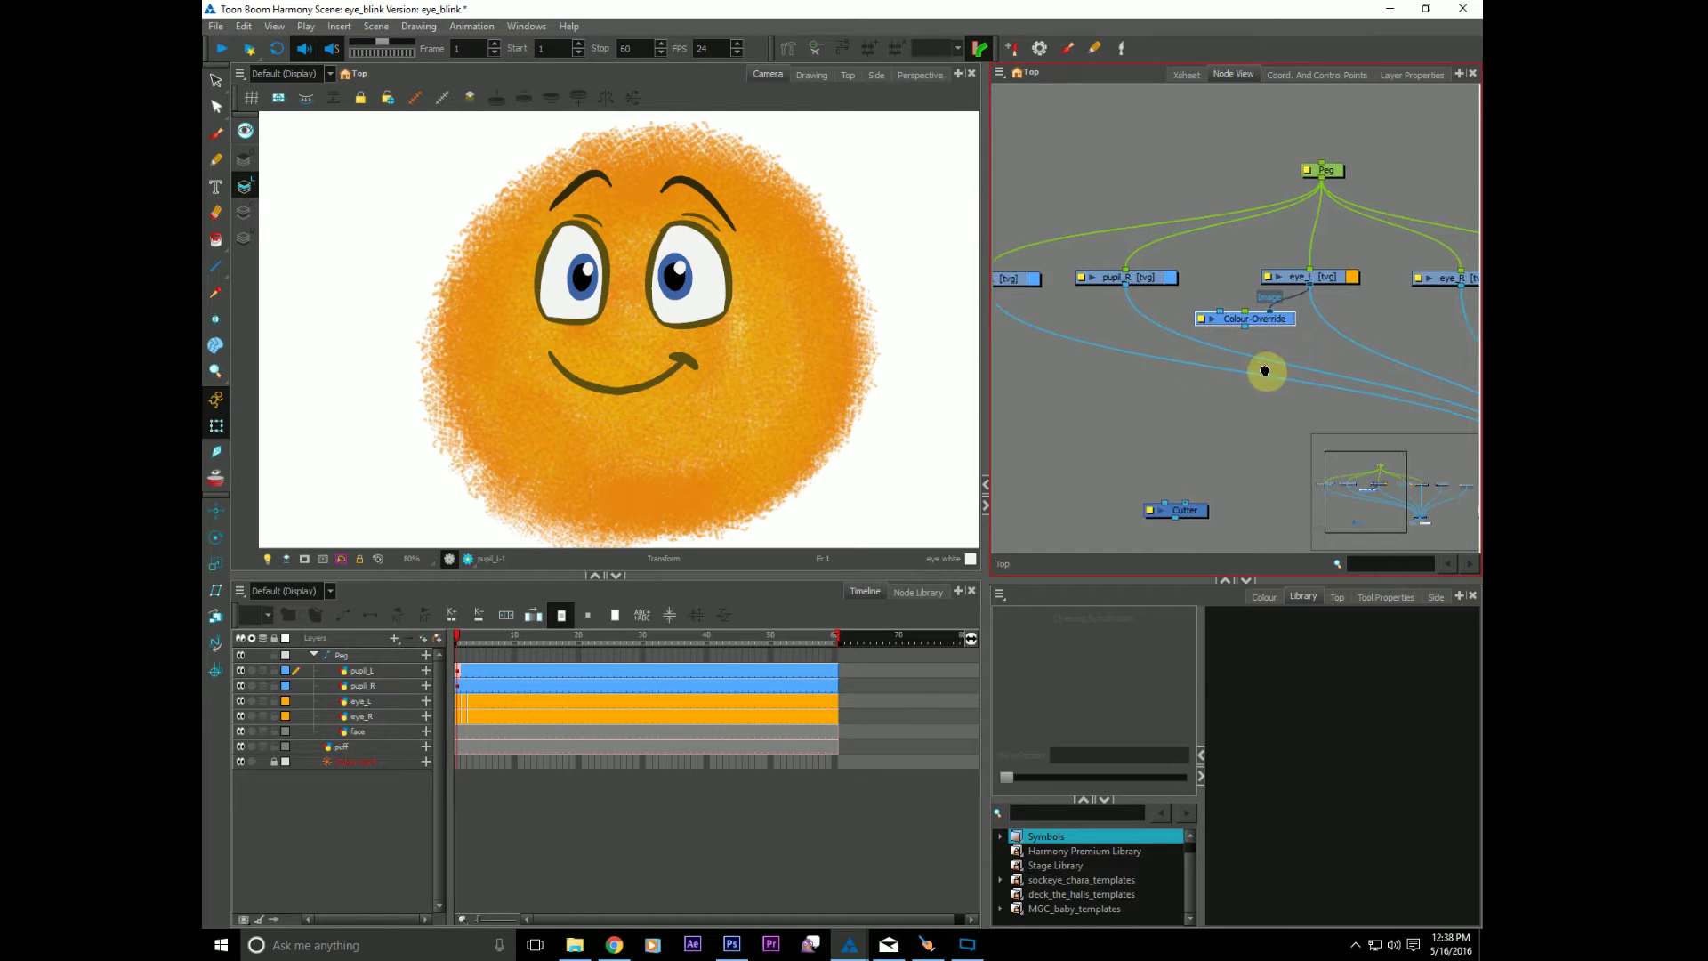
Step: Insert the Cutter node into the connection between the pupil_L node and the composite
{"action": "left_click", "coordinate": [1171, 505]}
{"action": "left_click_drag", "start_coordinate": [1171, 504], "coordinate": [1072, 397]}
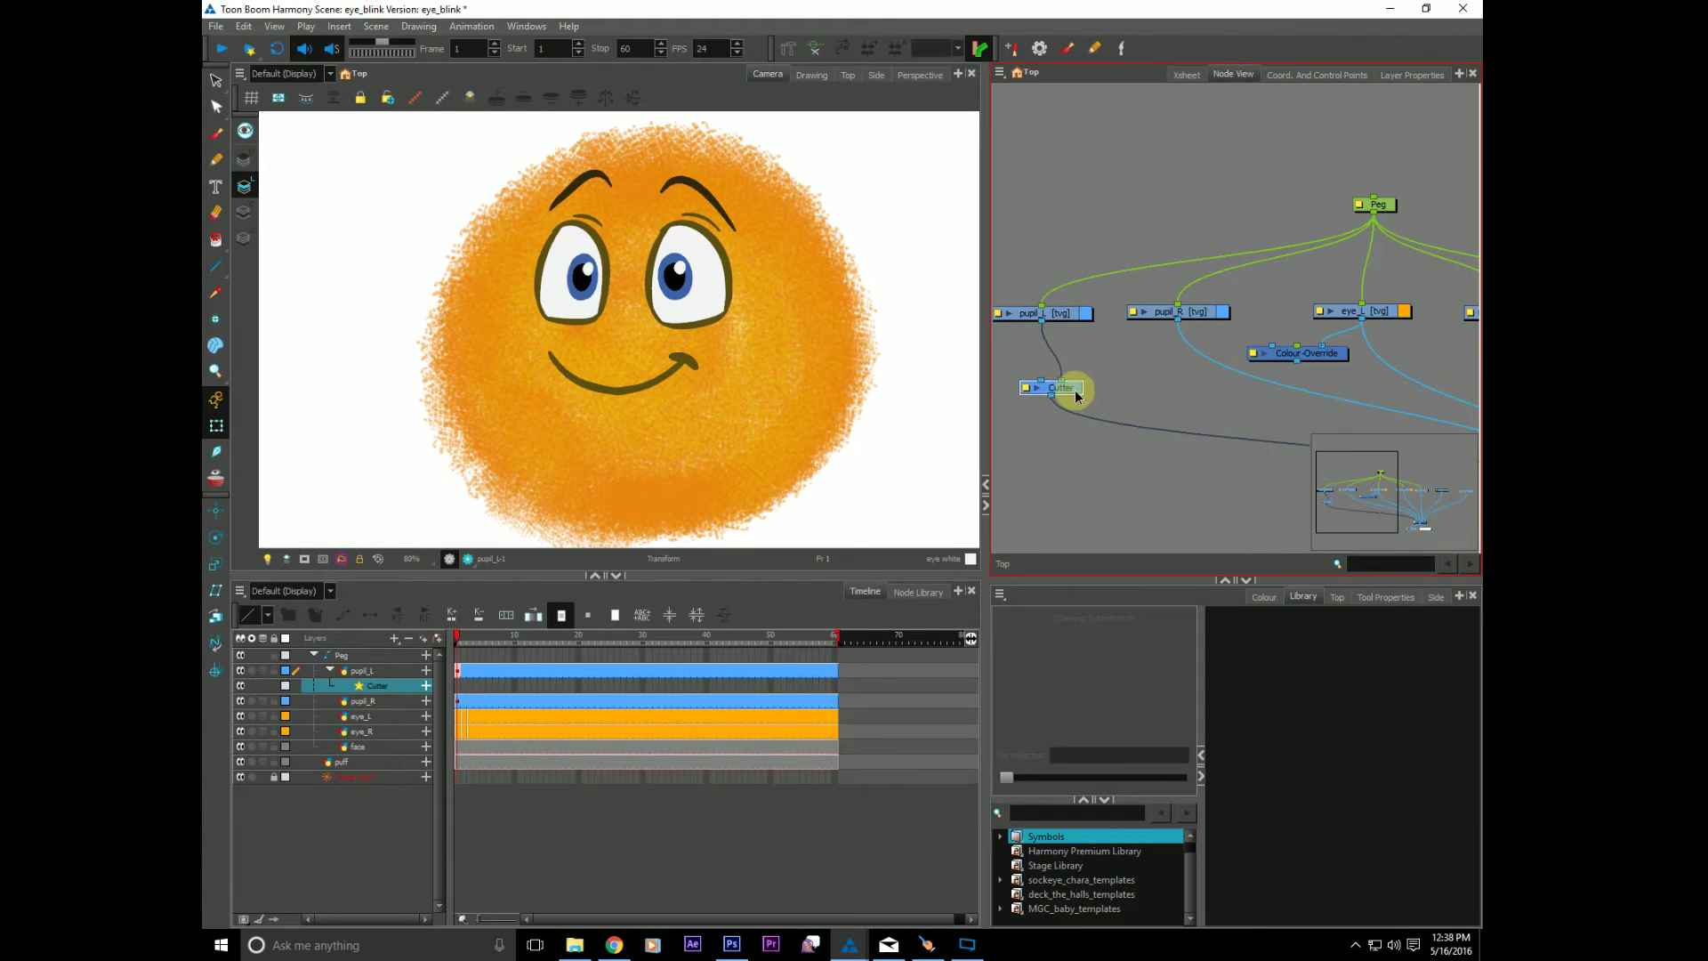
Step: Connect the Colour-Override output to the Cutter's matte input and place Colour-Override between pupil_L and the Cutter
{"action": "left_click", "coordinate": [1335, 355]}
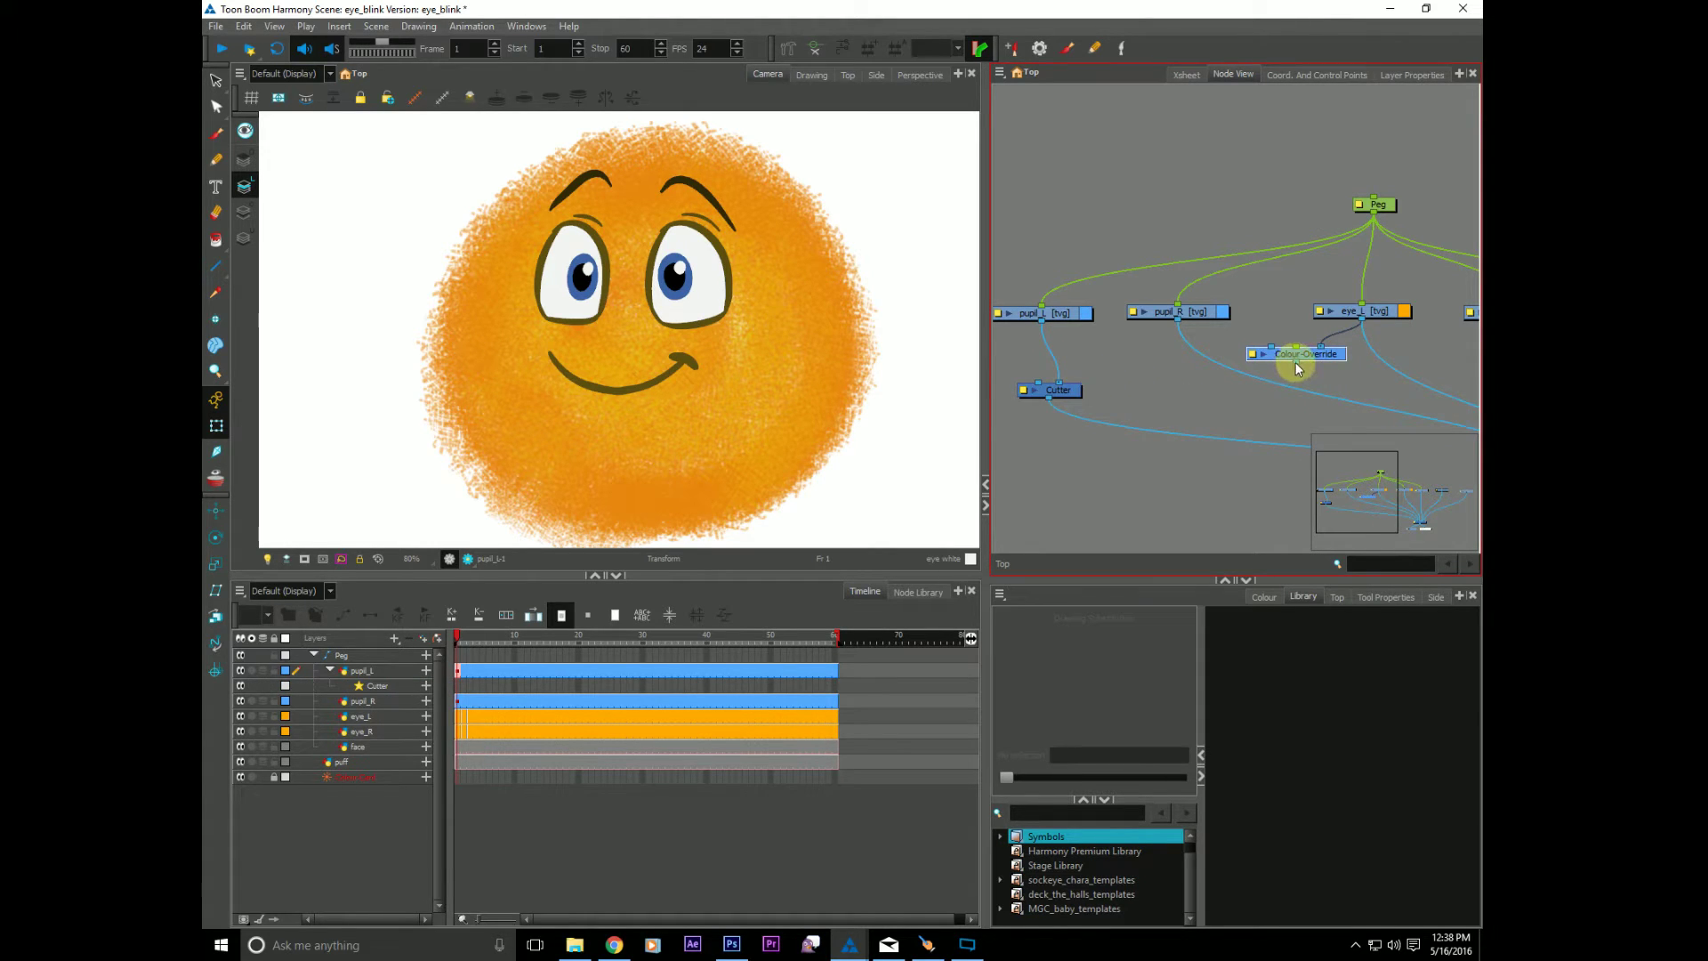
{"action": "left_click_drag", "start_coordinate": [1296, 367], "coordinate": [1038, 388]}
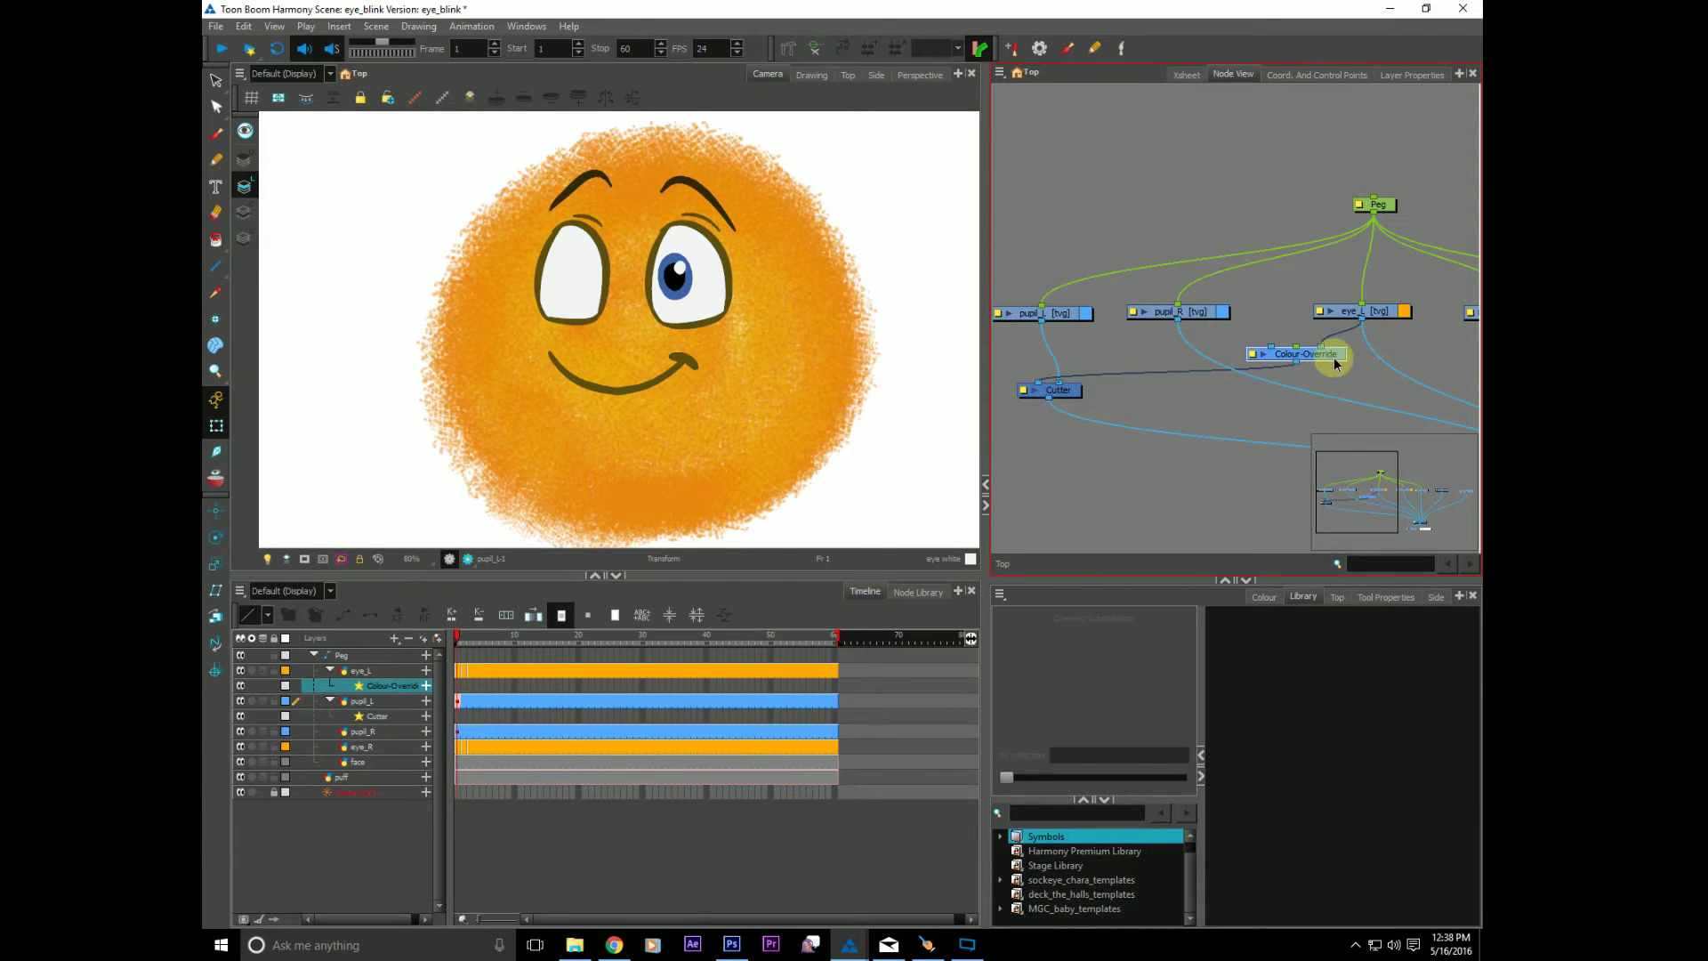
{"action": "left_click_drag", "start_coordinate": [1331, 355], "coordinate": [1055, 362]}
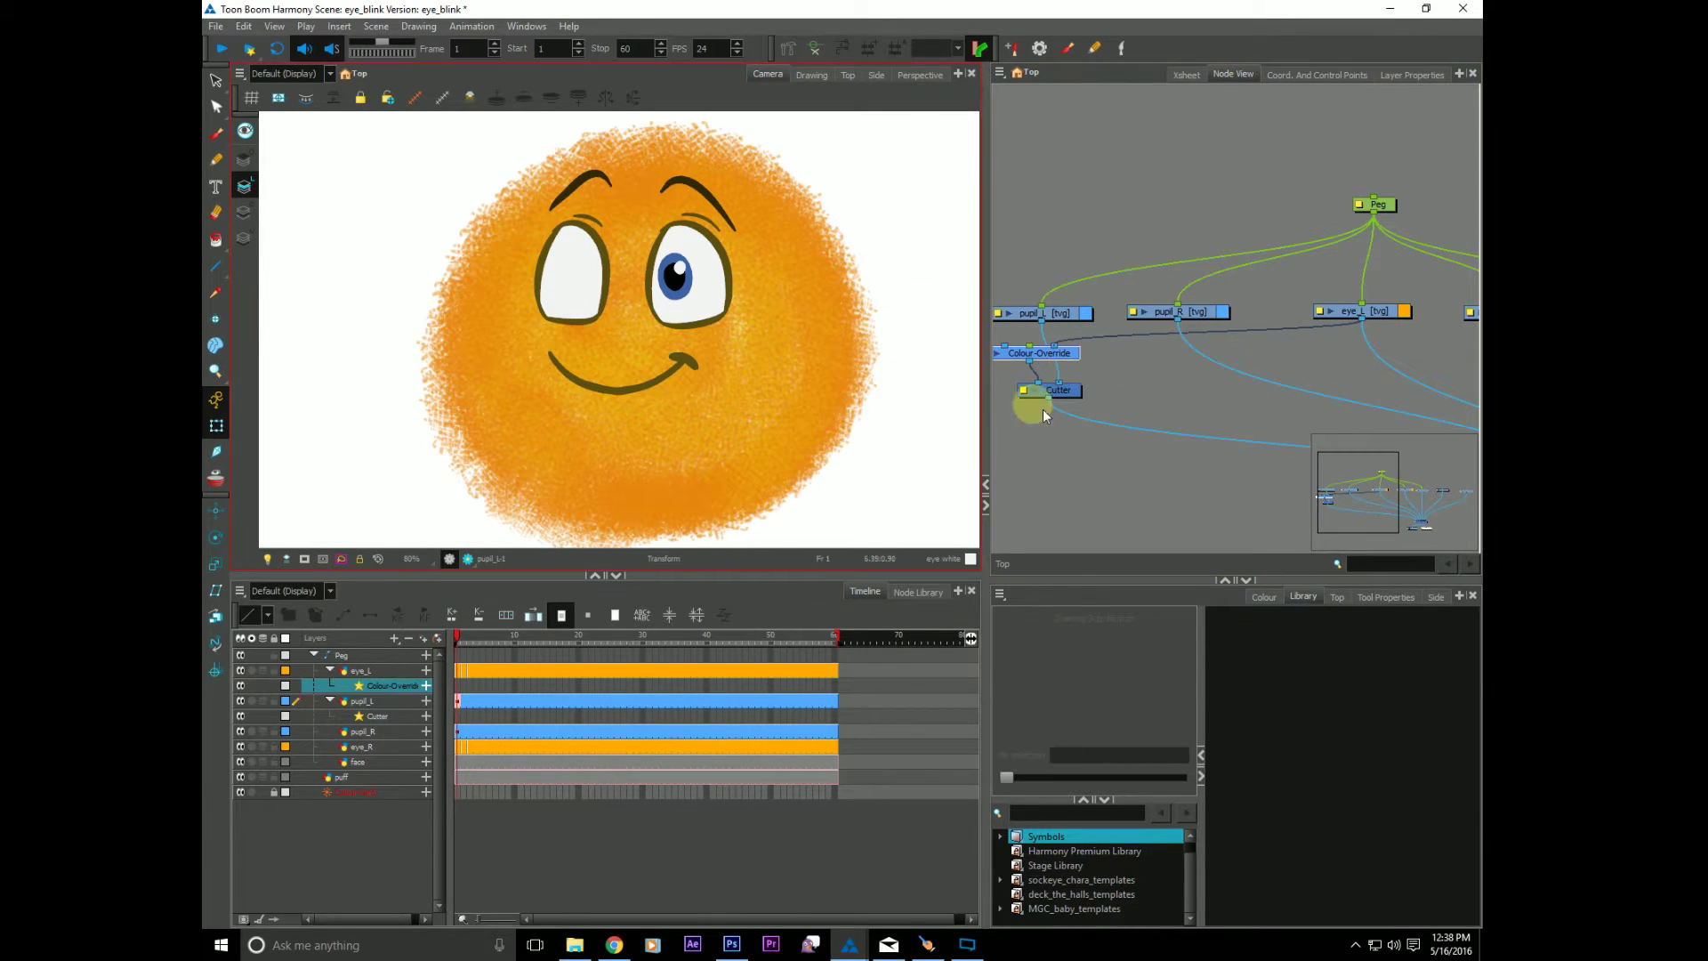
Step: Add the eye white colour from the eye_blink palette to the Colour-Override node's Render Selected Colours Only list
{"action": "left_click_drag", "start_coordinate": [1099, 450], "coordinate": [1190, 465]}
{"action": "left_click_drag", "start_coordinate": [1087, 424], "coordinate": [1043, 422]}
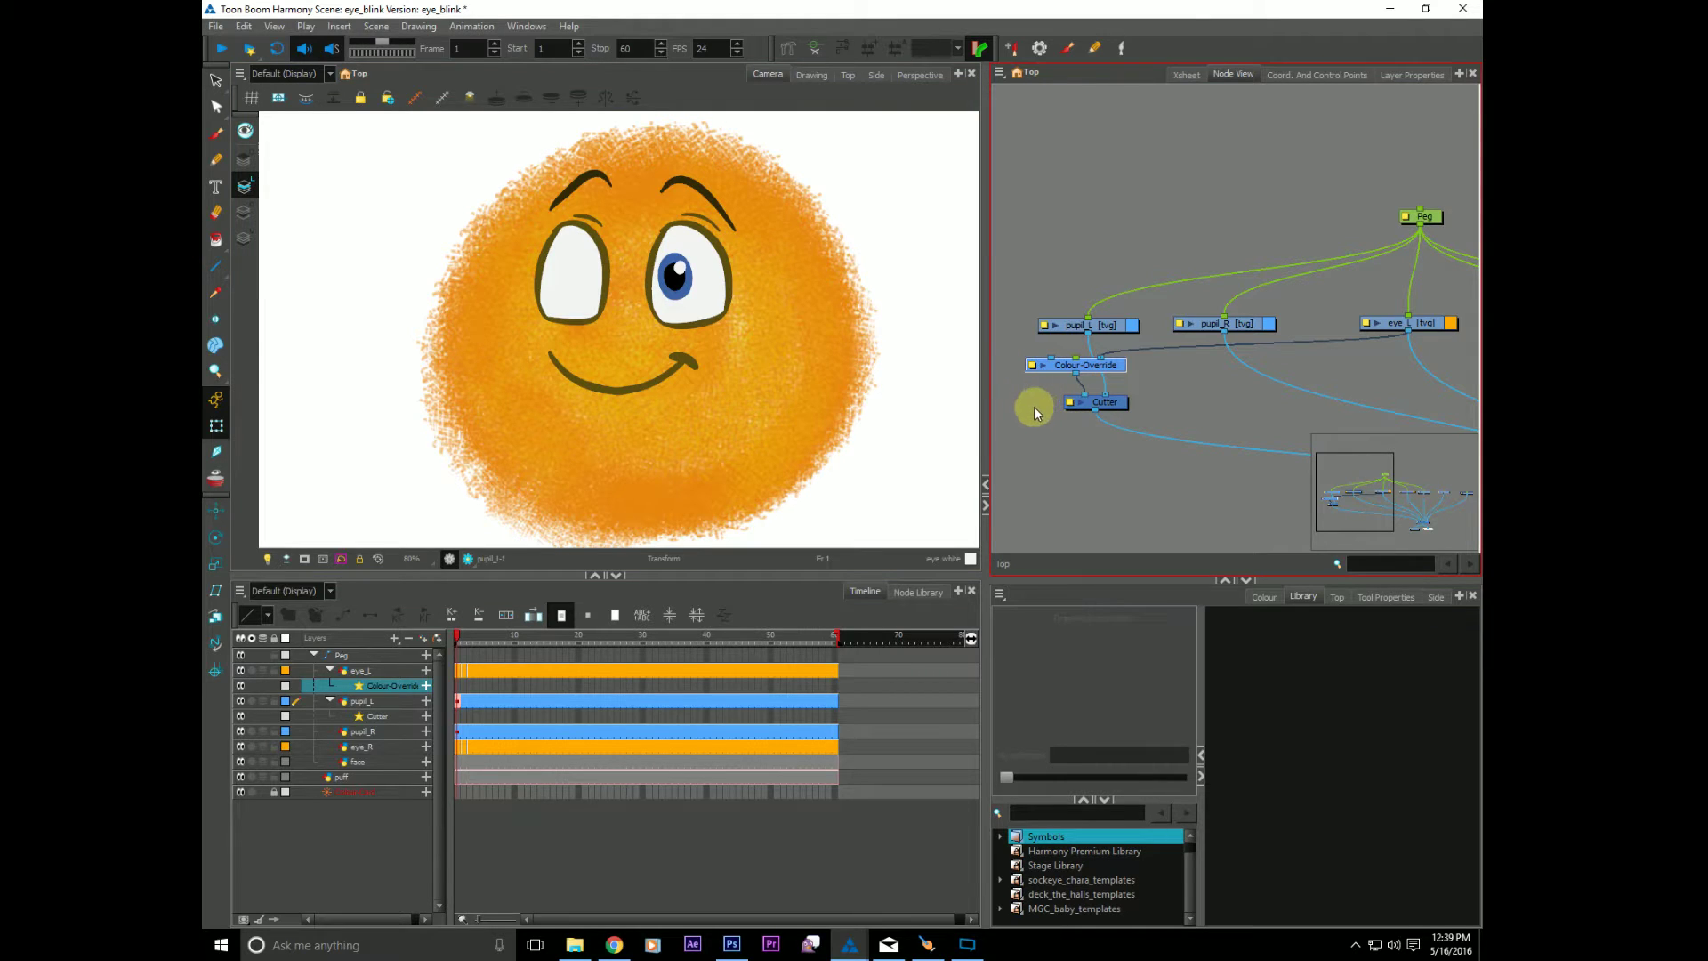
{"action": "double_click", "coordinate": [1036, 367]}
{"action": "left_click_drag", "start_coordinate": [834, 303], "coordinate": [916, 145]}
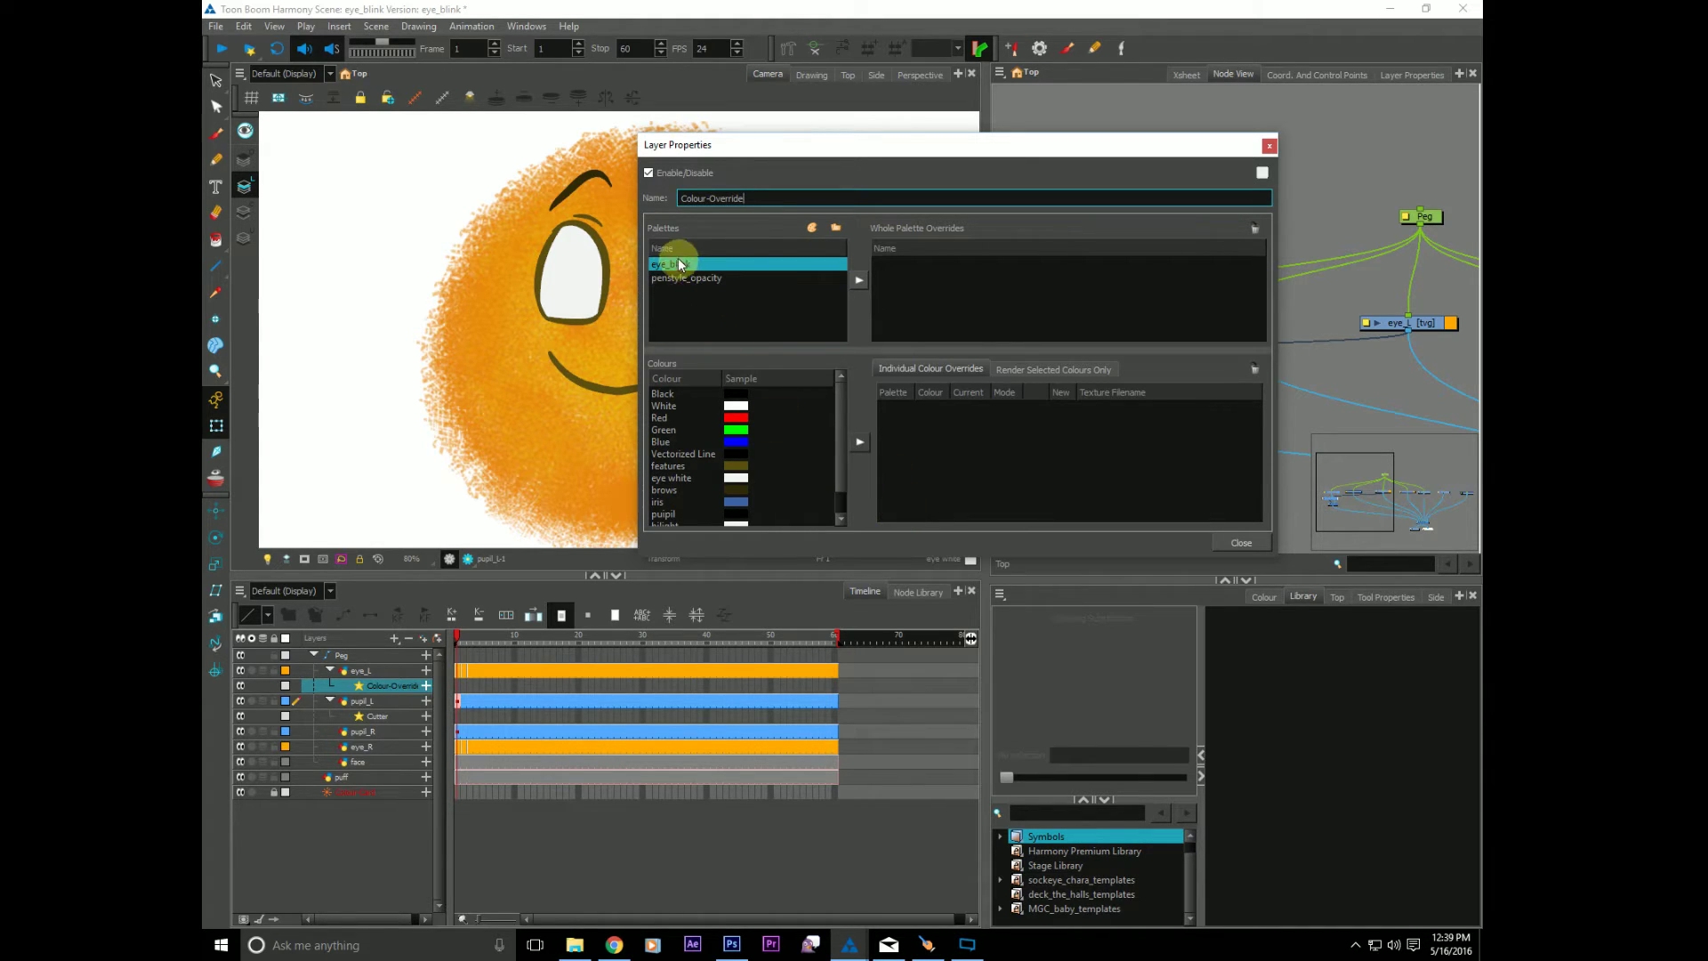
{"action": "left_click_drag", "start_coordinate": [691, 149], "coordinate": [761, 242]}
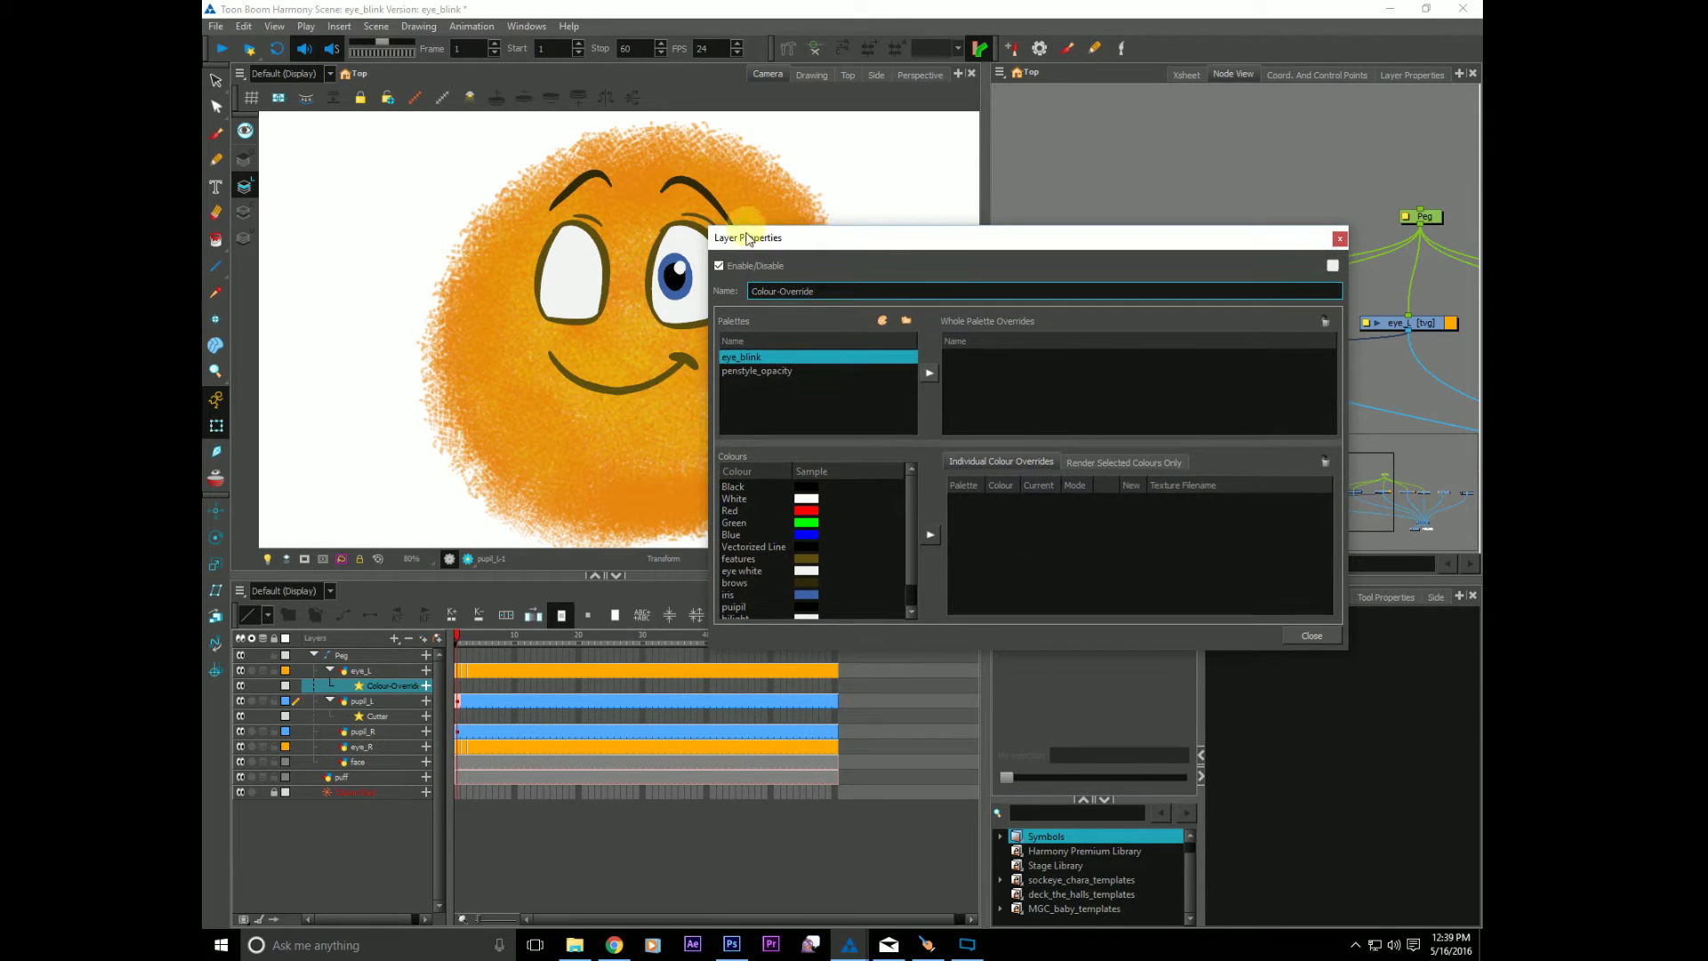
{"action": "left_click", "coordinate": [728, 361]}
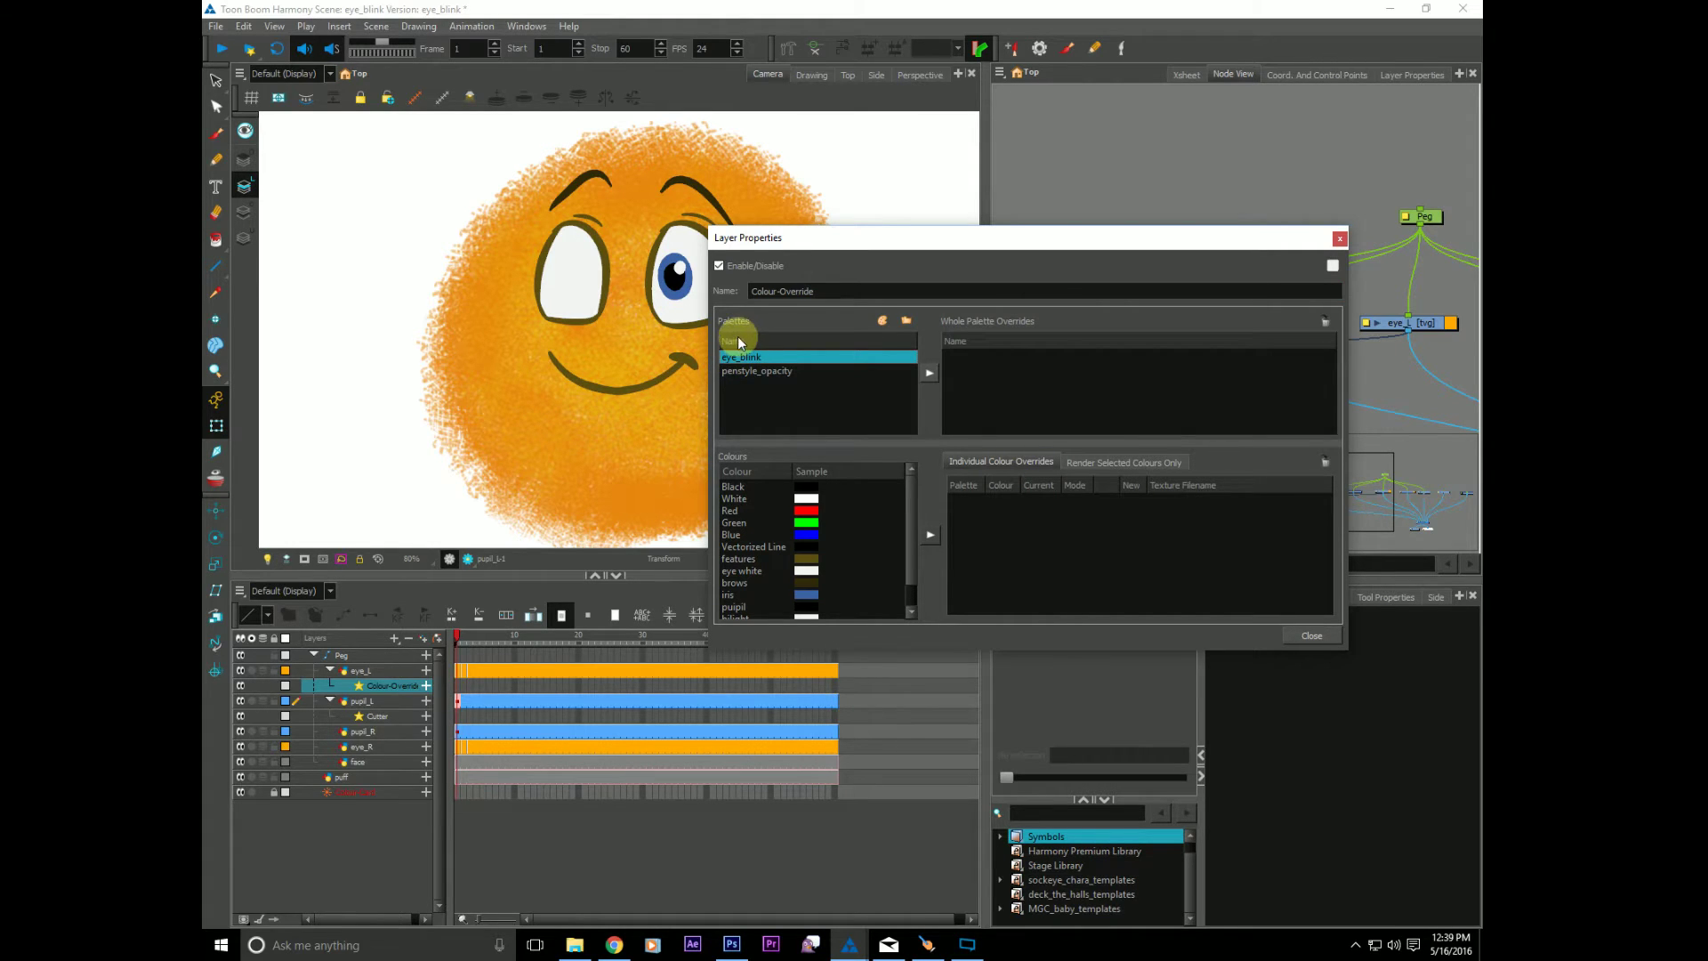
{"action": "scroll", "coordinate": [911, 580], "scroll_direction": "down", "scroll_amount": 1}
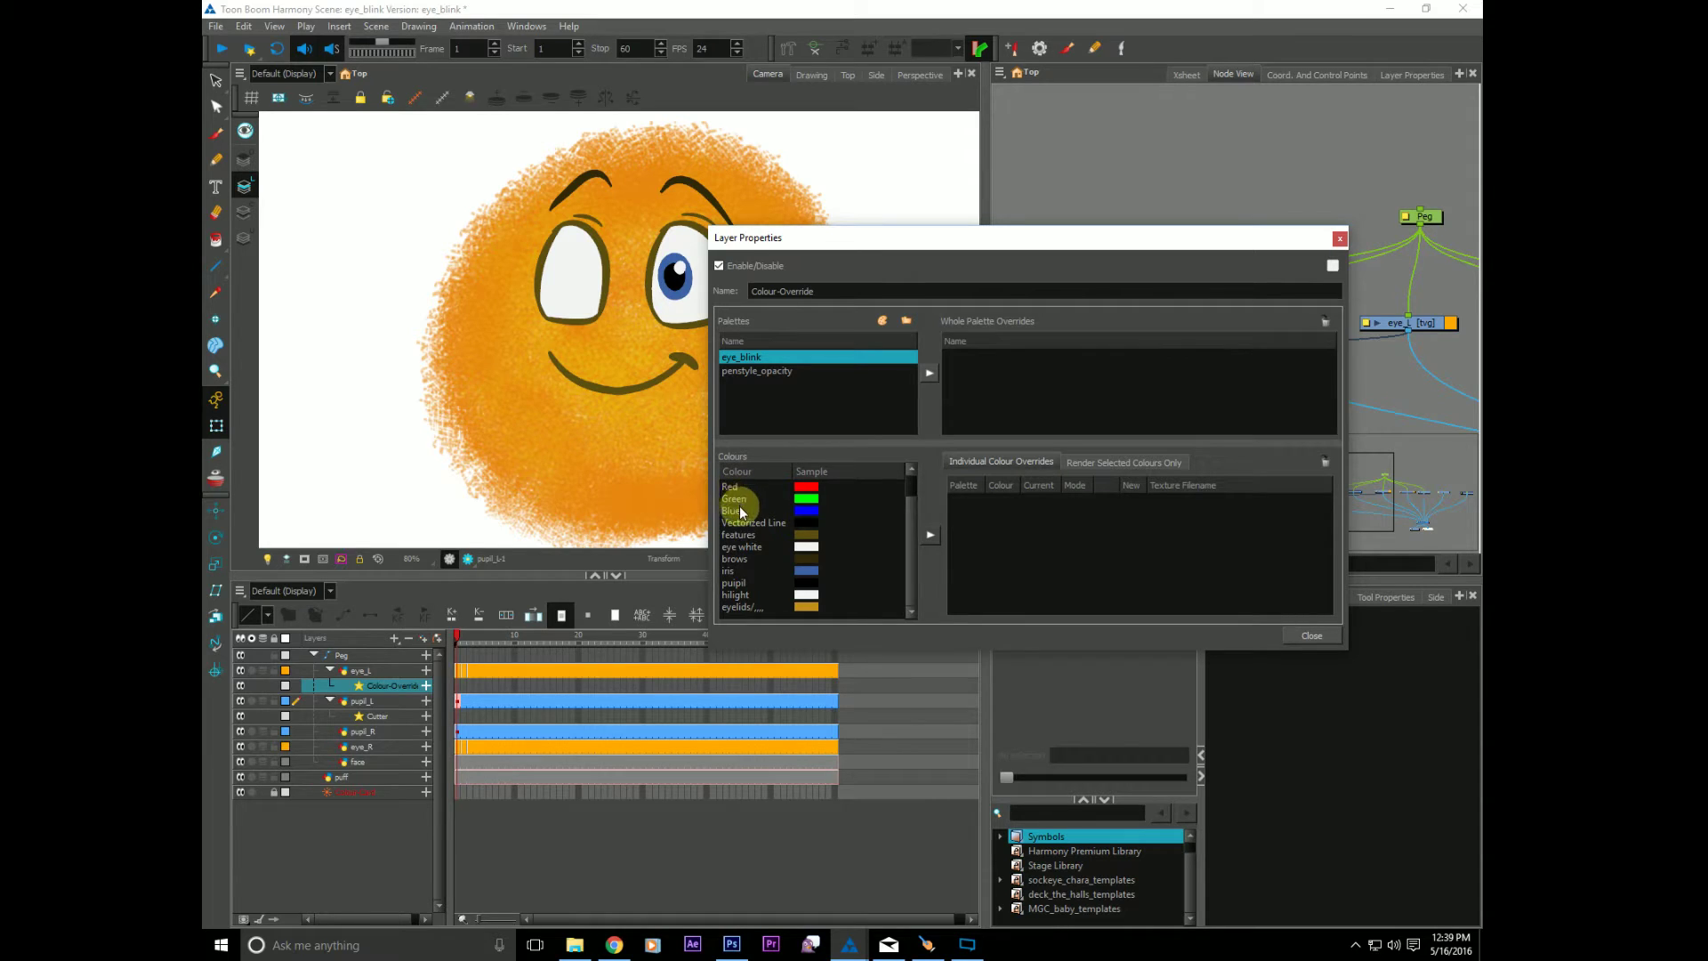
{"action": "left_click", "coordinate": [805, 547]}
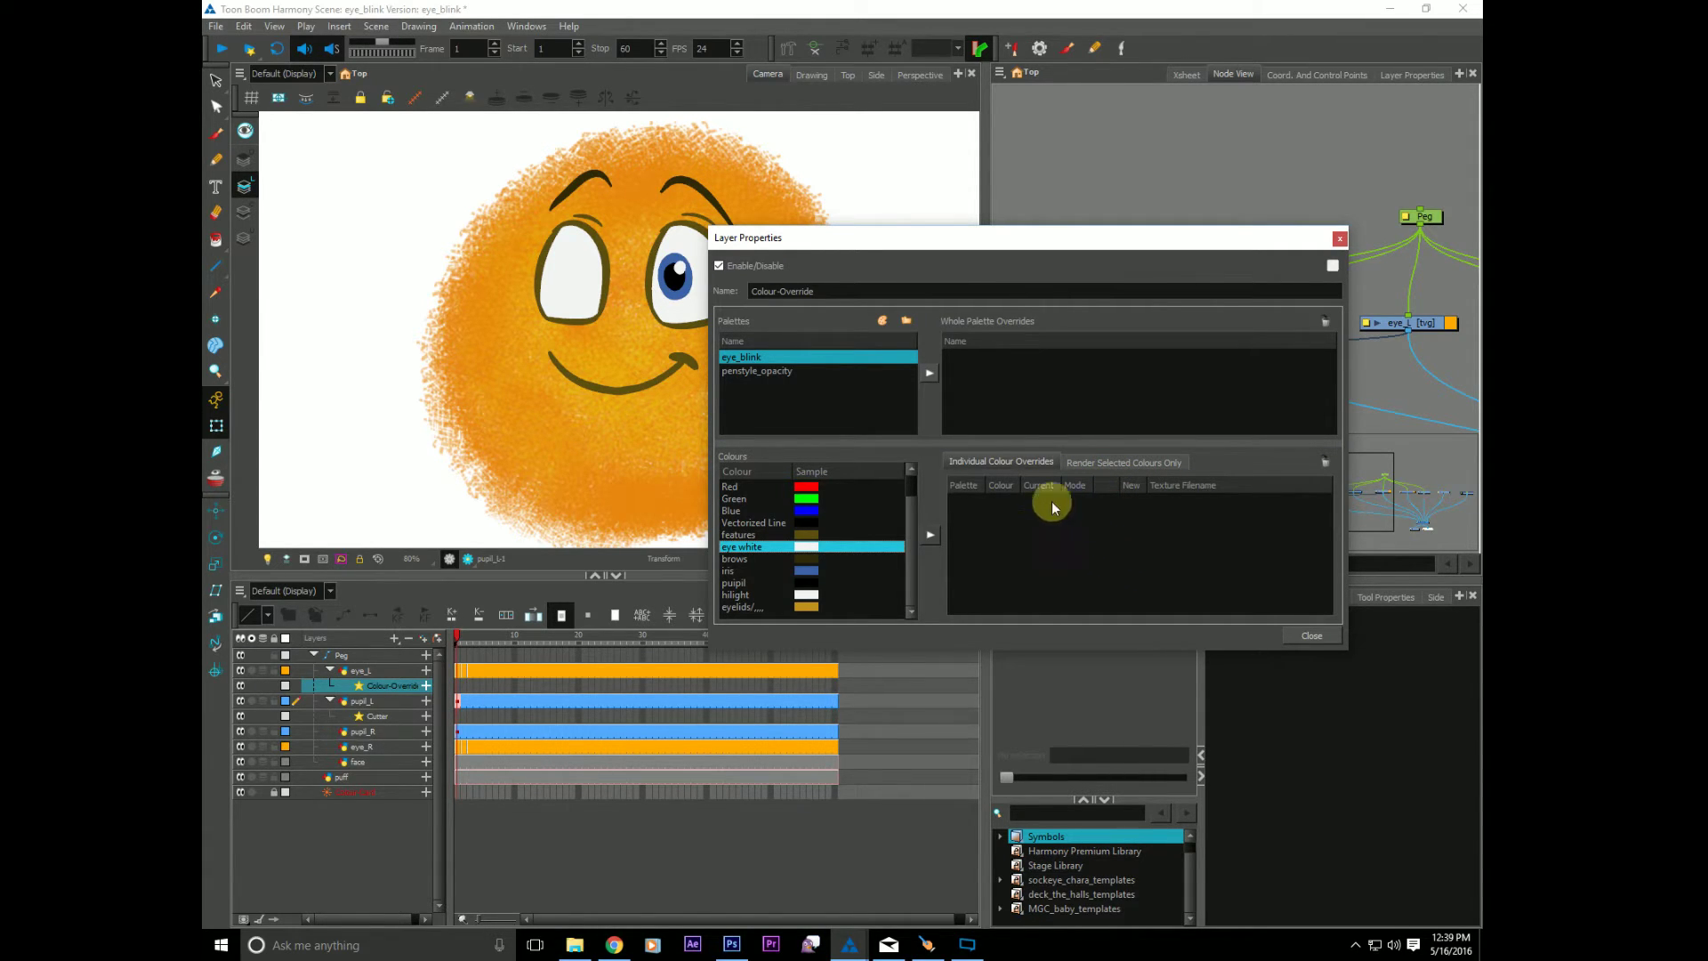
{"action": "left_click", "coordinate": [1118, 464]}
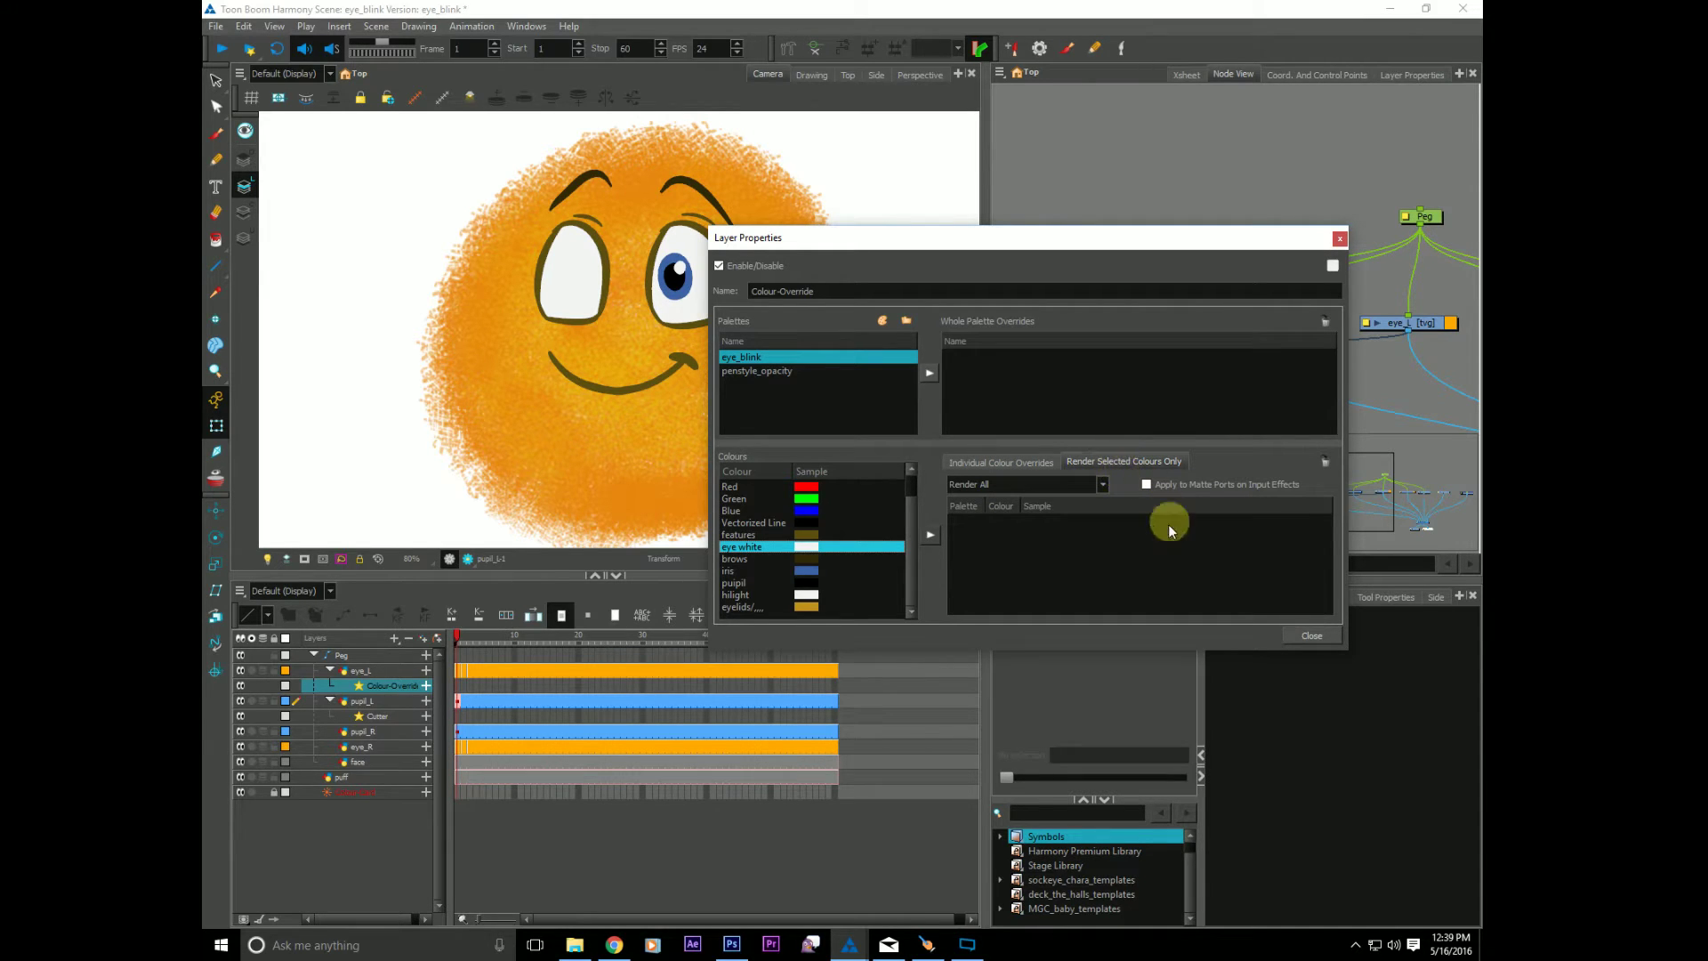
{"action": "left_click", "coordinate": [930, 536]}
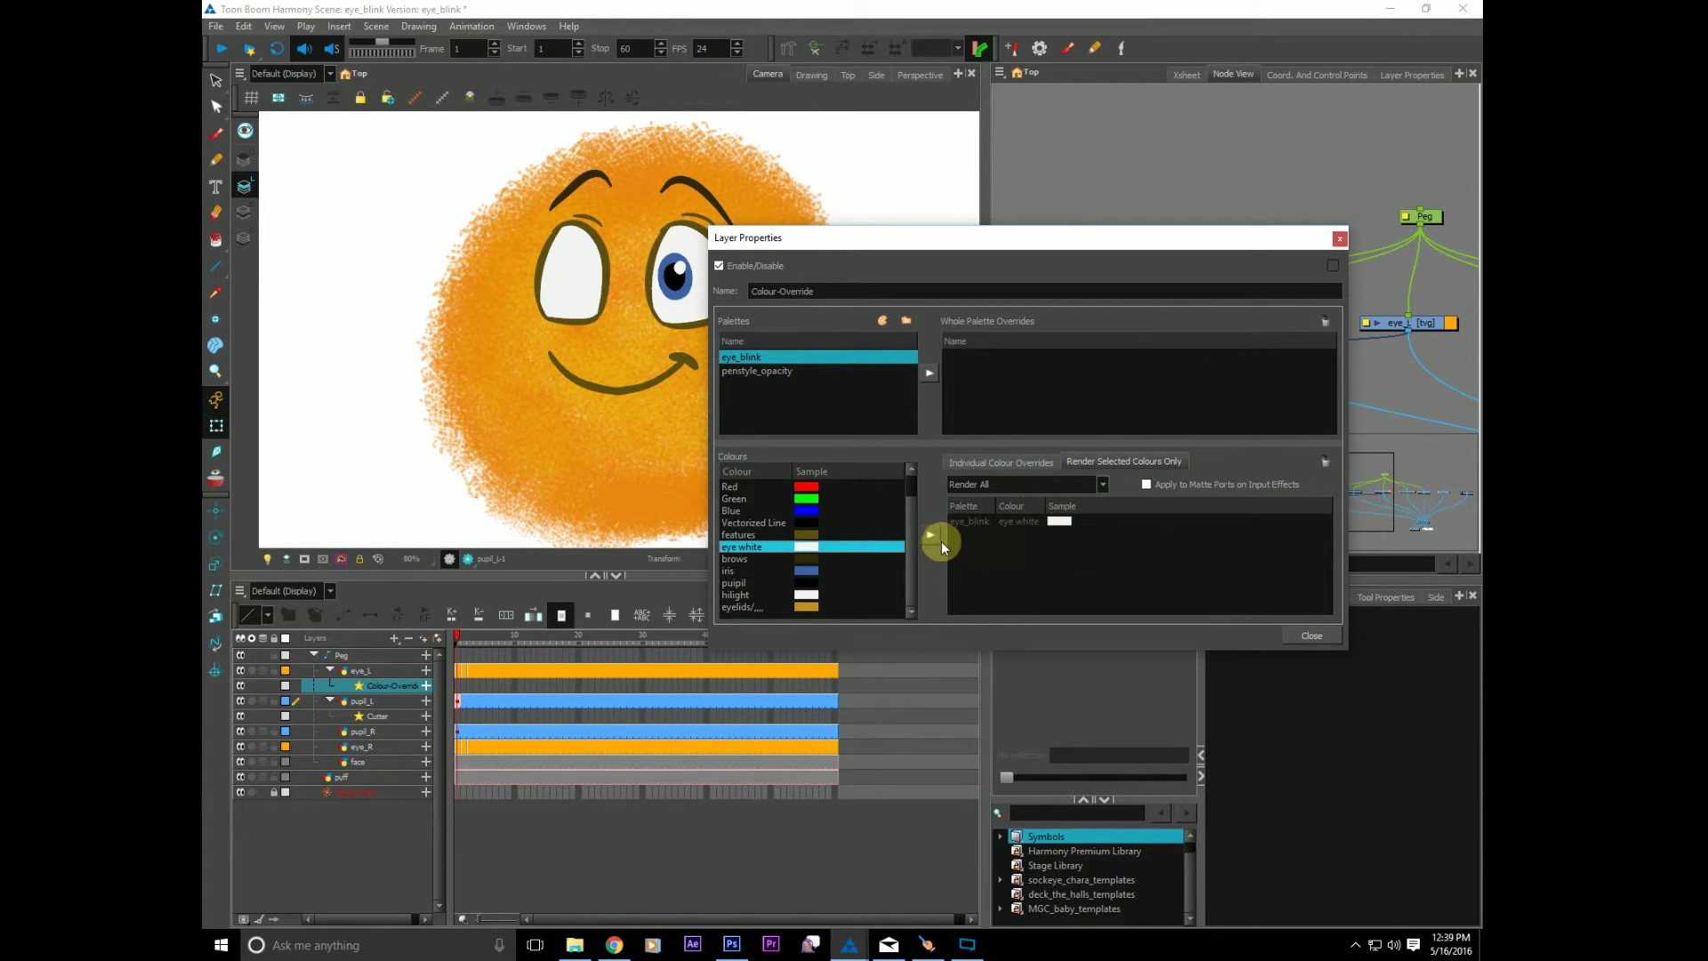
Step: Set the eye_L Colour-Override's rendering mode to Render Selected Colours and close its properties
{"action": "left_click", "coordinate": [960, 485]}
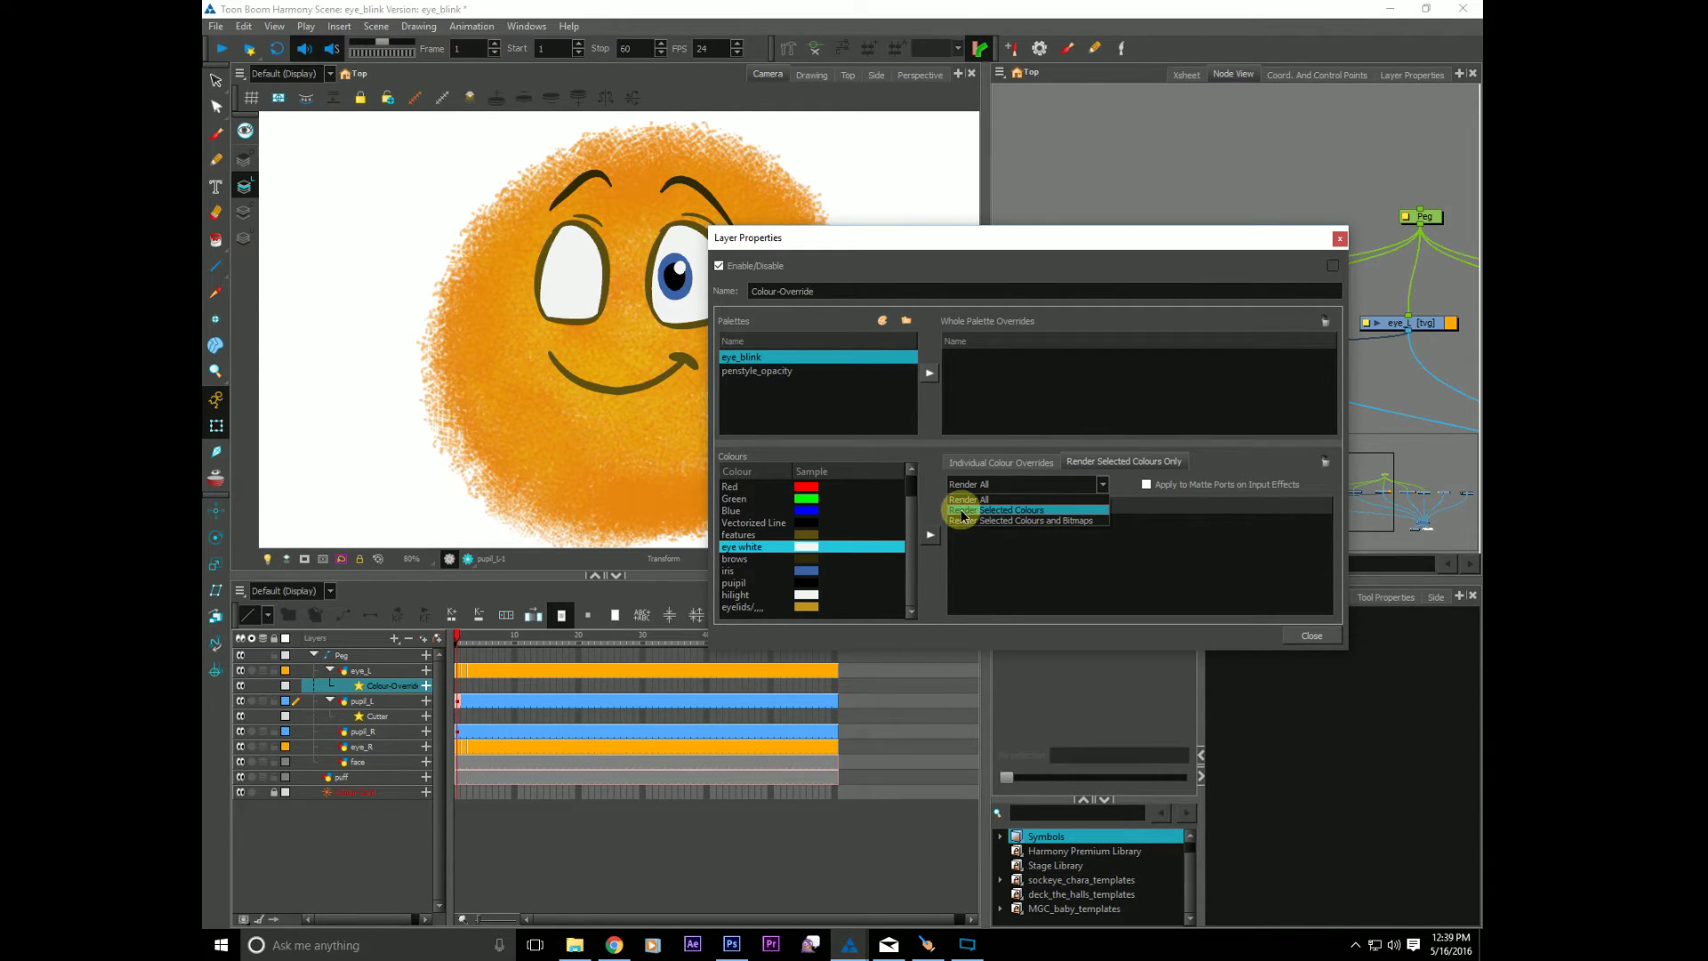
{"action": "left_click", "coordinate": [959, 509]}
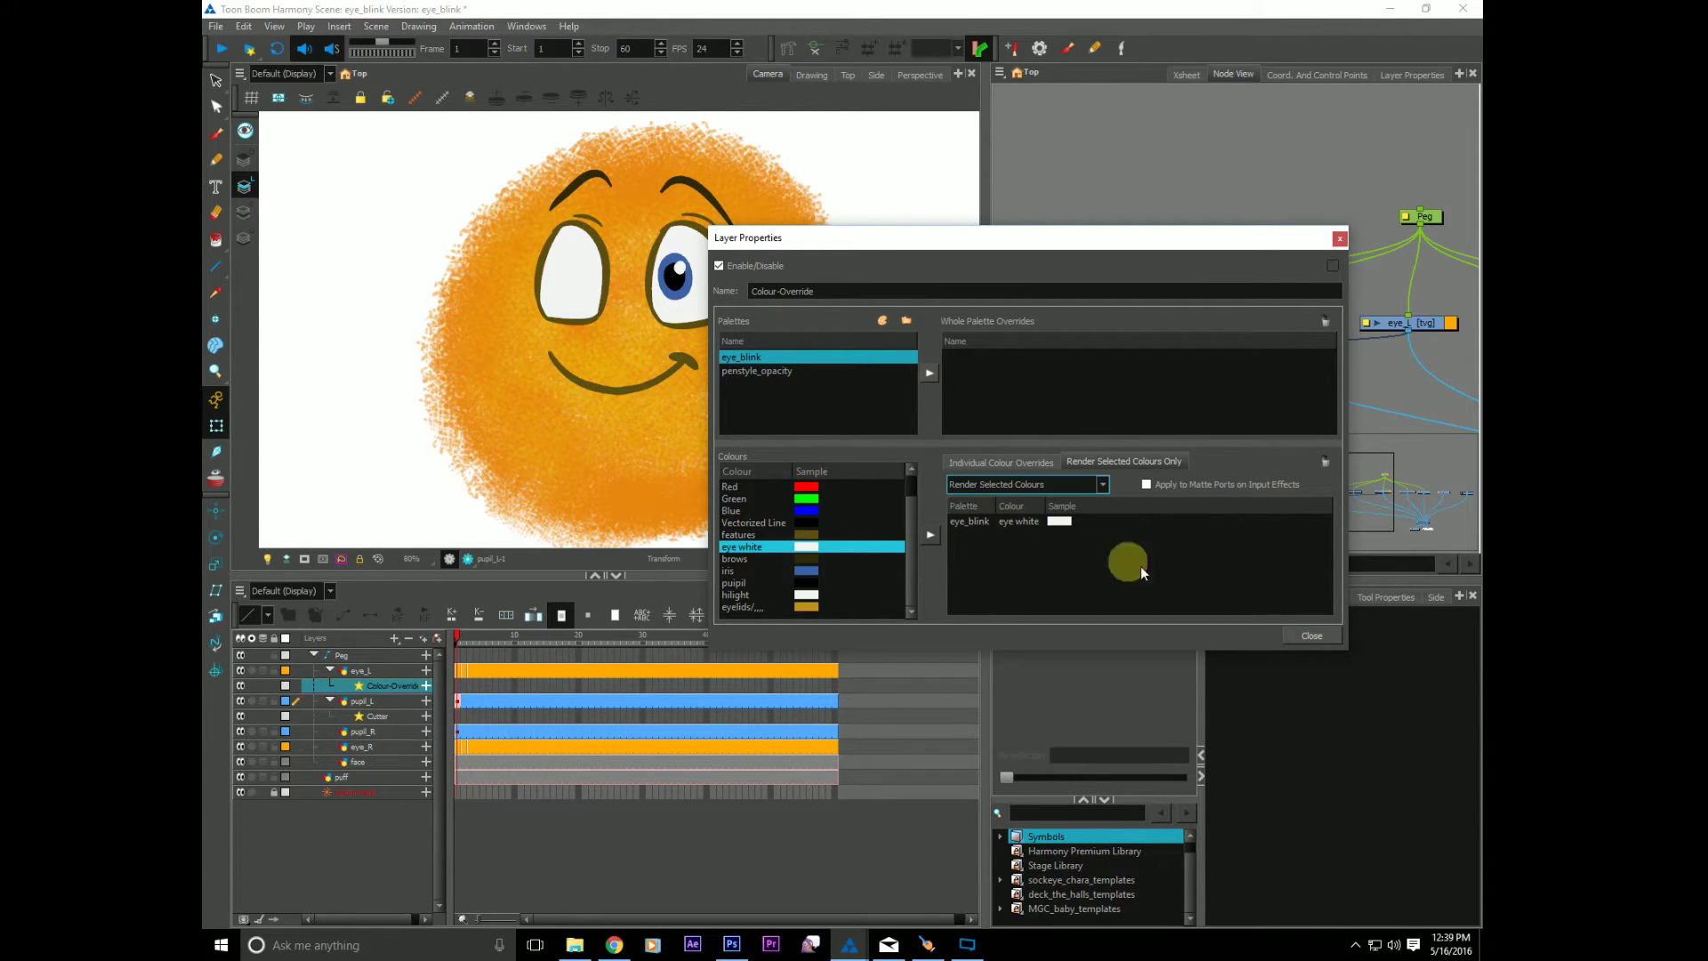
{"action": "left_click", "coordinate": [1301, 635]}
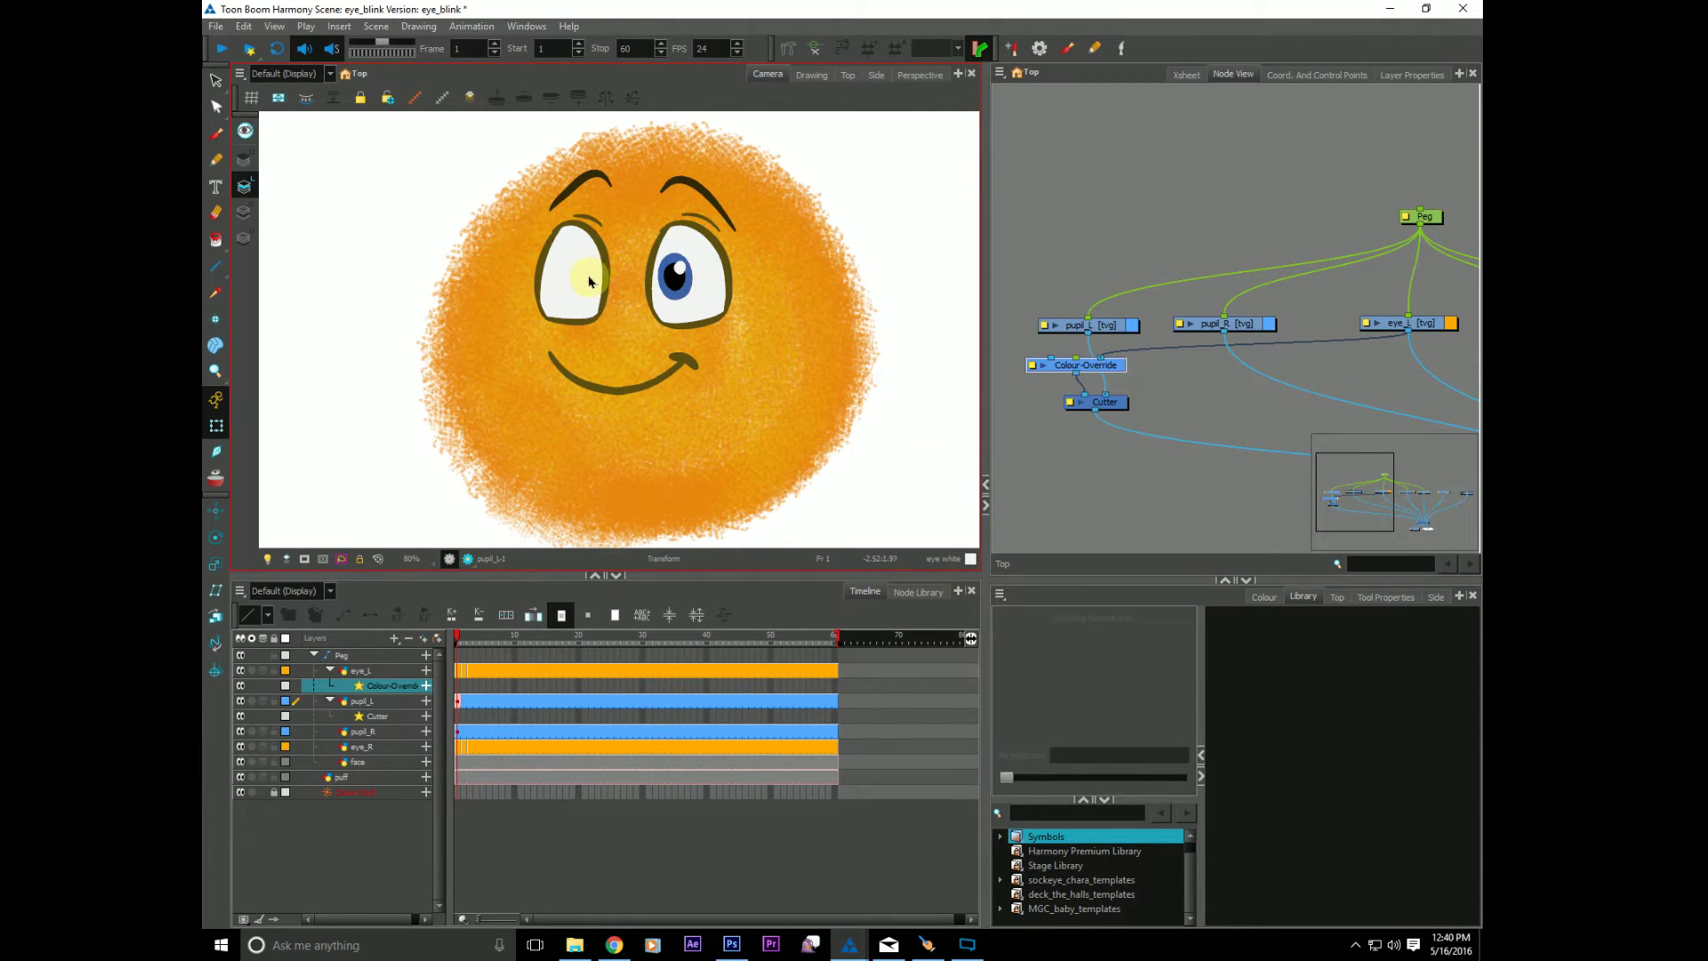
Step: Enable the Inverted option on the Cutter node below pupil_L and close its properties
{"action": "left_click", "coordinate": [1113, 414]}
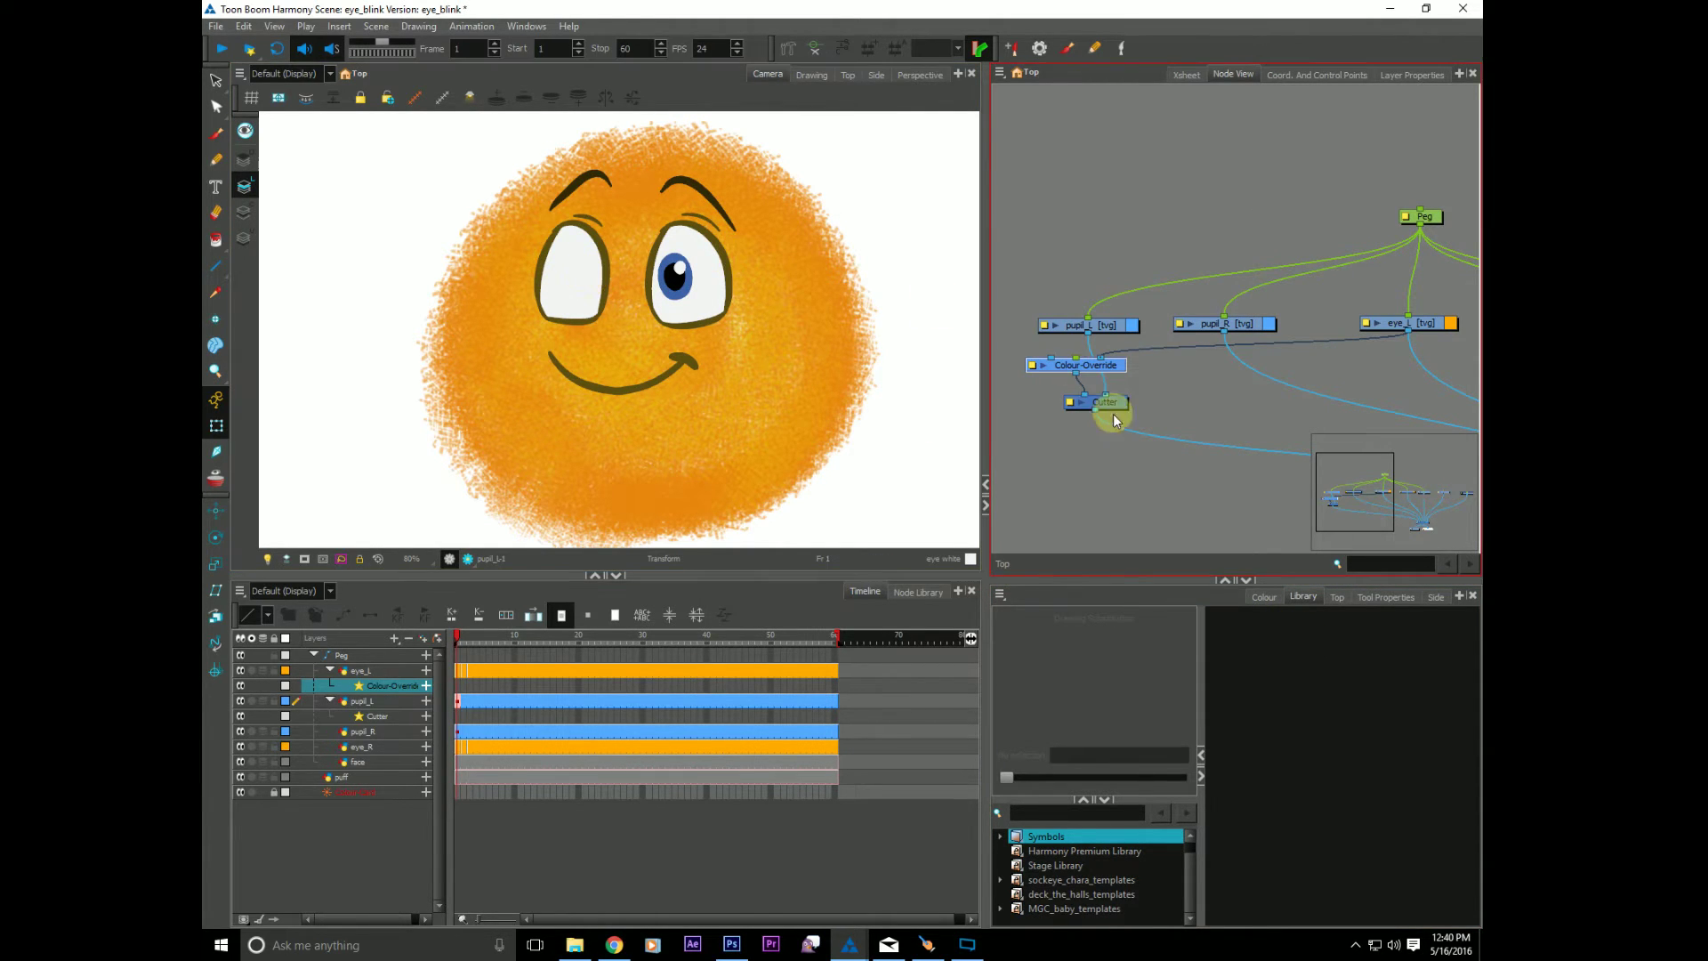
{"action": "double_click", "coordinate": [1069, 402]}
{"action": "left_click_drag", "start_coordinate": [758, 238], "coordinate": [1081, 196]}
{"action": "left_click", "coordinate": [1082, 271]}
{"action": "left_click", "coordinate": [1081, 271]}
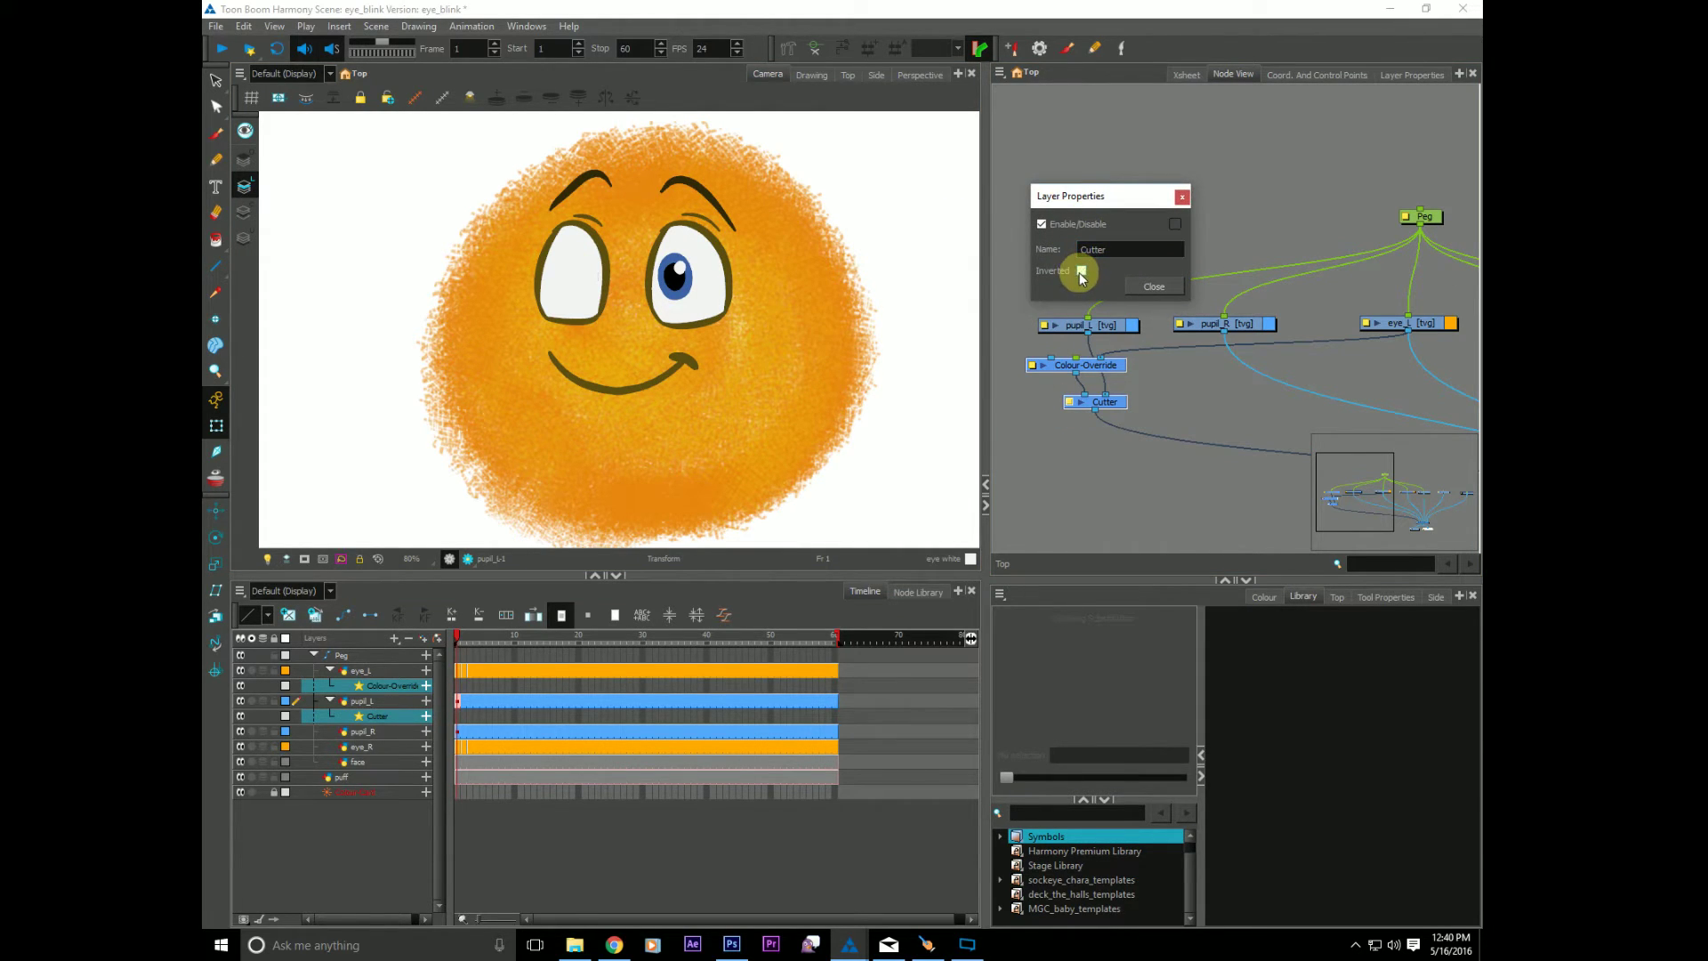
{"action": "left_click", "coordinate": [1082, 273]}
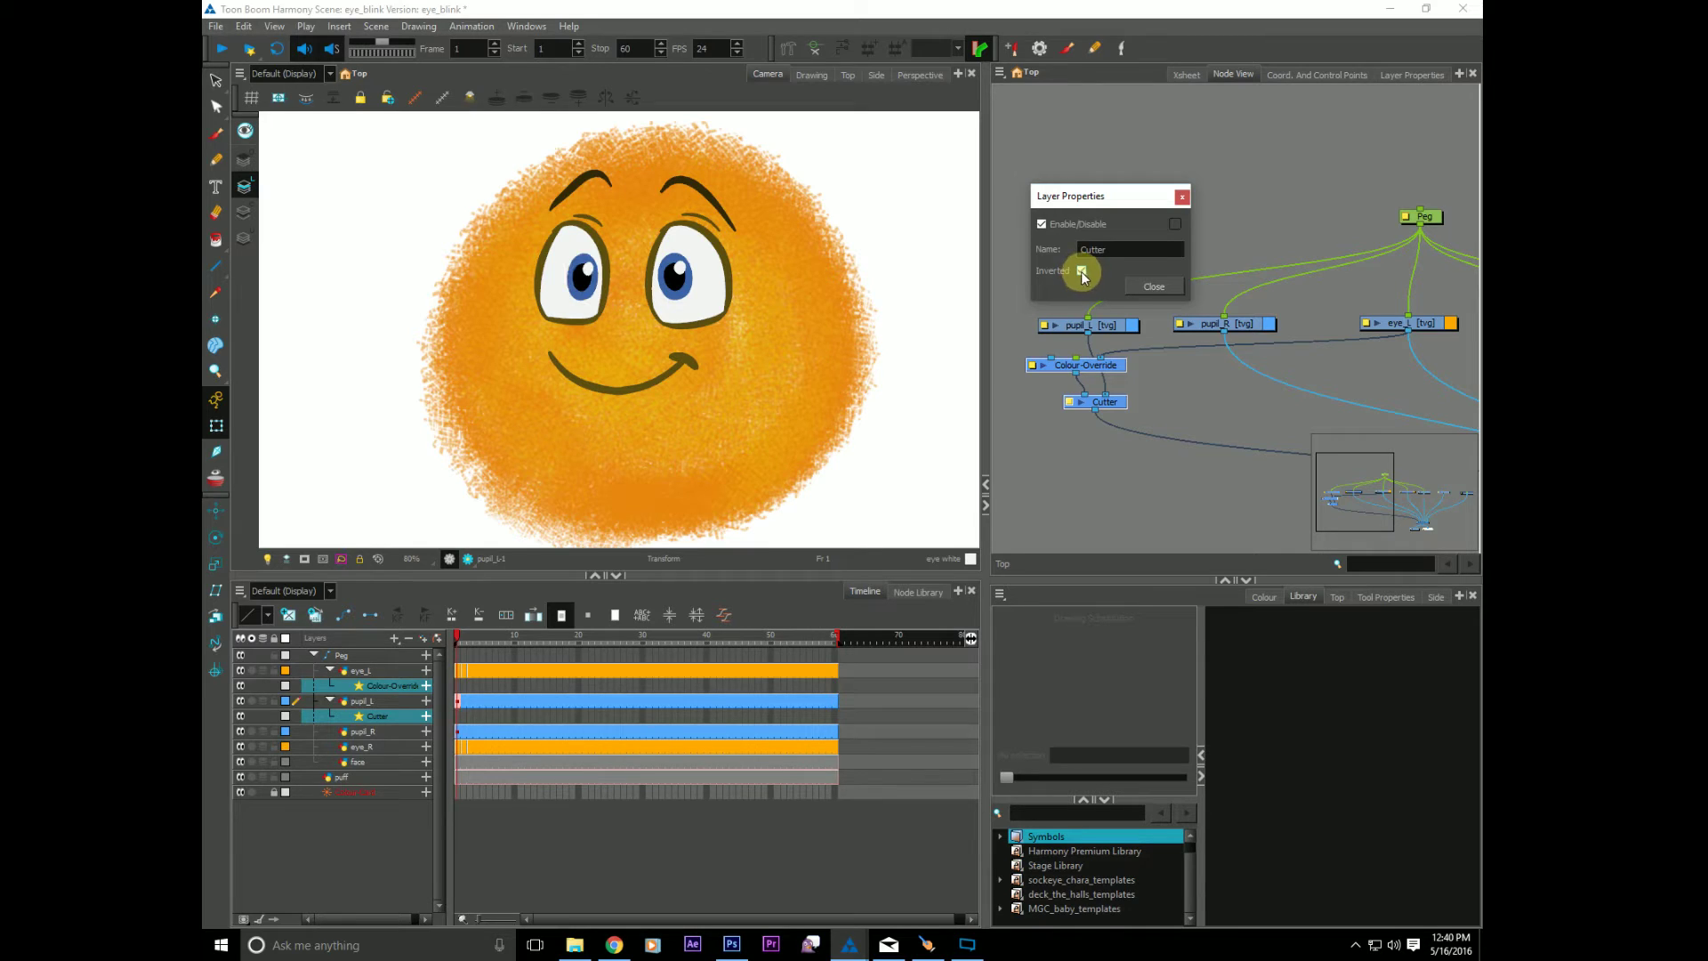
{"action": "left_click", "coordinate": [1154, 286]}
Step: Try moving pupil_L toward the edge of its eye white to test the mask, and undo the move
{"action": "left_click", "coordinate": [580, 281]}
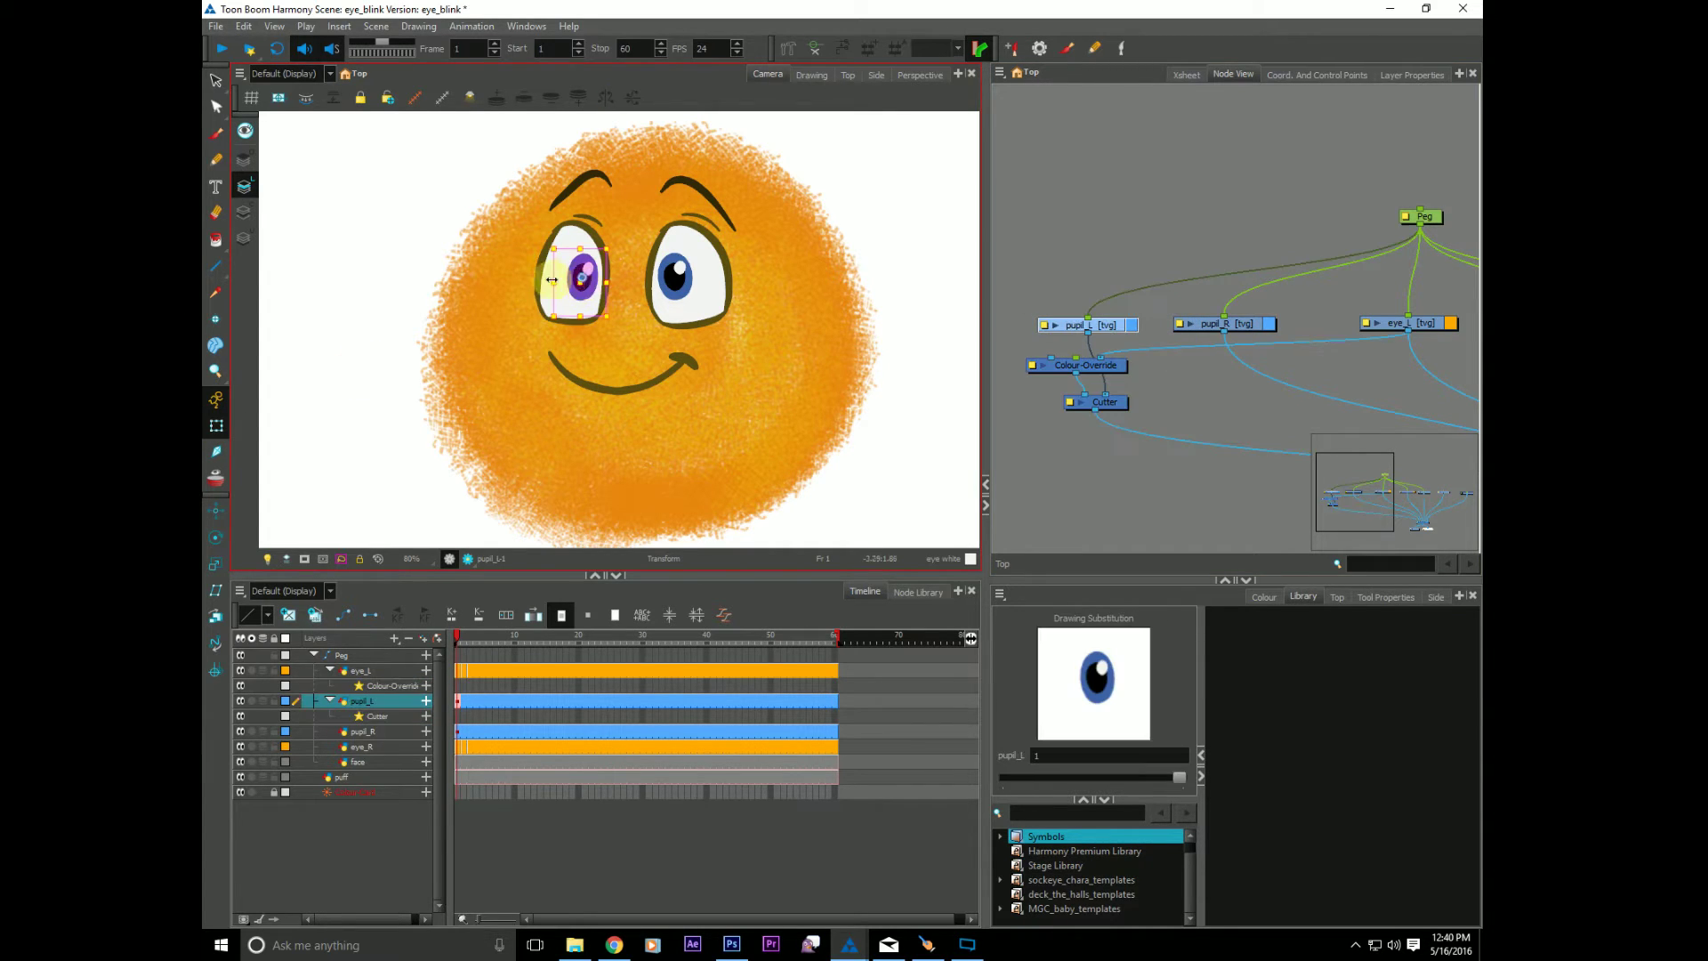
{"action": "mouse_move", "coordinate": [581, 280]}
{"action": "left_mouse_down"}
{"action": "mouse_move", "coordinate": [557, 267]}
{"action": "mouse_move", "coordinate": [574, 285]}
{"action": "mouse_move", "coordinate": [550, 310]}
{"action": "mouse_move", "coordinate": [554, 273]}
{"action": "mouse_move", "coordinate": [567, 281]}
{"action": "left_mouse_up"}
{"action": "key", "text": "ctrl+z"}
Step: Move the pupil_R node between the eye_L and eye_R nodes, leaving a gap beside eye_R
{"action": "left_click", "coordinate": [1248, 480]}
{"action": "left_click_drag", "start_coordinate": [1132, 333], "coordinate": [1014, 309]}
{"action": "left_click_drag", "start_coordinate": [1148, 375], "coordinate": [1224, 394]}
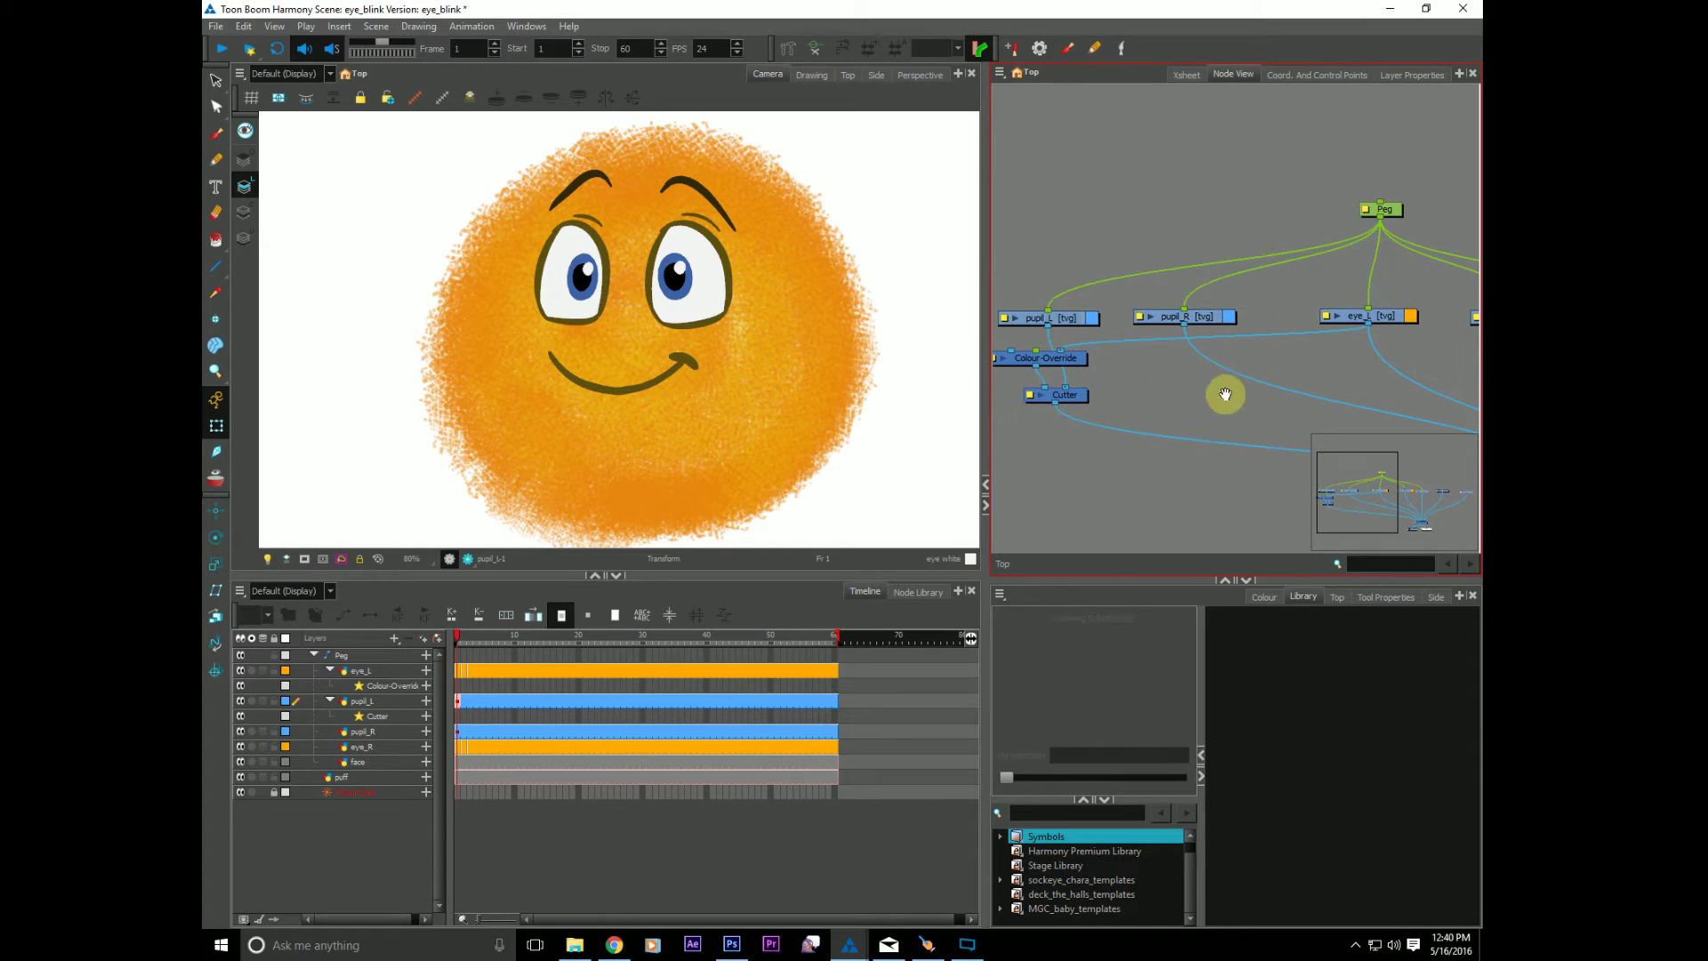
{"action": "left_click_drag", "start_coordinate": [1198, 313], "coordinate": [1124, 259]}
{"action": "left_click_drag", "start_coordinate": [1224, 242], "coordinate": [1246, 271]}
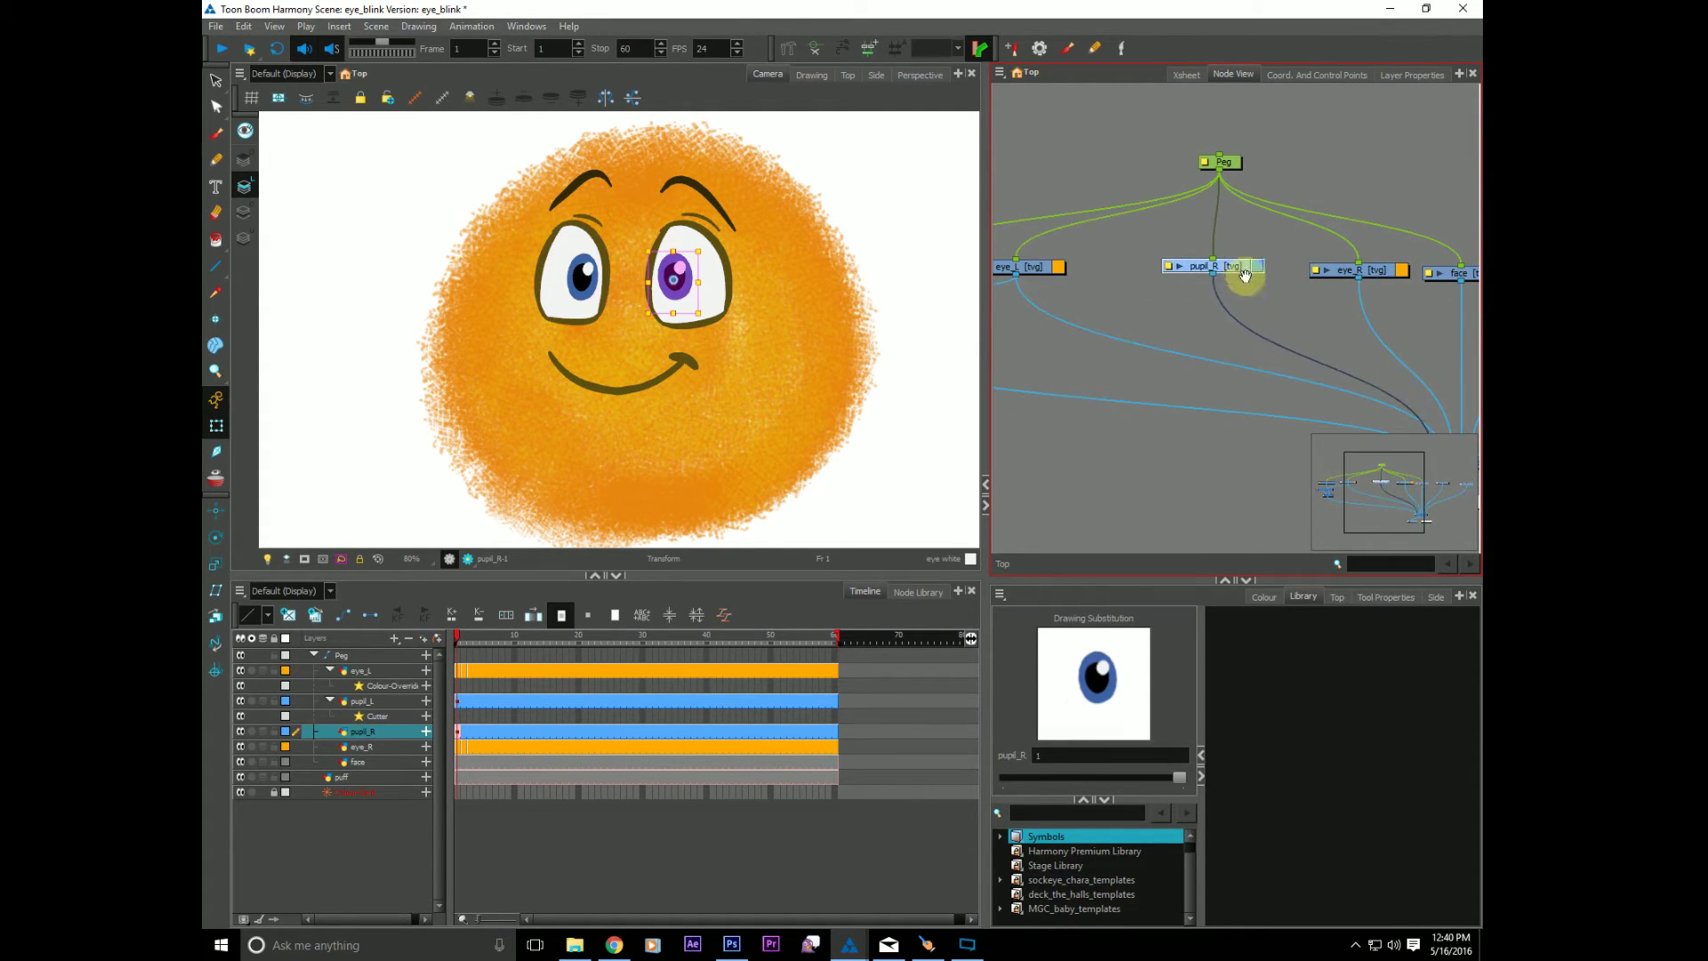
{"action": "left_click_drag", "start_coordinate": [1368, 418], "coordinate": [1305, 397]}
{"action": "mouse_move", "coordinate": [1104, 230]}
{"action": "left_mouse_down"}
{"action": "mouse_move", "coordinate": [1147, 251]}
{"action": "mouse_move", "coordinate": [1133, 230]}
{"action": "left_mouse_up"}
{"action": "left_click_drag", "start_coordinate": [1258, 247], "coordinate": [1254, 238]}
Step: Add a second Cutter node and a second Colour-Override node to the network near pupil_R
{"action": "left_click", "coordinate": [917, 591]}
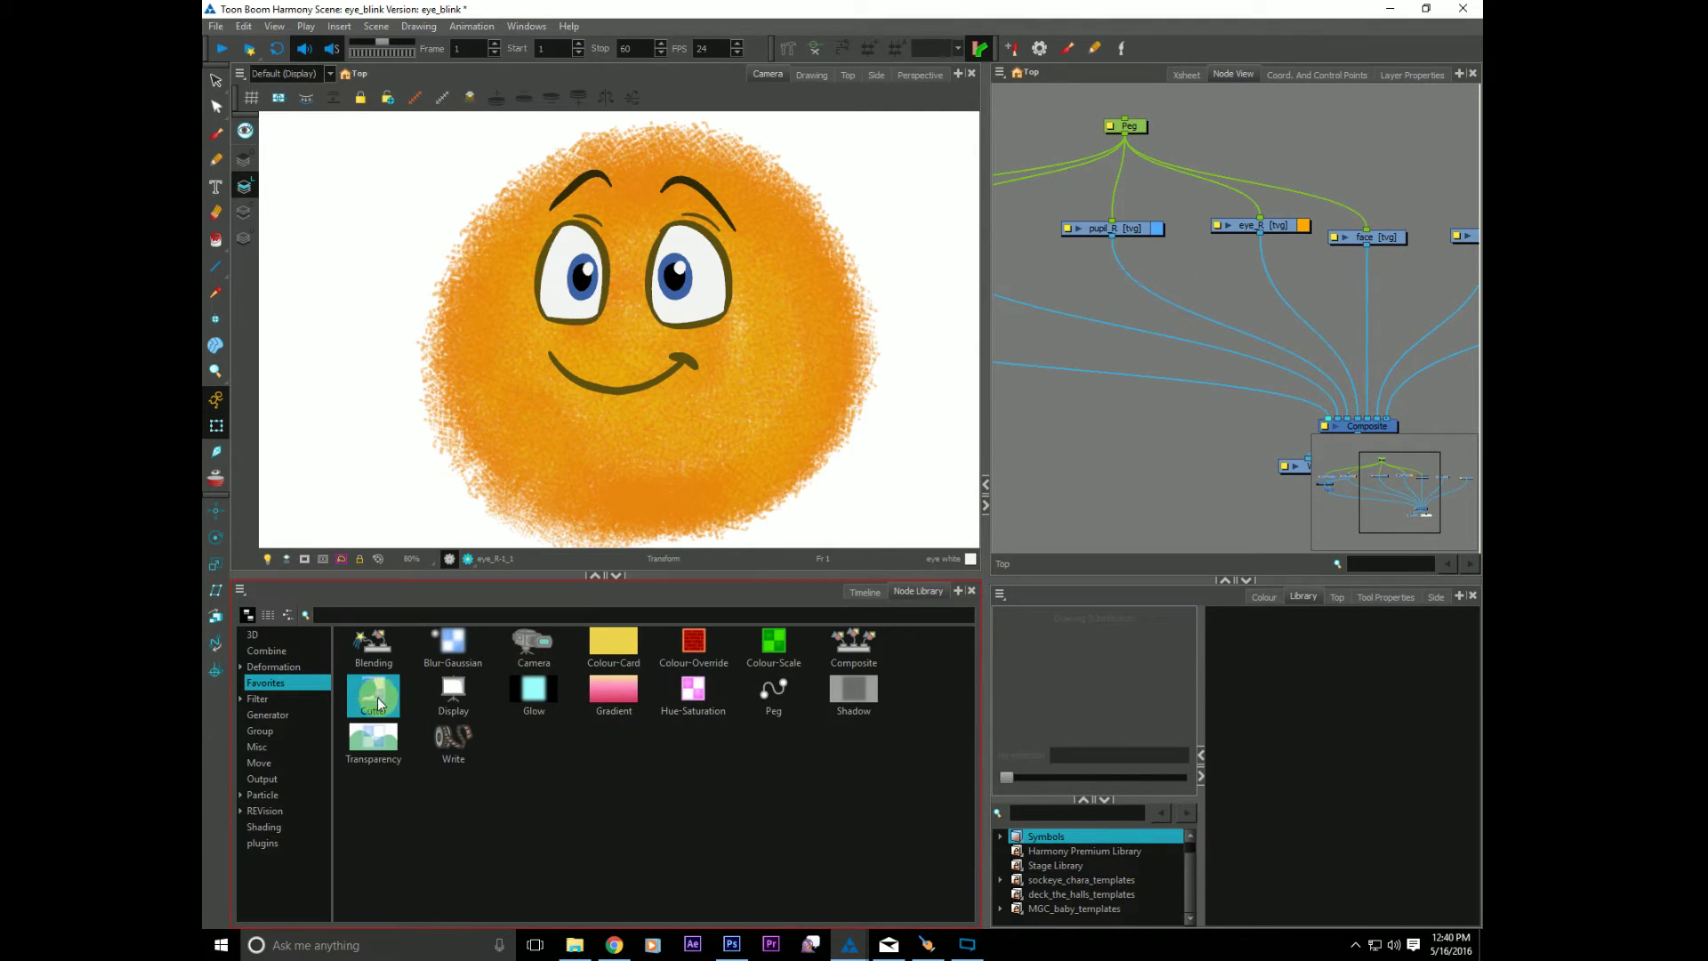
{"action": "left_click_drag", "start_coordinate": [391, 721], "coordinate": [1114, 406]}
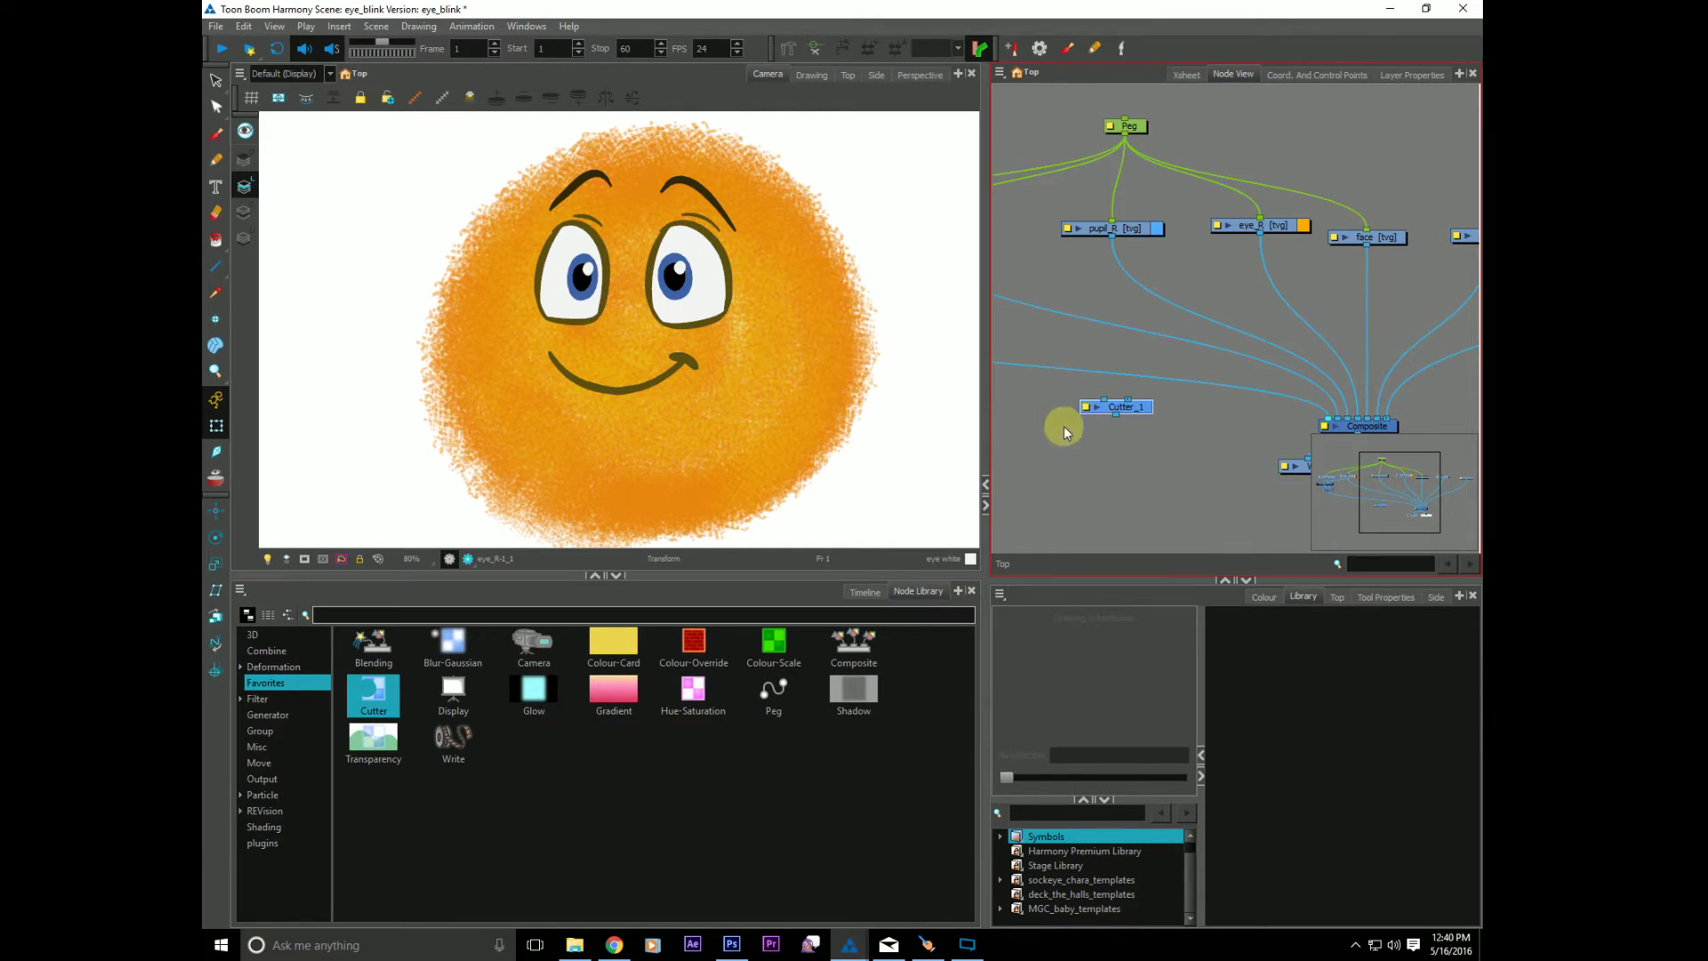
{"action": "left_click", "coordinate": [687, 641]}
{"action": "left_click_drag", "start_coordinate": [687, 641], "coordinate": [1203, 312]}
Step: Insert the new Cutter node into the connection between pupil_R and the composite, and align it beneath pupil_R
{"action": "left_click", "coordinate": [1119, 329]}
{"action": "left_click_drag", "start_coordinate": [1075, 364], "coordinate": [1001, 190]}
{"action": "left_click_drag", "start_coordinate": [1349, 368], "coordinate": [1161, 235]}
{"action": "left_click_drag", "start_coordinate": [1287, 256], "coordinate": [1303, 466]}
{"action": "left_click", "coordinate": [1093, 434]}
{"action": "left_click_drag", "start_coordinate": [1148, 498], "coordinate": [1151, 439]}
{"action": "left_click", "coordinate": [1156, 268]}
{"action": "left_click_drag", "start_coordinate": [1156, 272], "coordinate": [1146, 264]}
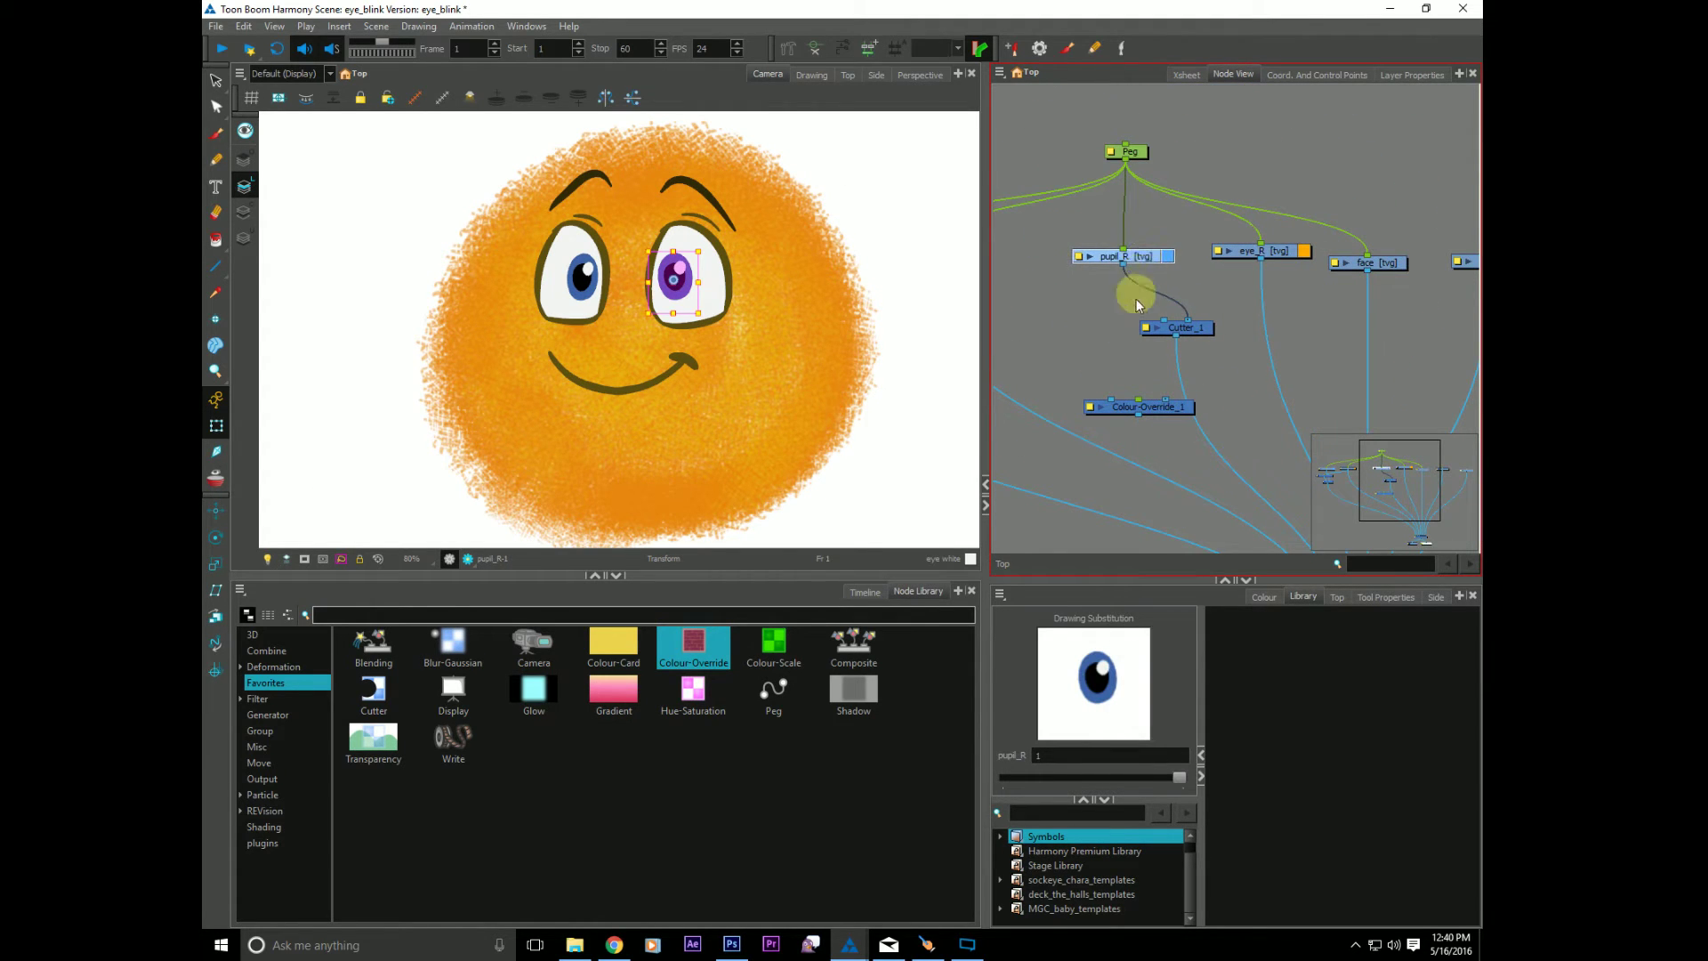
{"action": "left_click_drag", "start_coordinate": [1193, 332], "coordinate": [1142, 346]}
Step: Connect eye_R through the new Colour-Override to the new Cutter's matte input, placing Colour-Override between pupil_R and the Cutter
{"action": "left_click_drag", "start_coordinate": [1179, 411], "coordinate": [1227, 305]}
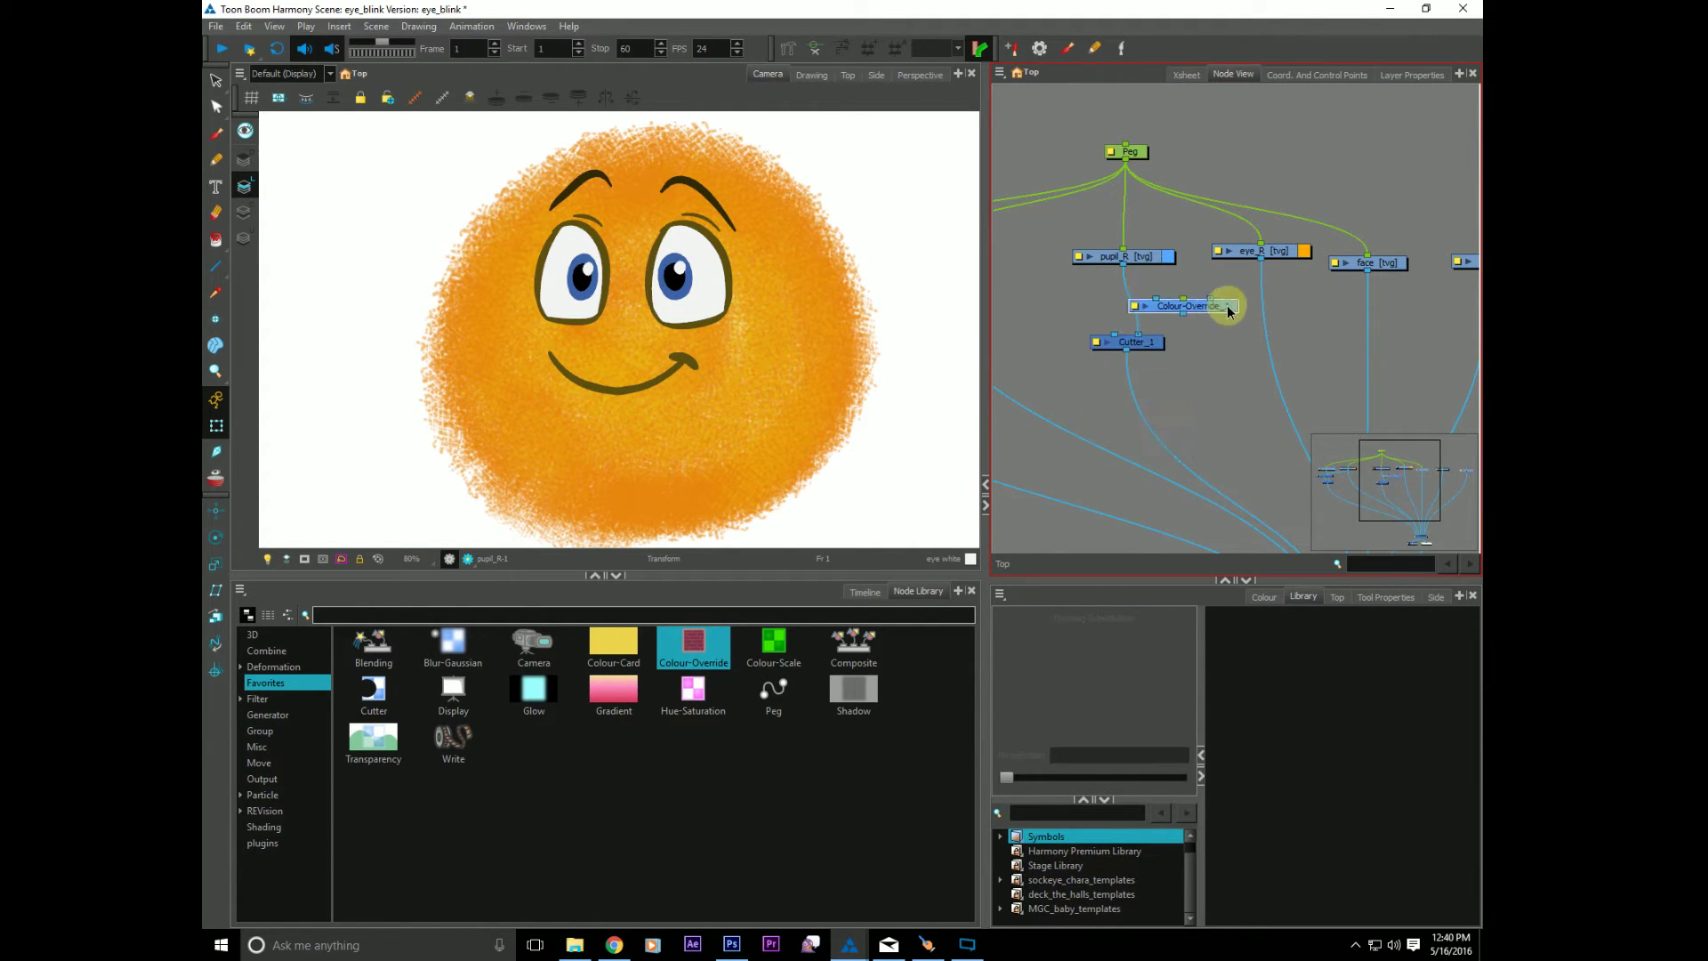
{"action": "left_click", "coordinate": [687, 296]}
{"action": "left_click", "coordinate": [1267, 258]}
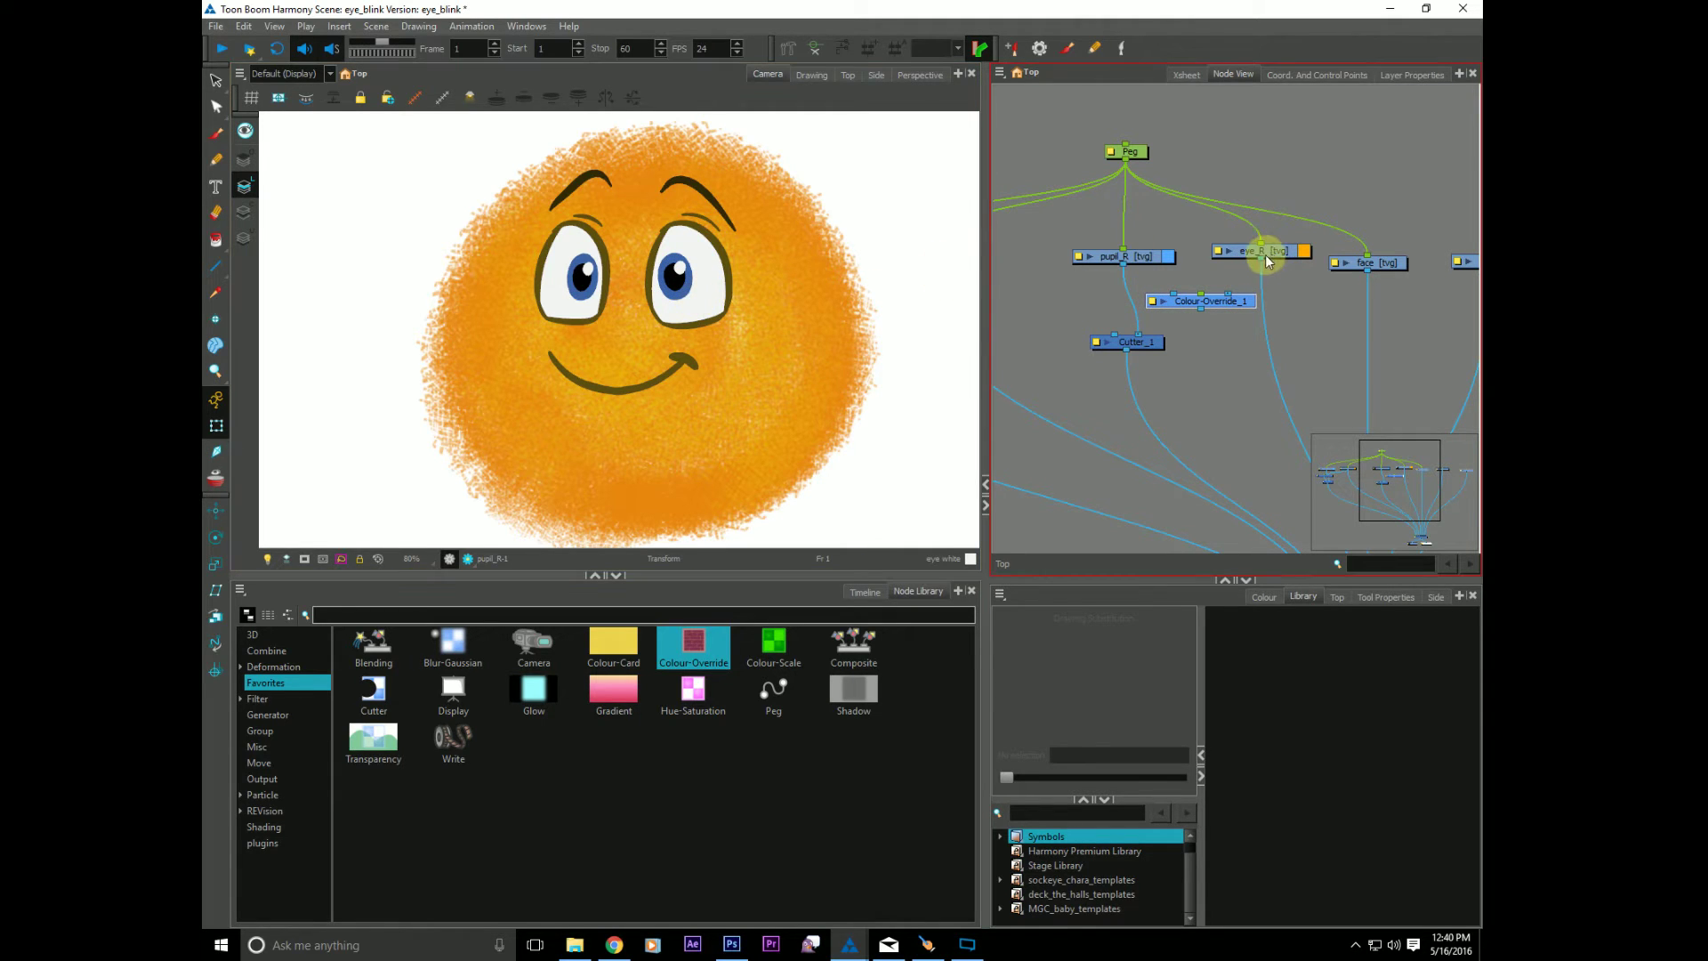
{"action": "left_click_drag", "start_coordinate": [1238, 286], "coordinate": [1137, 294]}
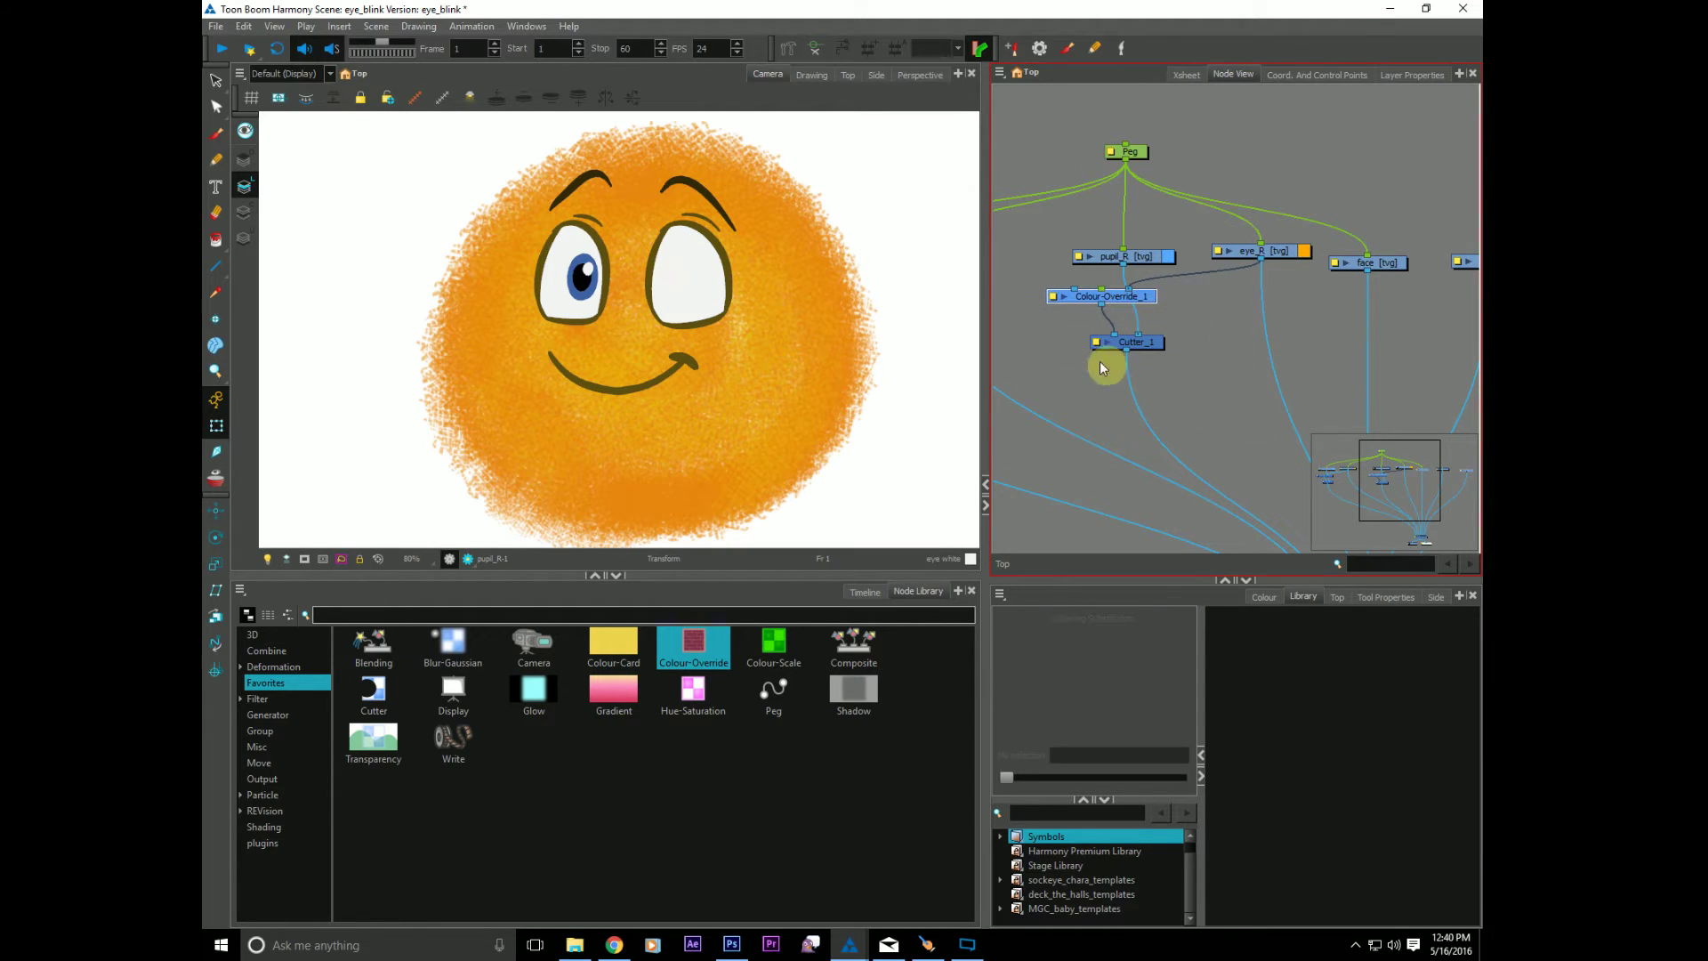
Step: Add the eye_blink palette's eye white colour to the Render Selected Colours Only list of eye_R's Colour-Override node
{"action": "left_click", "coordinate": [1053, 296]}
{"action": "left_click_drag", "start_coordinate": [1246, 200], "coordinate": [866, 218]}
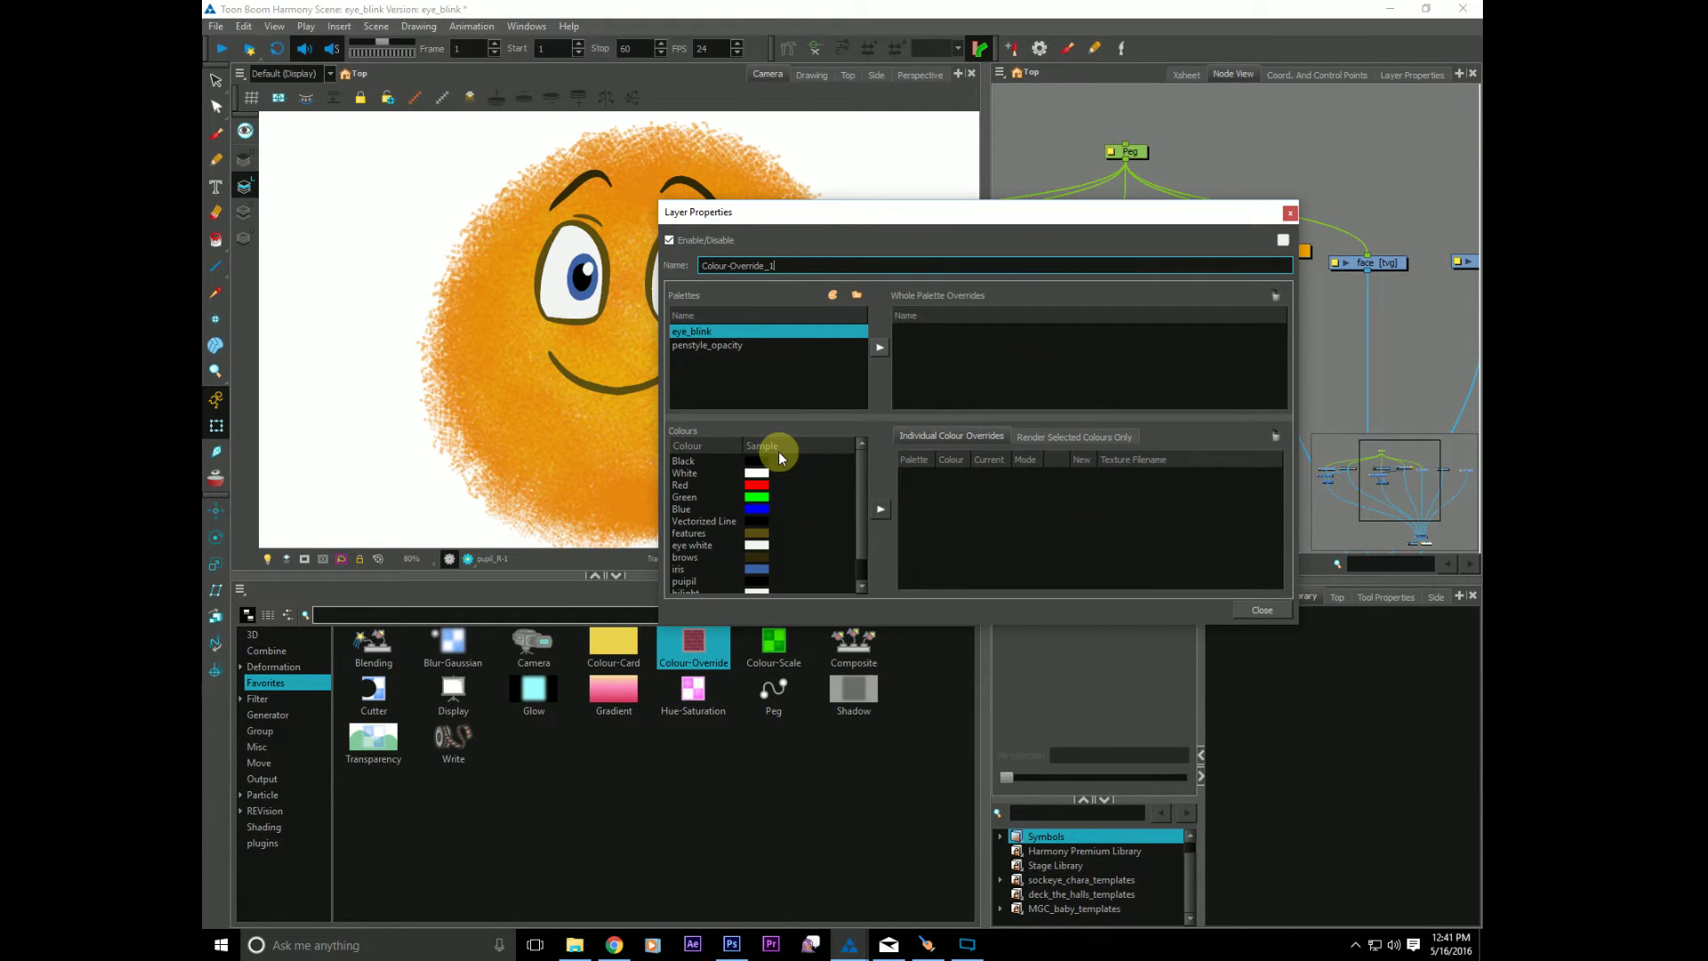
{"action": "left_click", "coordinate": [683, 333]}
{"action": "left_click", "coordinate": [1039, 436]}
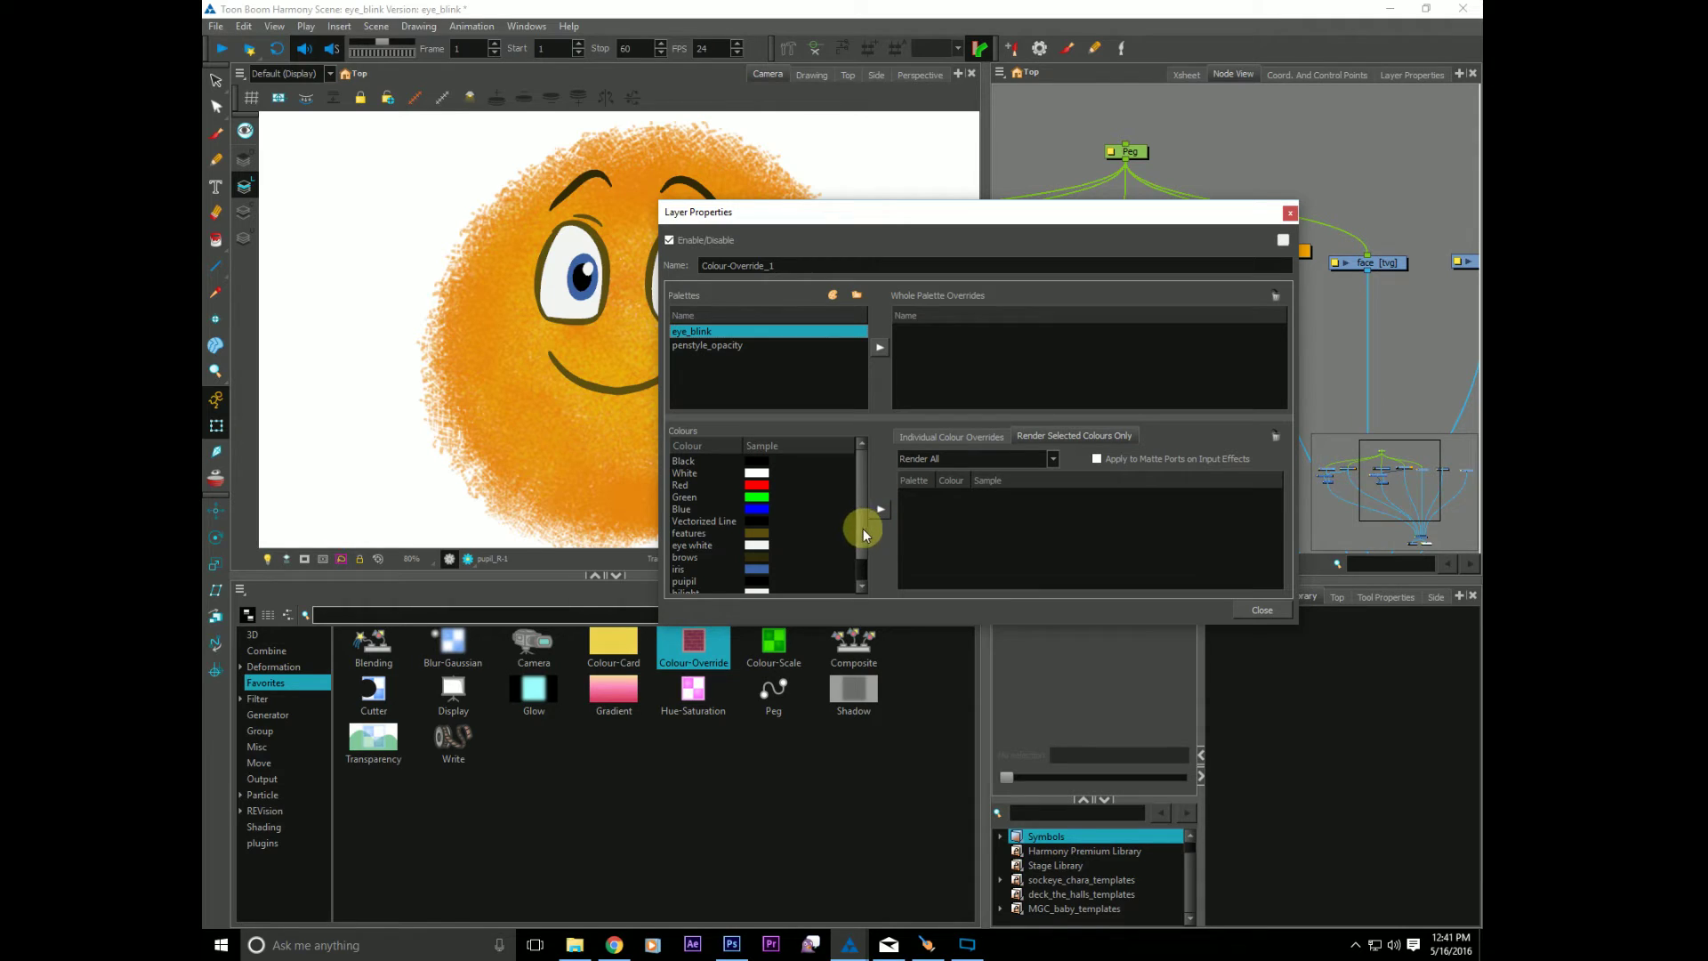
{"action": "left_click_drag", "start_coordinate": [863, 529], "coordinate": [856, 558]}
{"action": "left_click", "coordinate": [750, 521]}
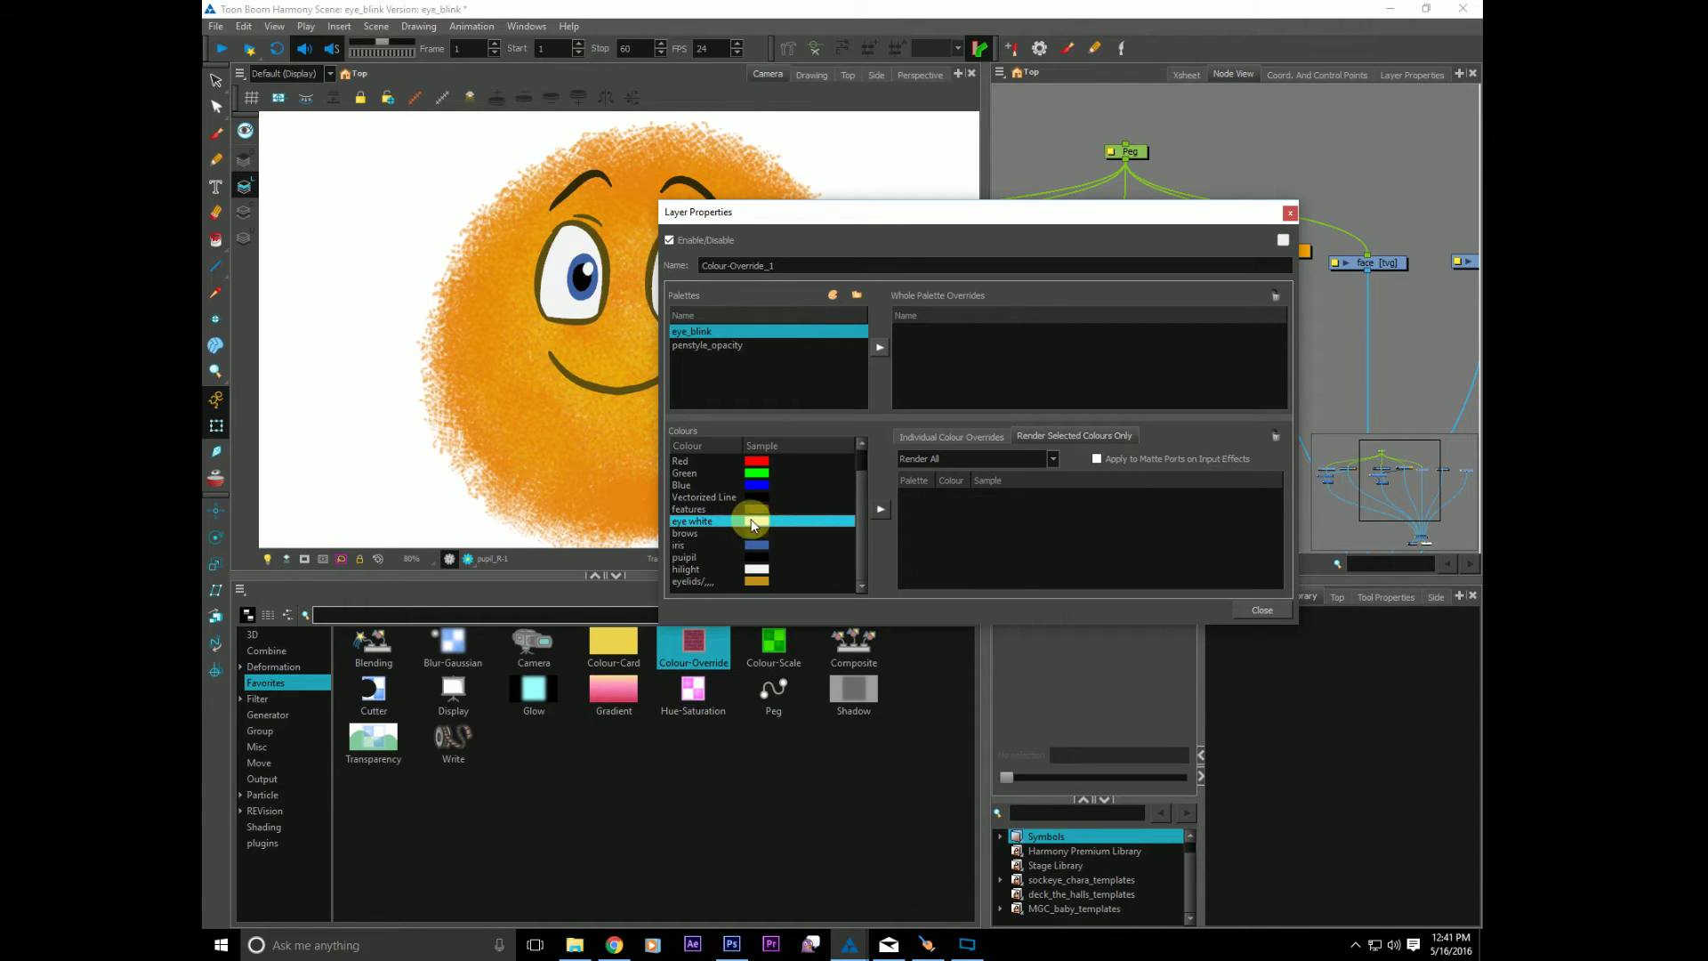
{"action": "left_click", "coordinate": [881, 513]}
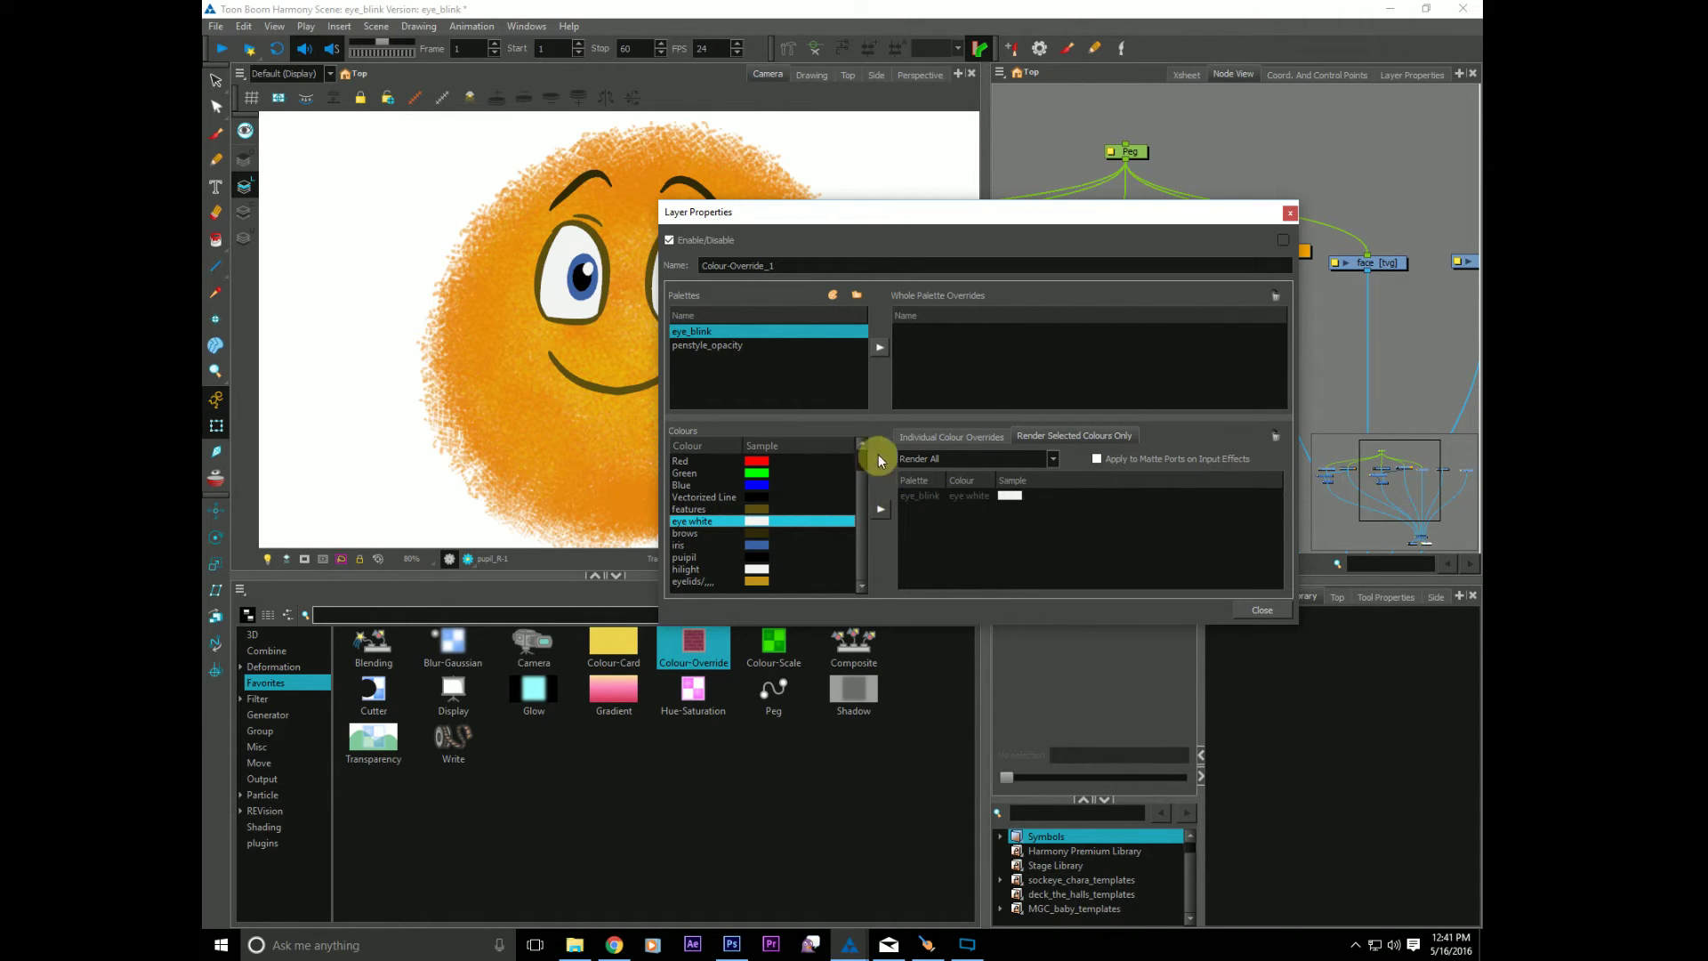
Step: Set the eye_R Colour-Override's rendering mode to Render Selected Colours and close its properties
{"action": "left_click", "coordinate": [911, 460]}
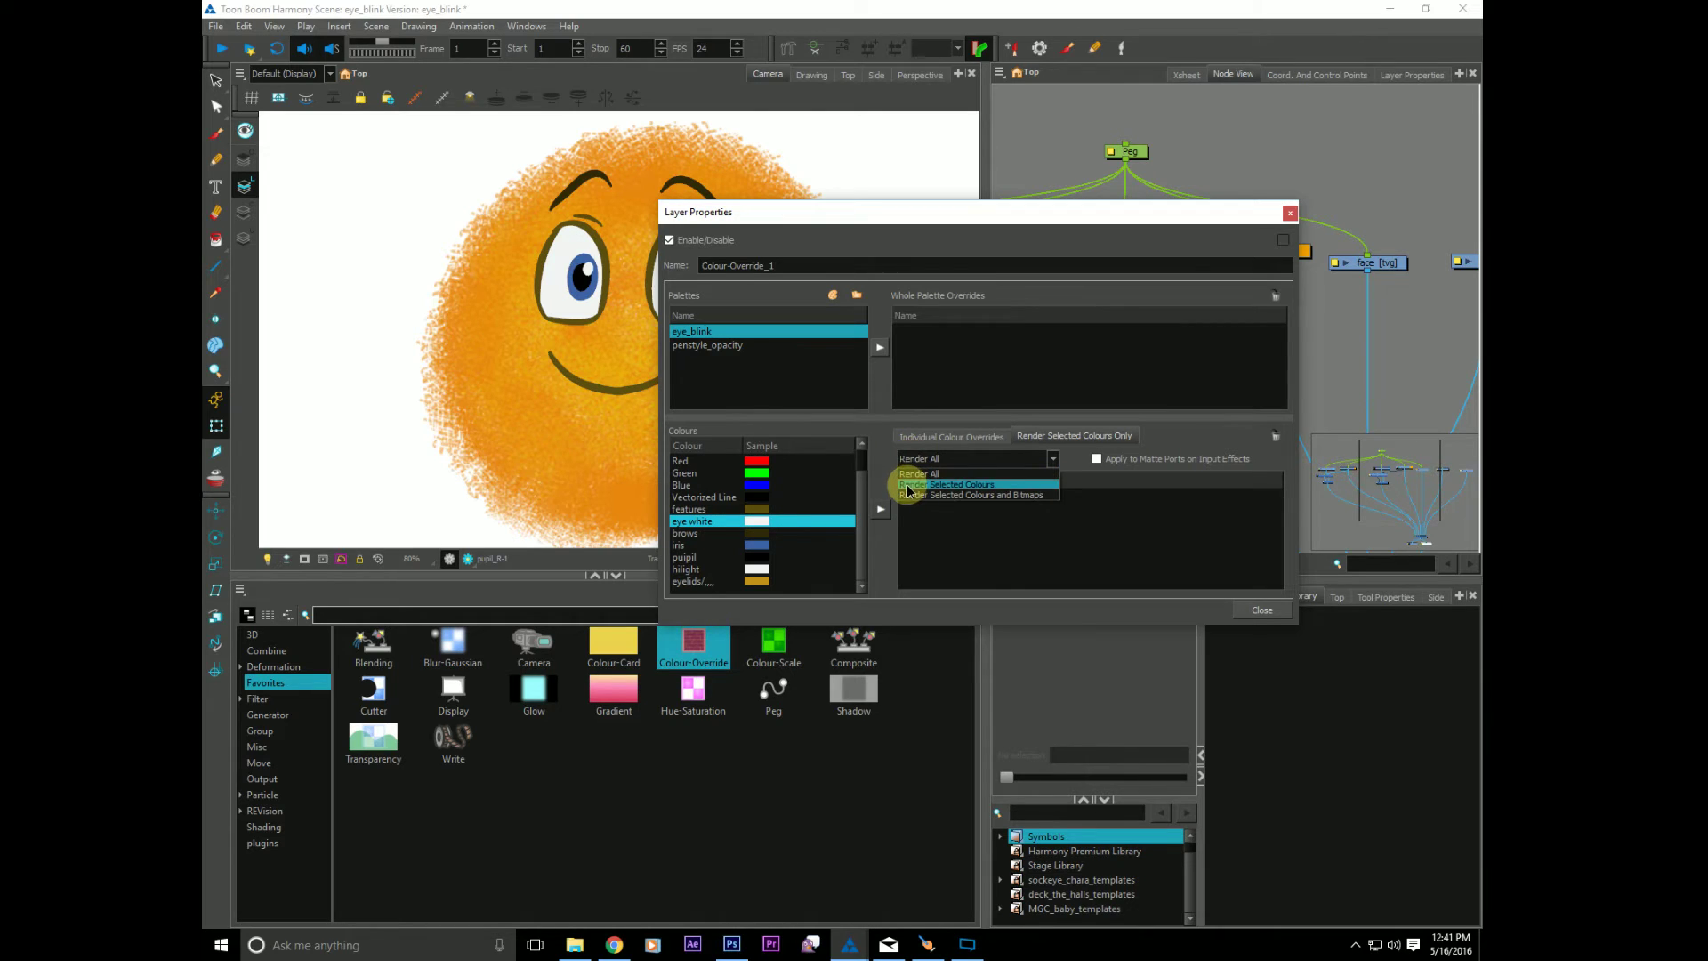
{"action": "left_click", "coordinate": [906, 484]}
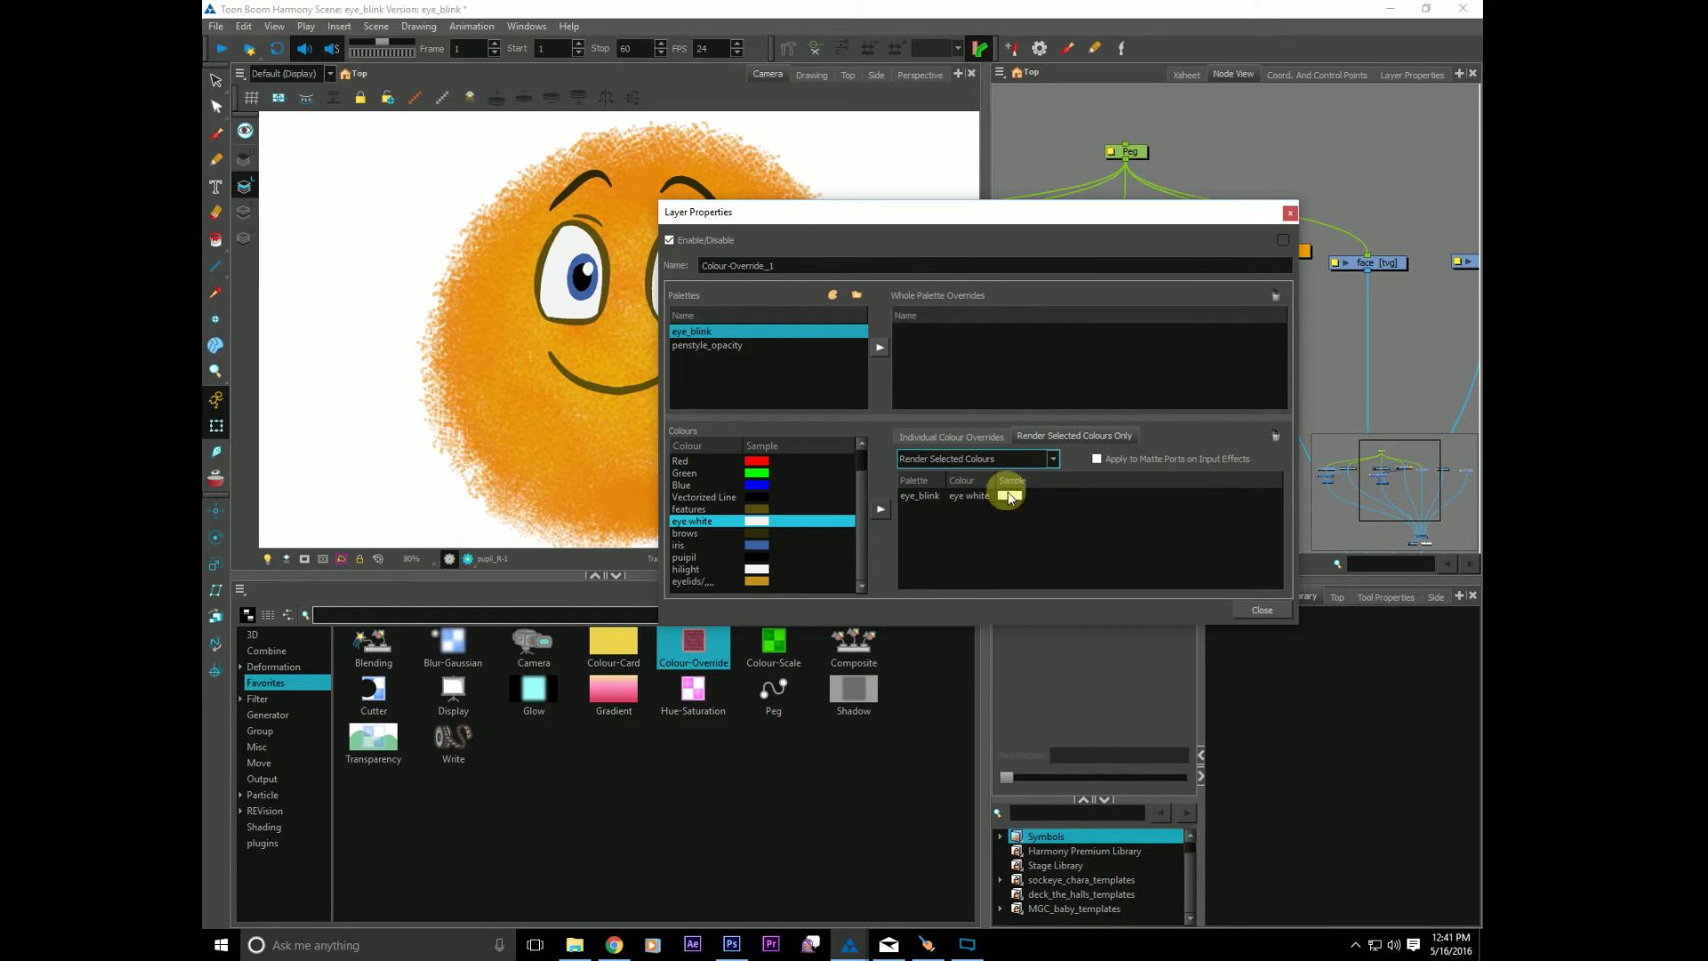
{"action": "left_click", "coordinate": [1262, 610]}
Step: Enable the Inverted option on the Cutter node below pupil_R and close its properties
{"action": "double_click", "coordinate": [1095, 346]}
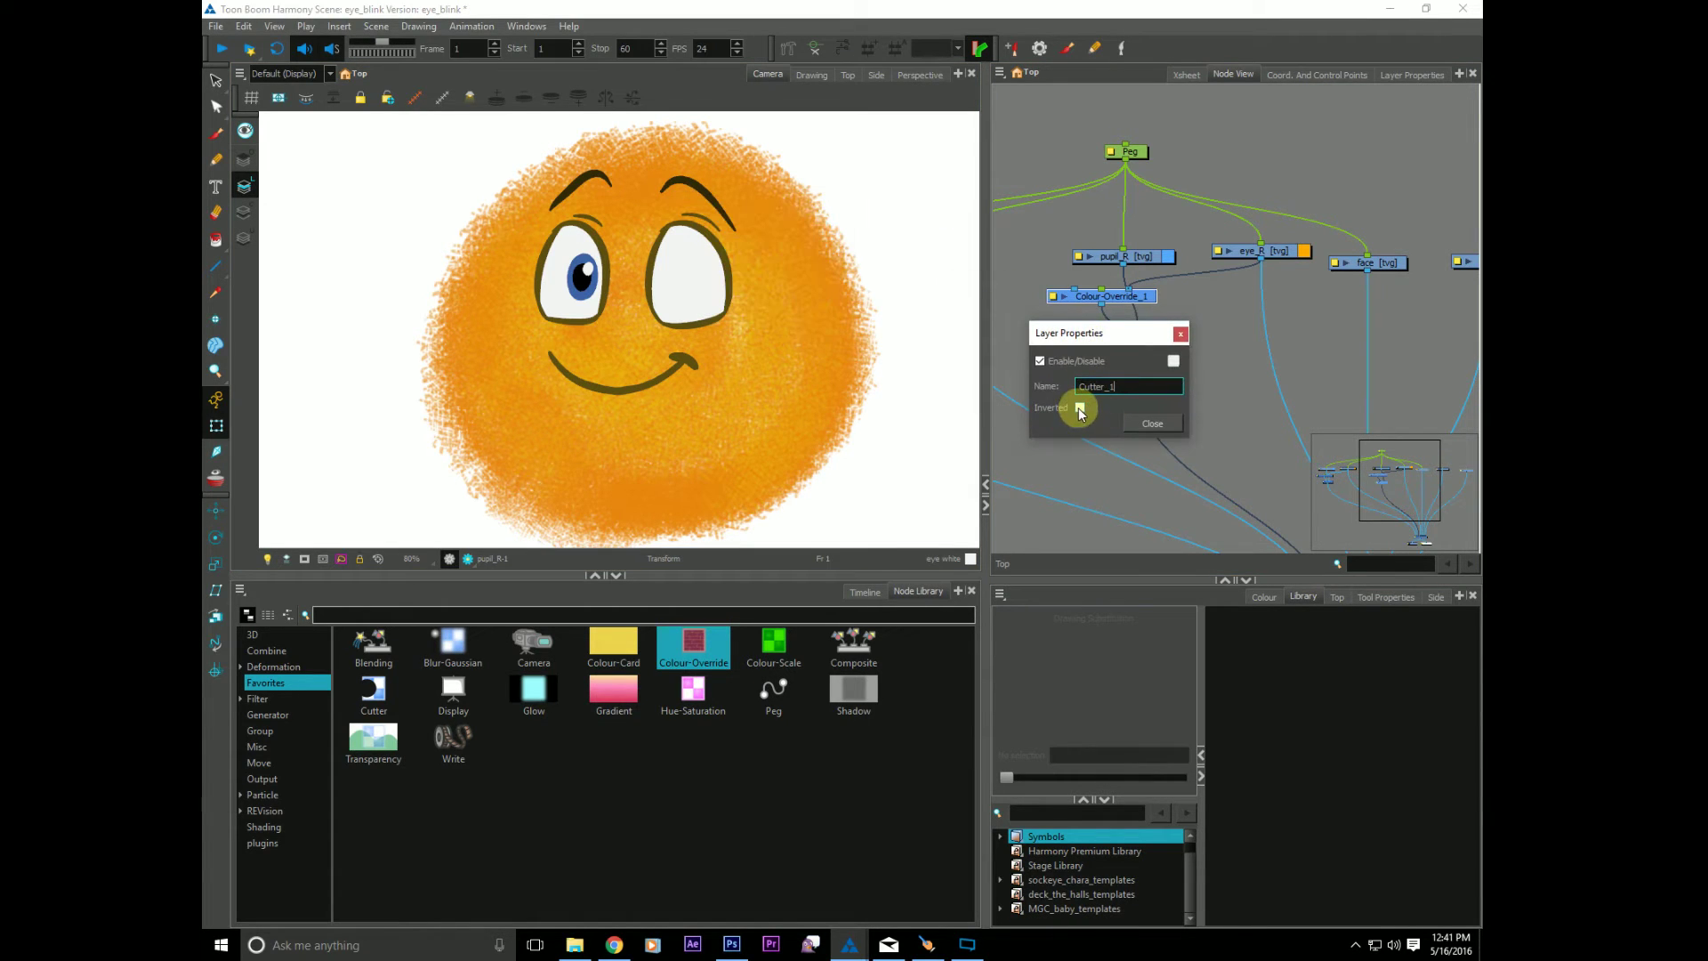
{"action": "left_click", "coordinate": [1080, 408]}
{"action": "left_click", "coordinate": [1153, 423]}
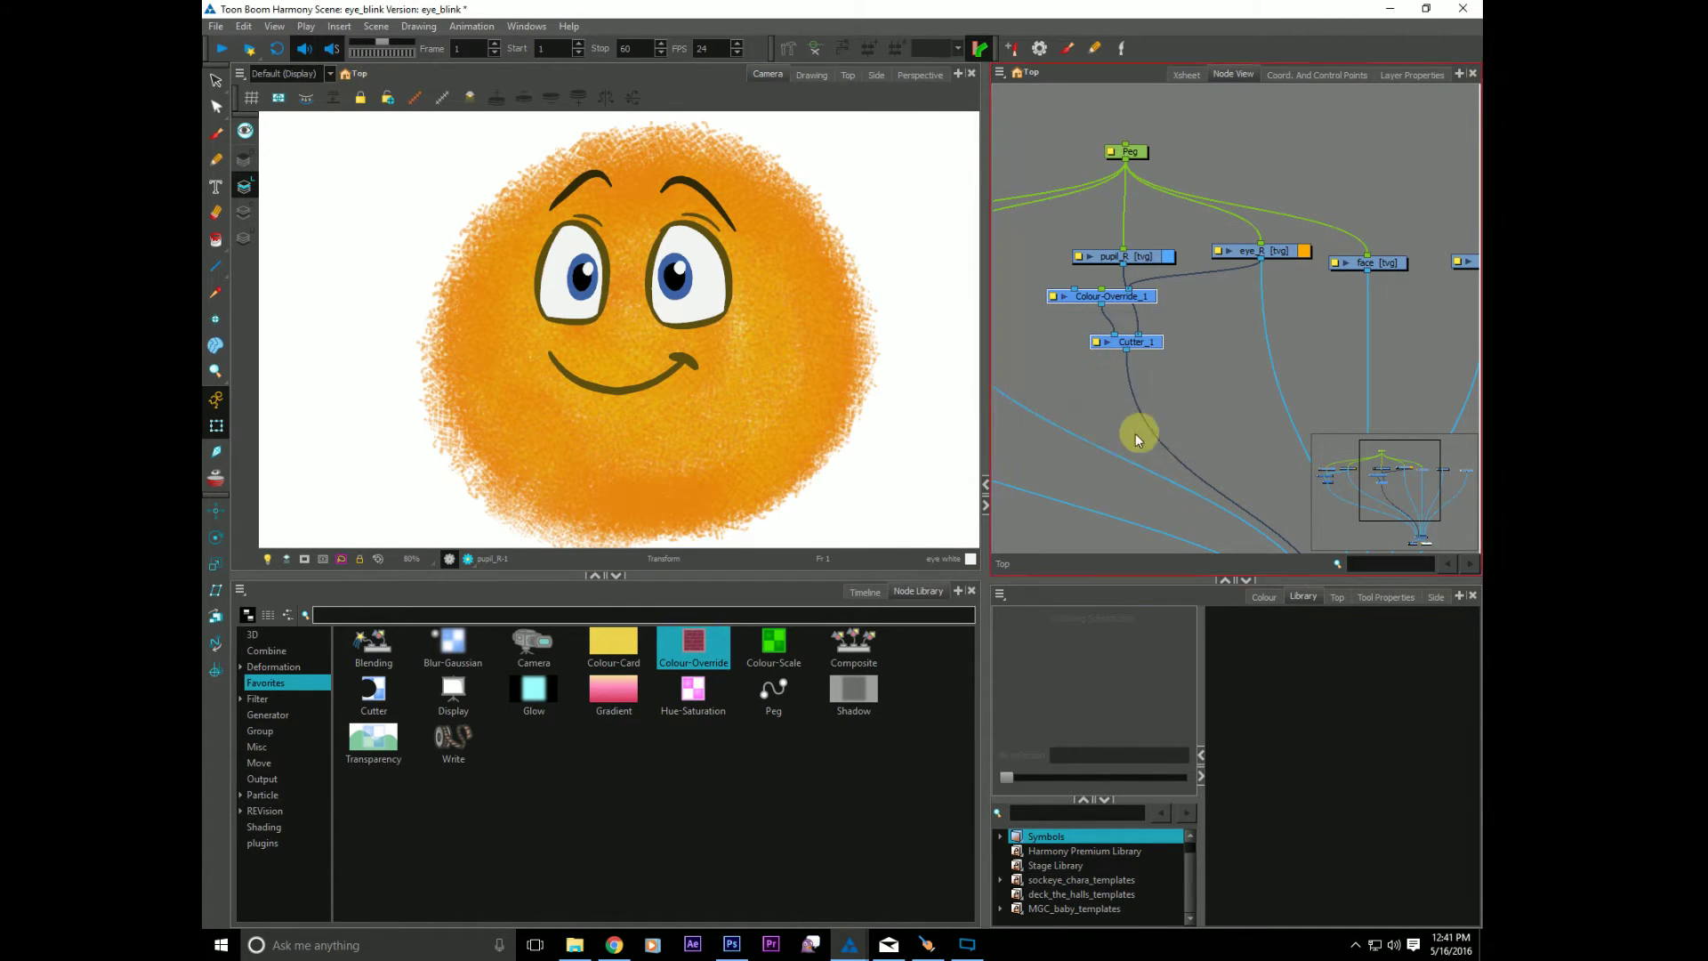
Step: Try moving pupil_R slightly within its eye white to test the mask
{"action": "left_click", "coordinate": [216, 399]}
{"action": "left_click", "coordinate": [669, 276]}
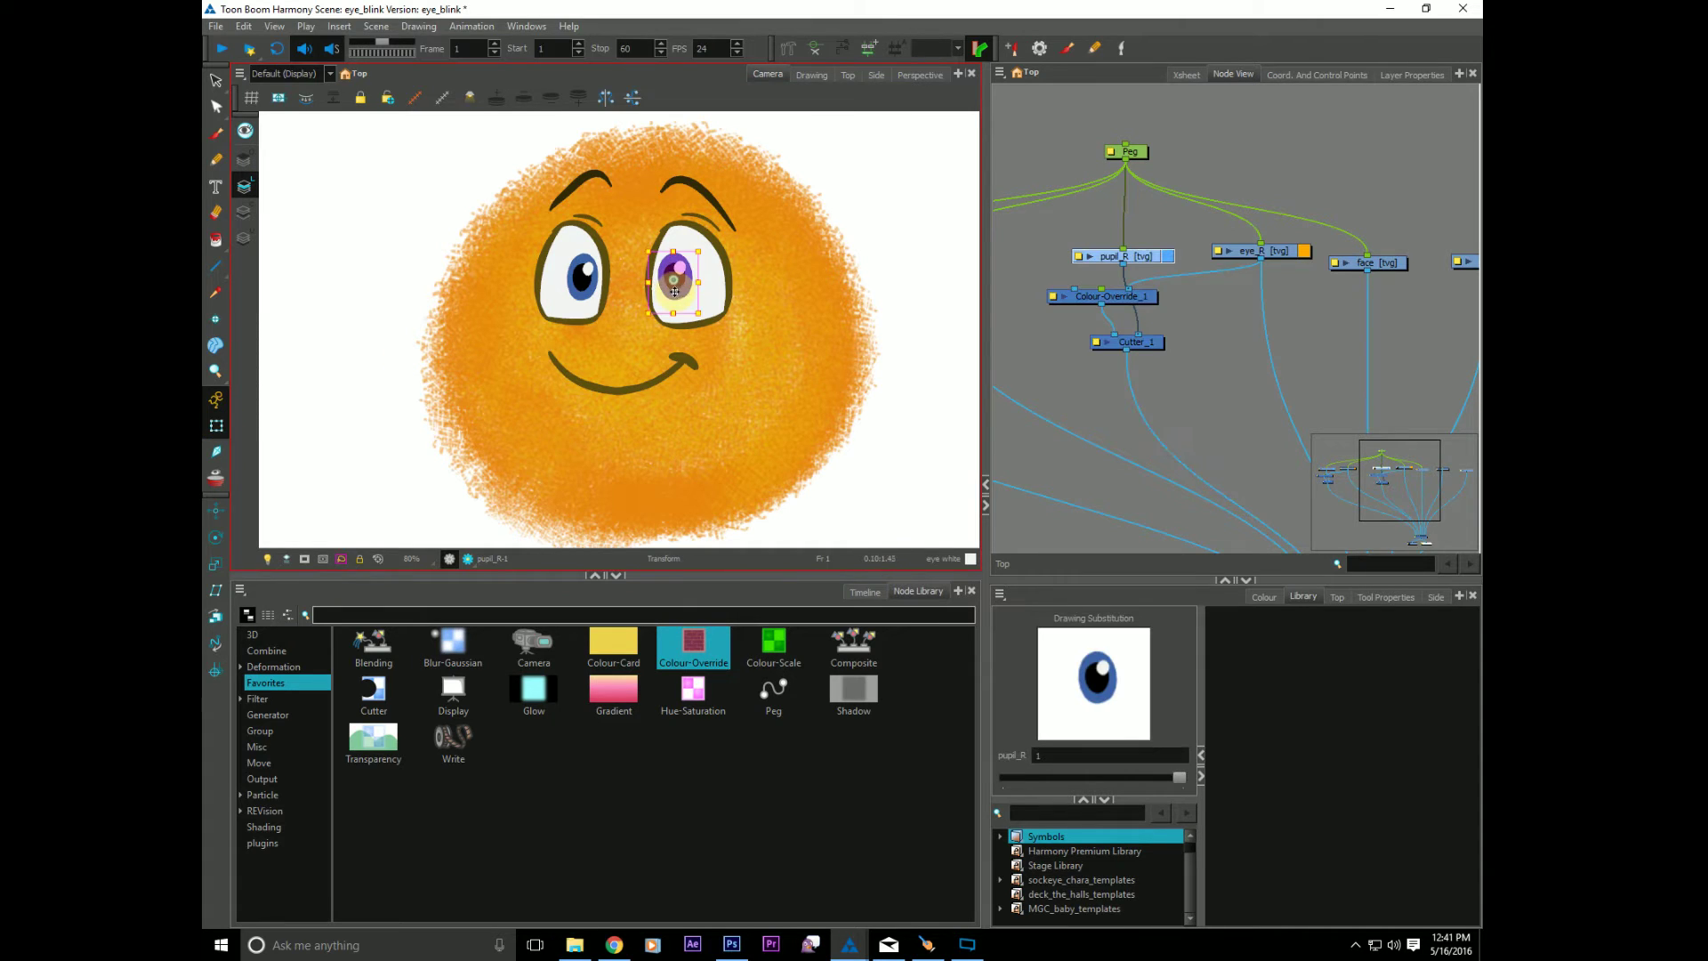
{"action": "left_click_drag", "start_coordinate": [669, 276], "coordinate": [673, 283]}
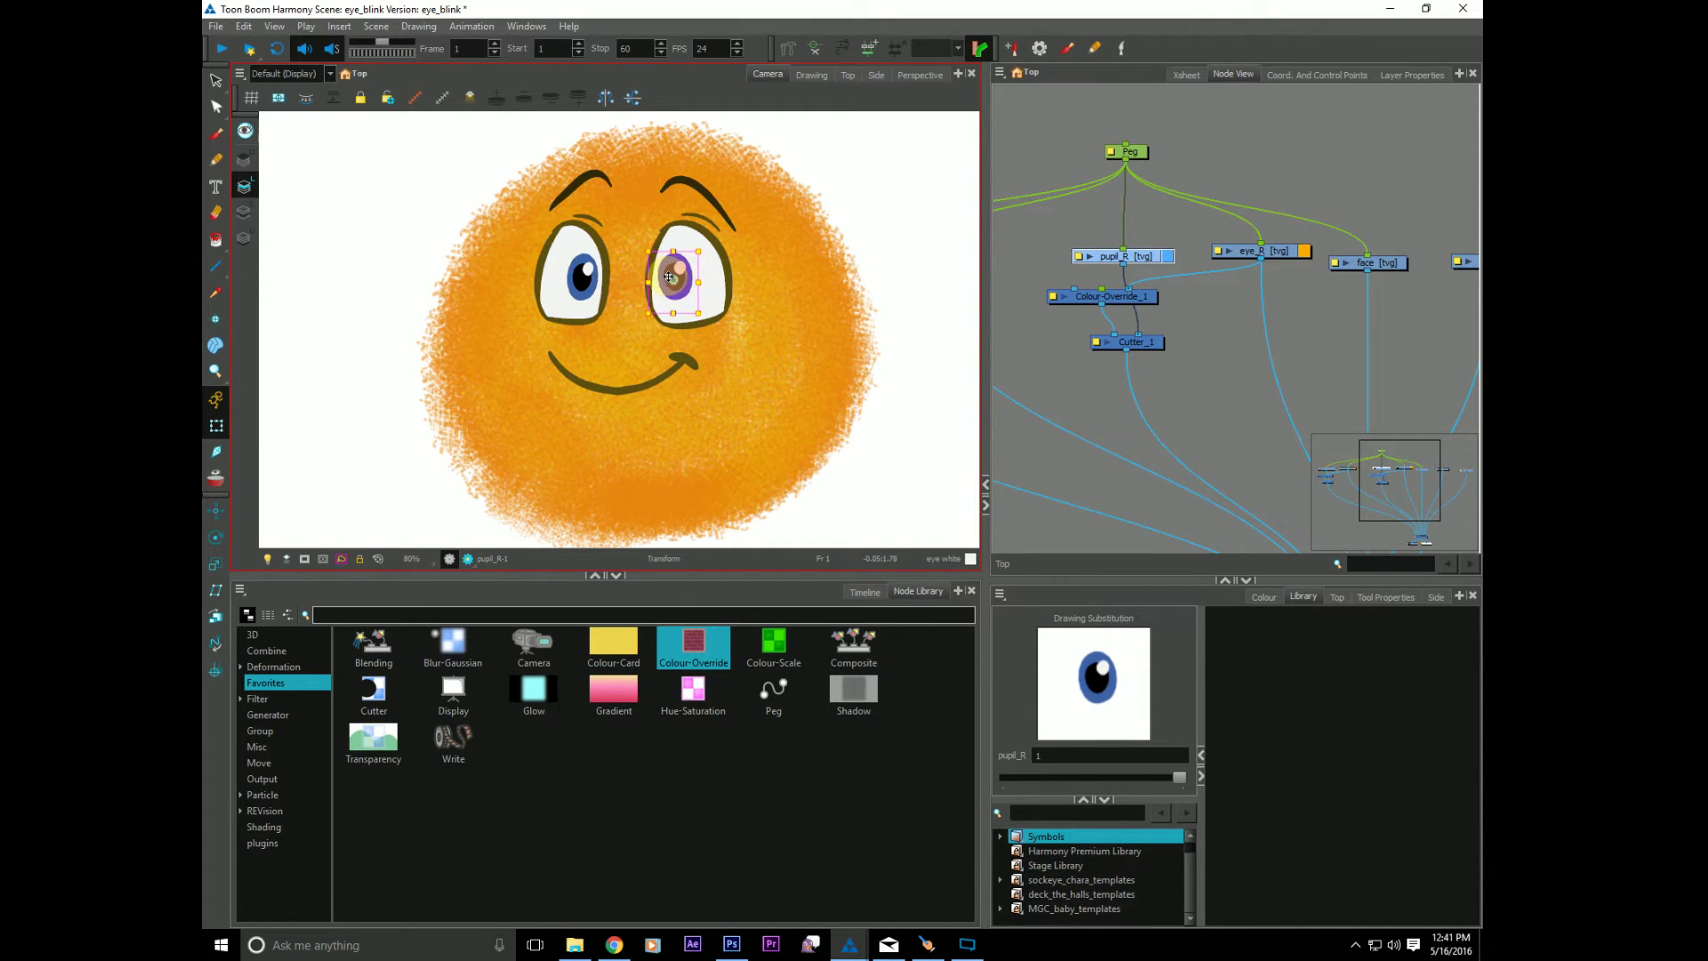
Step: Show the timeline and step back and forth through the first frames to check the pupils' masking during the blink
{"action": "left_click", "coordinate": [863, 592]}
{"action": "key", "text": "period"}
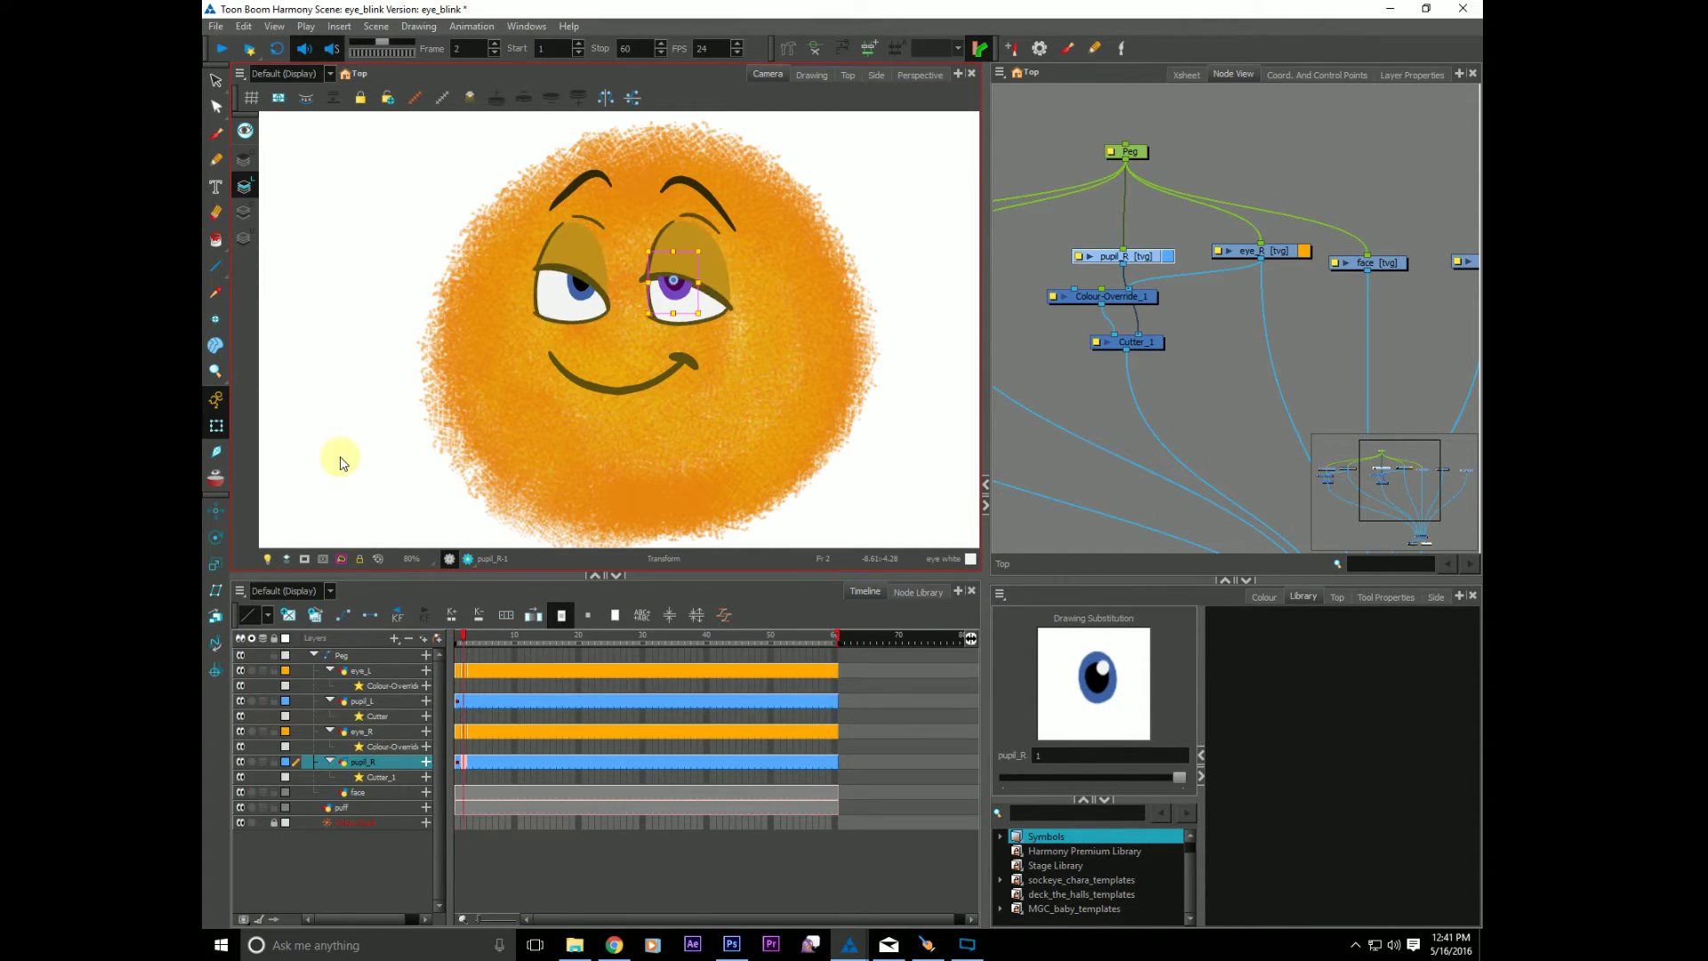
{"action": "key", "text": "comma"}
{"action": "key", "text": "period"}
{"action": "key", "text": "period"}
{"action": "key", "text": "comma"}
{"action": "key", "text": "comma"}
{"action": "key", "text": "period"}
{"action": "key", "text": "period"}
{"action": "key", "text": "comma"}
{"action": "key", "text": "comma"}
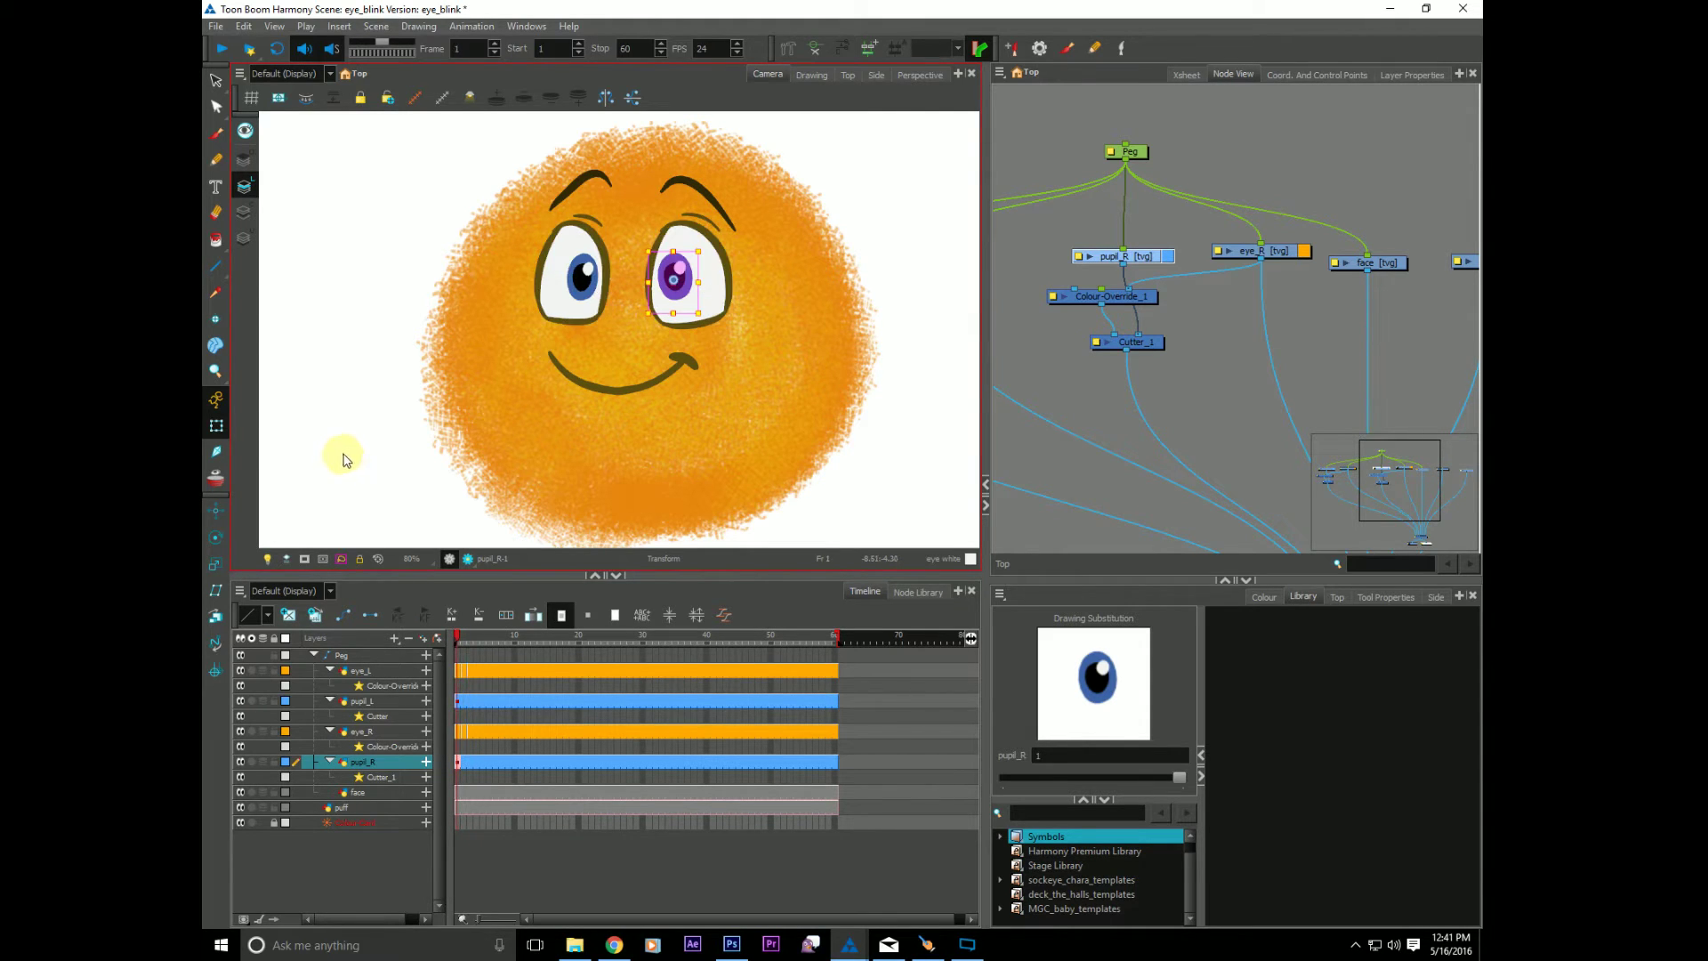
Step: Step back and forth between frames 1, 2 and 3 to compare the open, half-closed and closed eyes
{"action": "key", "text": "period"}
{"action": "key", "text": "comma"}
{"action": "key", "text": "period"}
{"action": "key", "text": "period"}
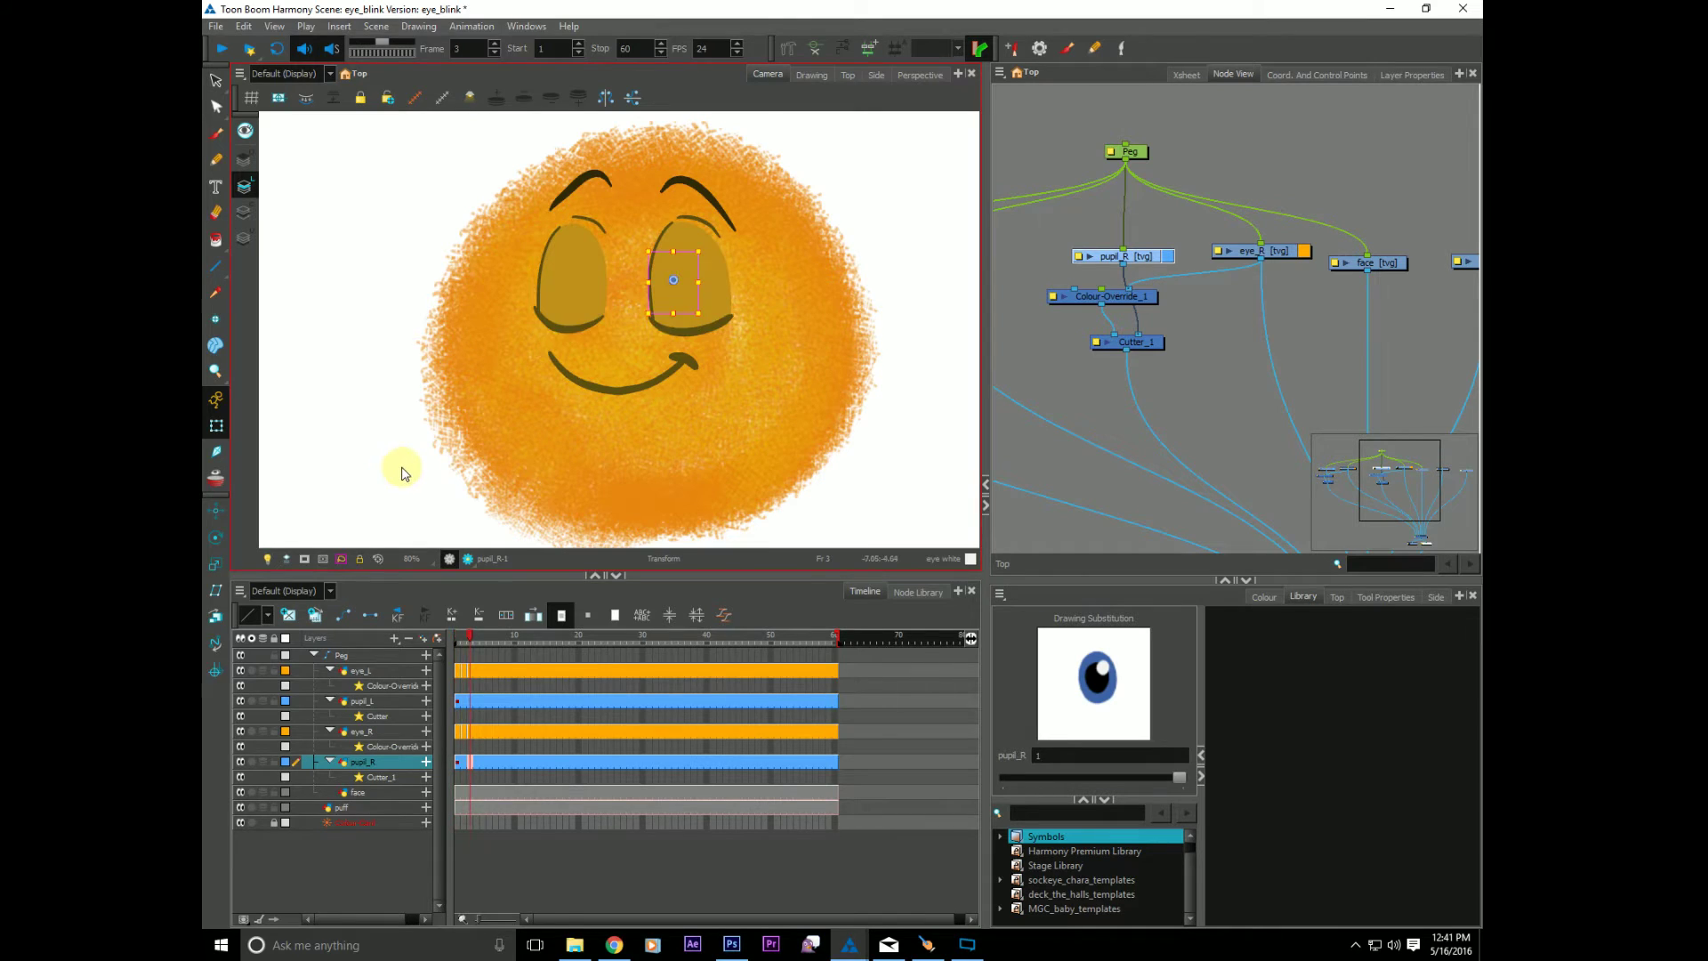
{"action": "key", "text": "comma"}
{"action": "key", "text": "comma"}
{"action": "key", "text": "period"}
{"action": "key", "text": "period"}
{"action": "key", "text": "comma"}
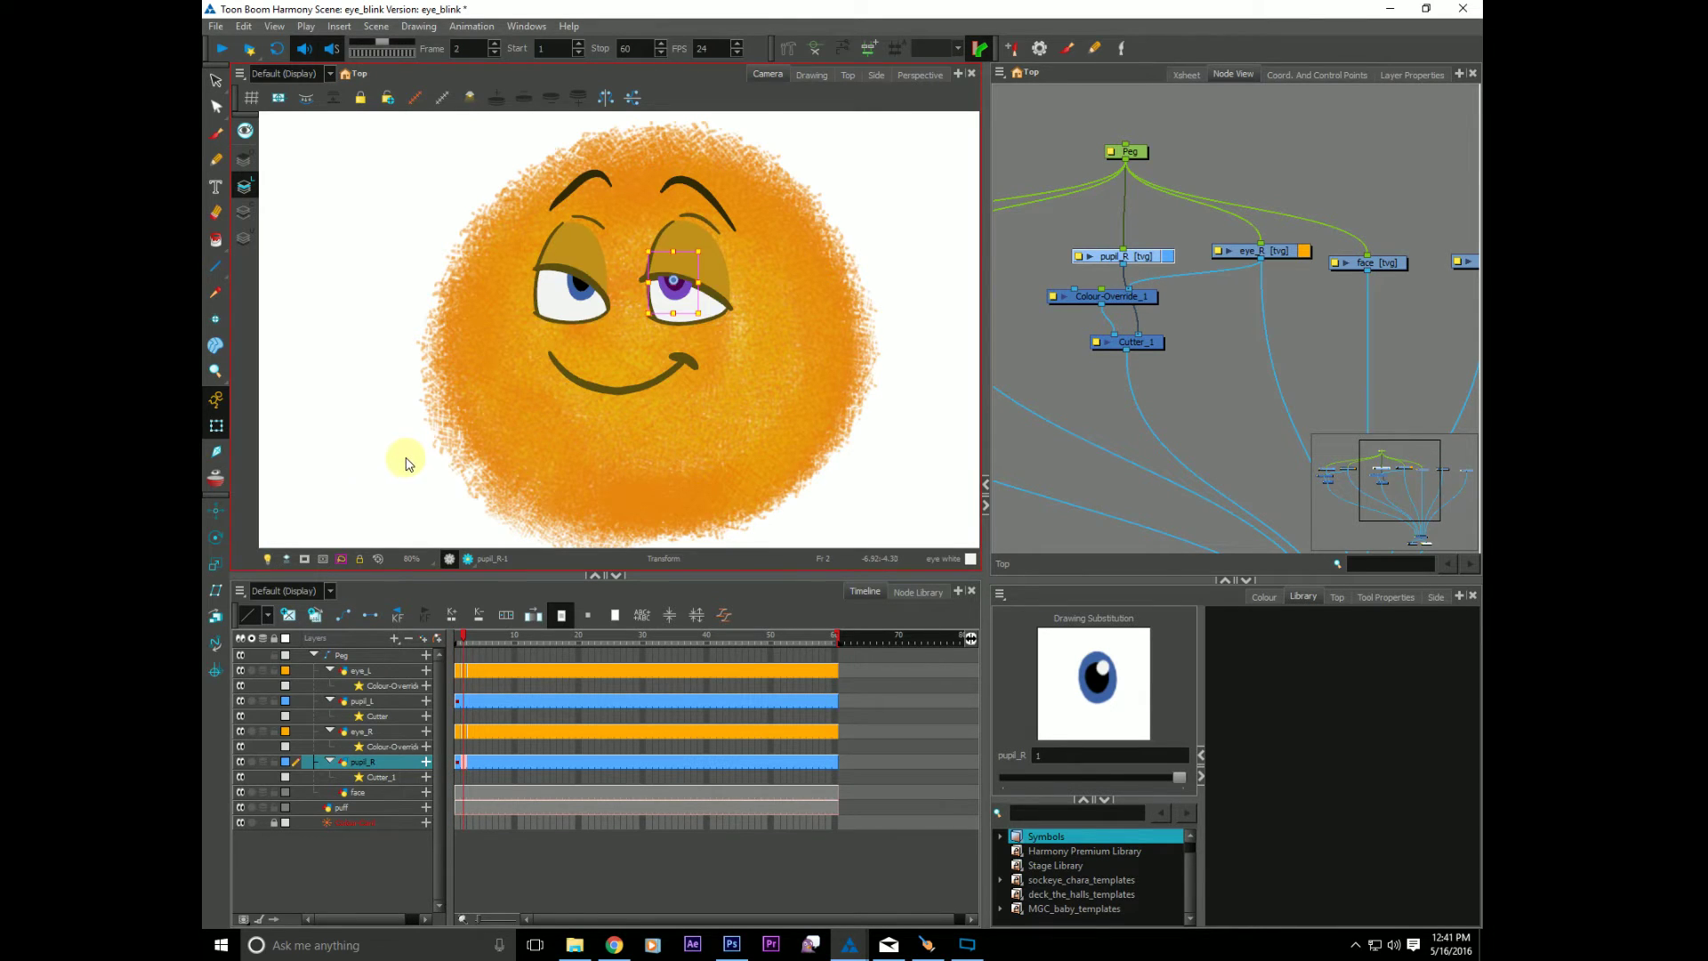
{"action": "key", "text": "comma"}
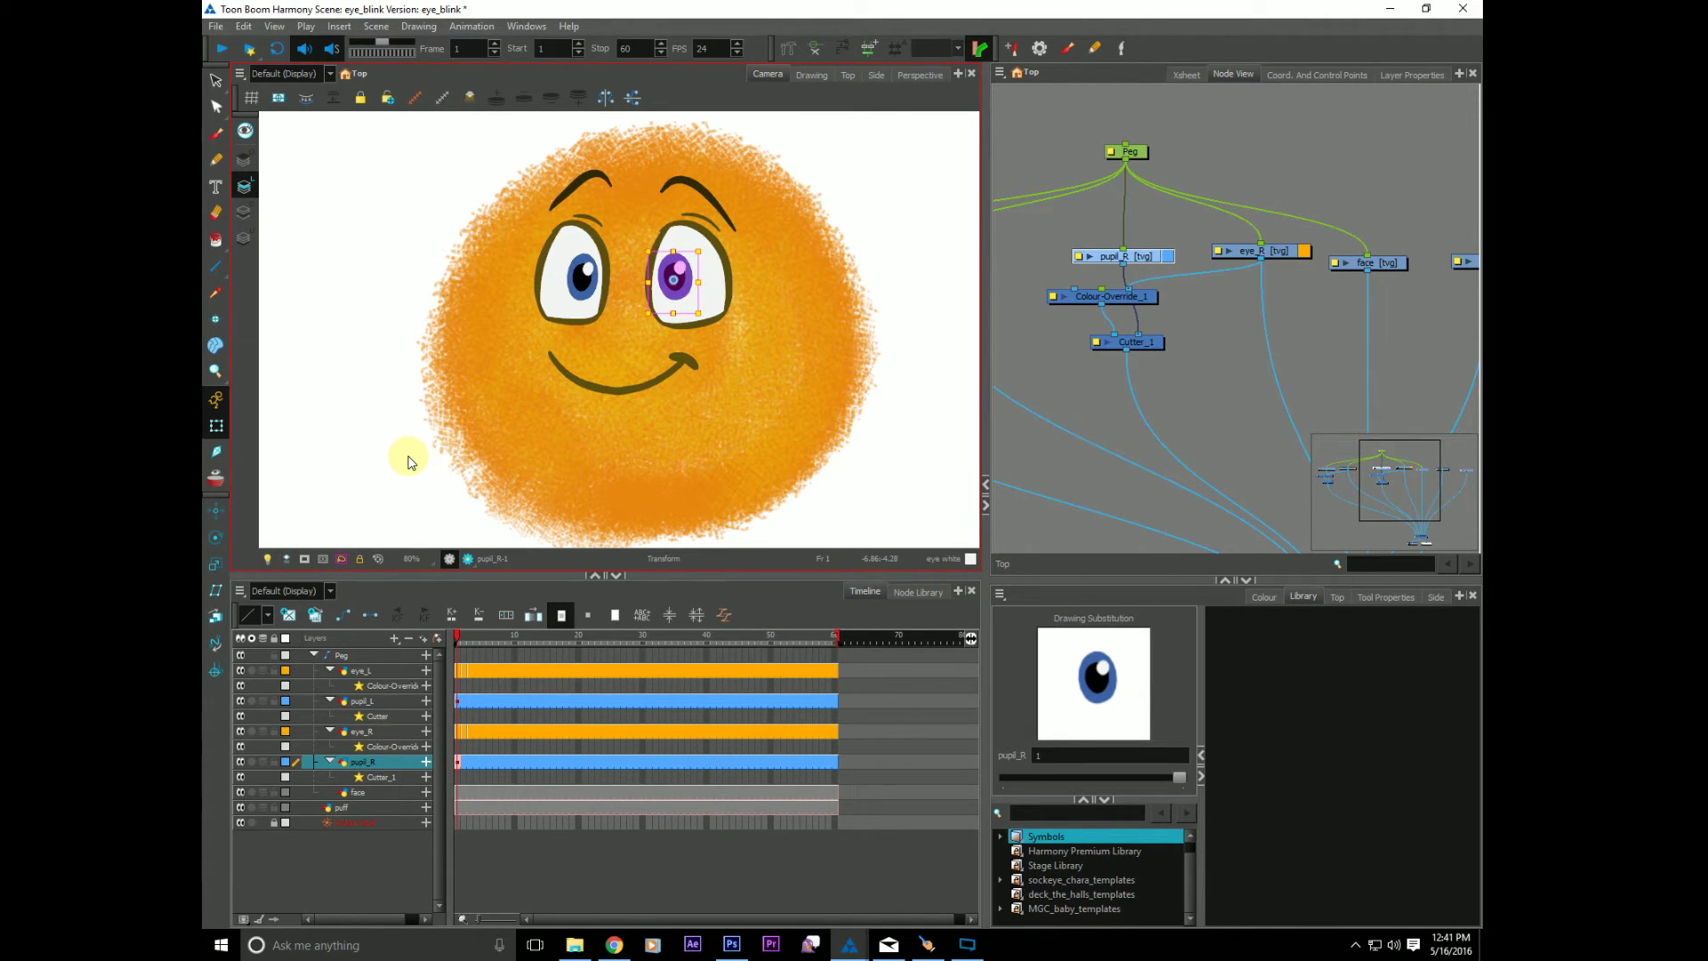
{"action": "key", "text": "period"}
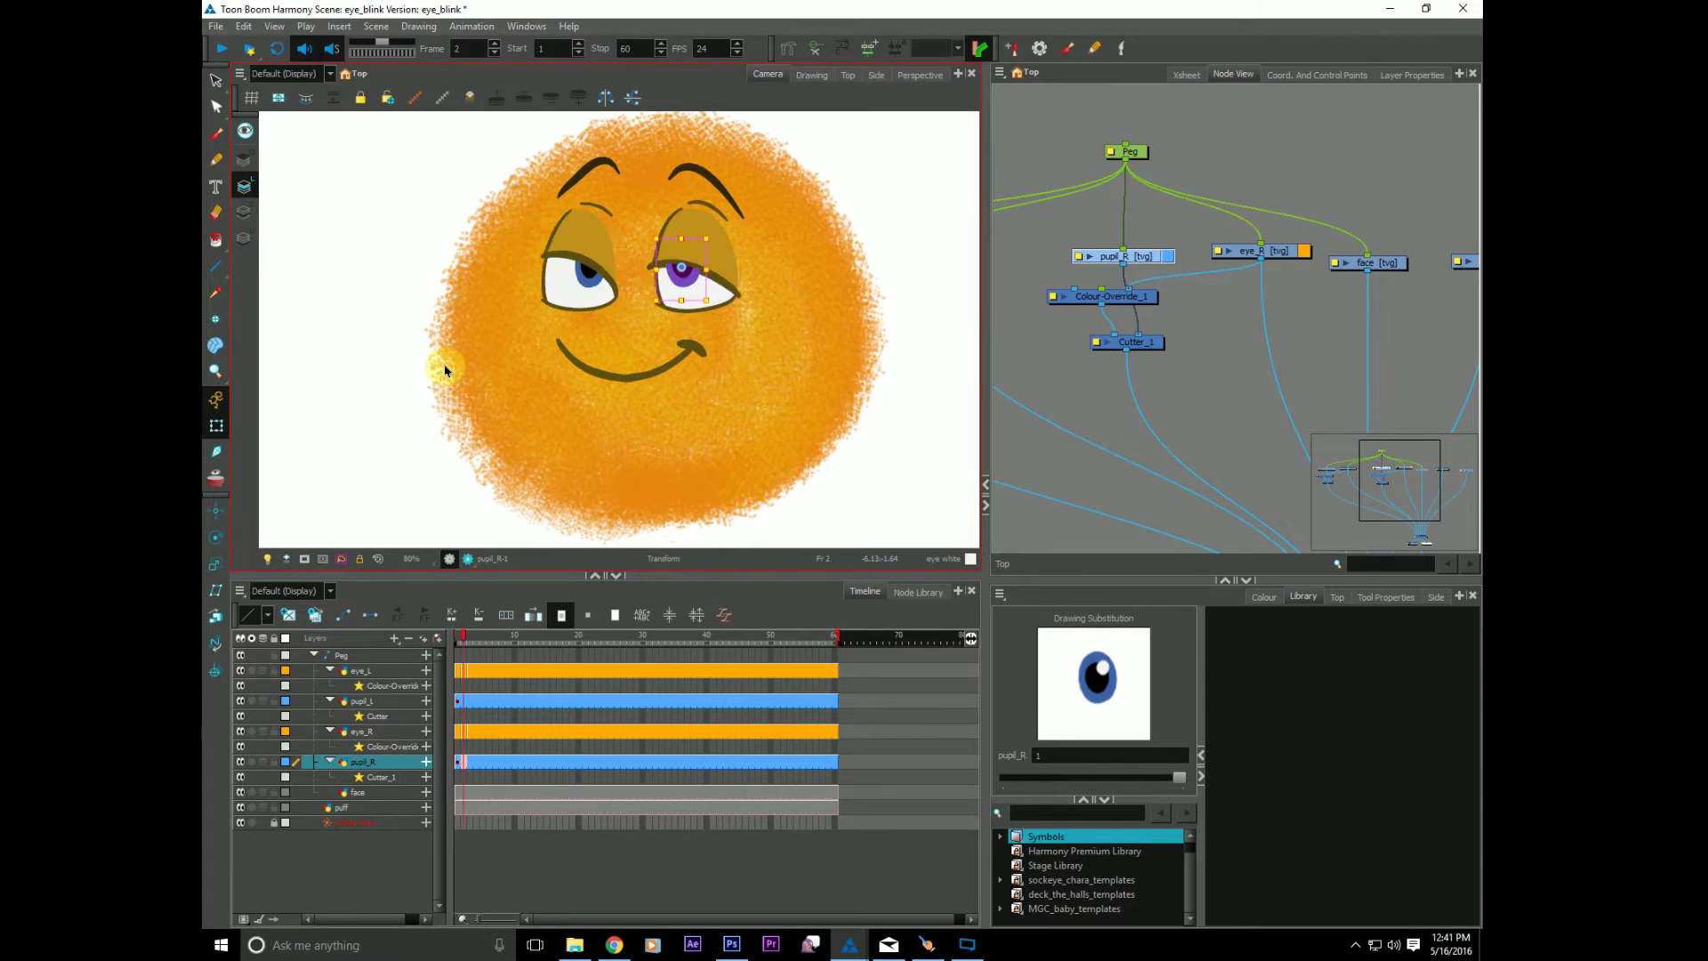
{"action": "key", "text": "comma"}
{"action": "key", "text": "period"}
{"action": "key", "text": "comma"}
{"action": "key", "text": "period"}
{"action": "key", "text": "comma"}
{"action": "key", "text": "period"}
{"action": "key", "text": "period"}
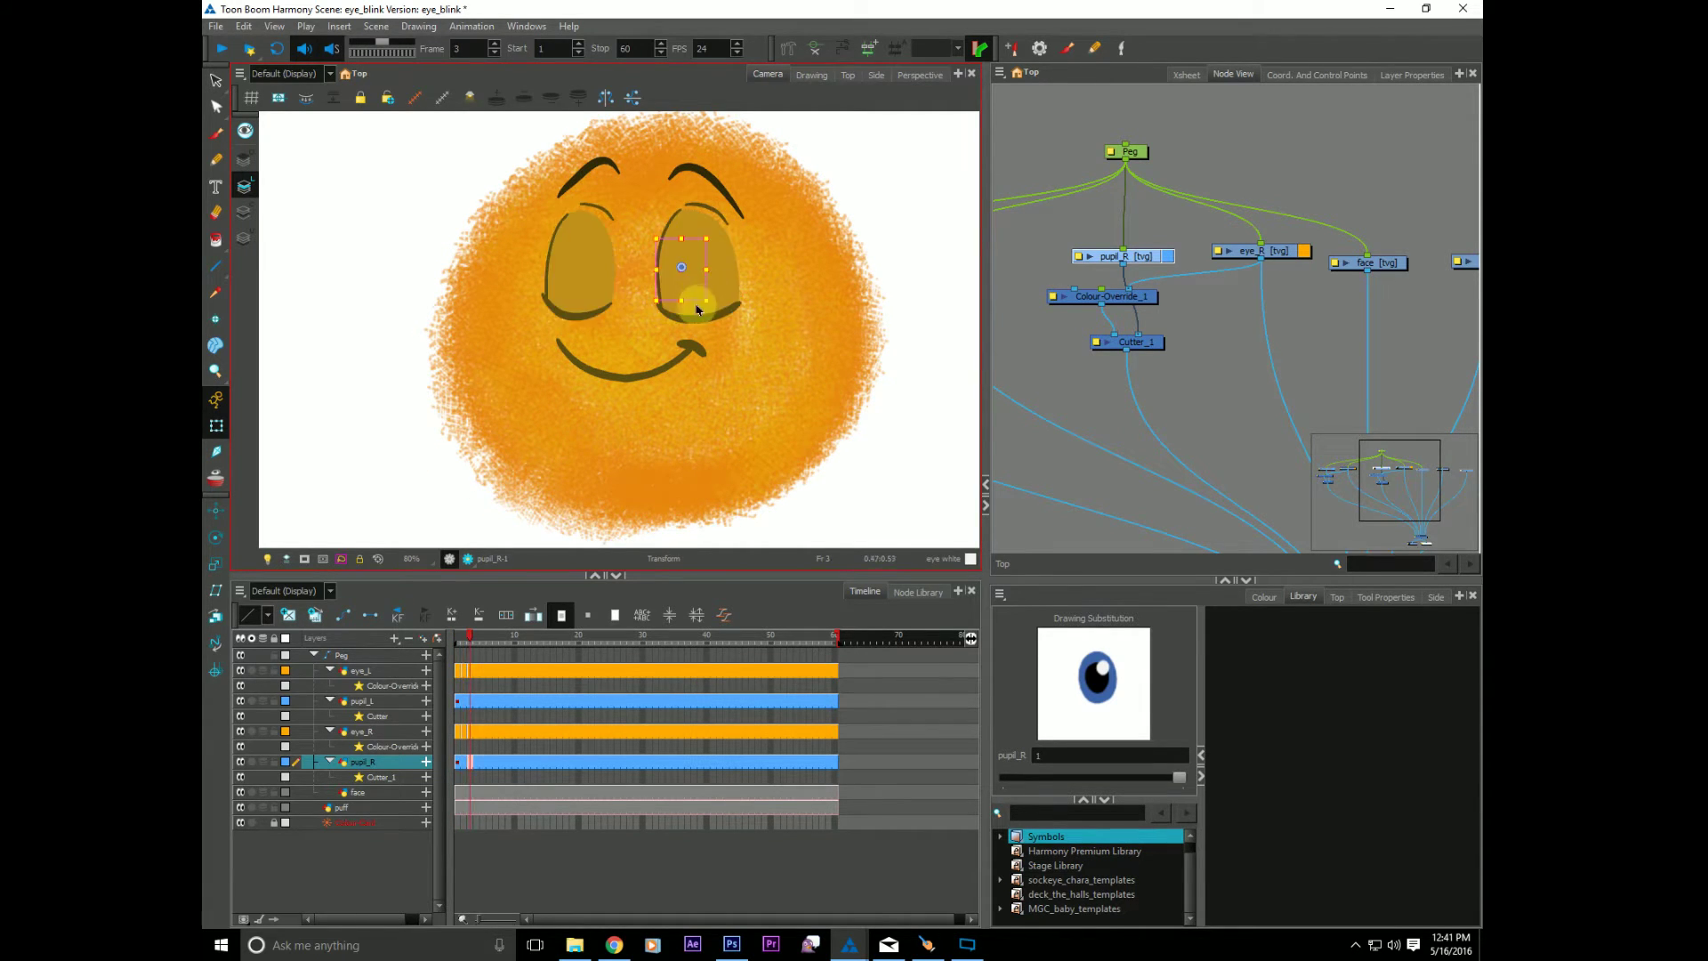
{"action": "key", "text": "comma"}
{"action": "key", "text": "comma"}
{"action": "key", "text": "period"}
{"action": "key", "text": "comma"}
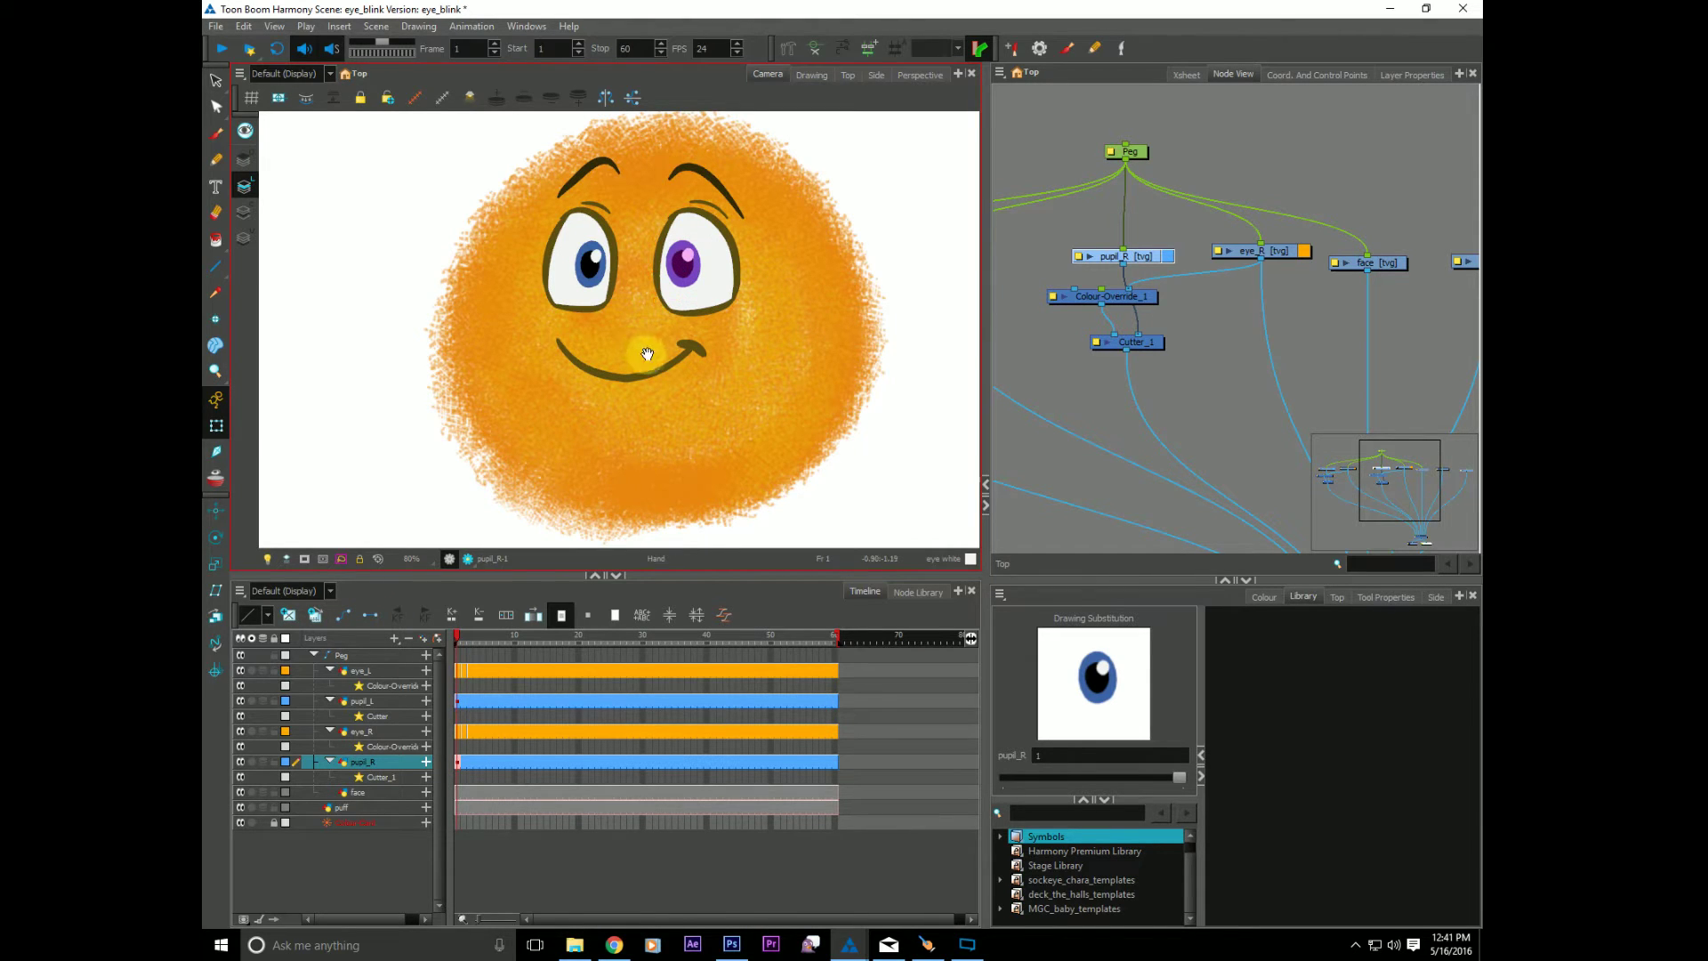
{"action": "left_click_drag", "start_coordinate": [646, 363], "coordinate": [648, 380]}
{"action": "key", "text": "period"}
{"action": "key", "text": "comma"}
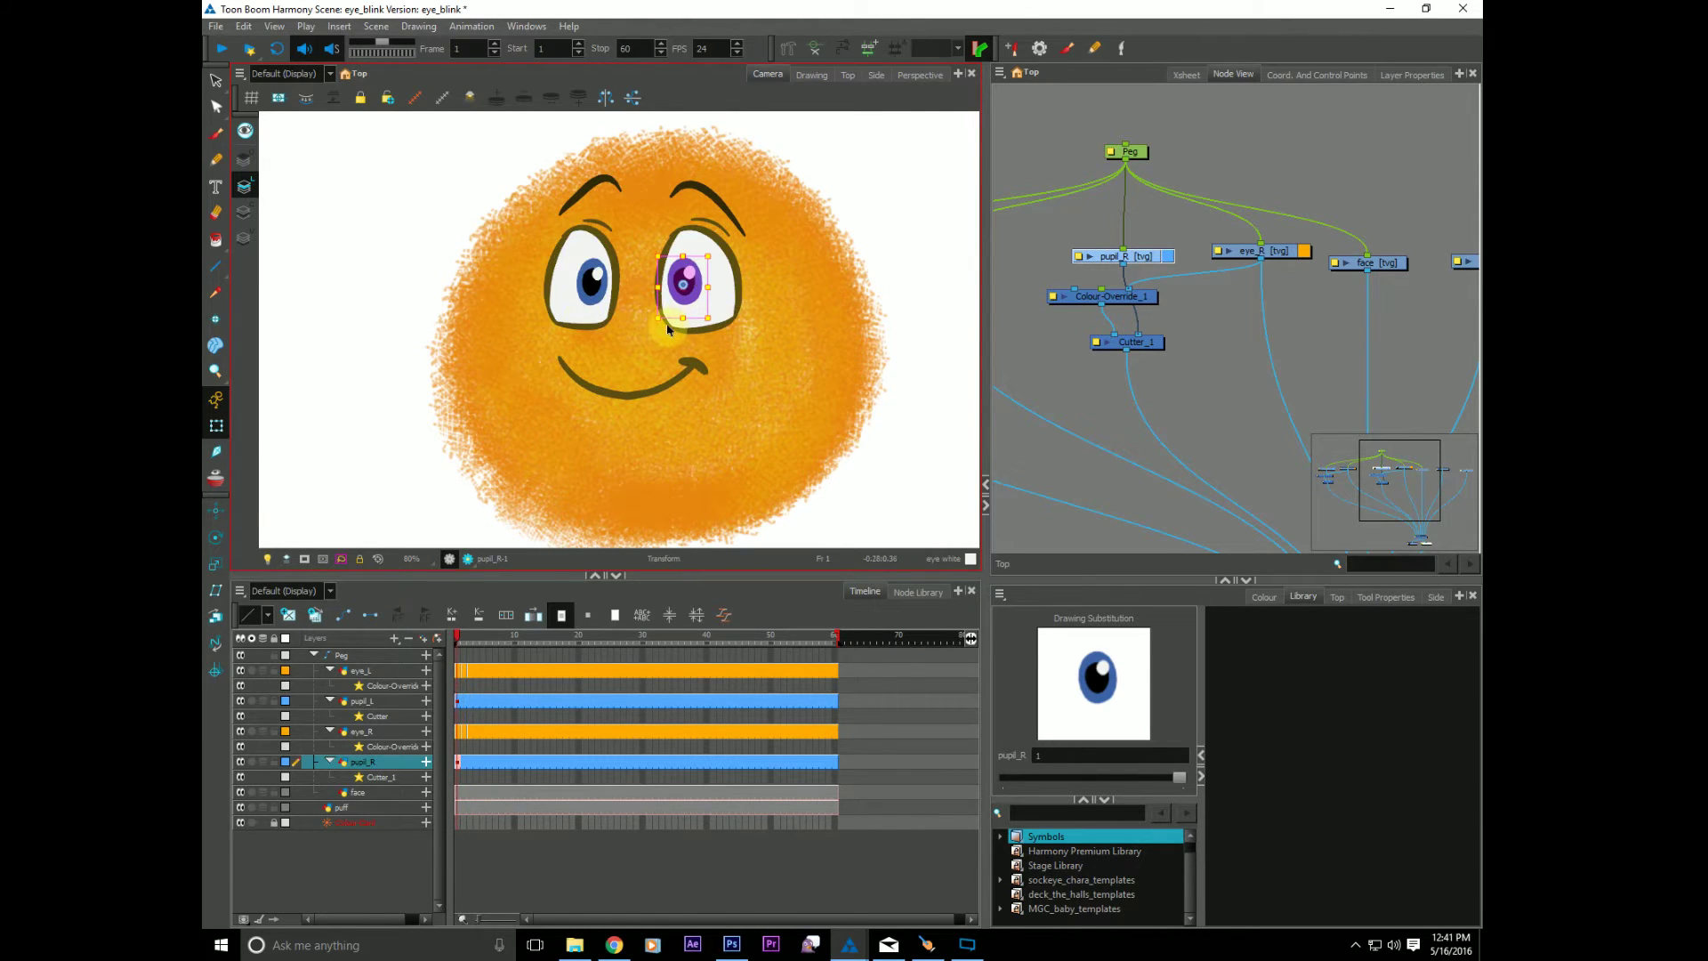
Step: Show the scene's colour palette and compare the open and half-closed eyes on frames 1 and 2
{"action": "left_click", "coordinate": [1263, 597]}
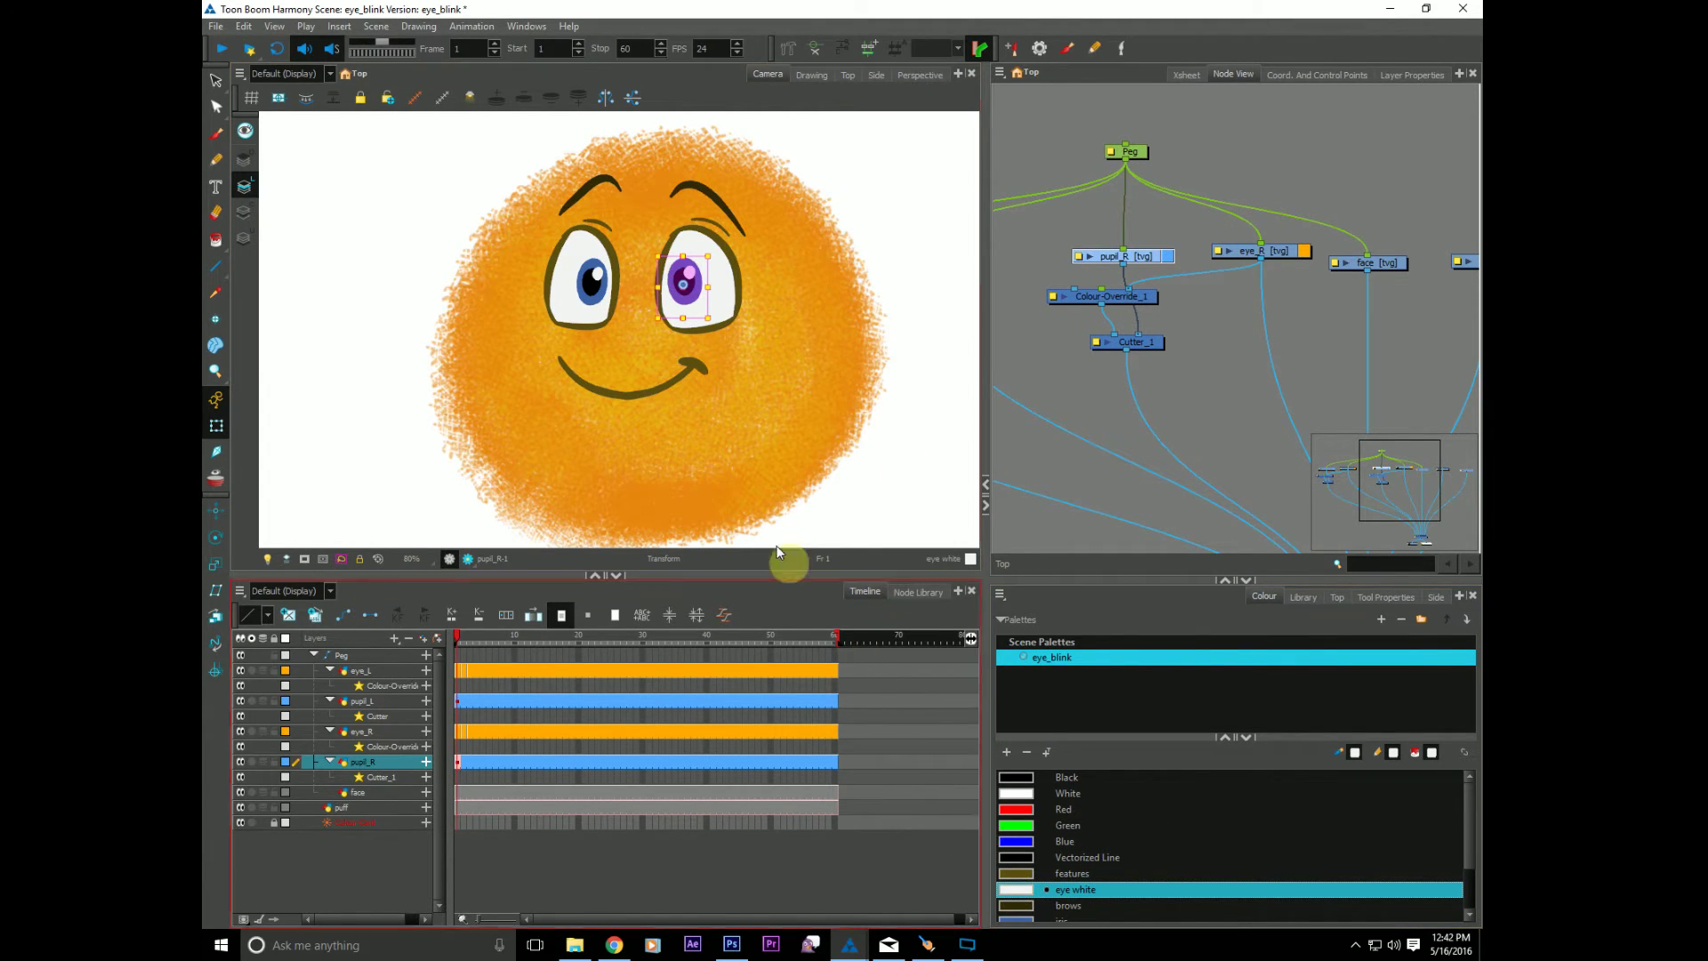
{"action": "key", "text": "period"}
{"action": "key", "text": "comma"}
{"action": "key", "text": "period"}
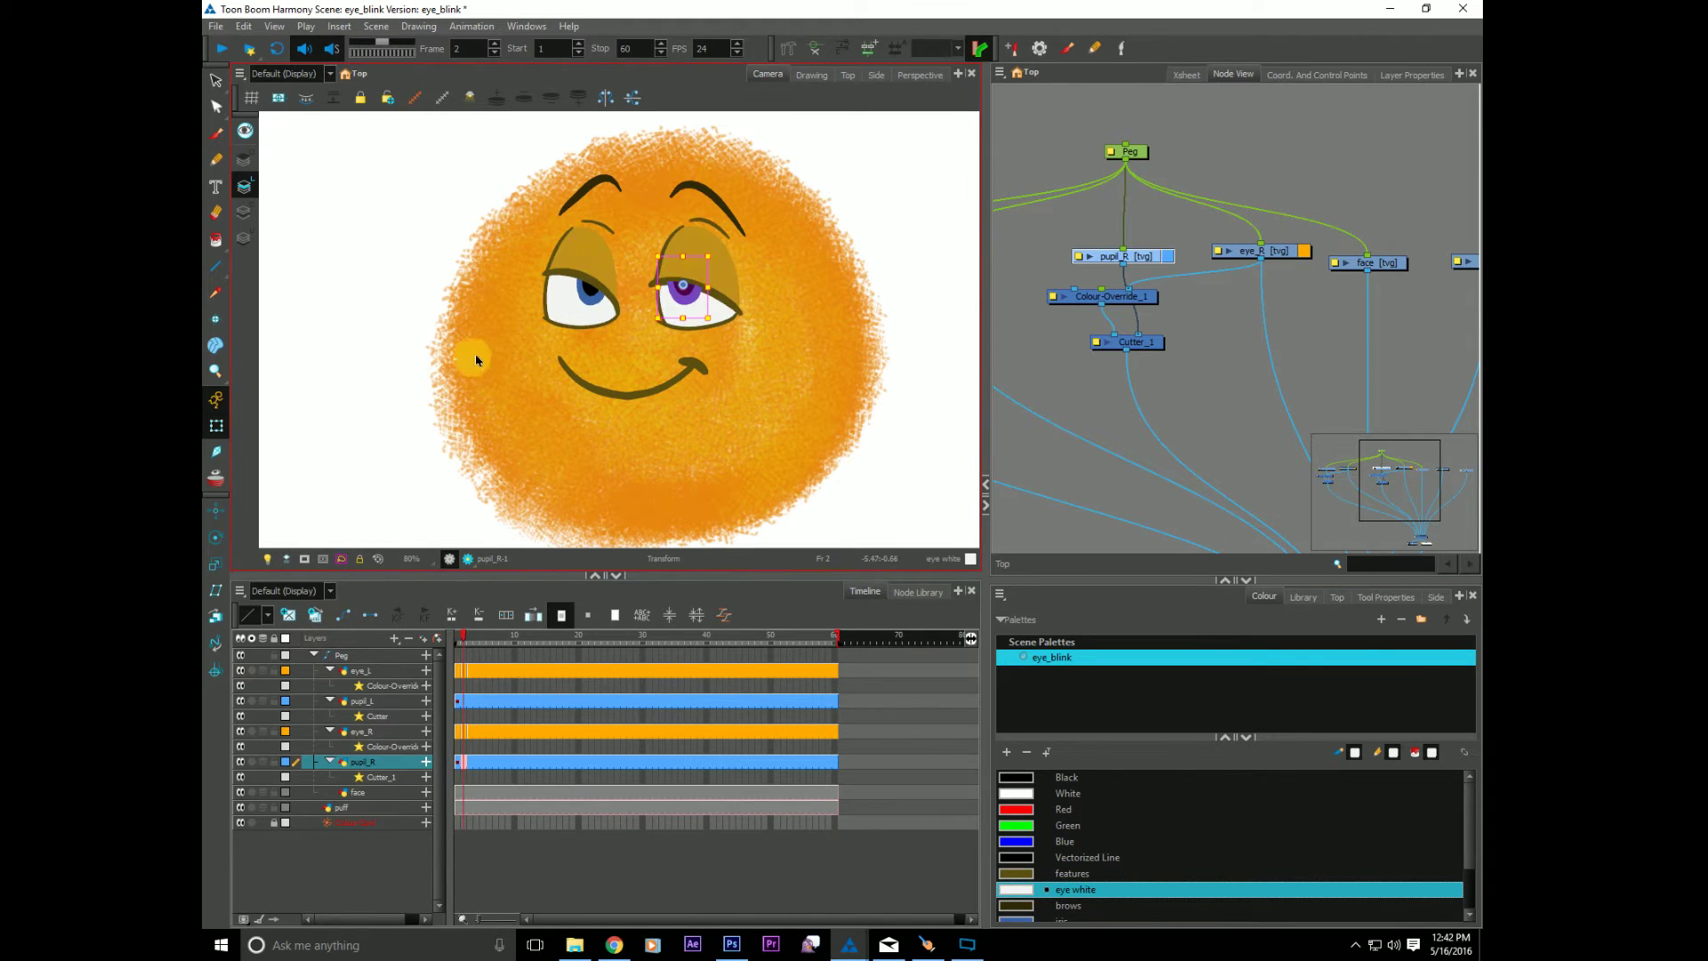
{"action": "key", "text": "comma"}
Step: Examine the half-closed eyes up close on frame 2 and select pupil_R with the Transform tool
{"action": "left_click_drag", "start_coordinate": [1063, 477], "coordinate": [1191, 473]}
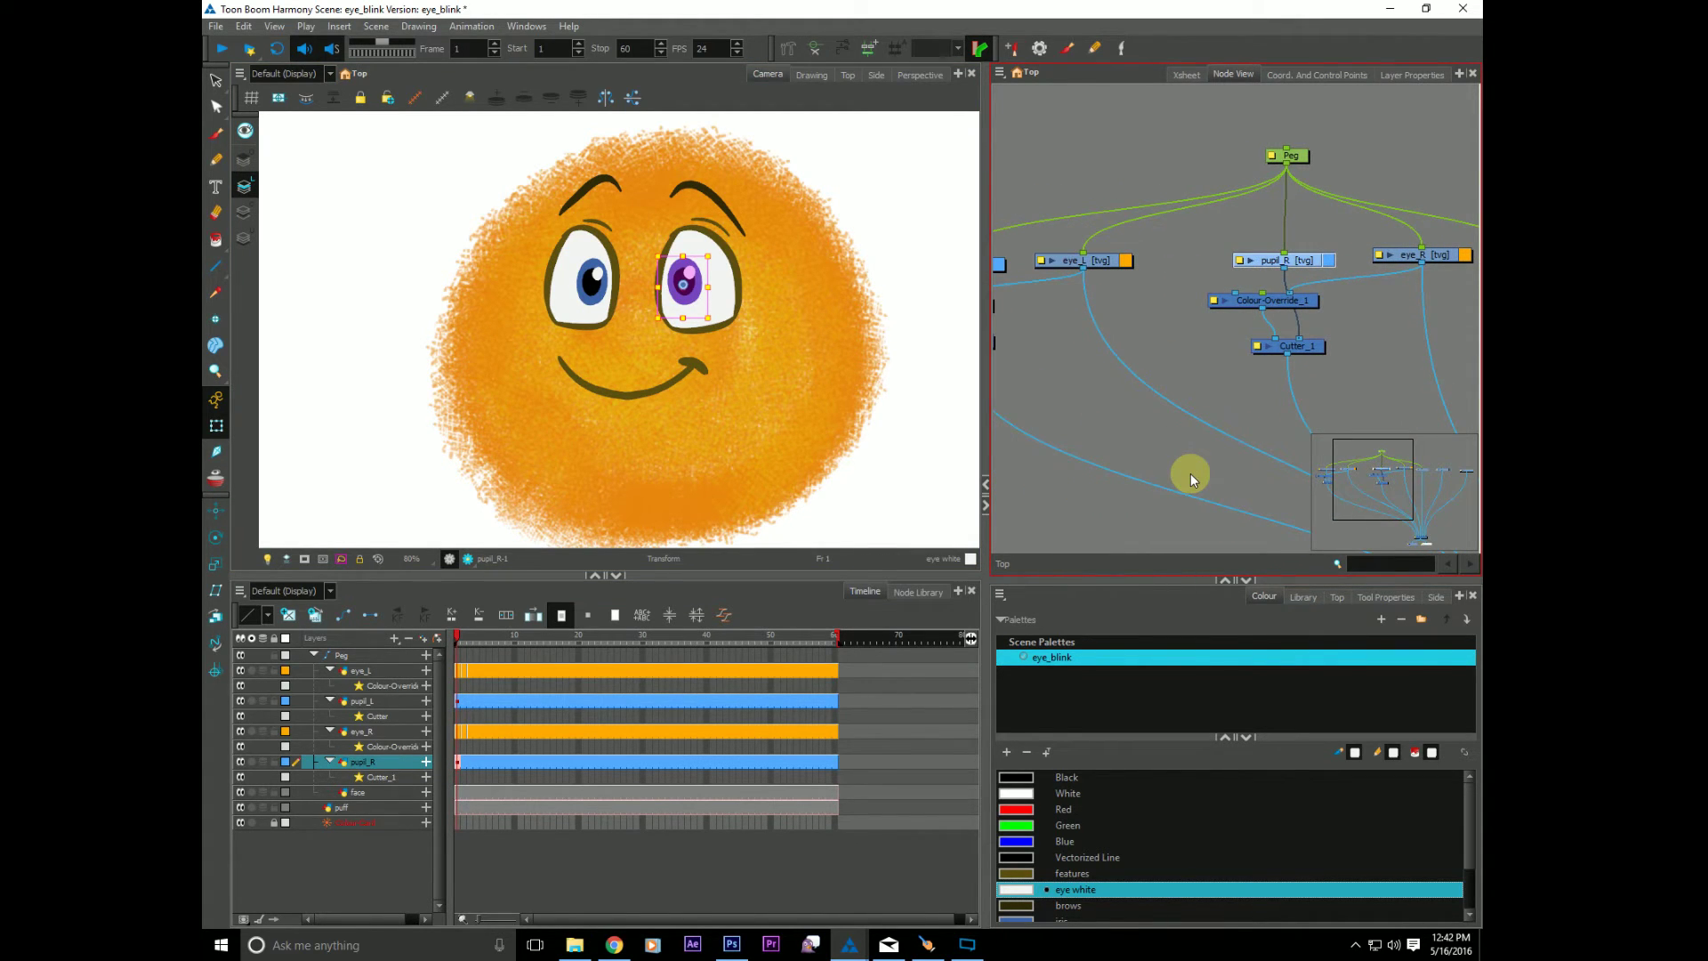
{"action": "key", "text": "alt+z"}
{"action": "left_click", "coordinate": [616, 303]}
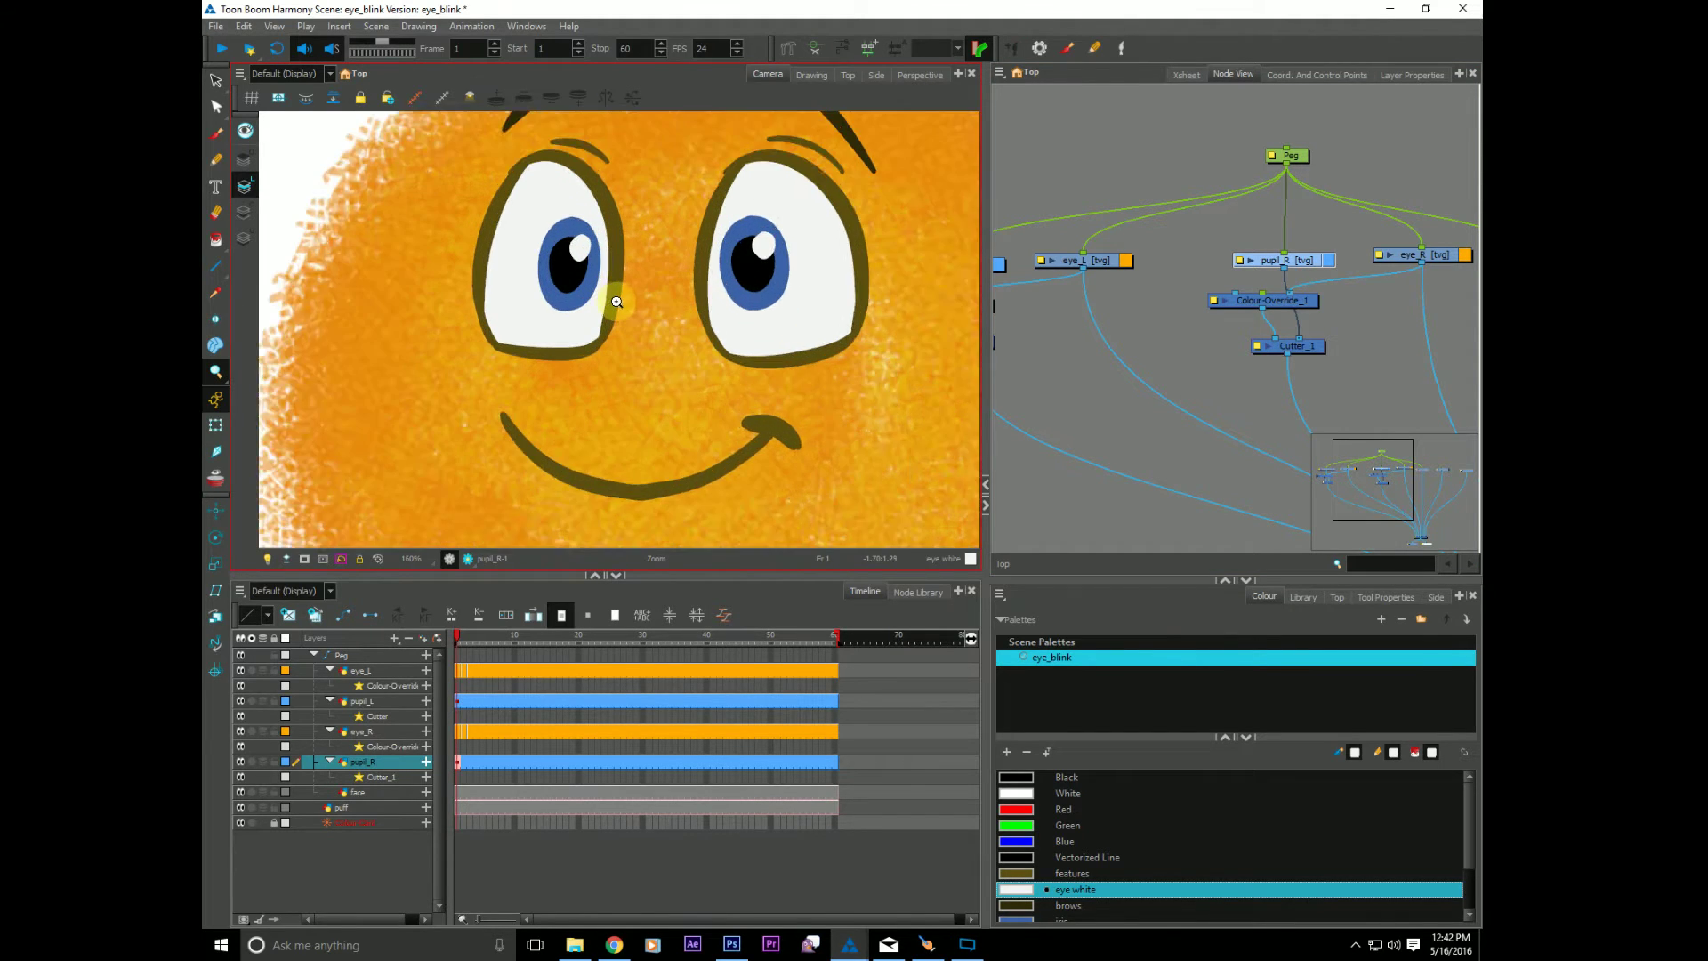
{"action": "left_click", "coordinate": [617, 303]}
{"action": "left_click_drag", "start_coordinate": [572, 362], "coordinate": [499, 400]}
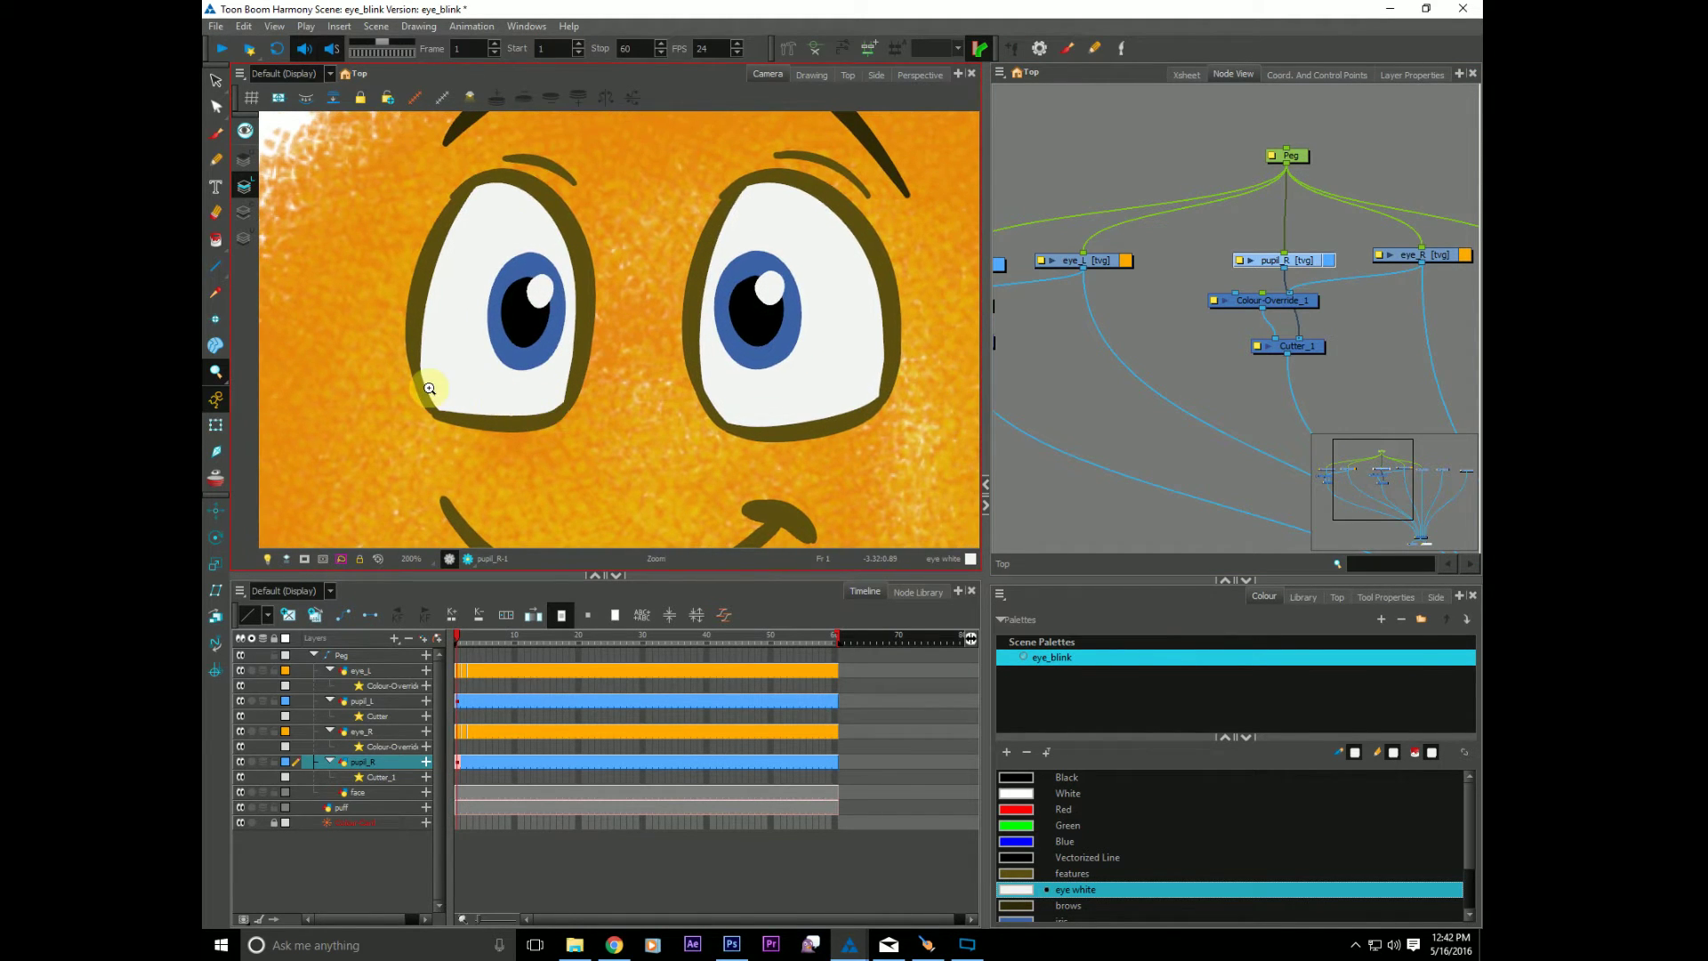
{"action": "key", "text": "period"}
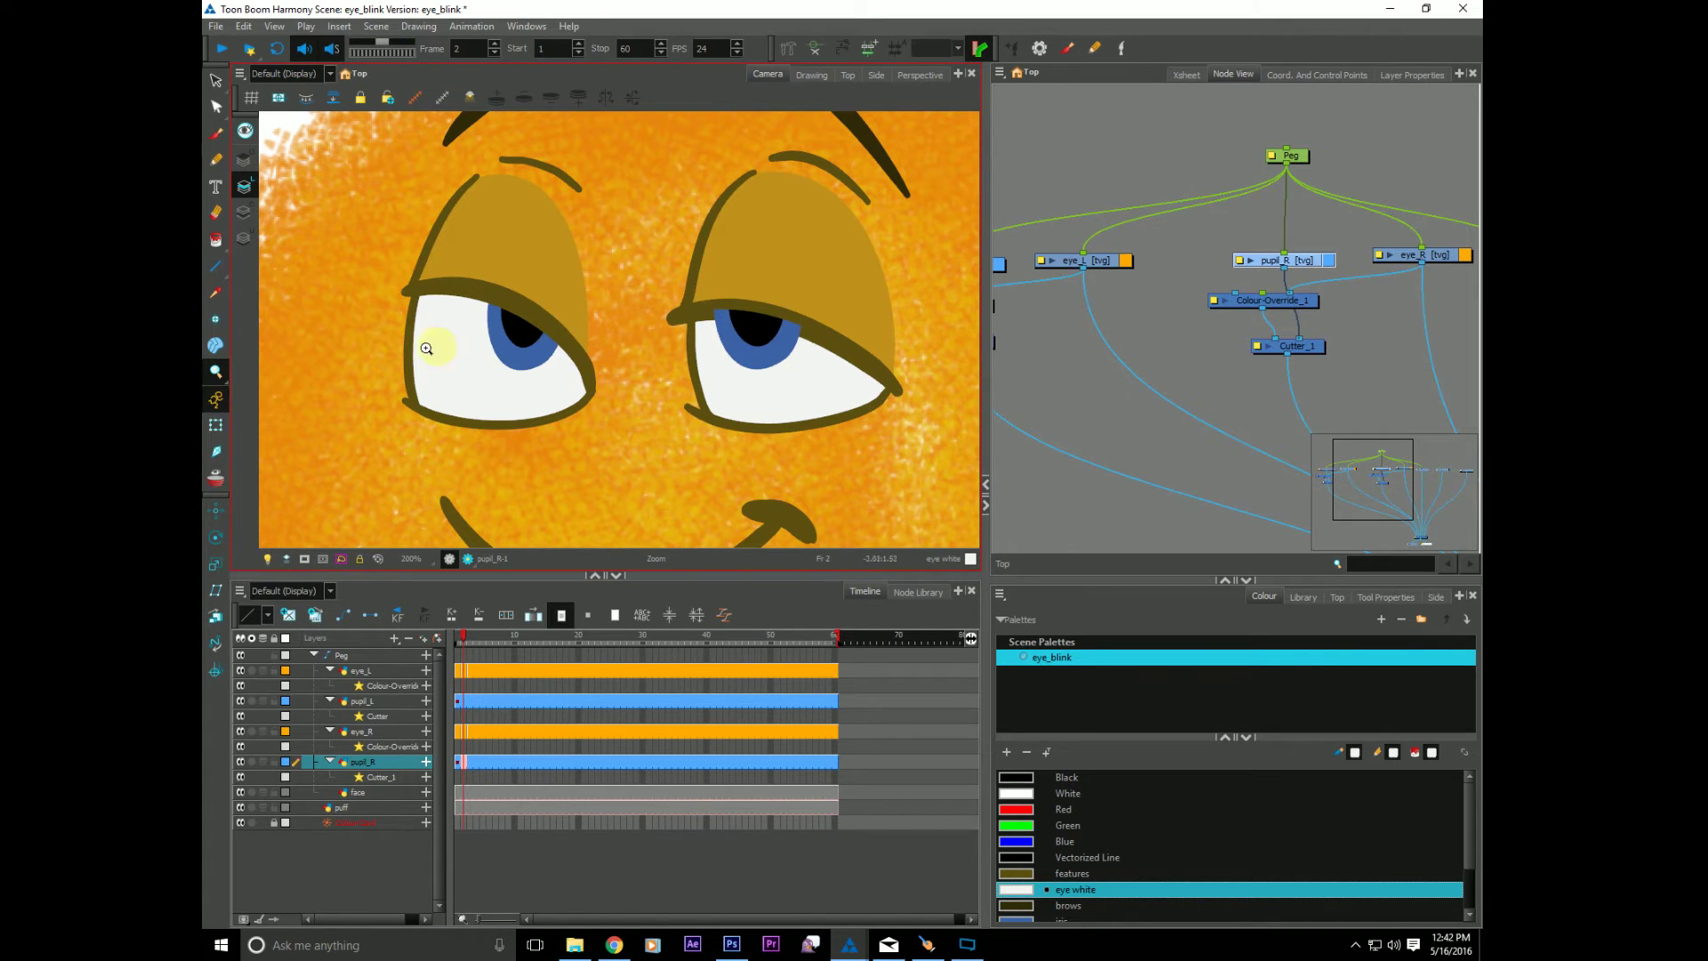
{"action": "left_click", "coordinate": [215, 425]}
{"action": "left_click", "coordinate": [747, 325]}
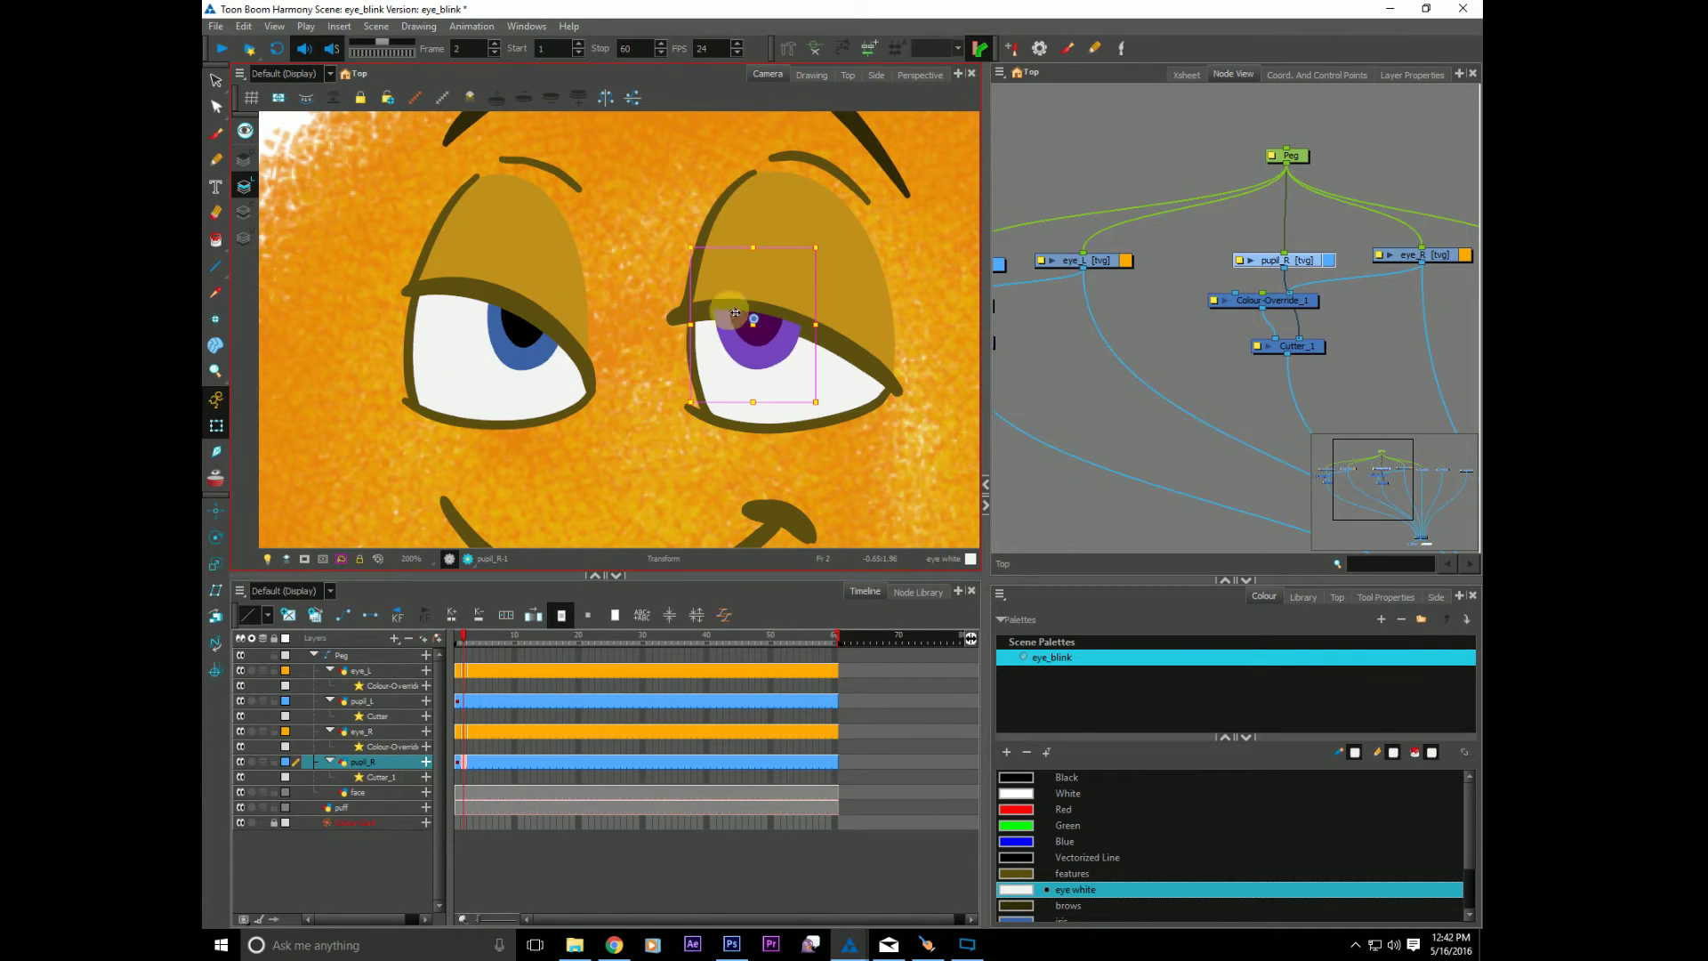
{"action": "left_click", "coordinate": [503, 345]}
{"action": "left_click", "coordinate": [763, 349]}
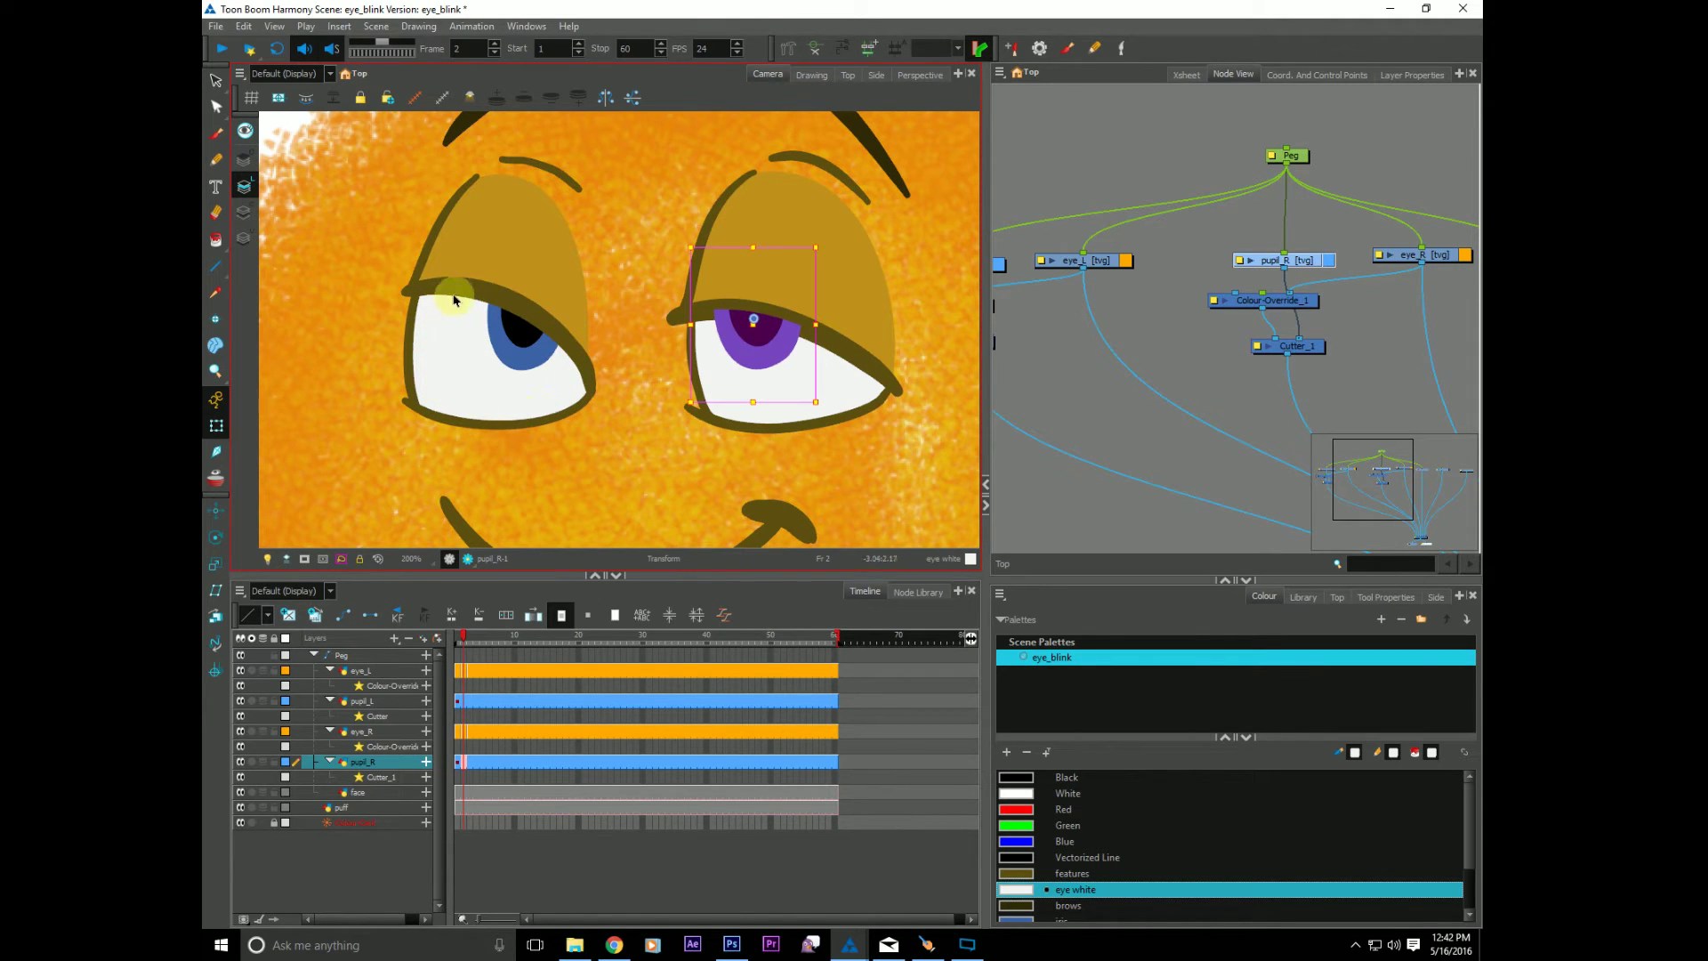
Step: Try moving the eye_R drawing slightly sideways on frame 2, and undo the move
{"action": "left_click", "coordinate": [743, 282]}
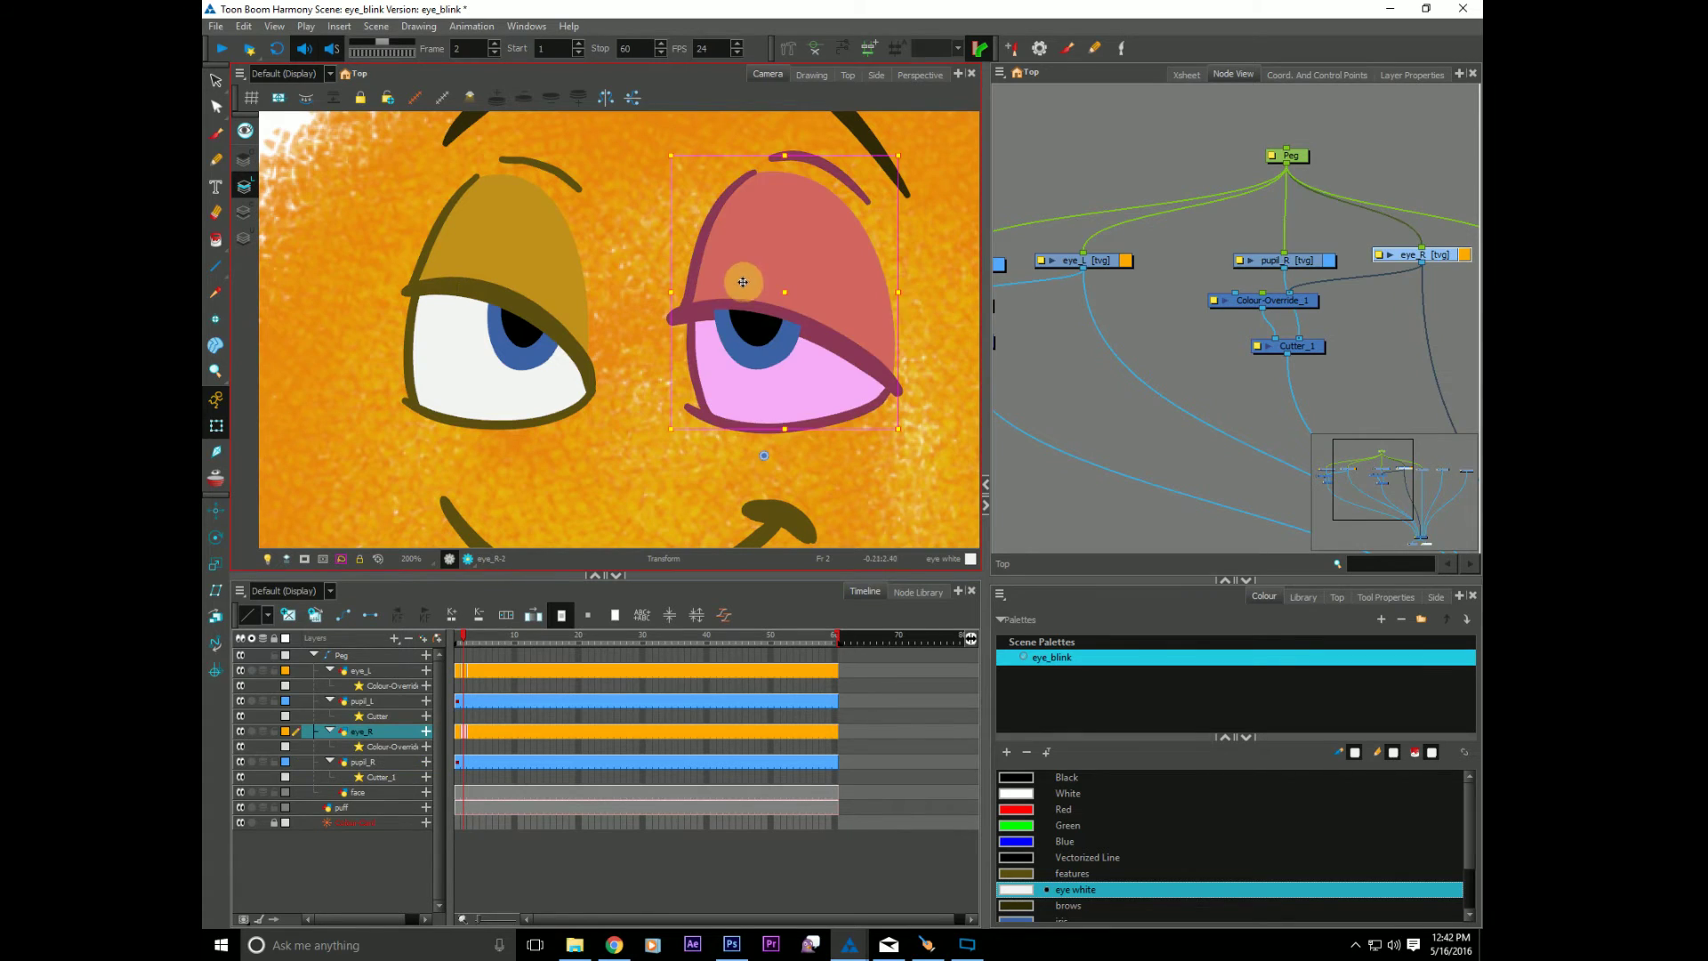
{"action": "mouse_move", "coordinate": [743, 282]}
{"action": "left_mouse_down"}
{"action": "mouse_move", "coordinate": [786, 255]}
{"action": "mouse_move", "coordinate": [766, 289]}
{"action": "left_mouse_up"}
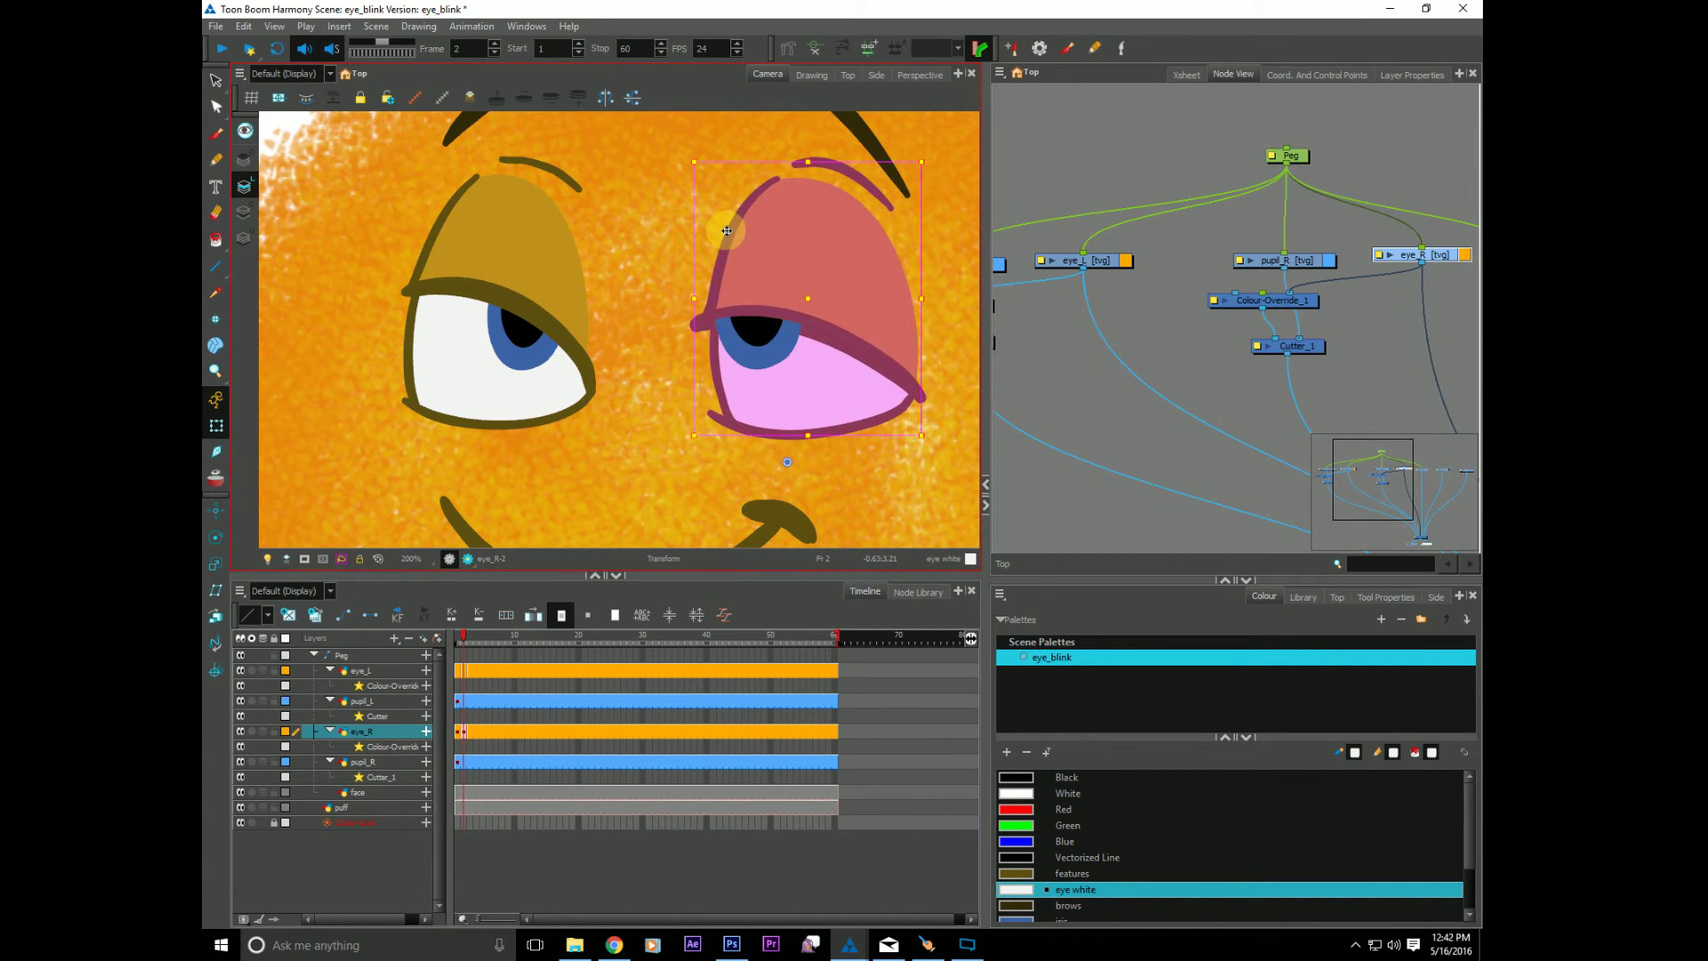
{"action": "key", "text": "ctrl+z"}
Step: Try bending eye_R's upper eyelid line upward with the Contour Editor on frame 2, and undo the change
{"action": "left_click", "coordinate": [216, 107]}
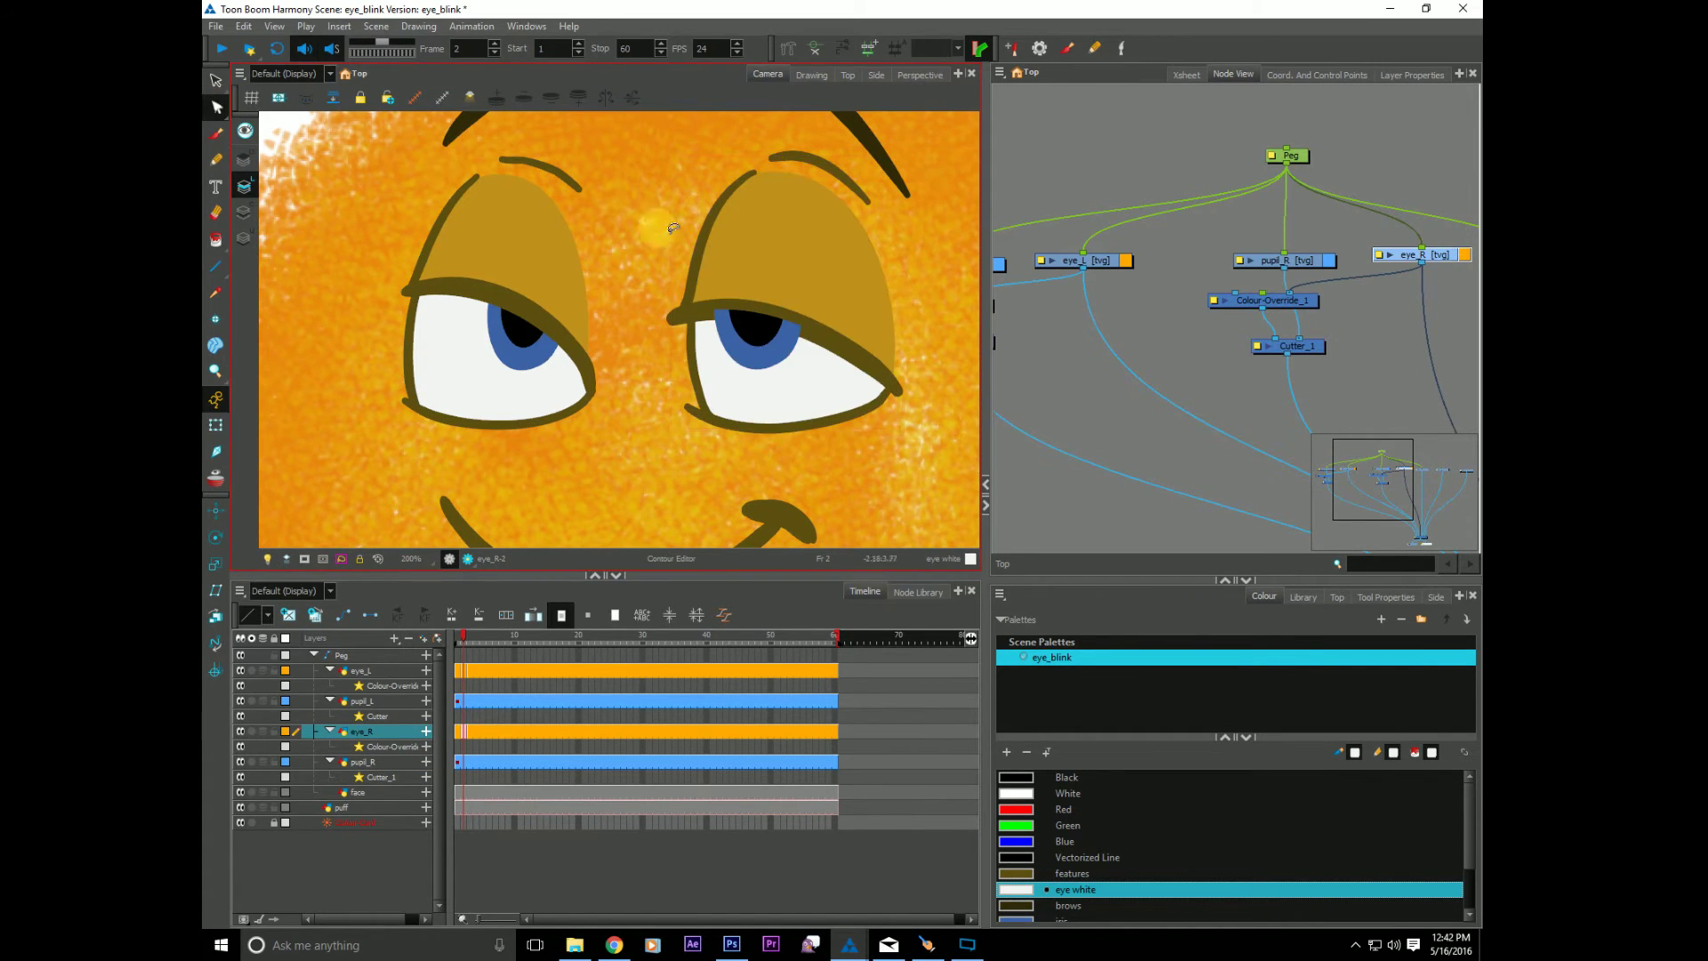
{"action": "left_click", "coordinate": [721, 260]}
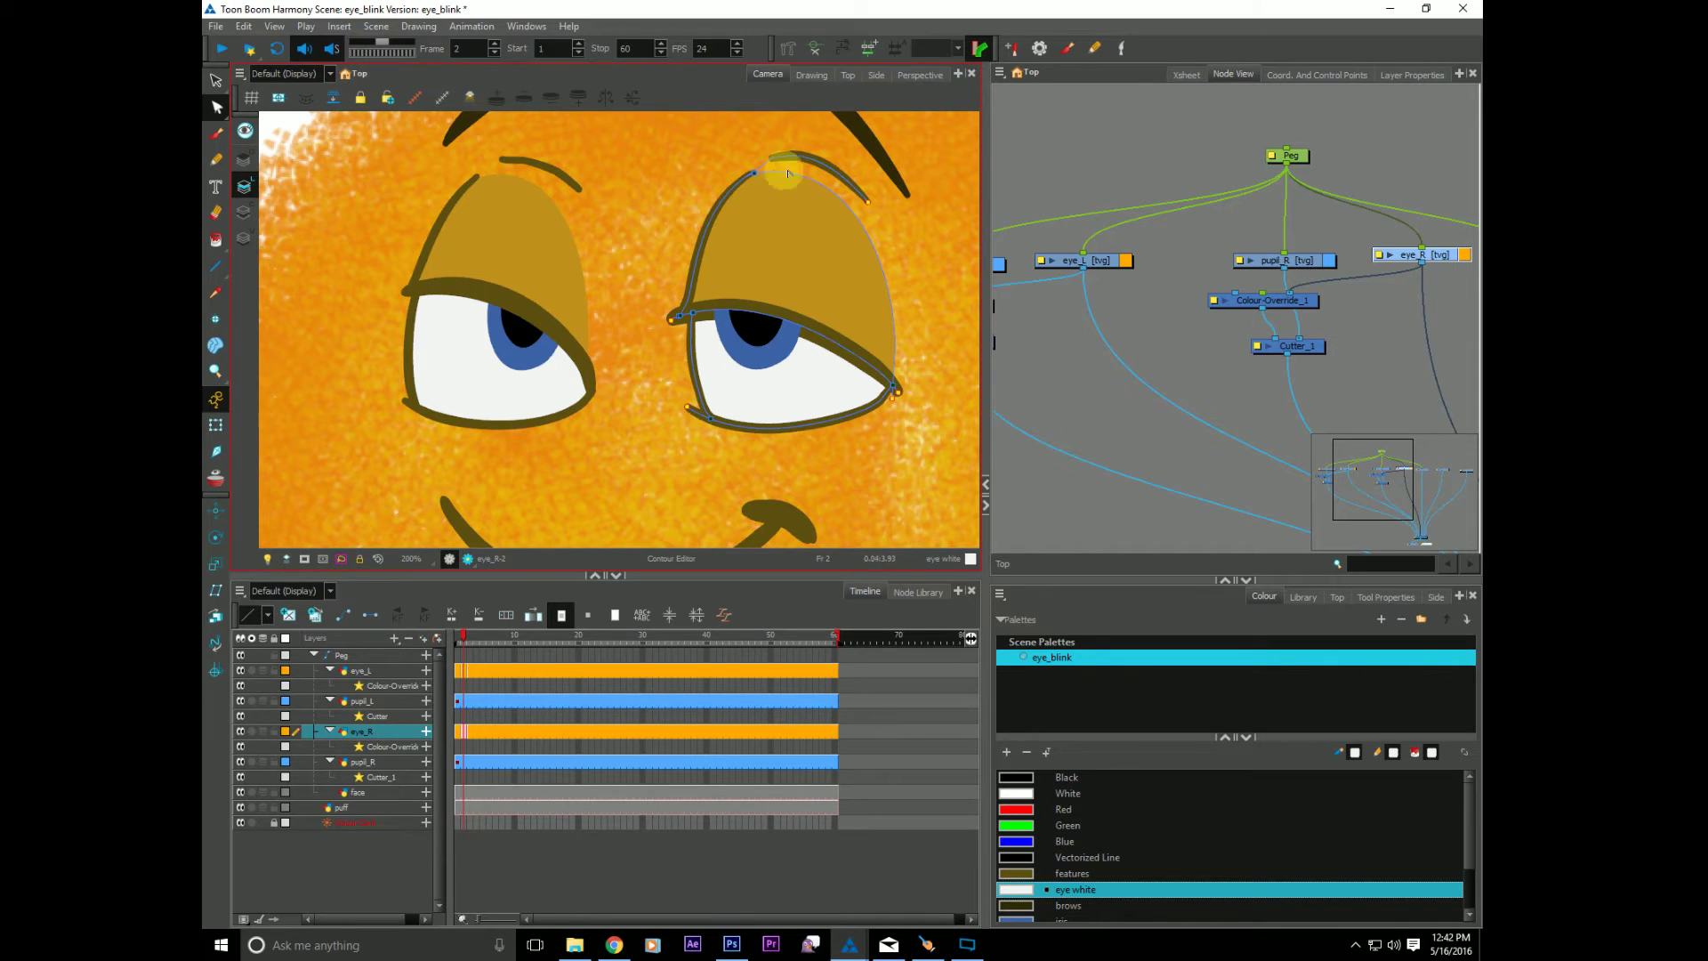
{"action": "left_click_drag", "start_coordinate": [638, 339], "coordinate": [621, 363]}
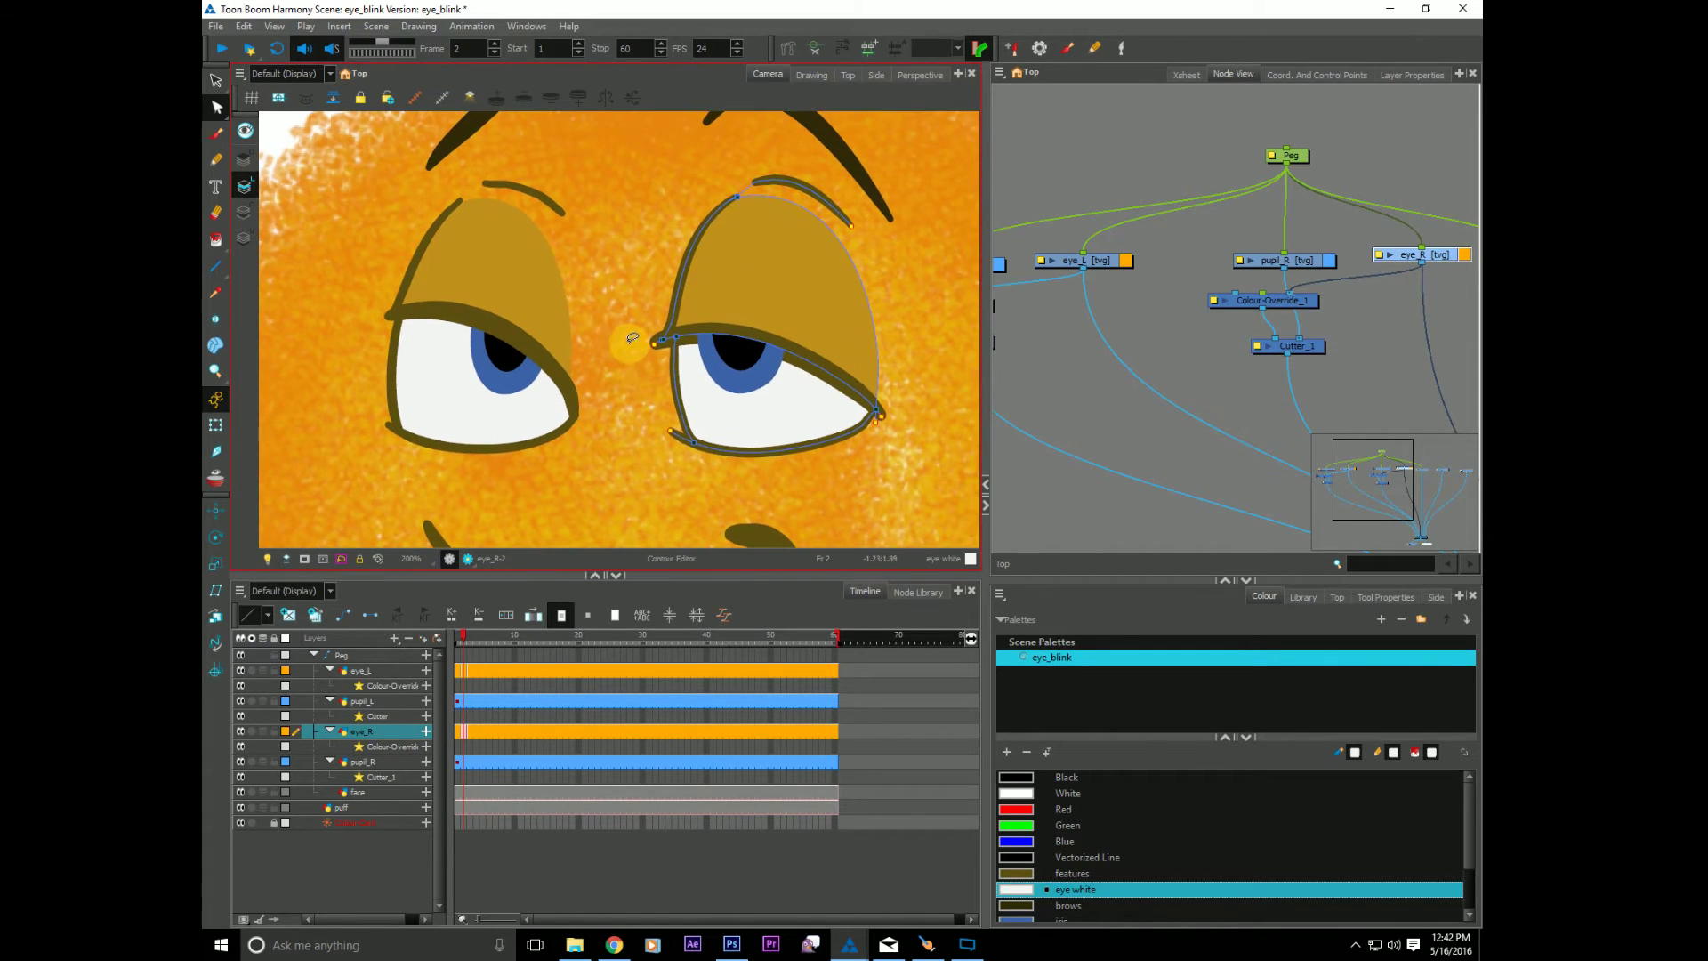
{"action": "key", "text": "alt+z"}
{"action": "left_click", "coordinate": [635, 366]}
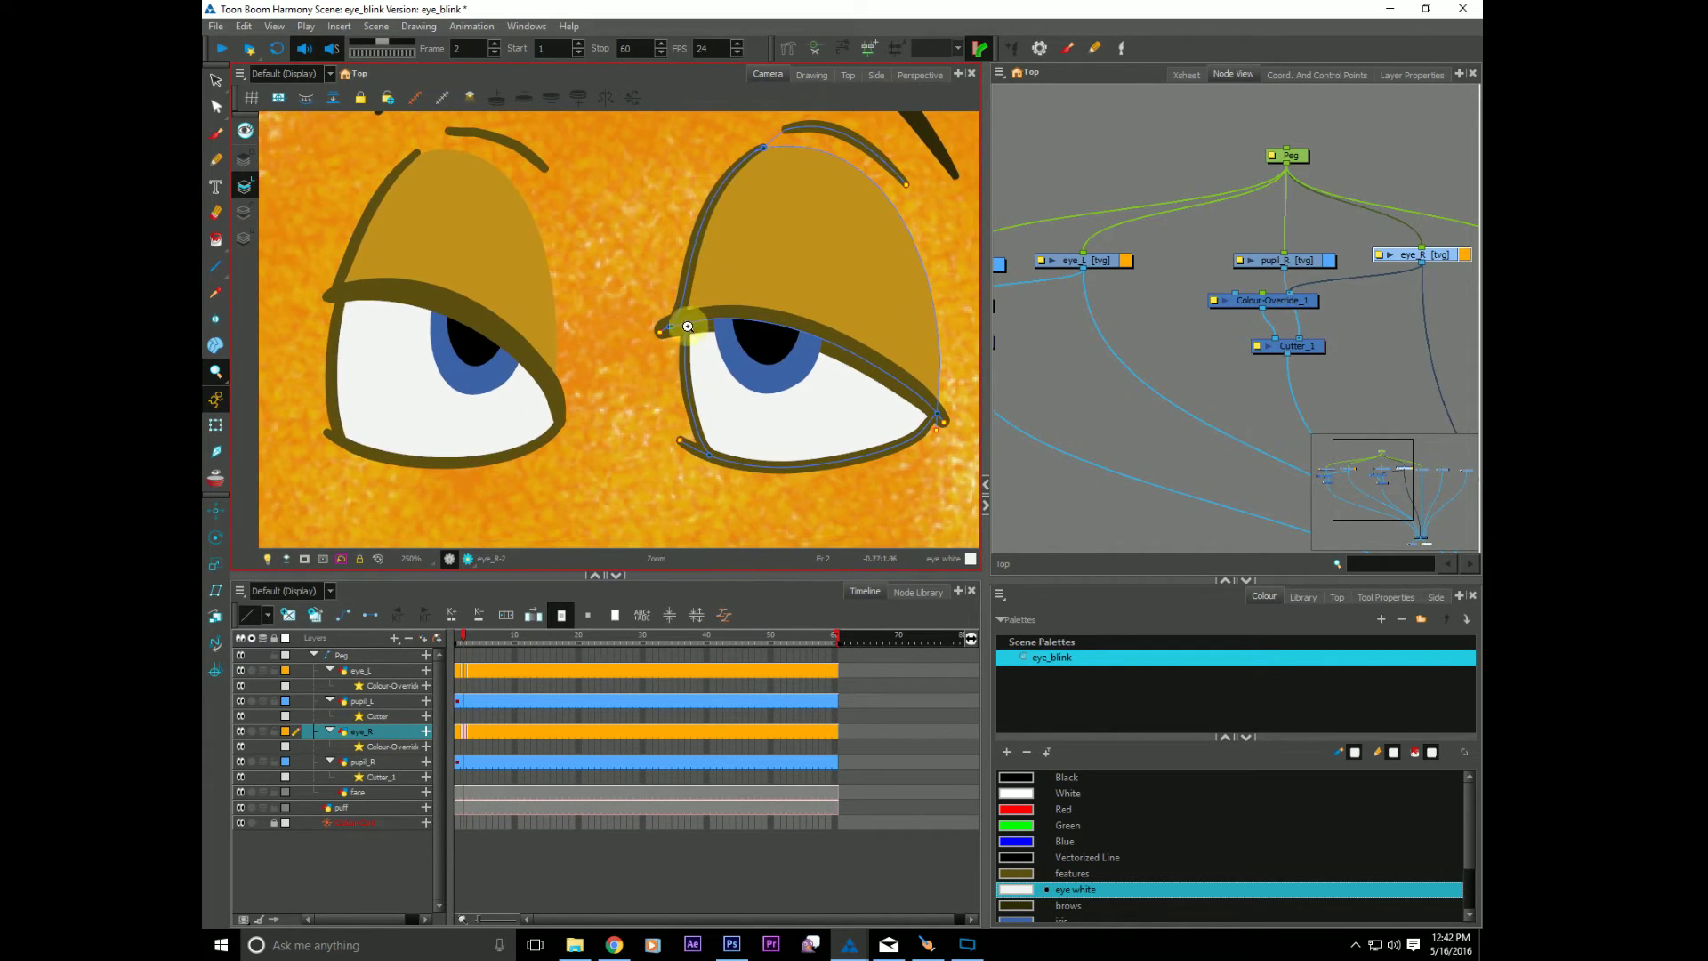
{"action": "key", "text": "alt+s"}
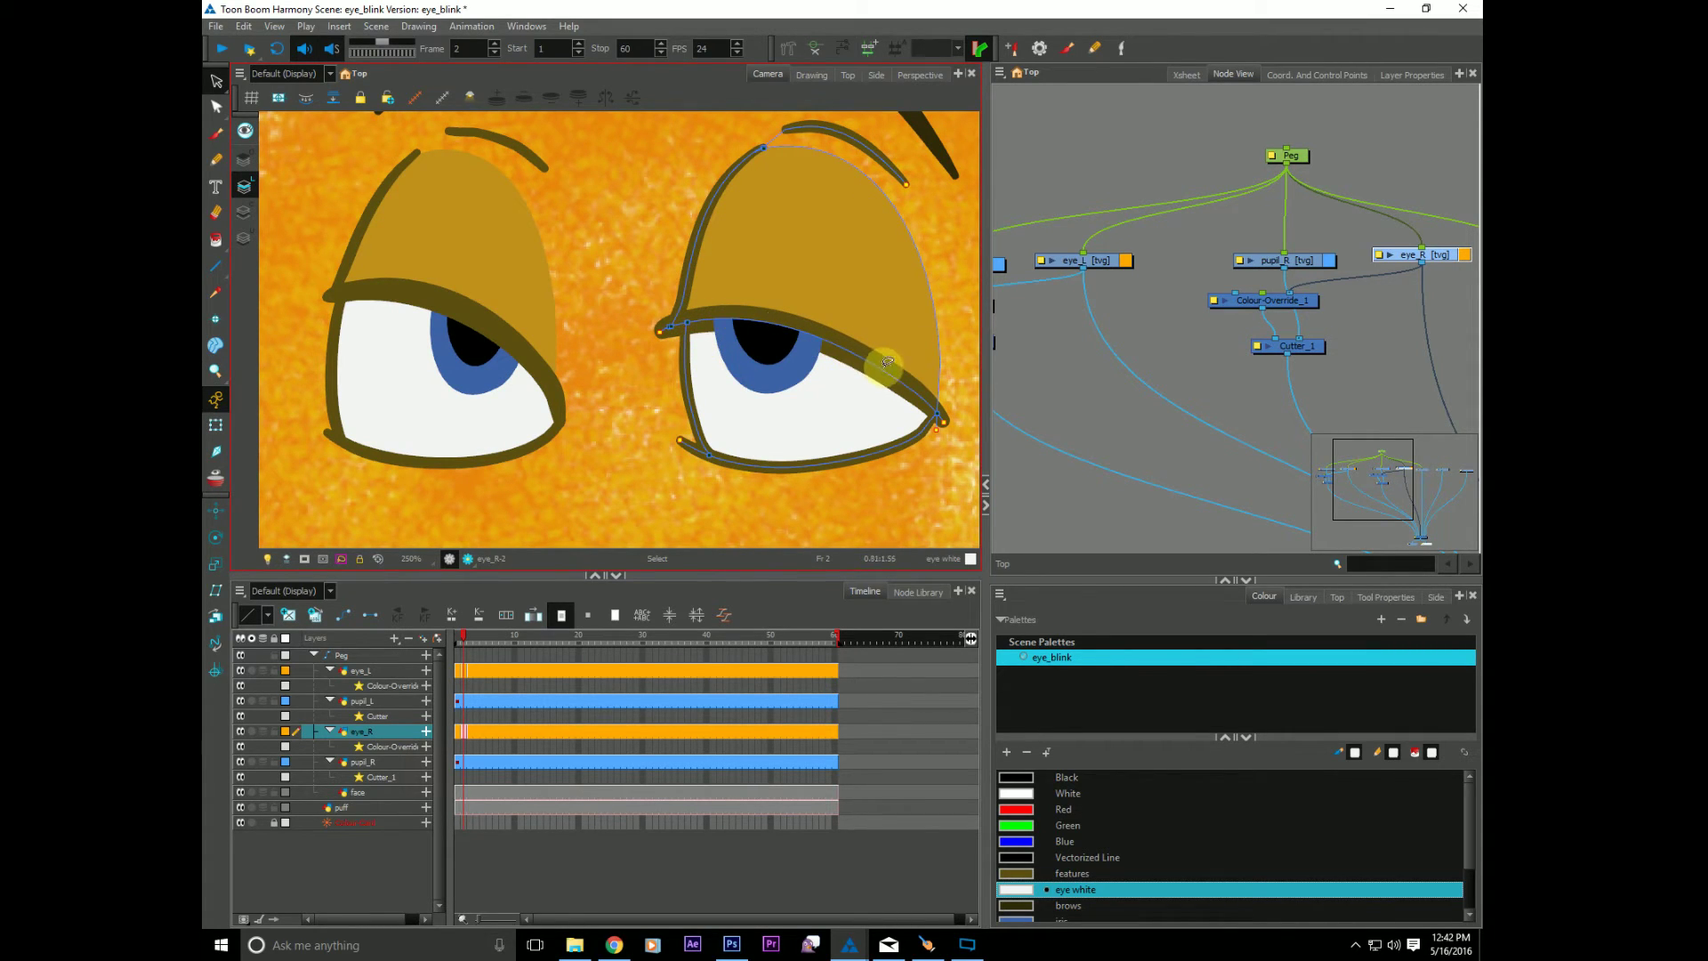
{"action": "key", "text": "alt+q"}
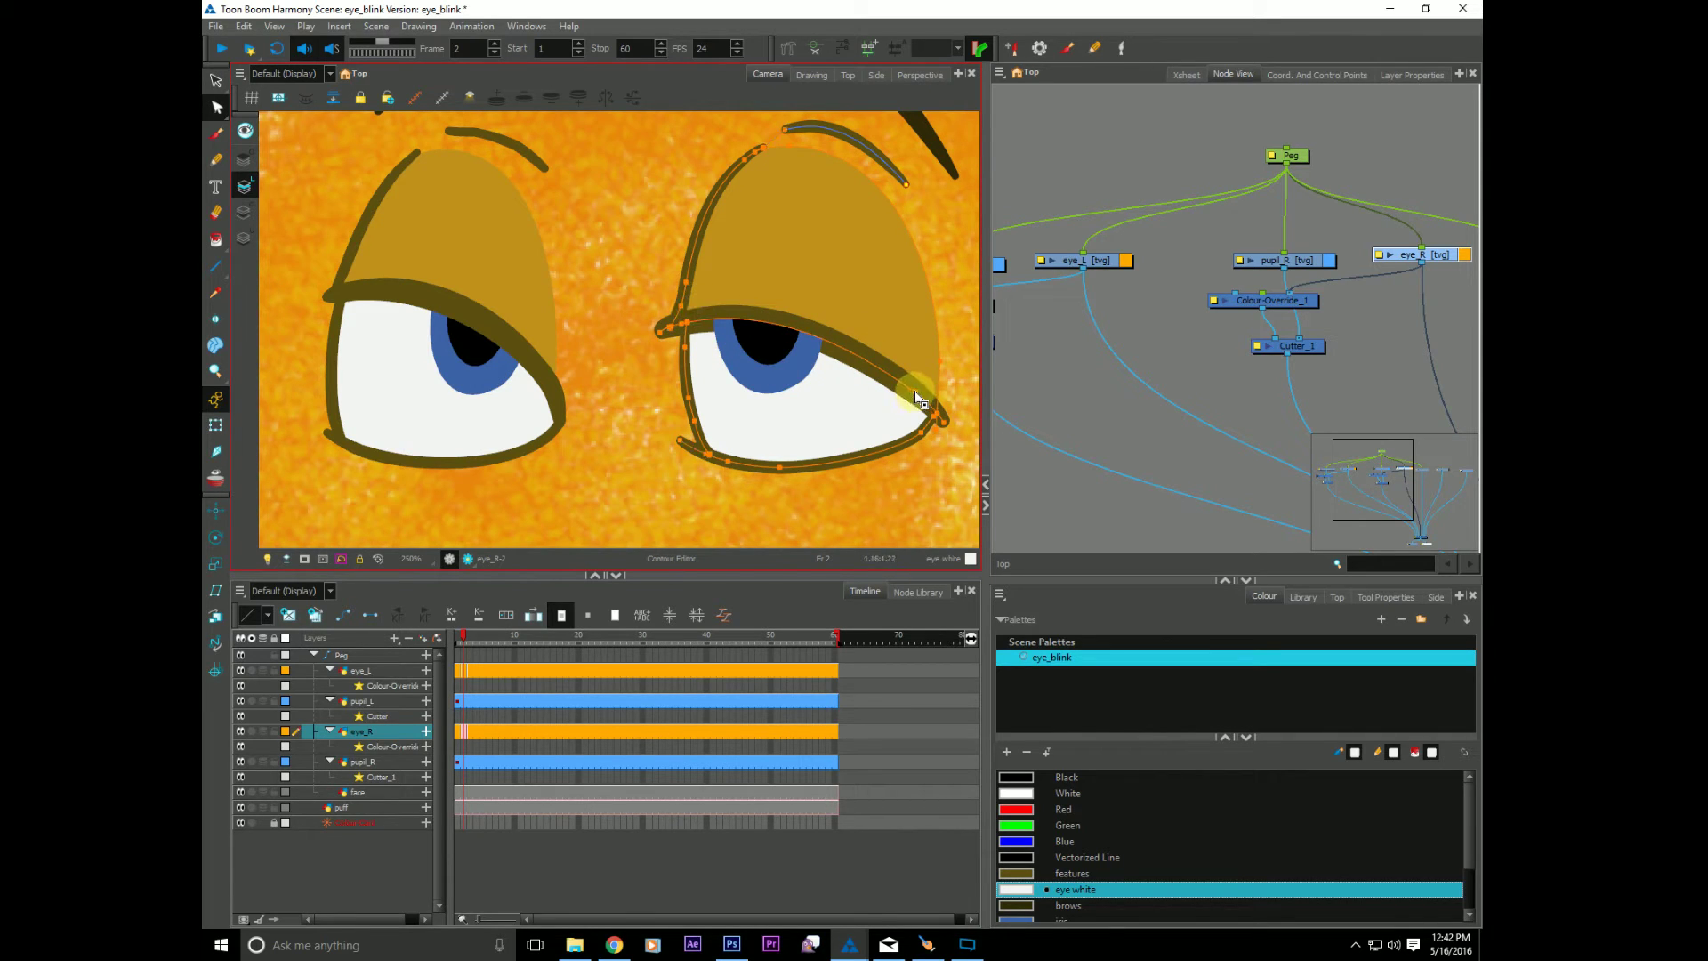
{"action": "left_click_drag", "start_coordinate": [919, 400], "coordinate": [896, 305]}
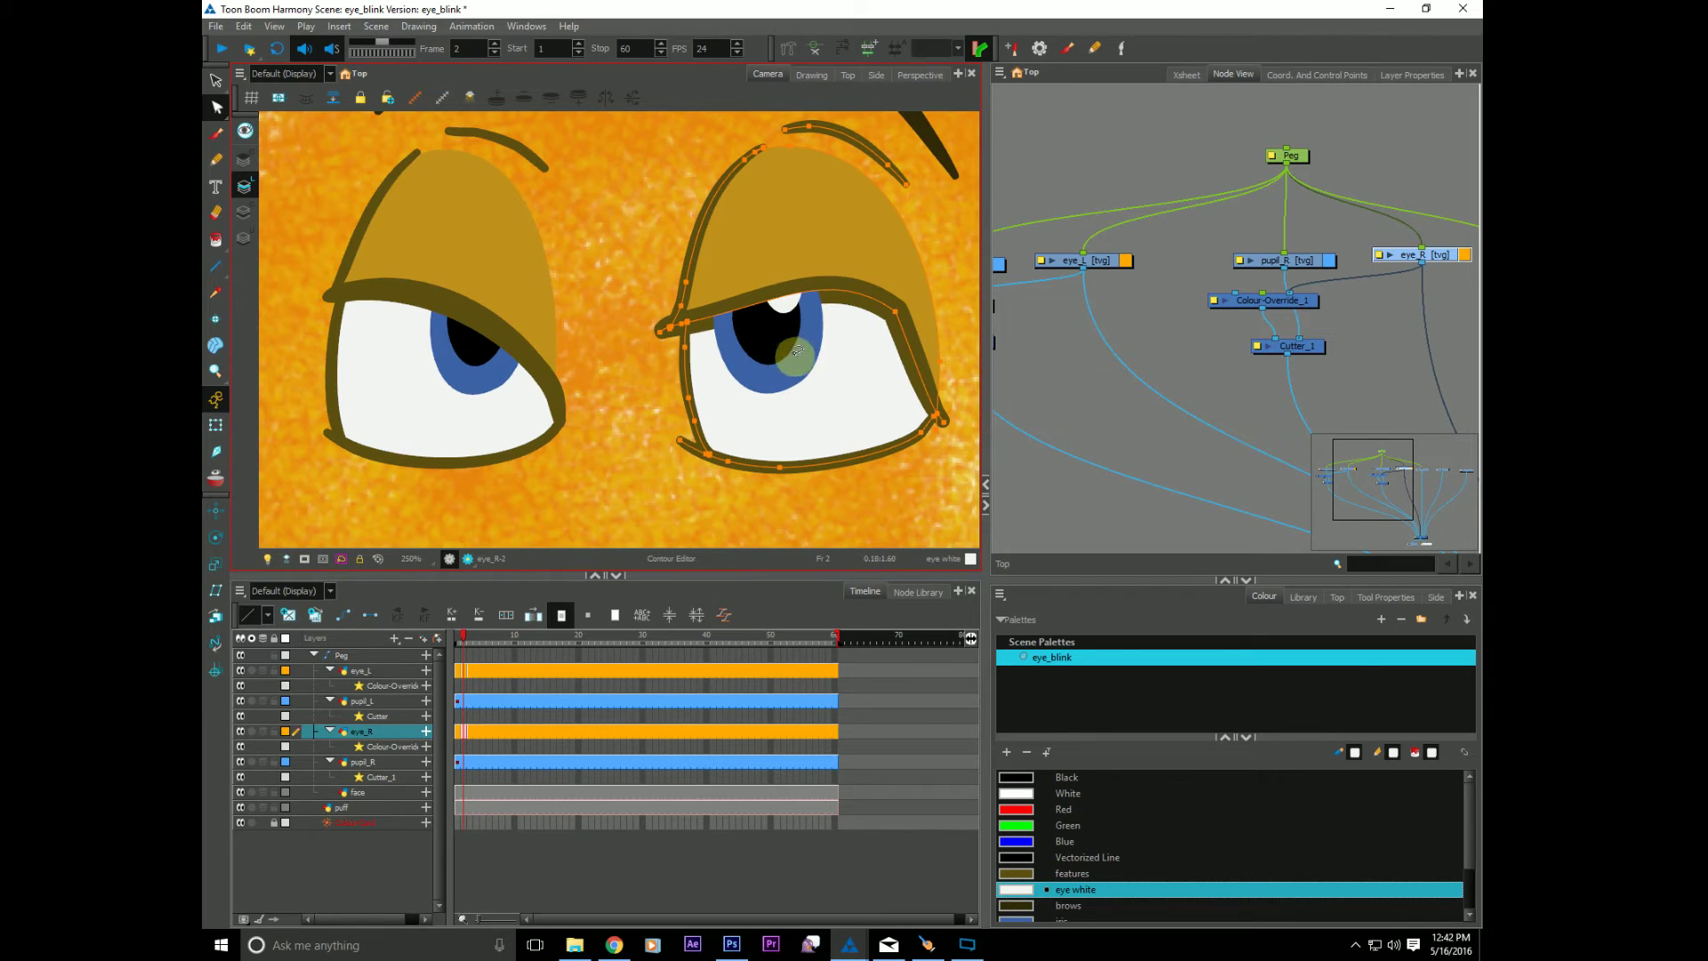
{"action": "key", "text": "ctrl+z"}
Step: Select the eye_L drawing and examine its lid and eye-white contours with the Contour Editor
{"action": "left_click_drag", "start_coordinate": [489, 454], "coordinate": [560, 421]}
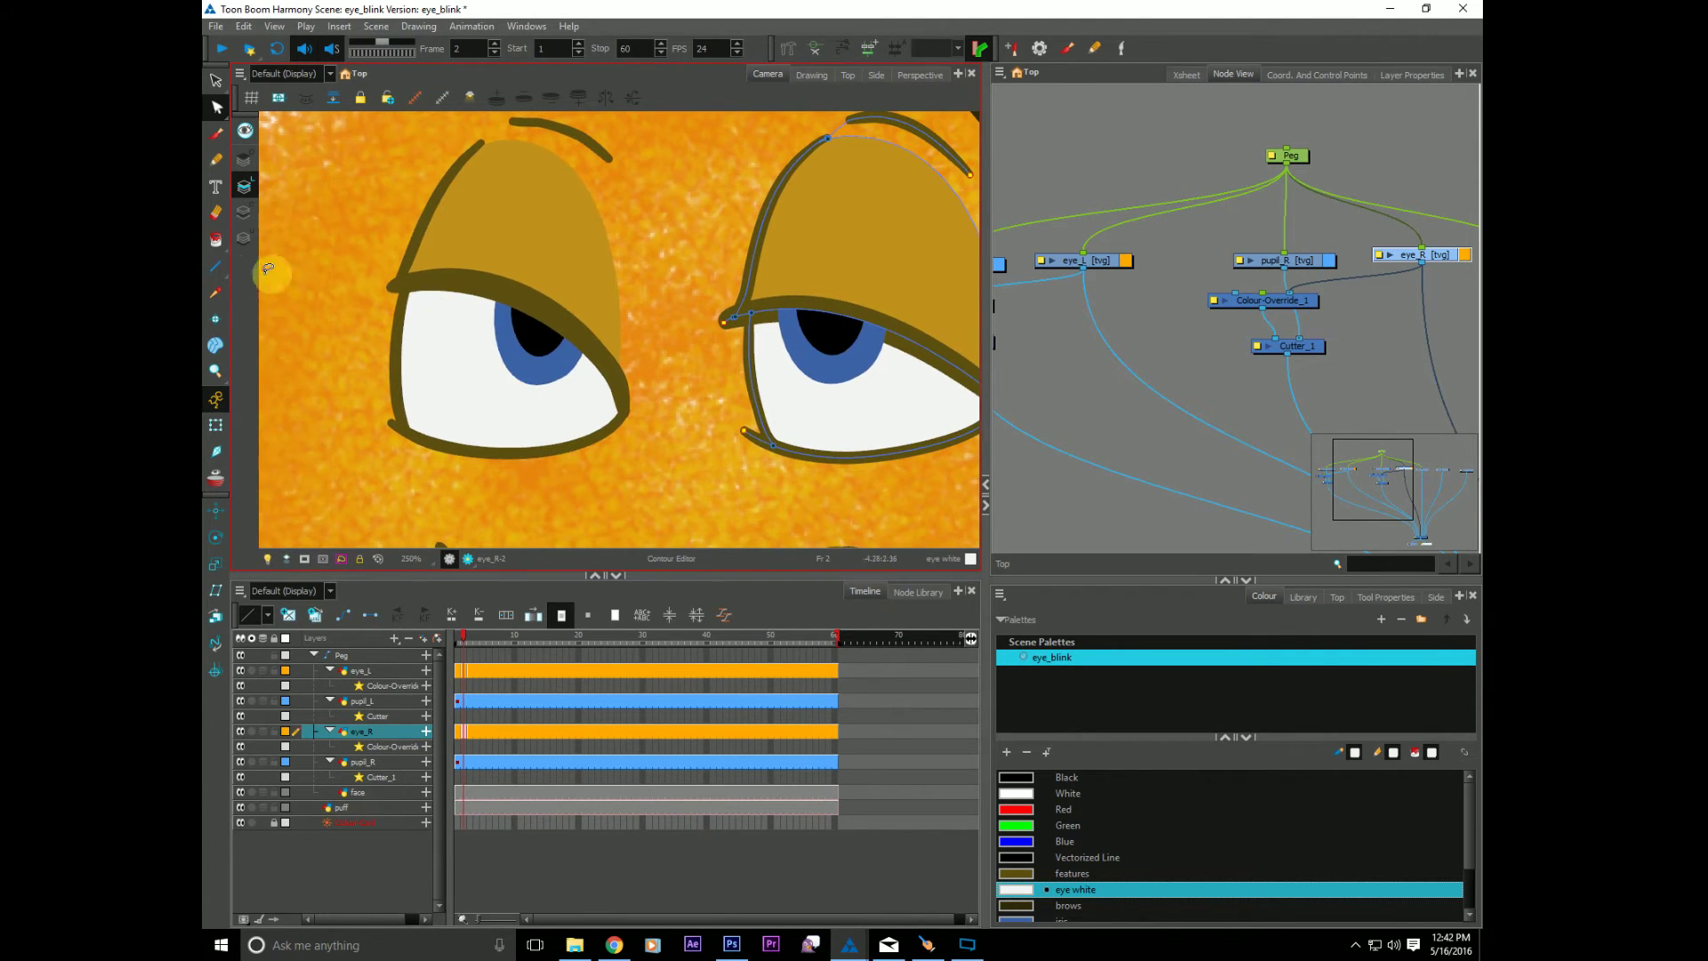
{"action": "left_click", "coordinate": [216, 424]}
{"action": "left_click", "coordinate": [436, 258]}
{"action": "left_click", "coordinate": [216, 107]}
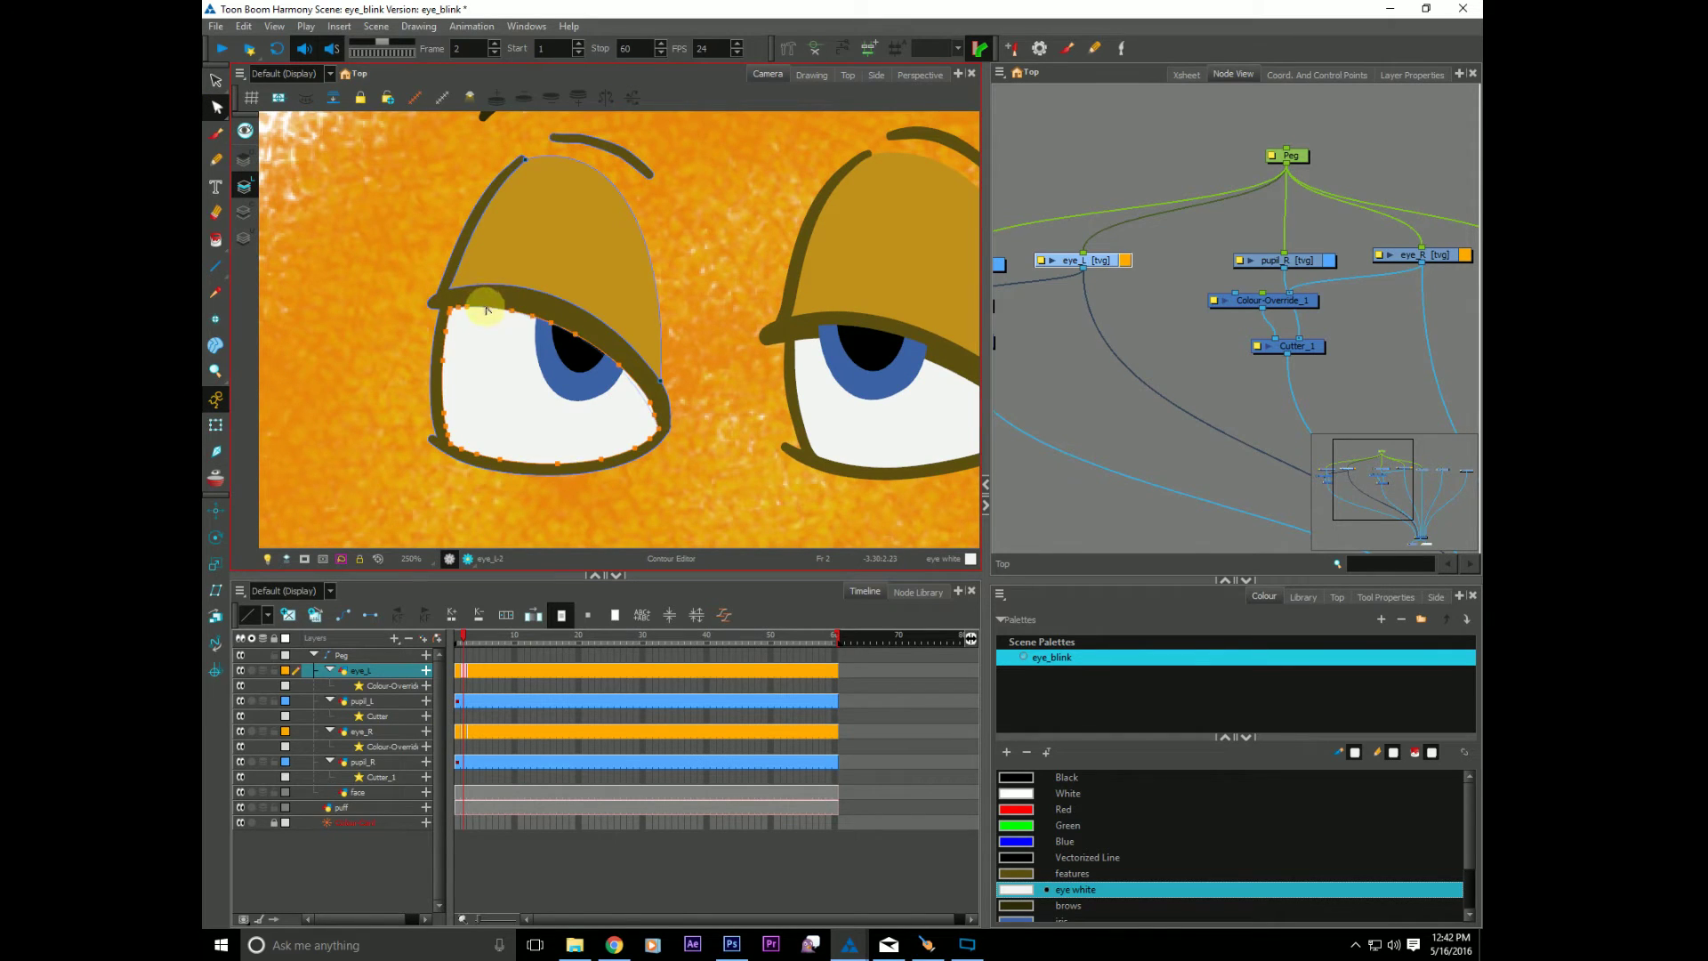
{"action": "left_click_drag", "start_coordinate": [514, 323], "coordinate": [485, 389]}
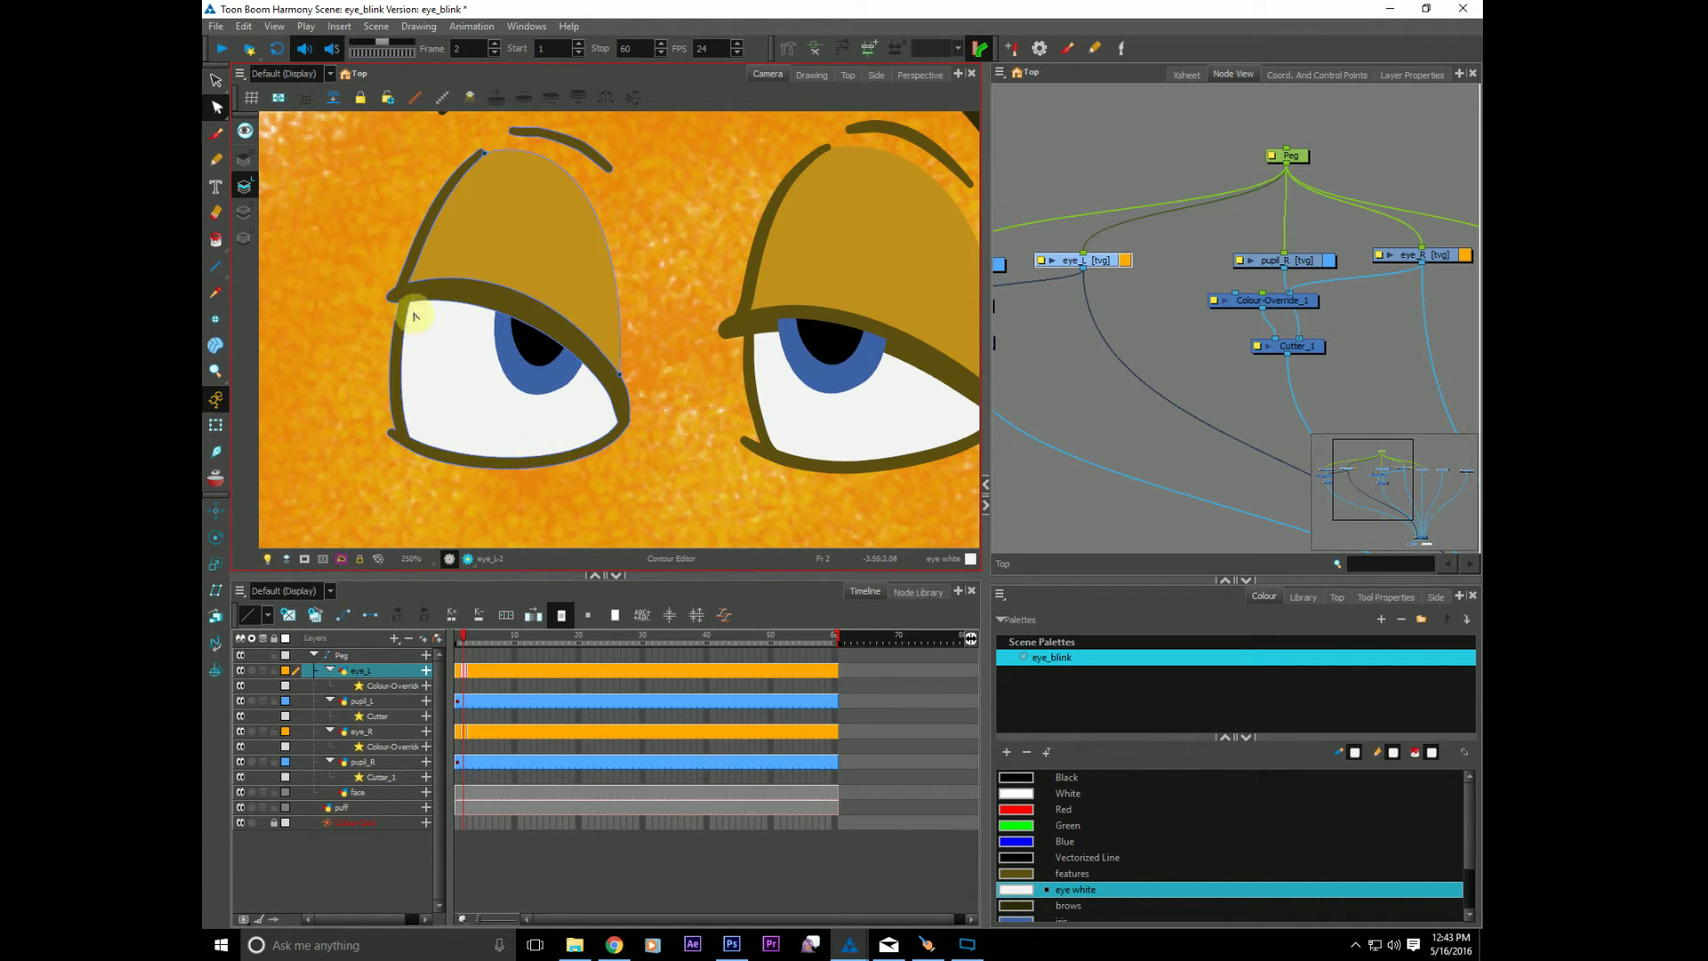
{"action": "left_click_drag", "start_coordinate": [553, 345], "coordinate": [481, 406]}
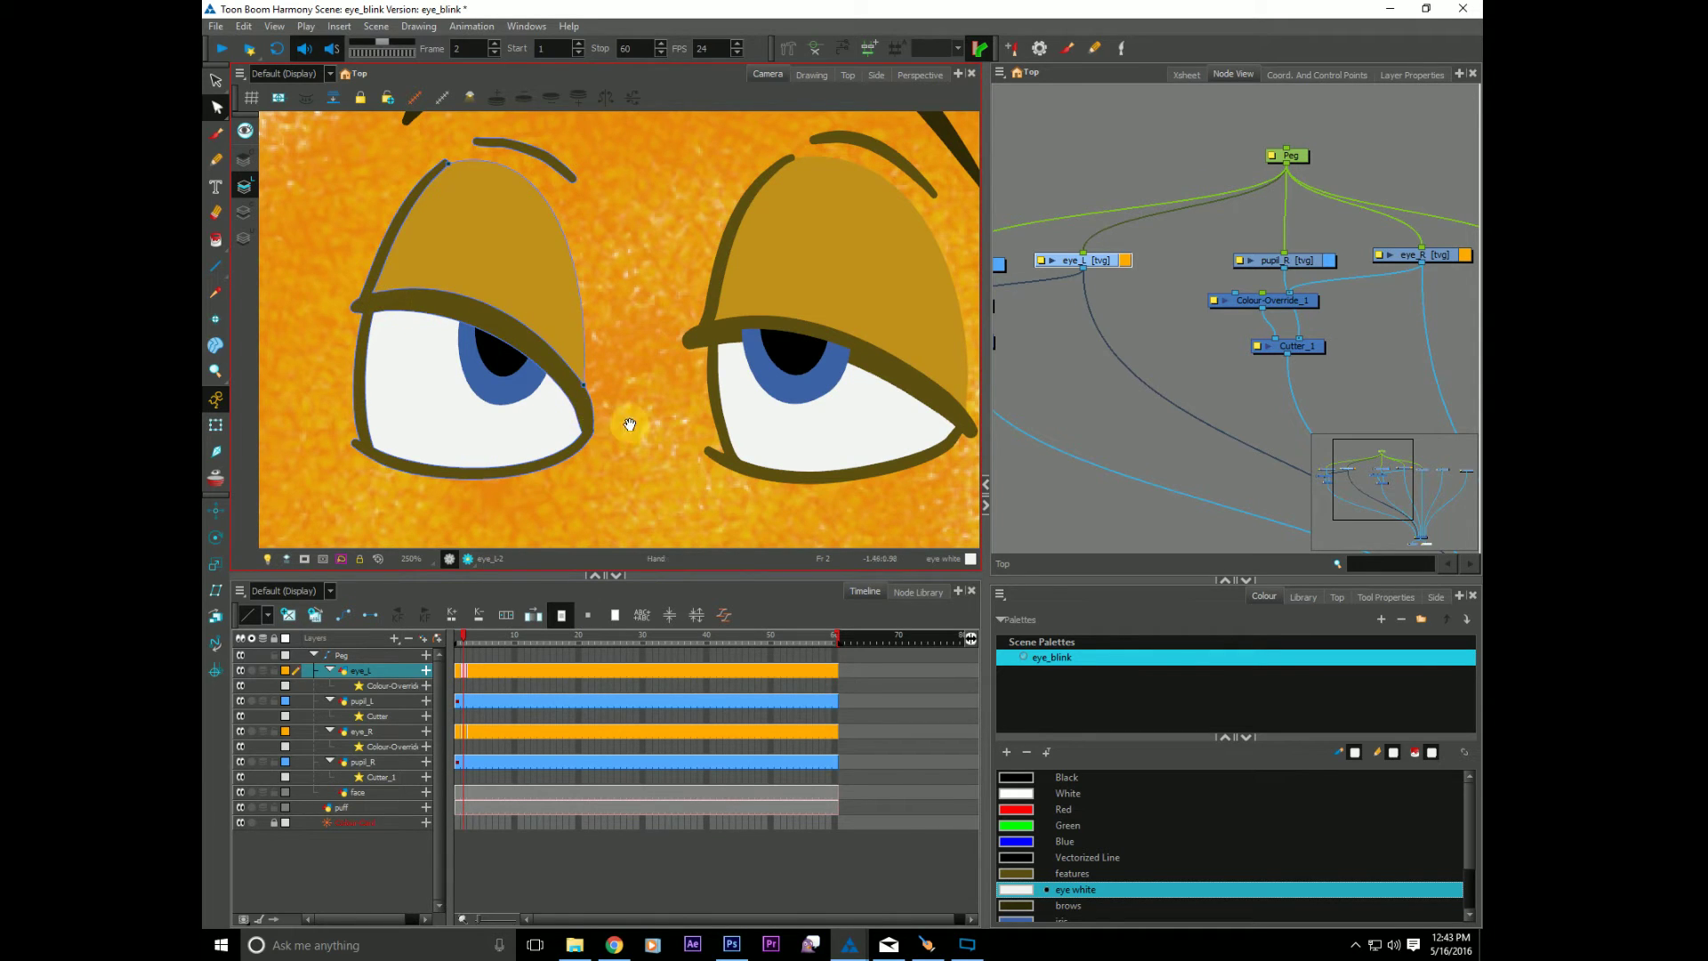
{"action": "left_click_drag", "start_coordinate": [604, 418], "coordinate": [534, 408]}
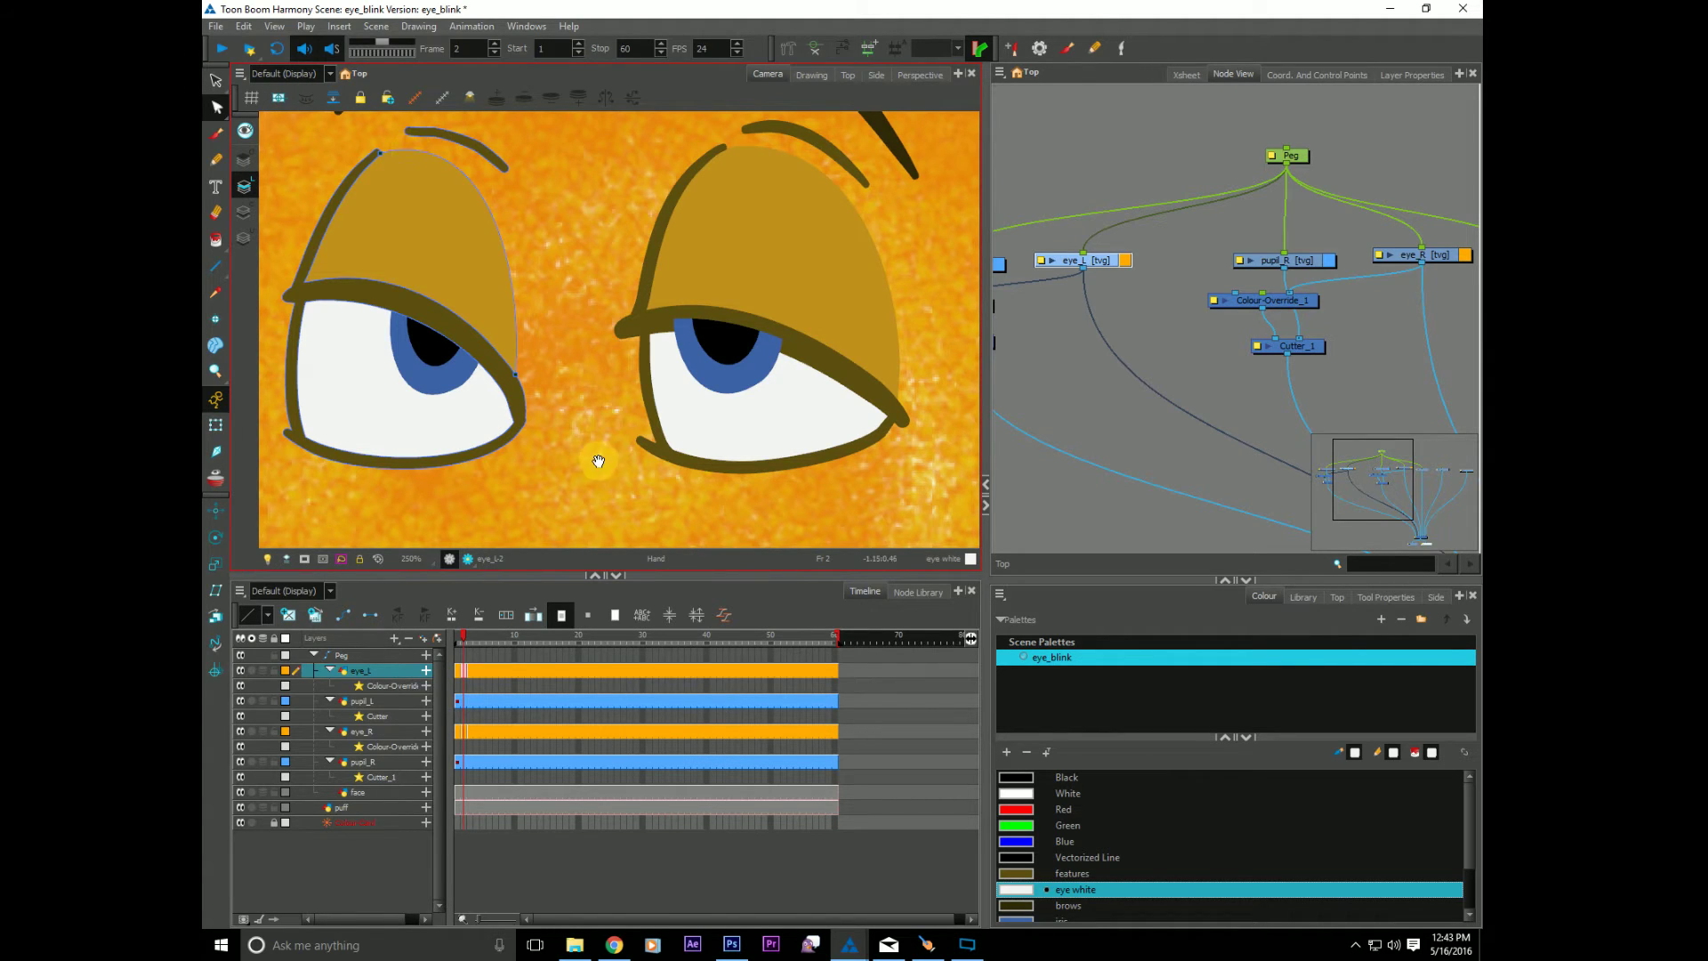
Step: Select all artwork of the eye_R drawing on frame 2 and convert its pencil lines to brush strokes
{"action": "left_click", "coordinate": [216, 80]}
{"action": "left_click", "coordinate": [646, 324]}
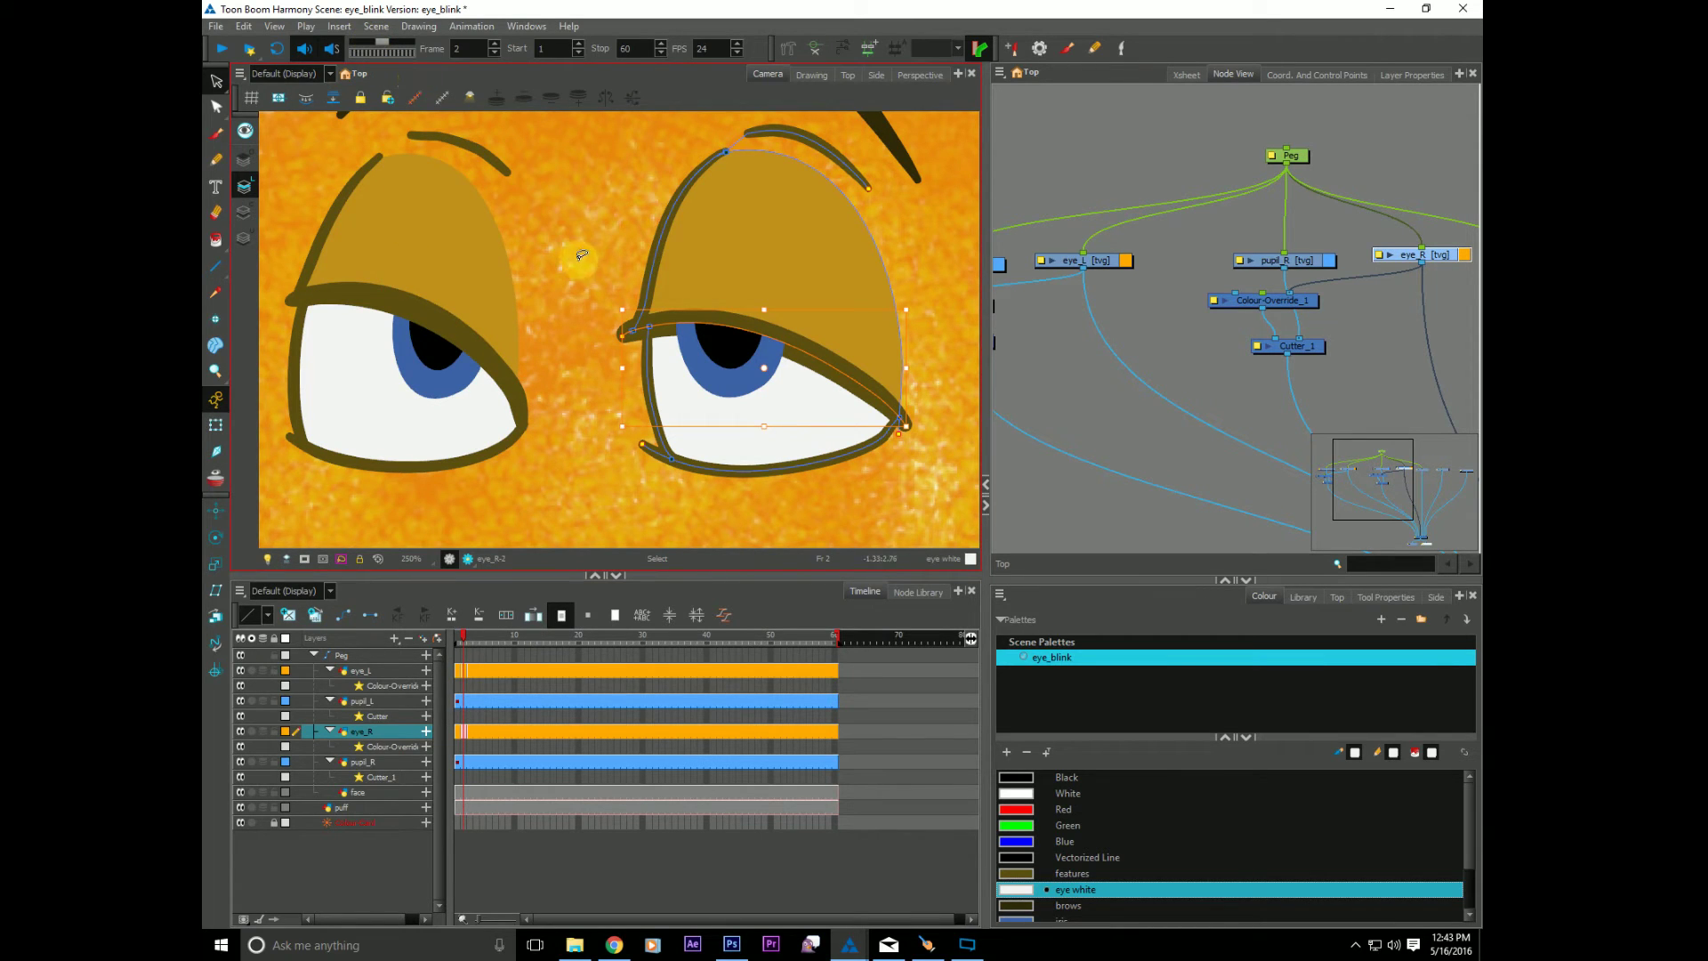
{"action": "key", "text": "ctrl+a"}
{"action": "left_click", "coordinate": [419, 26]}
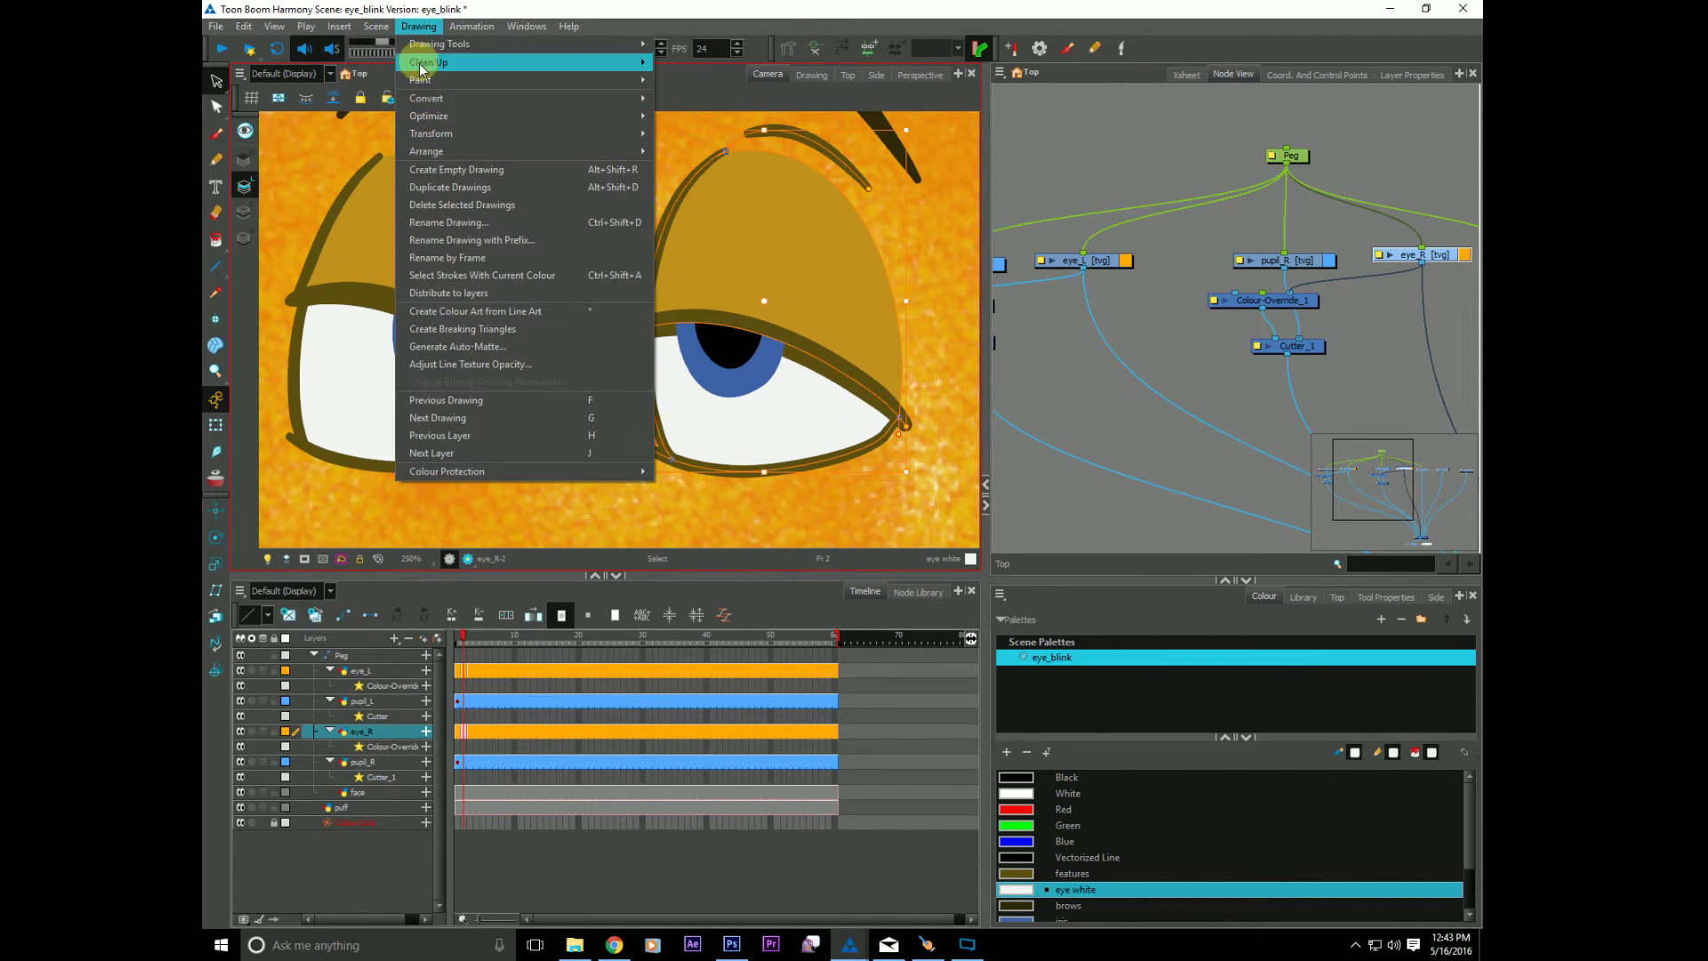
{"action": "mouse_move", "coordinate": [424, 103]}
{"action": "left_click", "coordinate": [677, 103]}
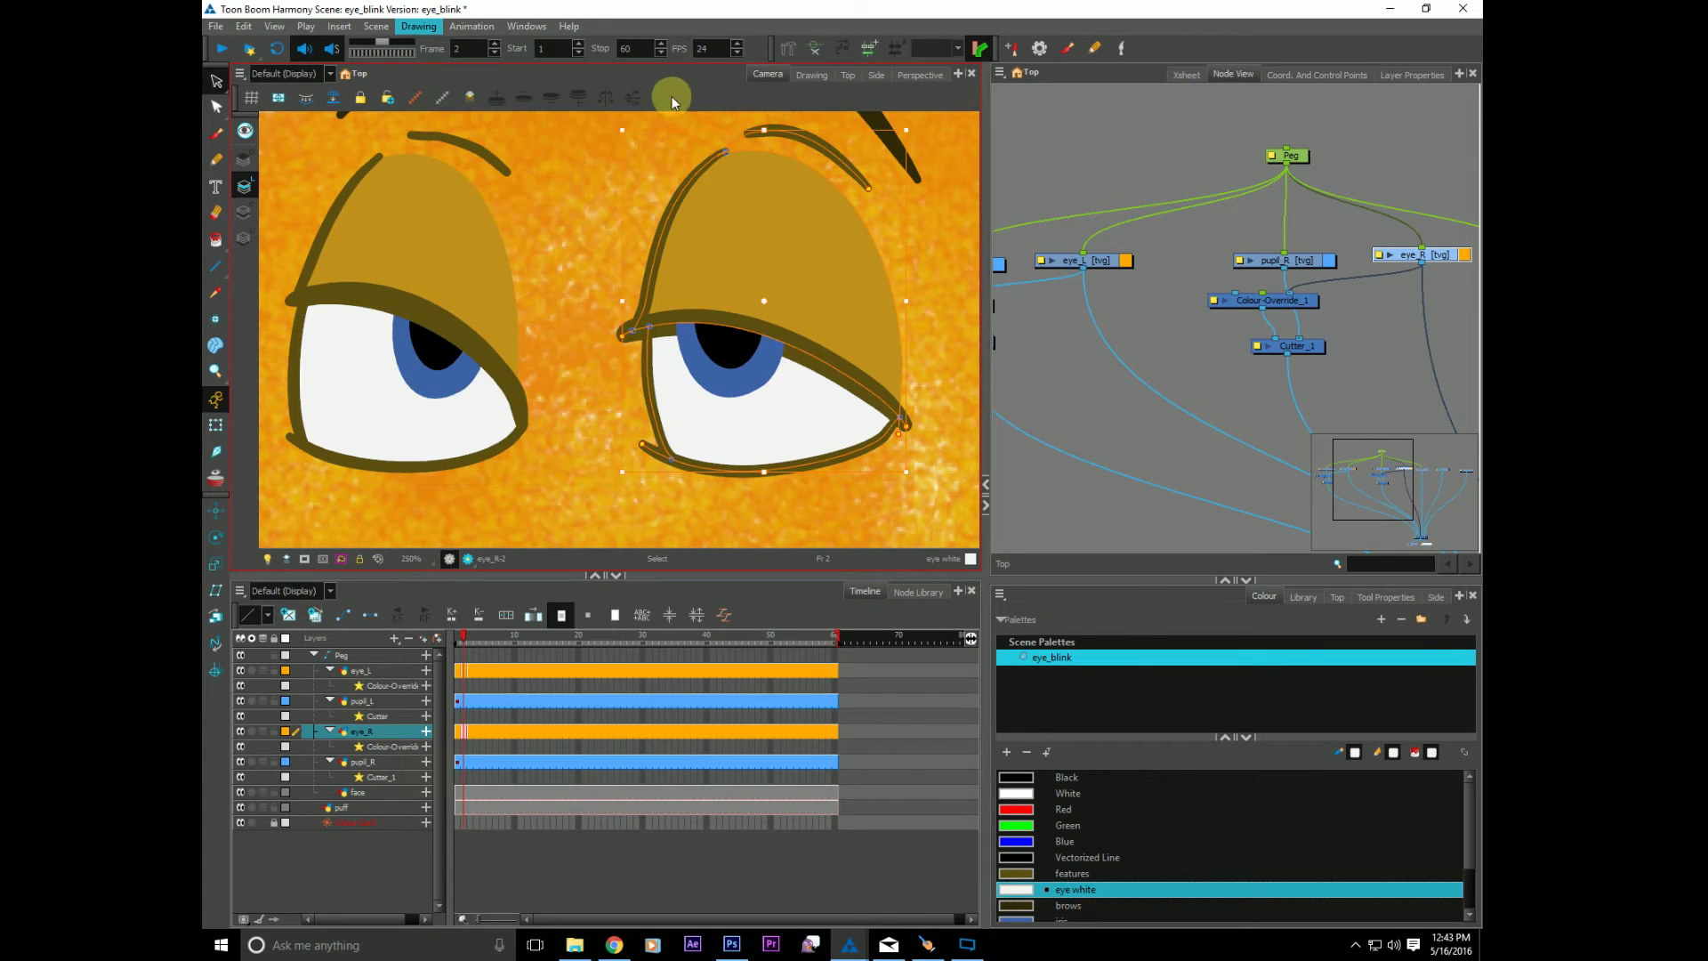
{"action": "left_click", "coordinate": [331, 100]}
{"action": "left_click", "coordinate": [1038, 489]}
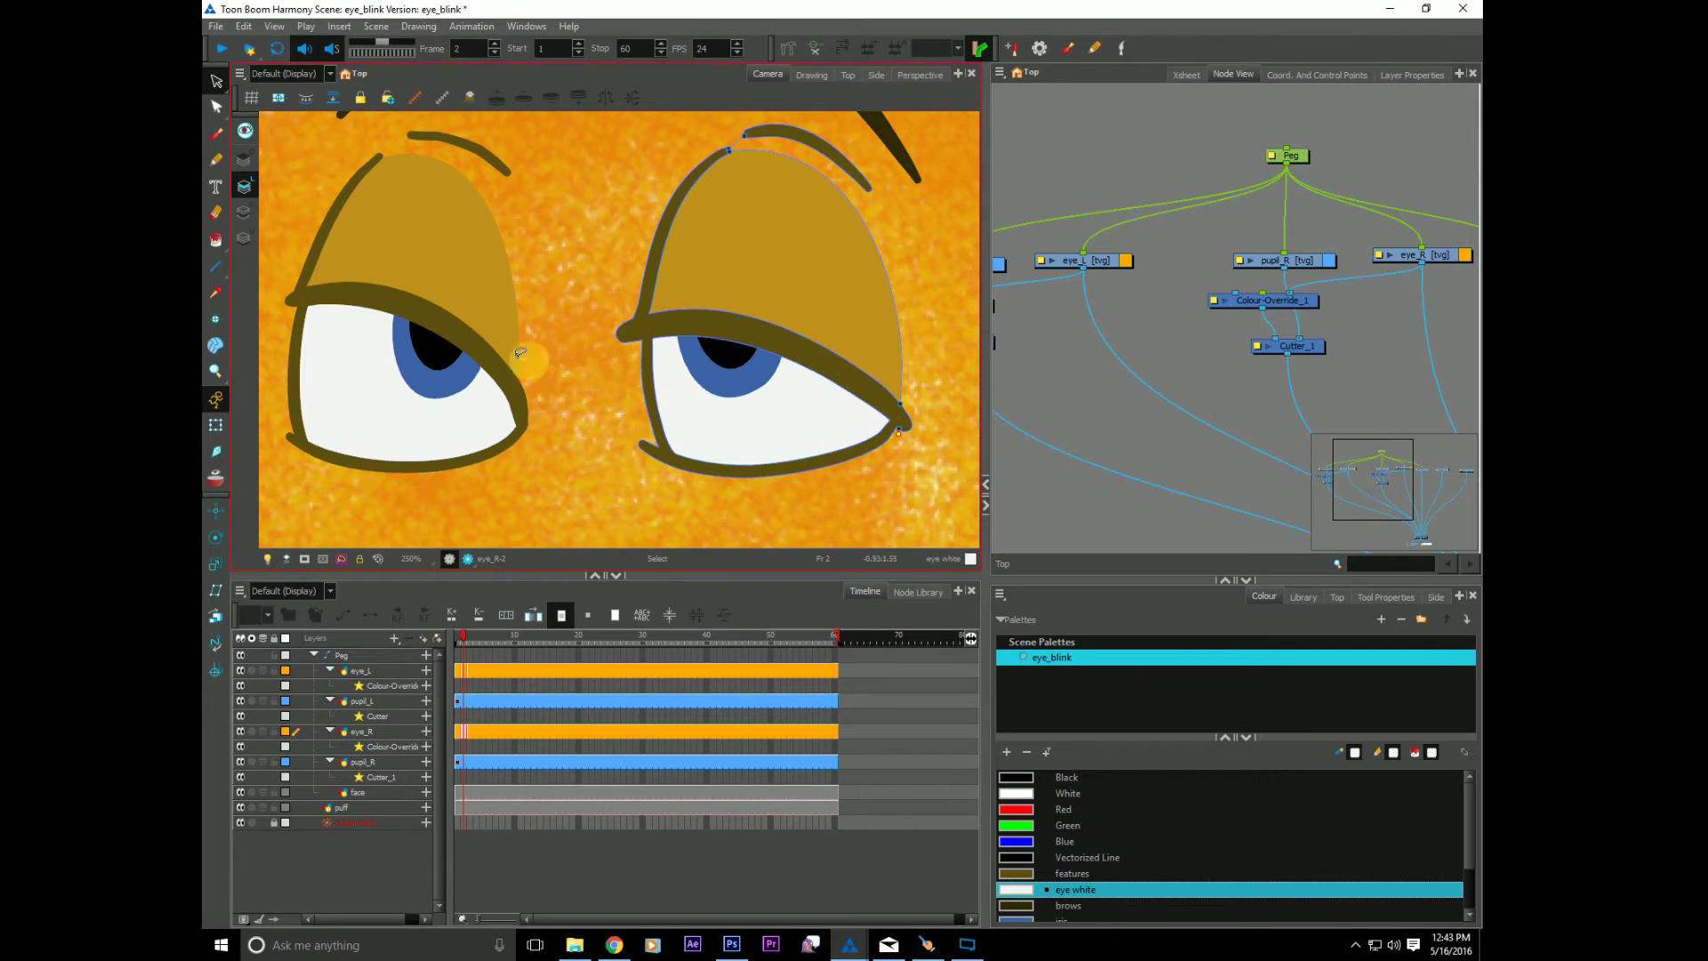
Step: Select all of eye_R's converted artwork to view its outlines, and undo the conversion
{"action": "key", "text": "ctrl+a"}
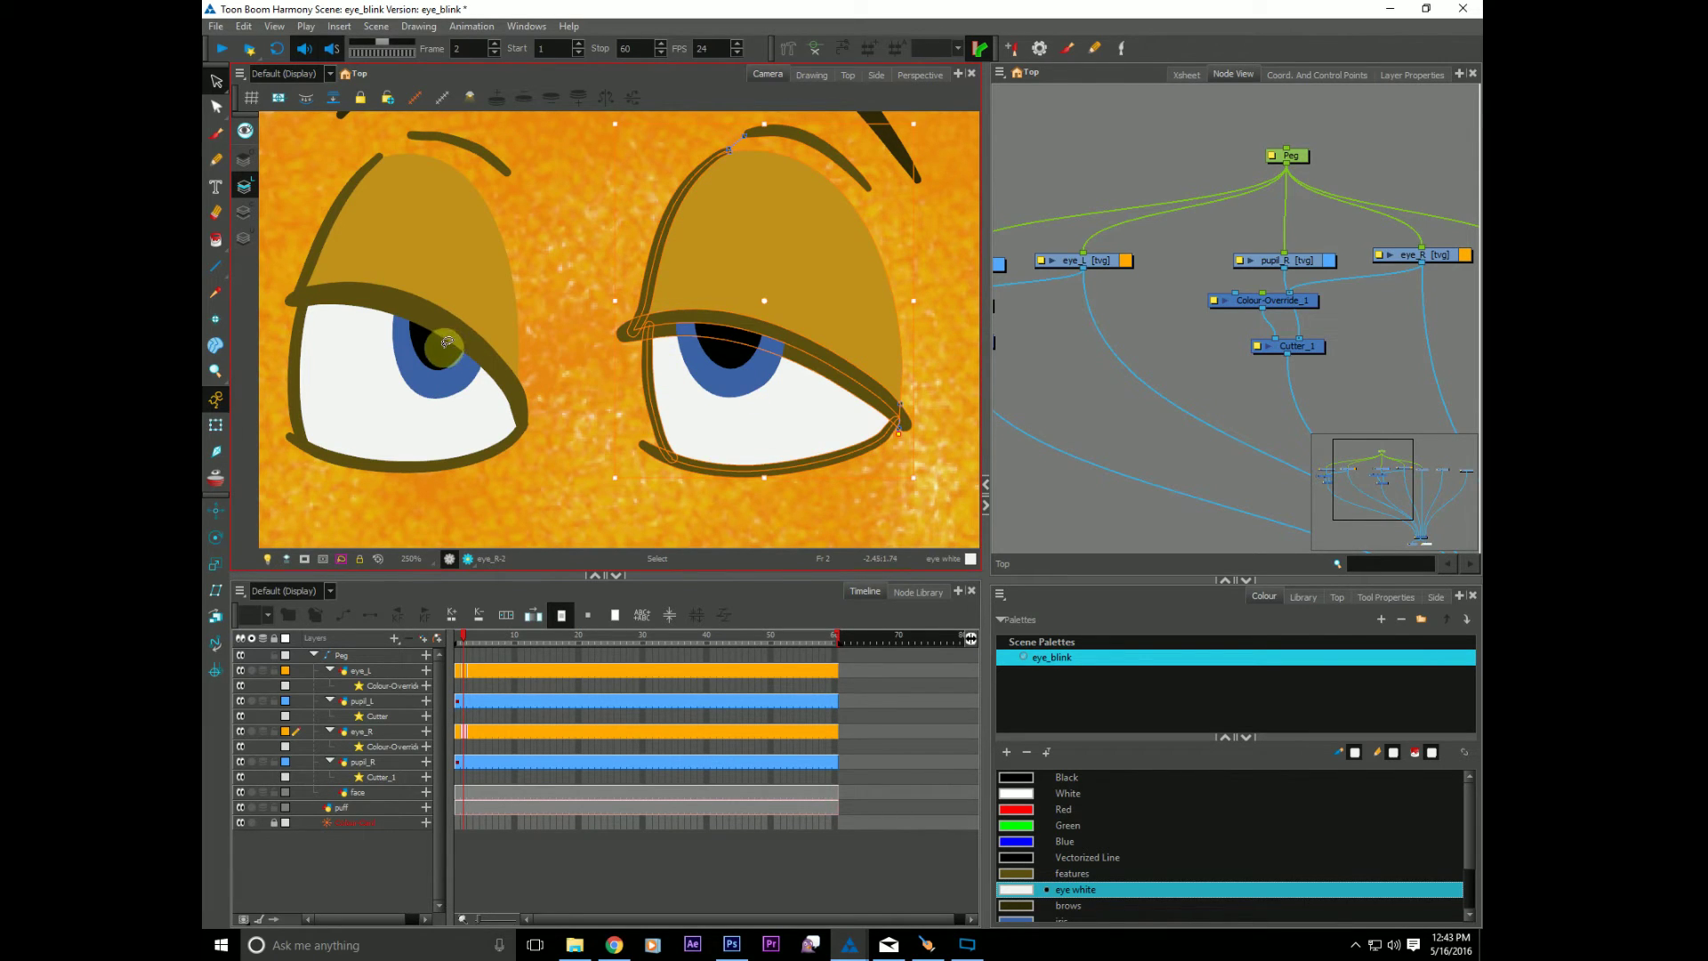
{"action": "key", "text": "ctrl+z"}
{"action": "left_click", "coordinate": [1106, 440]}
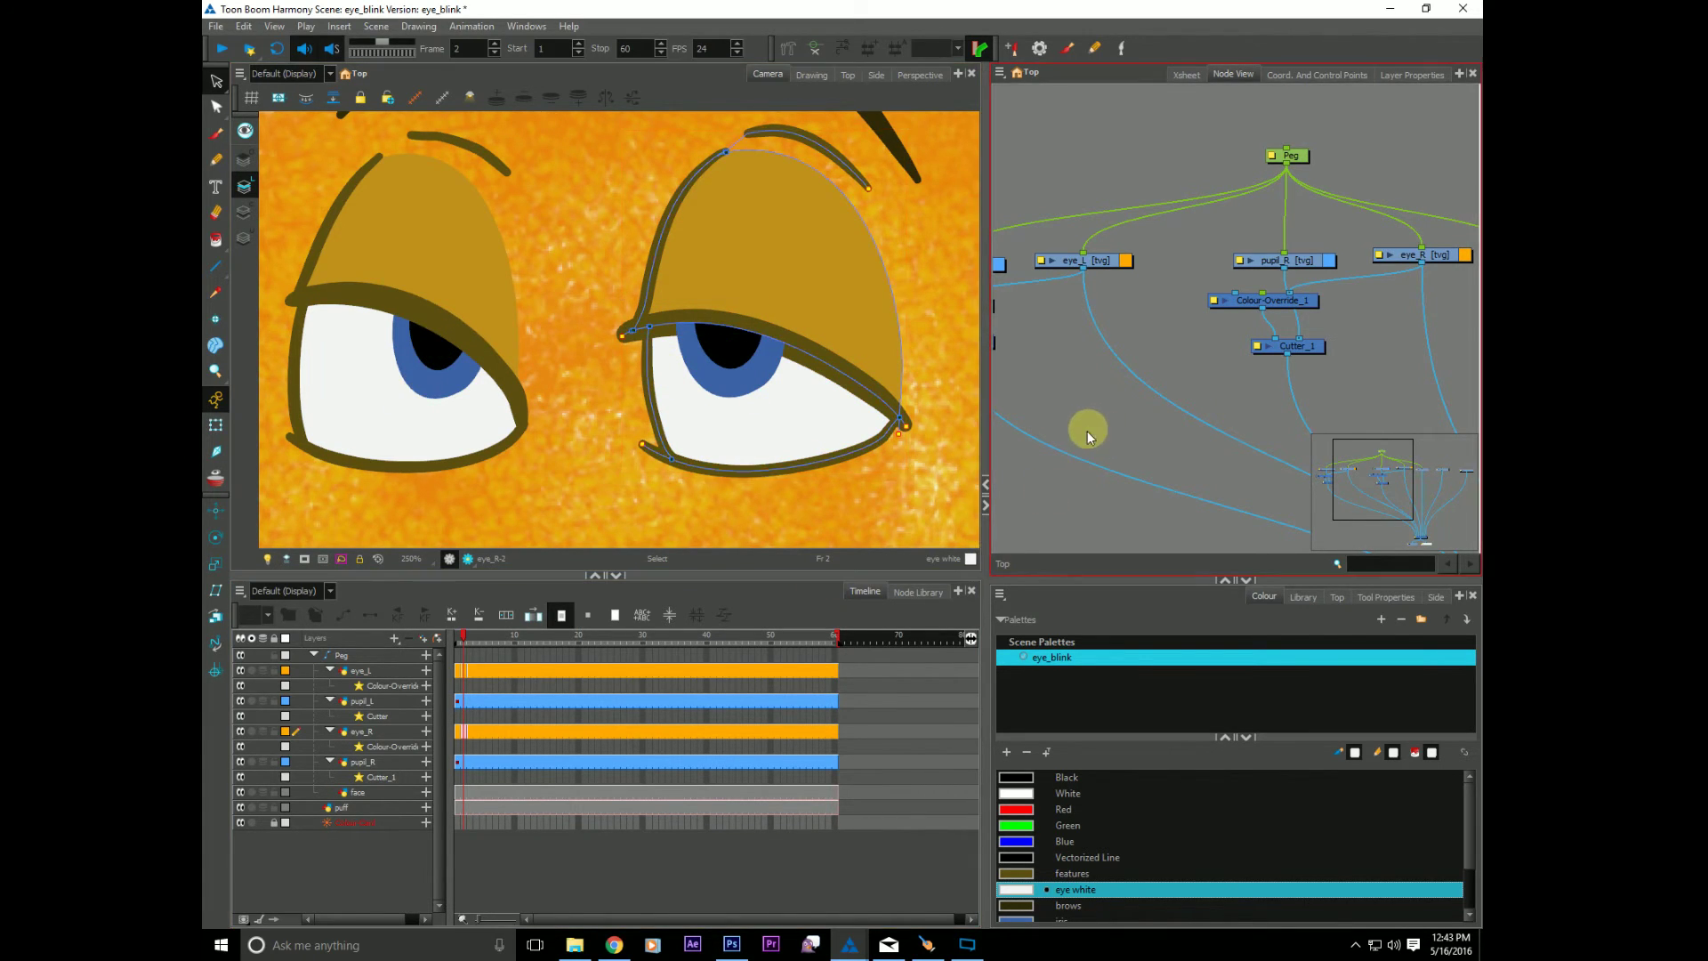
Step: Spread out the Peg, pupil_R and eye_R nodes to make room above Colour-Override_1 in the node network
{"action": "left_click", "coordinate": [773, 301]}
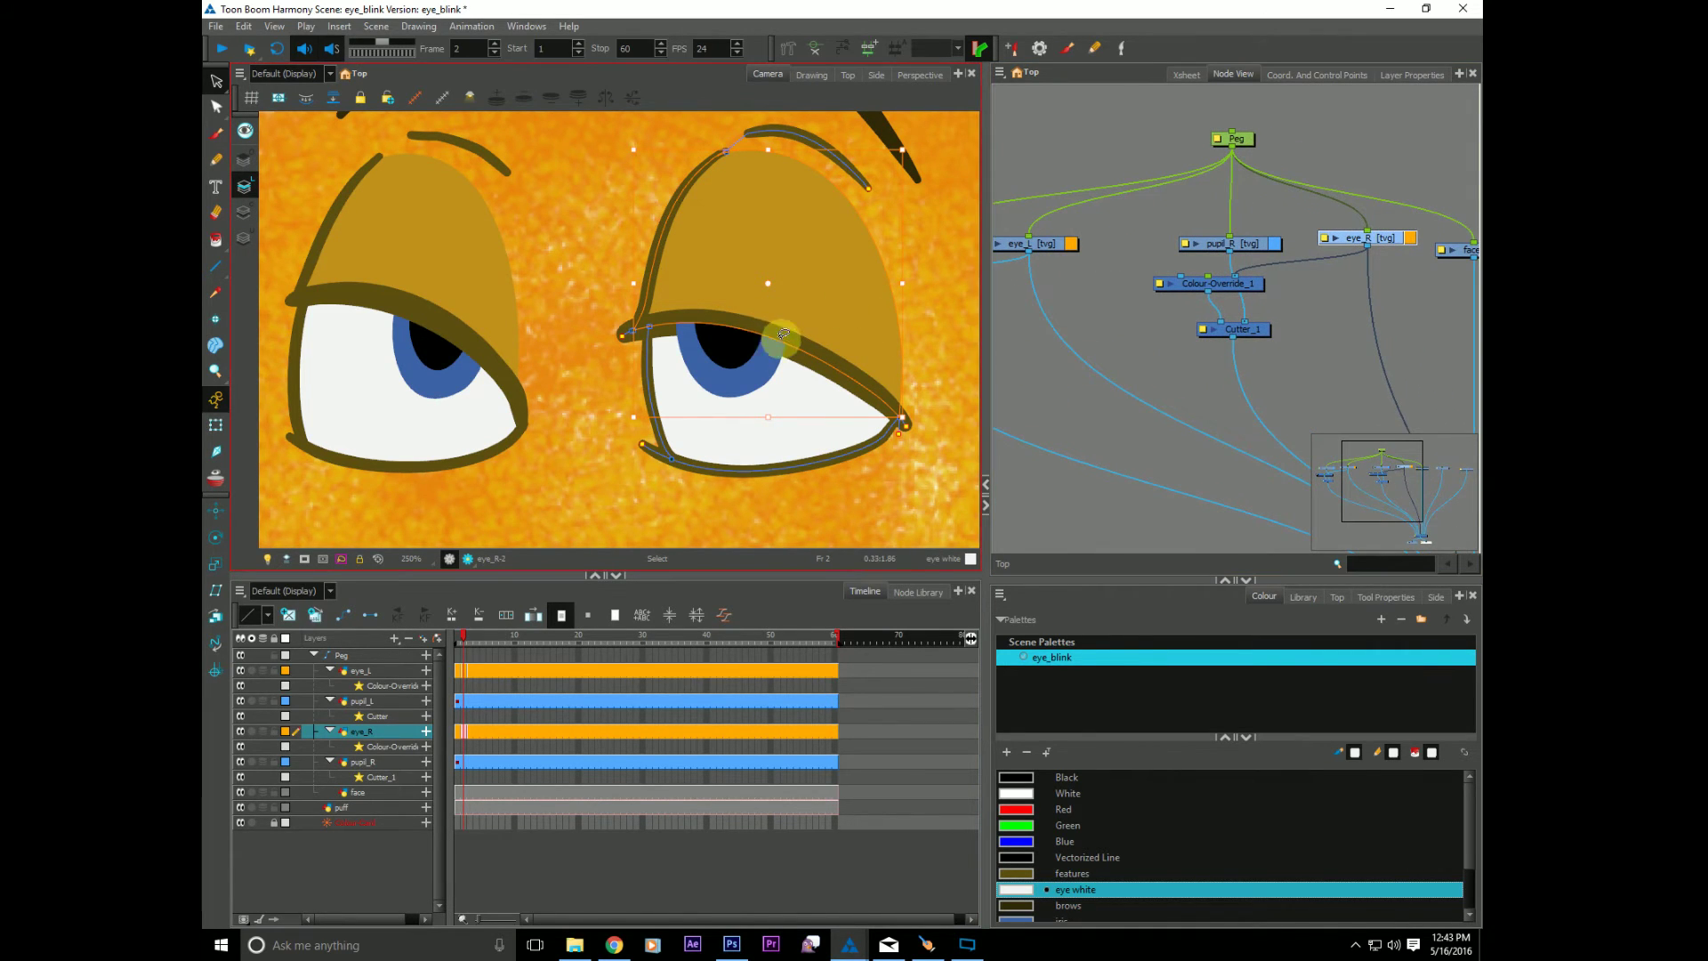
{"action": "left_click_drag", "start_coordinate": [1158, 212], "coordinate": [1269, 338]}
{"action": "left_click", "coordinate": [1223, 208]}
{"action": "scroll", "coordinate": [1228, 213], "scroll_direction": "up", "scroll_amount": 3}
{"action": "left_click_drag", "start_coordinate": [1243, 256], "coordinate": [1243, 161]}
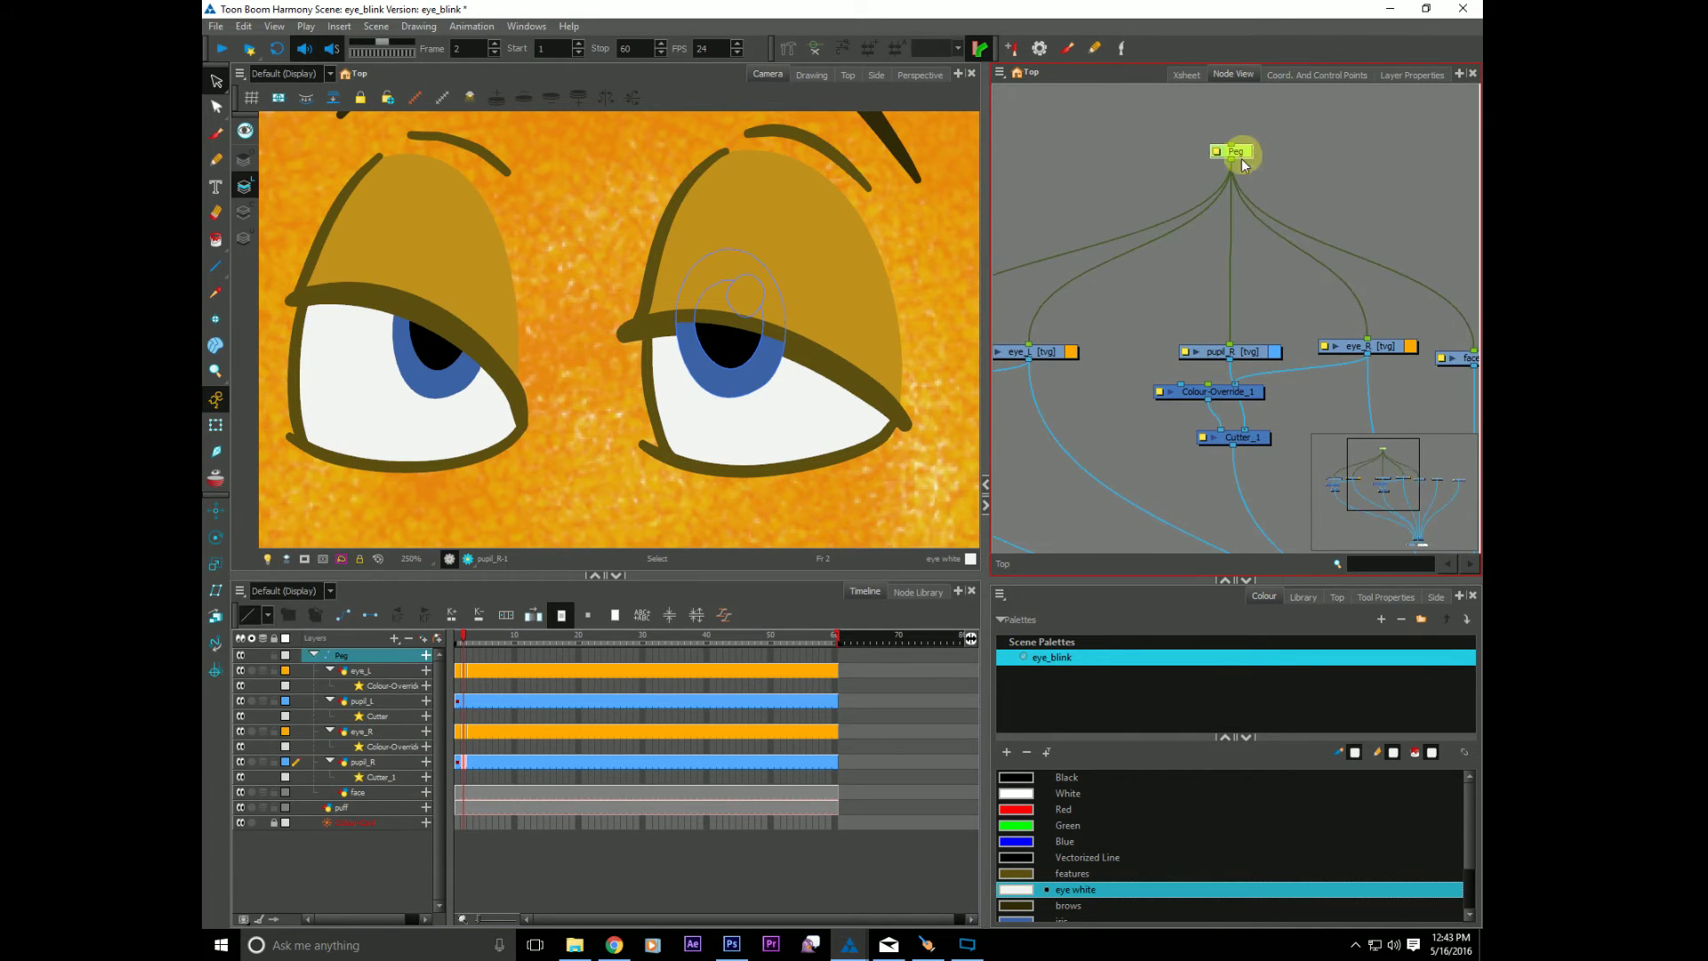
{"action": "left_click_drag", "start_coordinate": [1251, 351], "coordinate": [1250, 325]}
{"action": "left_click_drag", "start_coordinate": [1392, 351], "coordinate": [1397, 335]}
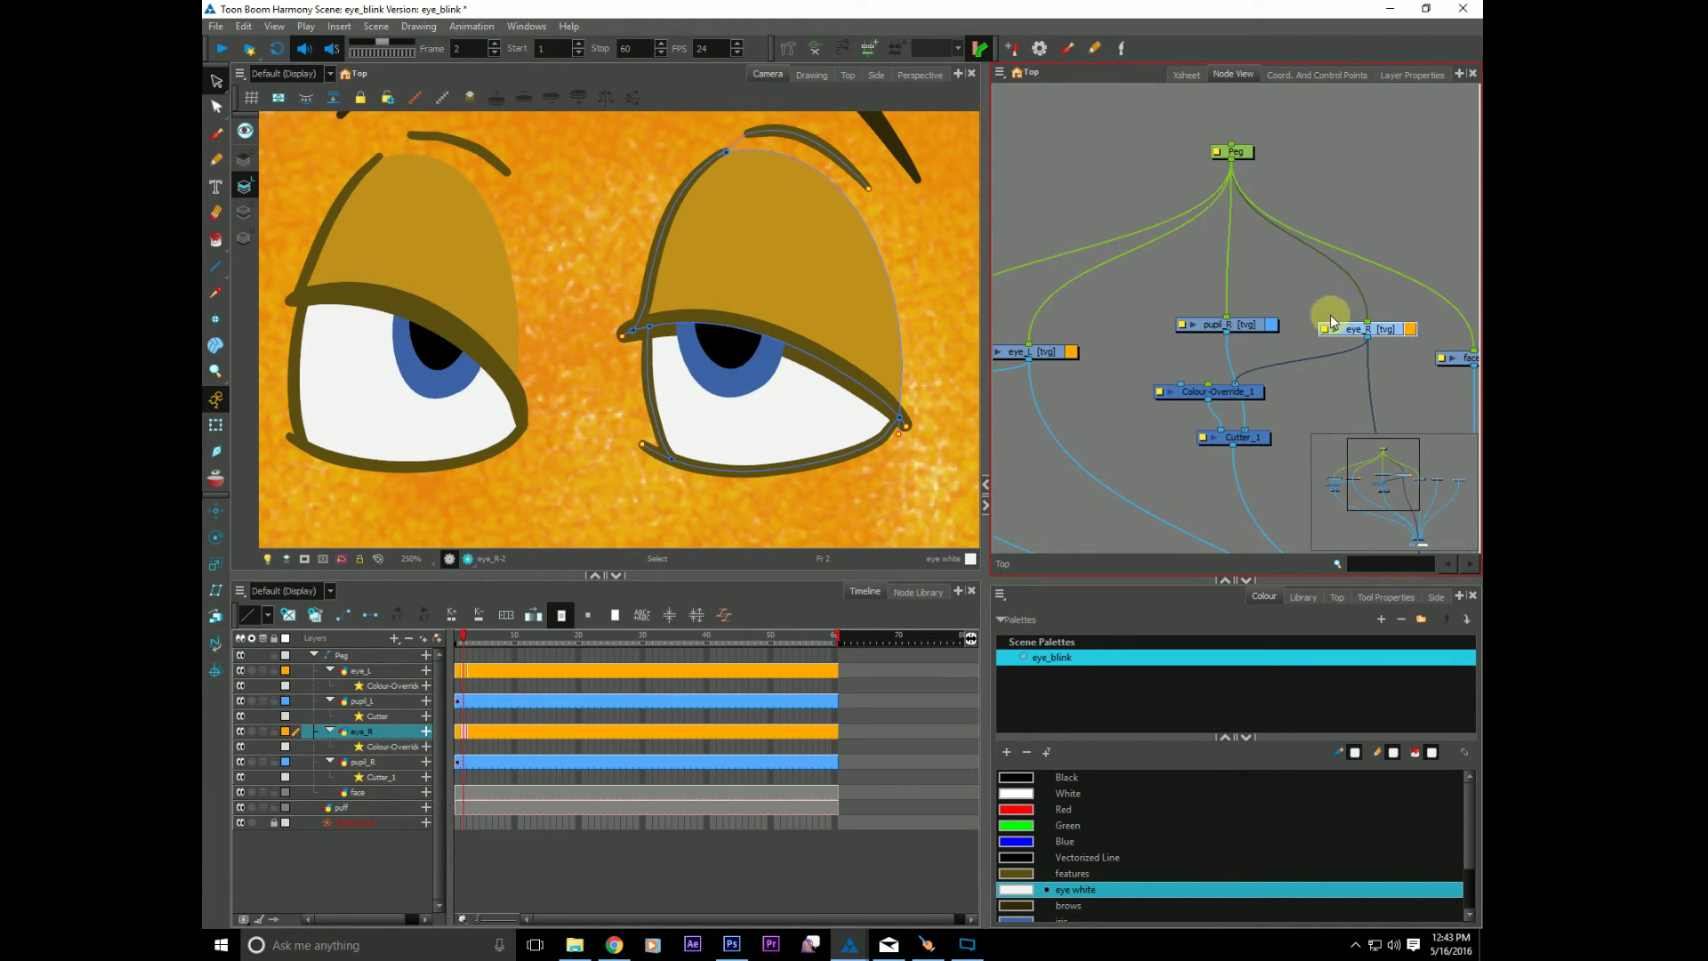
Step: Add an Auto-Patch filter node between pupil_R and Colour-Override_1, and shift the eye_R node up slightly
{"action": "left_click", "coordinate": [917, 590]}
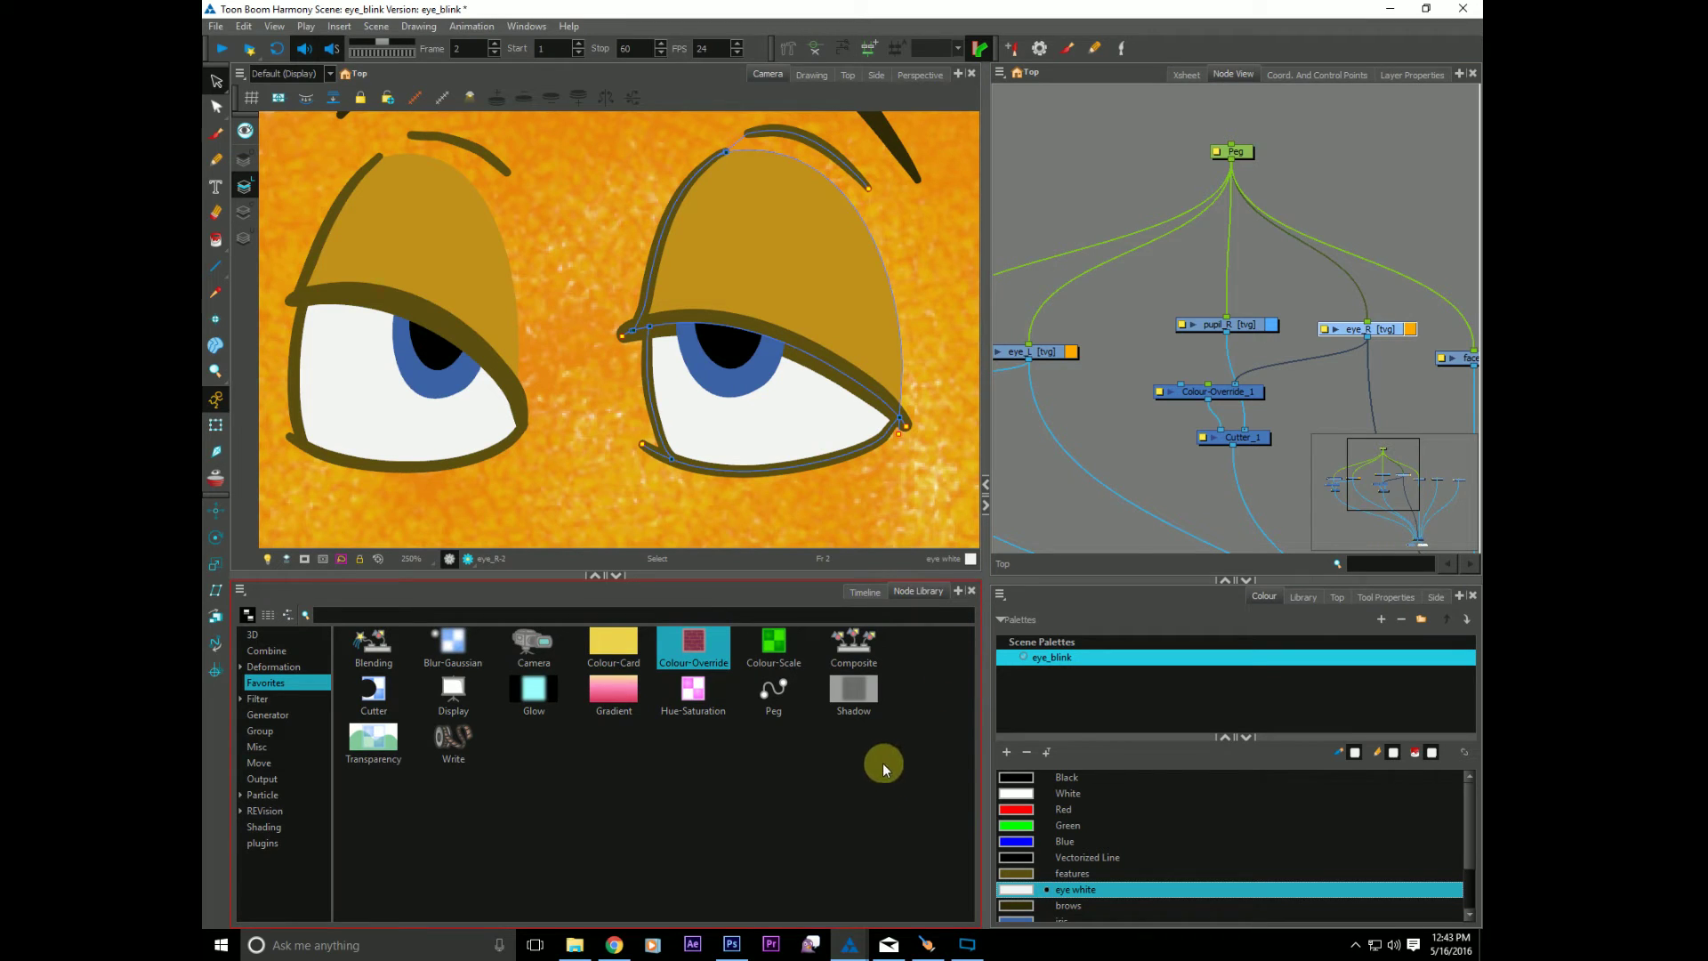
{"action": "left_click", "coordinate": [263, 700]}
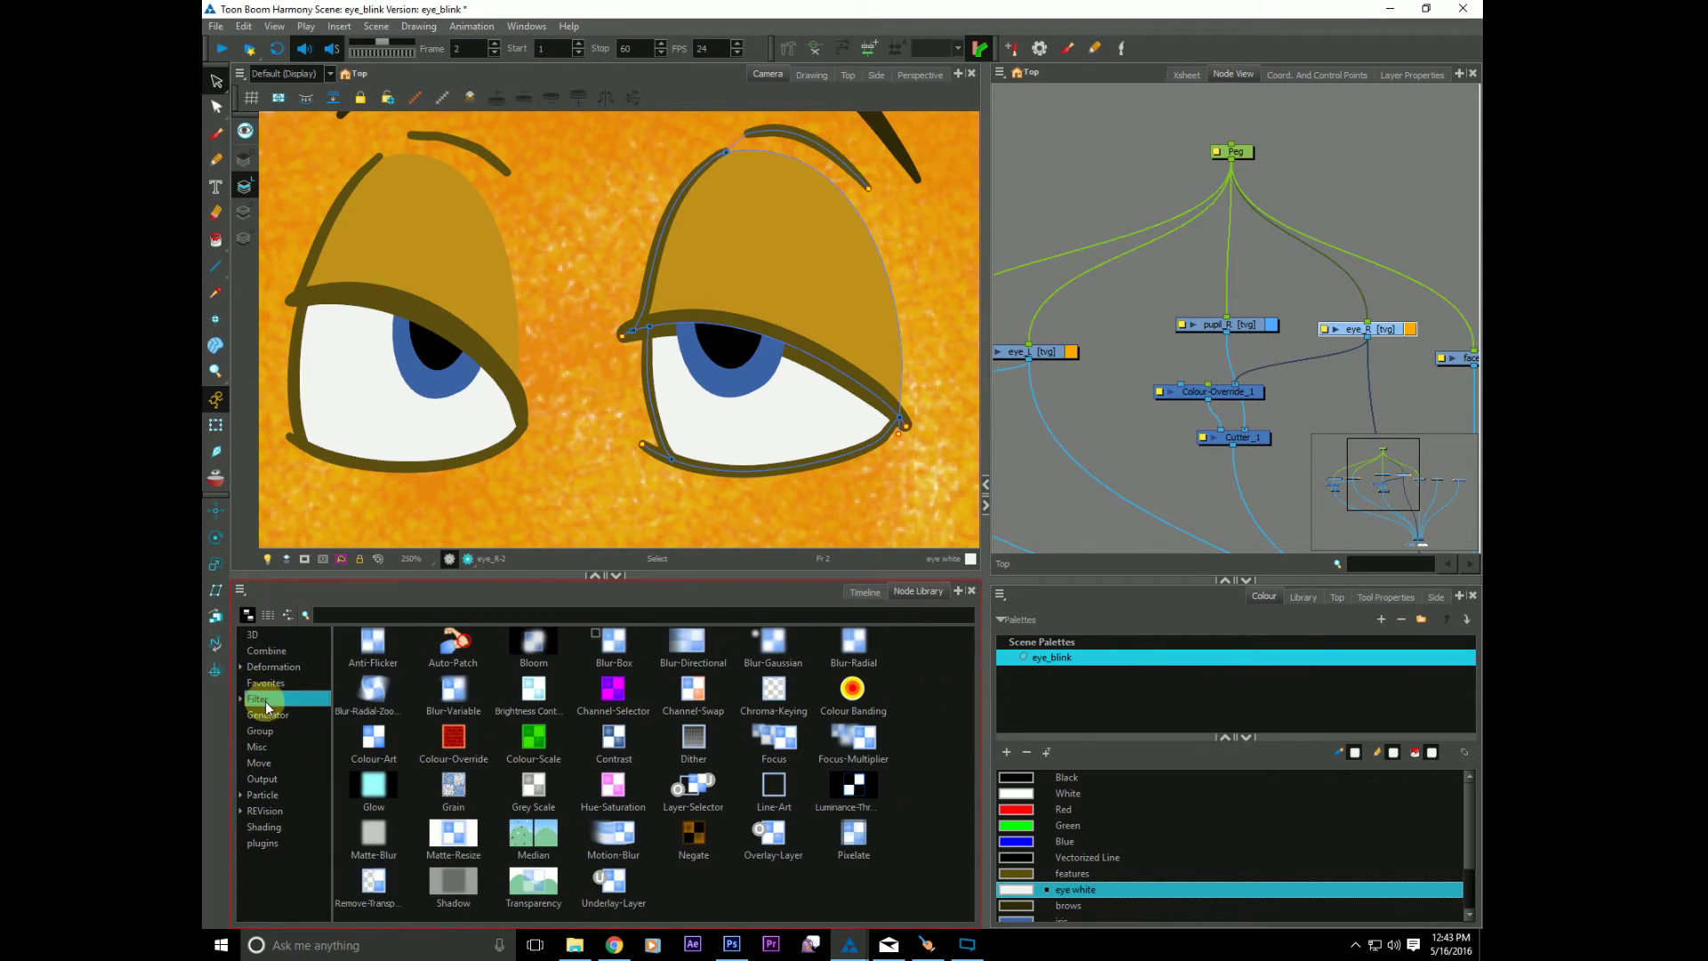
{"action": "left_click", "coordinate": [458, 659]}
{"action": "left_click_drag", "start_coordinate": [464, 669], "coordinate": [1267, 316]}
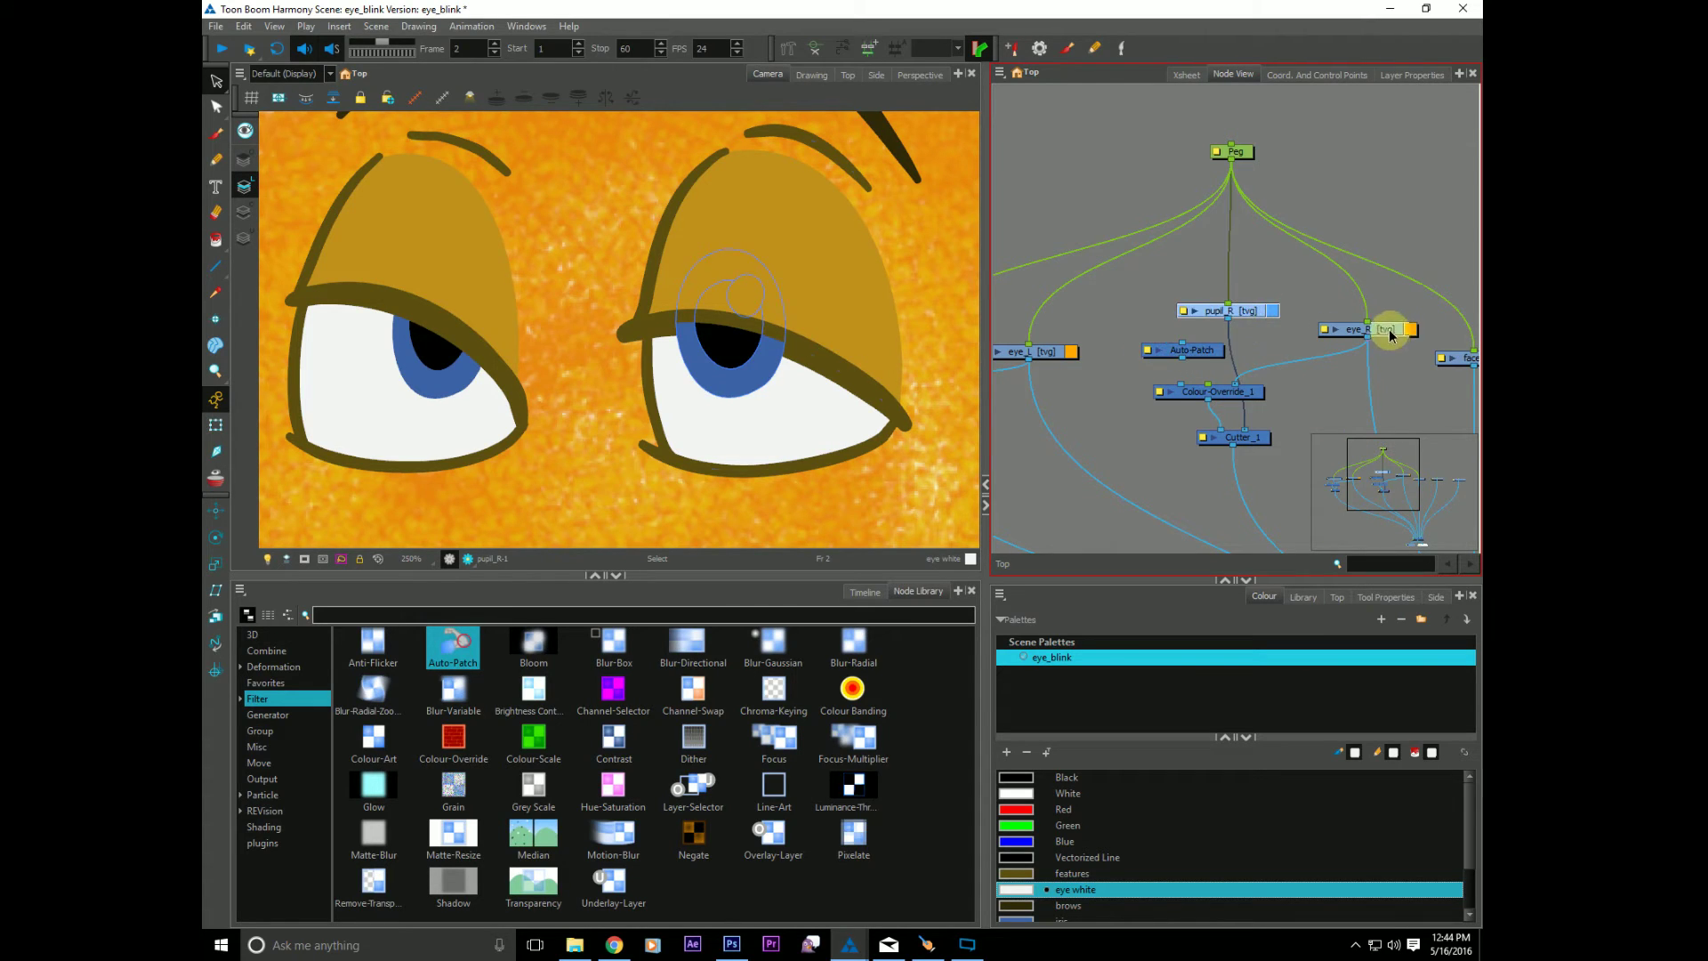
{"action": "left_click_drag", "start_coordinate": [1392, 333], "coordinate": [1393, 315]}
Step: Open eye_R on its own for drawing and cut its eye-white fill out of the Line Art layer
{"action": "left_click", "coordinate": [812, 74]}
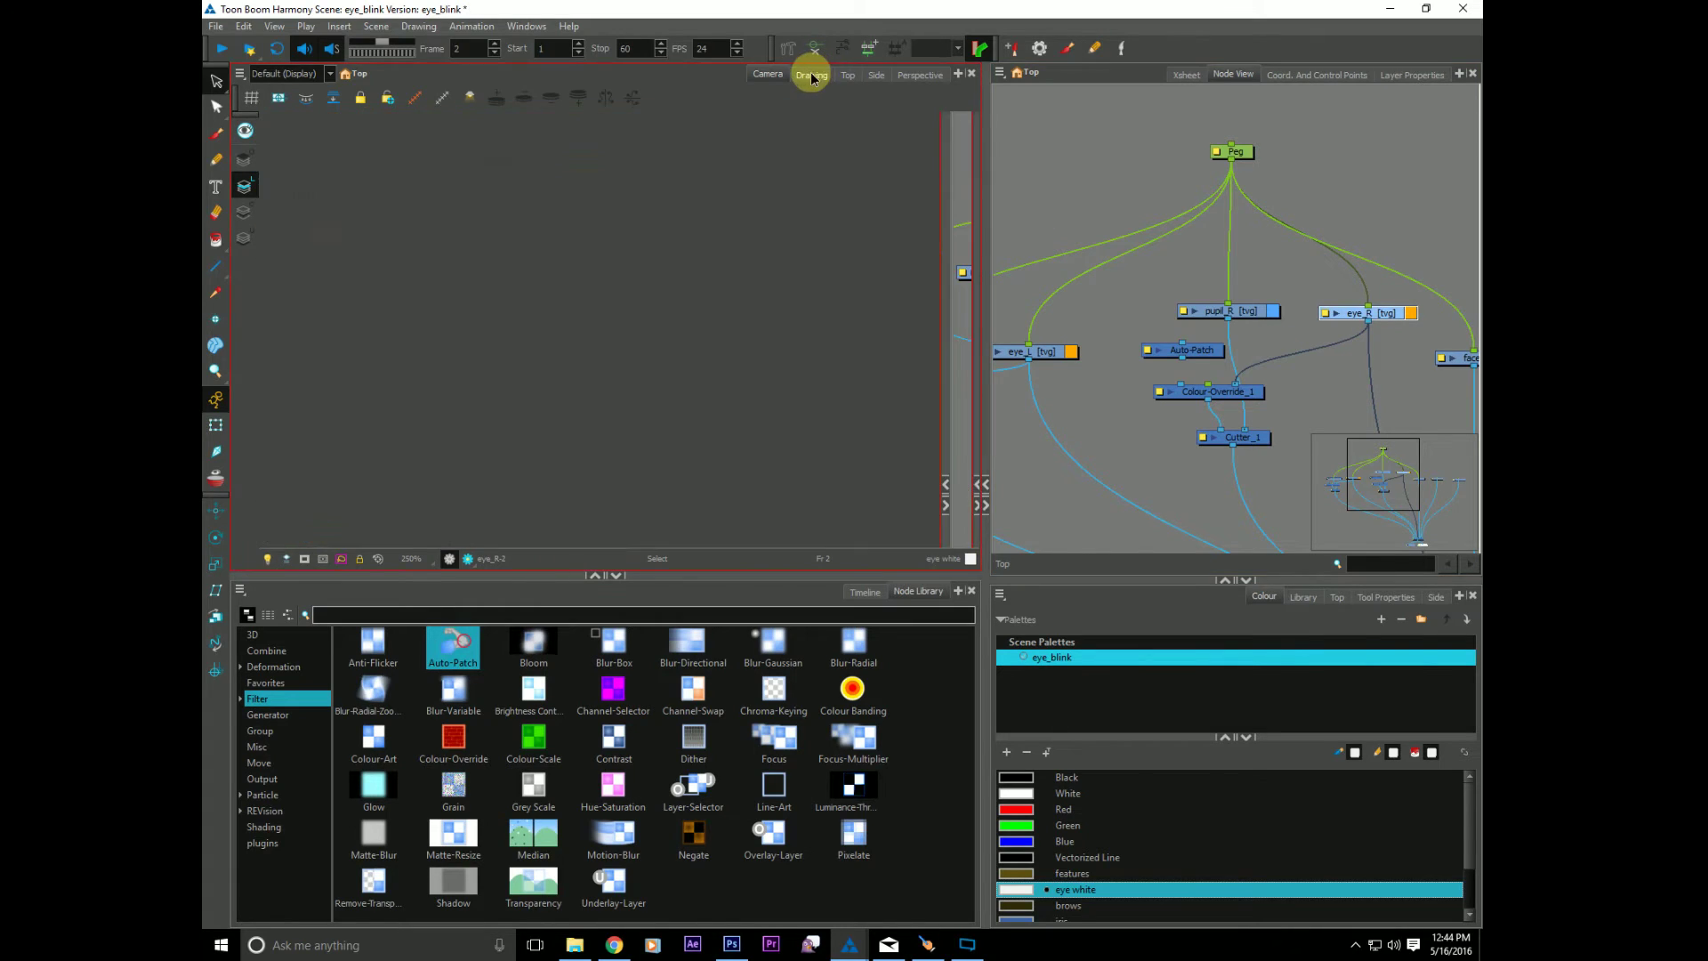
{"action": "key", "text": "space"}
{"action": "scroll", "coordinate": [611, 343], "scroll_direction": "up", "scroll_amount": 5}
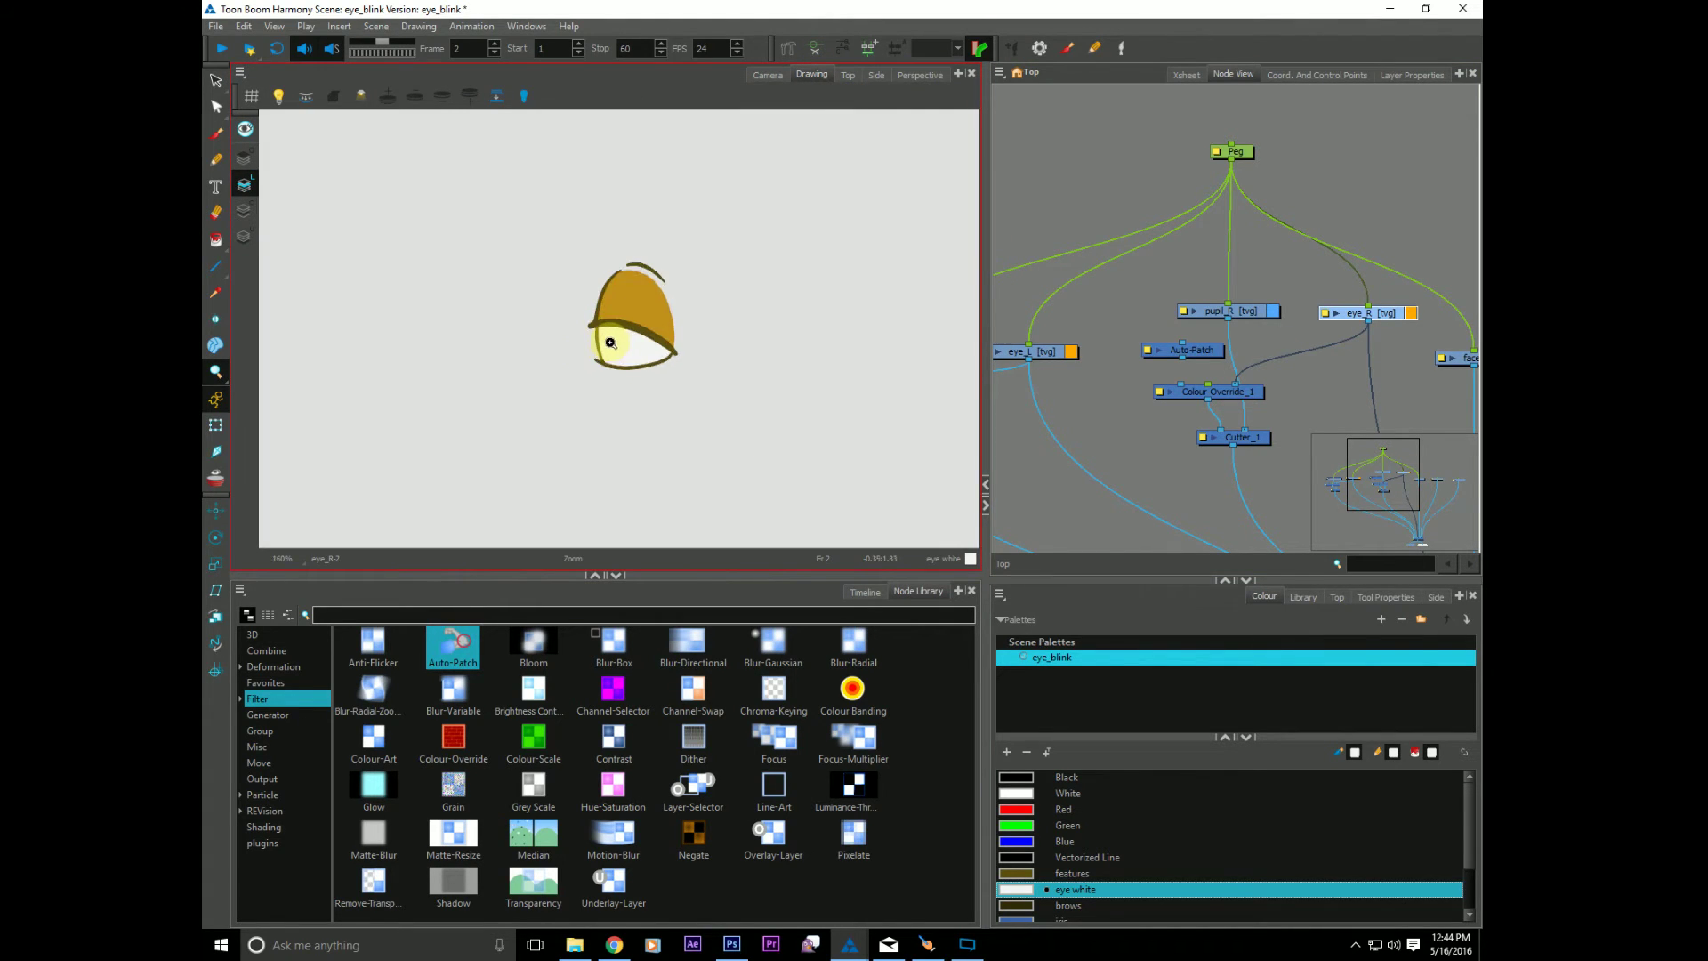
{"action": "mouse_move", "coordinate": [600, 379]}
{"action": "left_mouse_down"}
{"action": "mouse_move", "coordinate": [601, 435]}
{"action": "mouse_move", "coordinate": [649, 421]}
{"action": "left_mouse_up"}
{"action": "left_click", "coordinate": [216, 80]}
{"action": "left_click", "coordinate": [641, 419]}
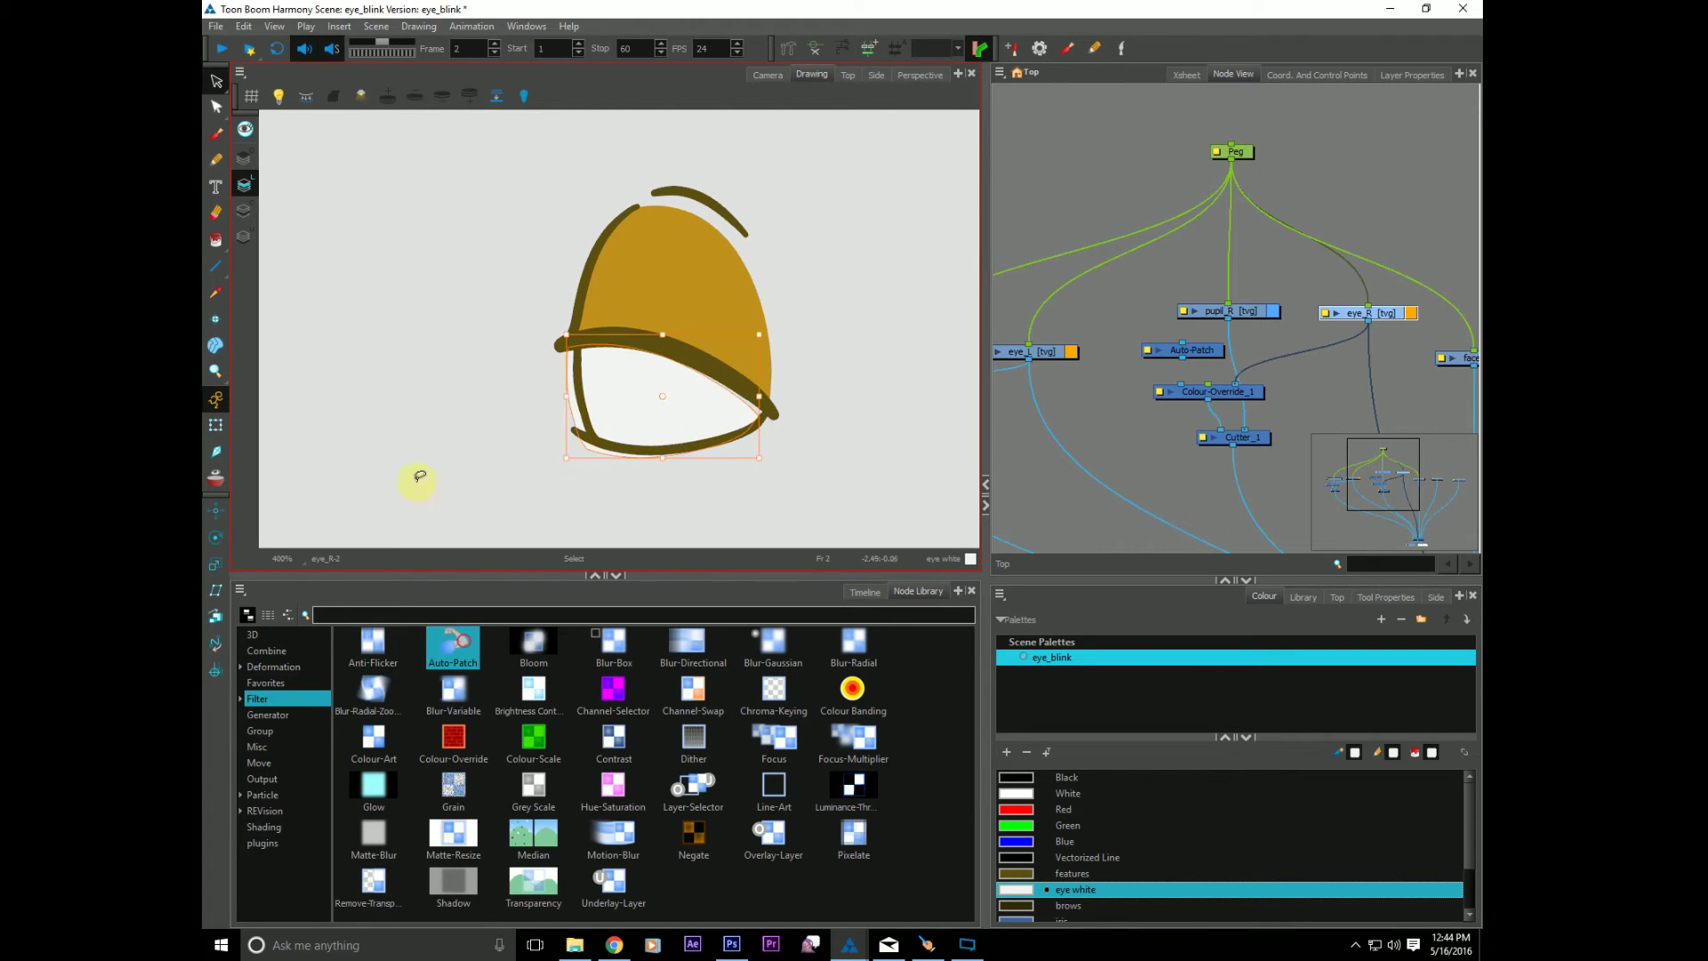
{"action": "key", "text": "ctrl+z"}
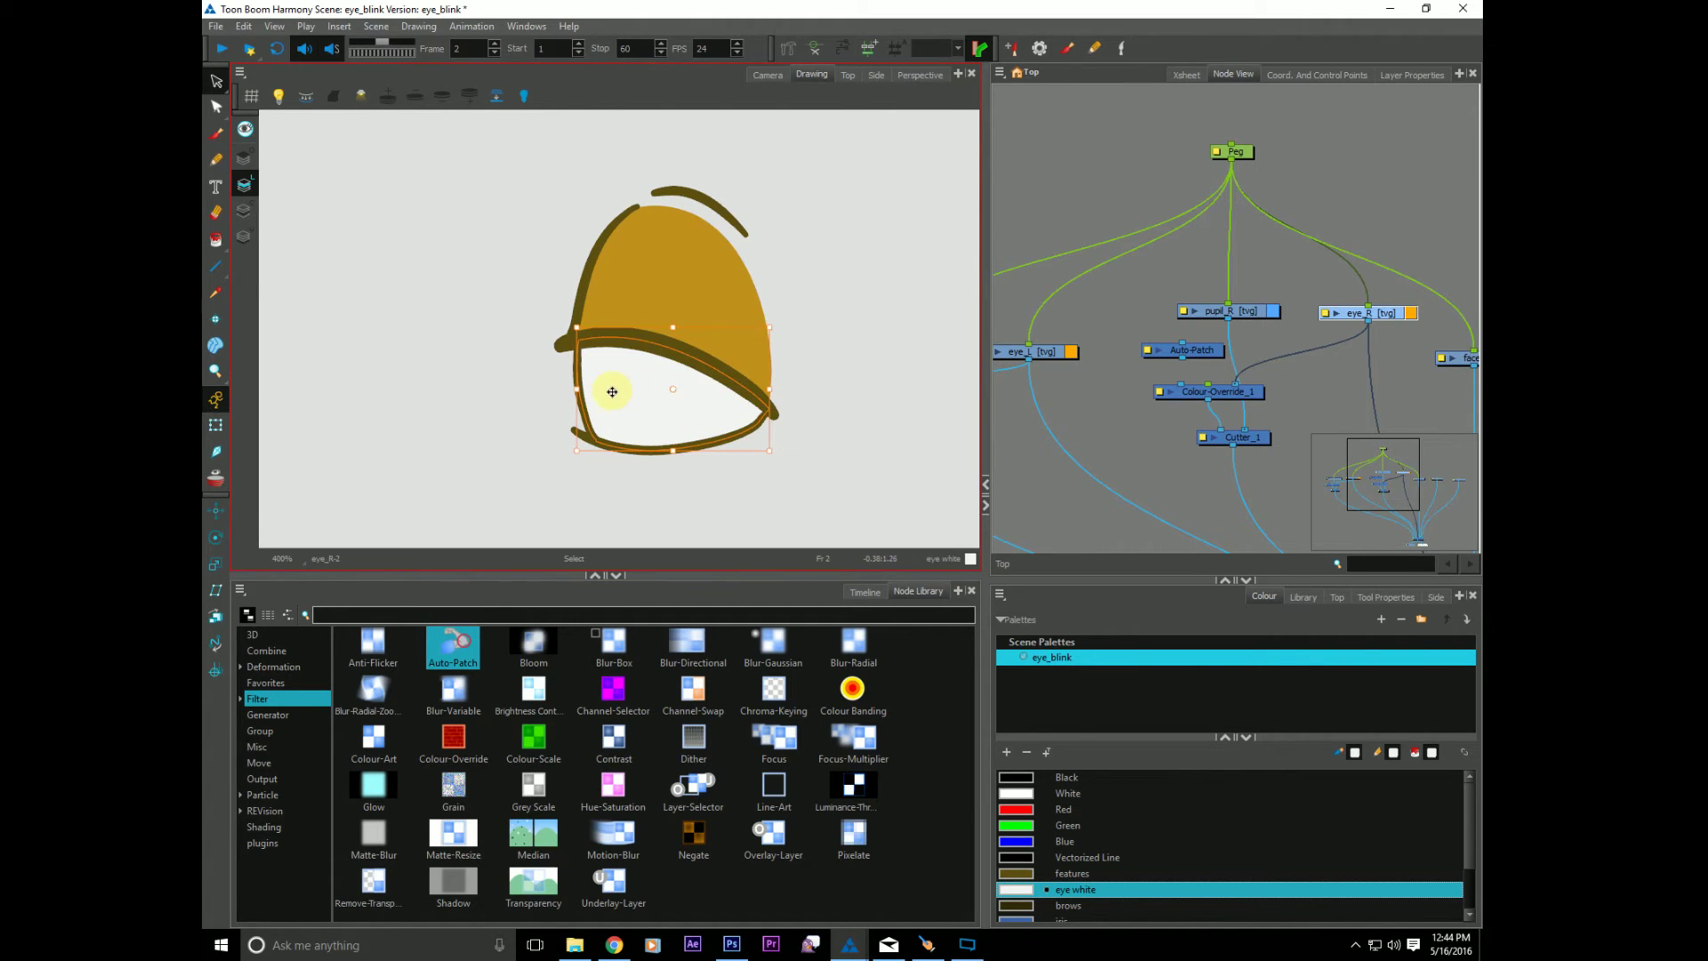
{"action": "key", "text": "Delete"}
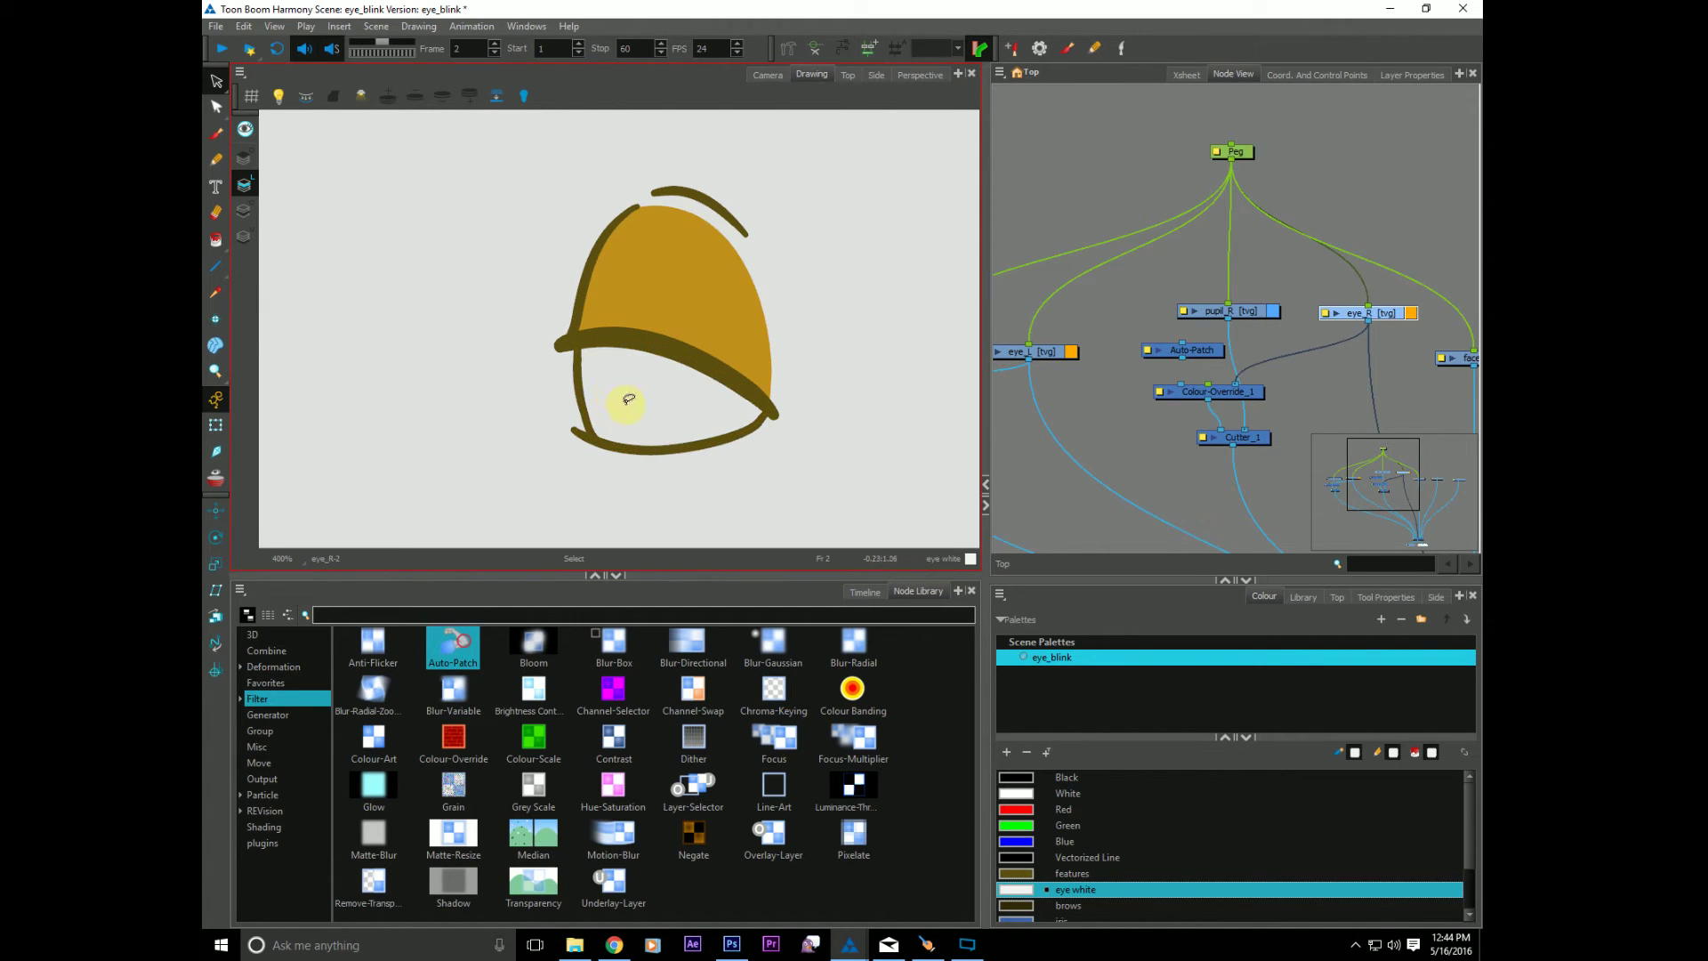
Step: Paste the eye-white fill into eye_R's Colour Art layer and preview all art layers together
{"action": "left_click", "coordinate": [244, 211]}
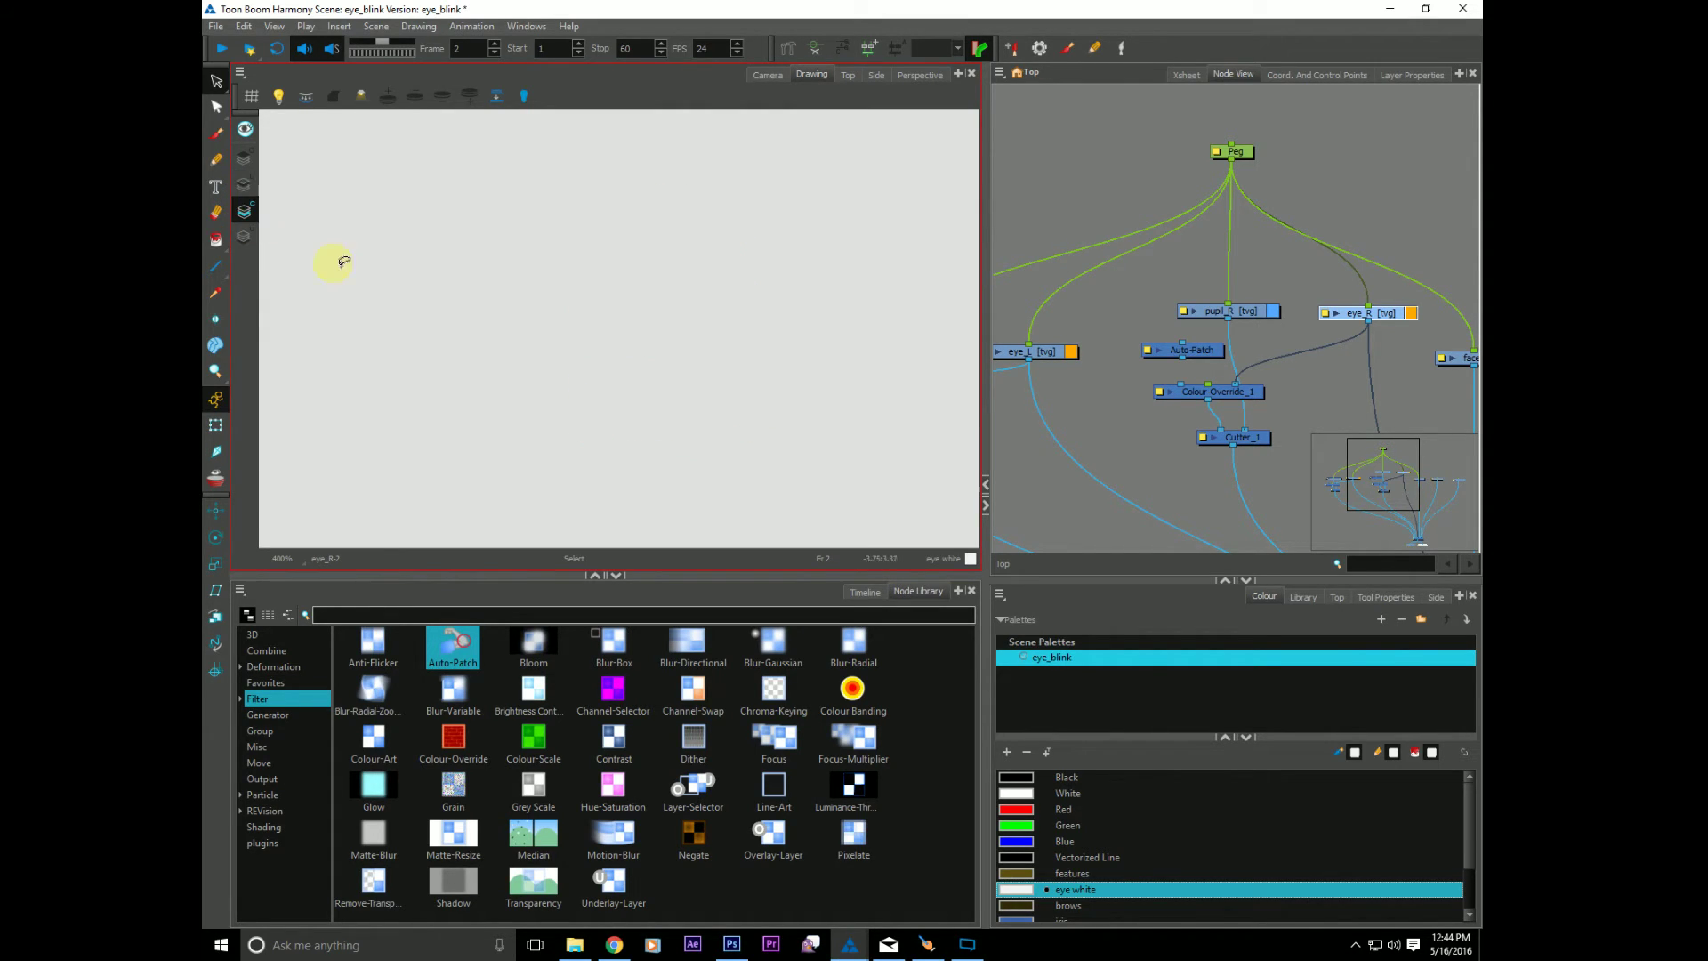
{"action": "key", "text": "ctrl+v"}
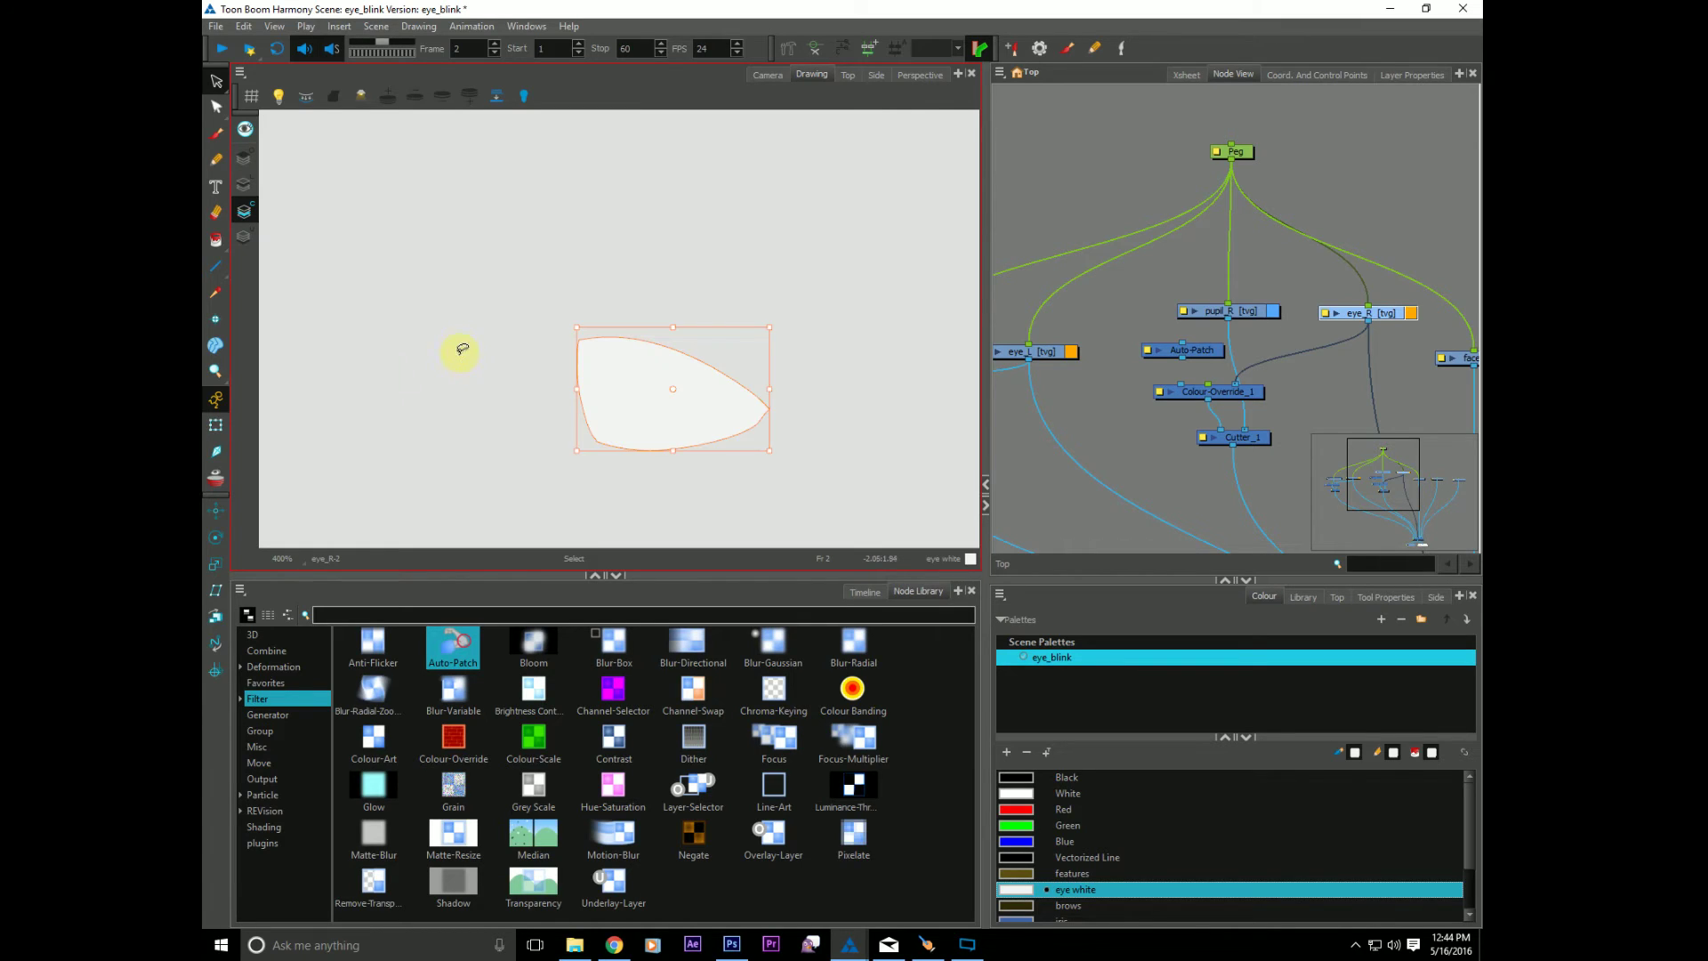
{"action": "left_click", "coordinate": [245, 129]}
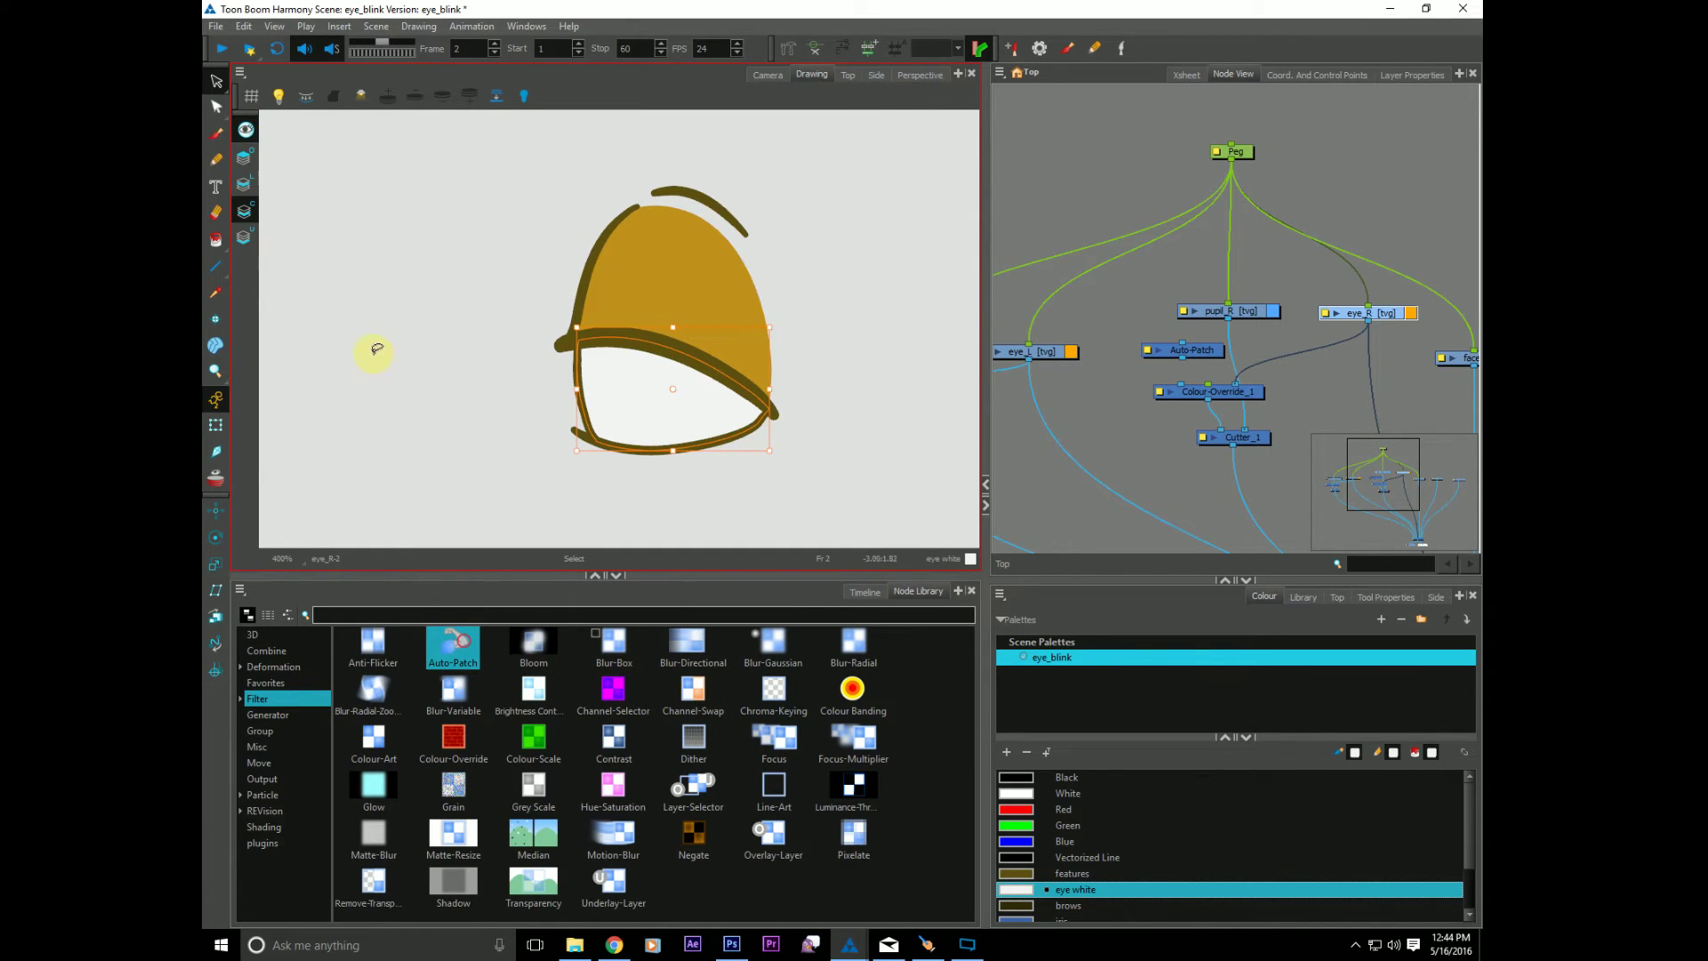
{"action": "left_click", "coordinate": [245, 132]}
{"action": "left_click", "coordinate": [245, 185]}
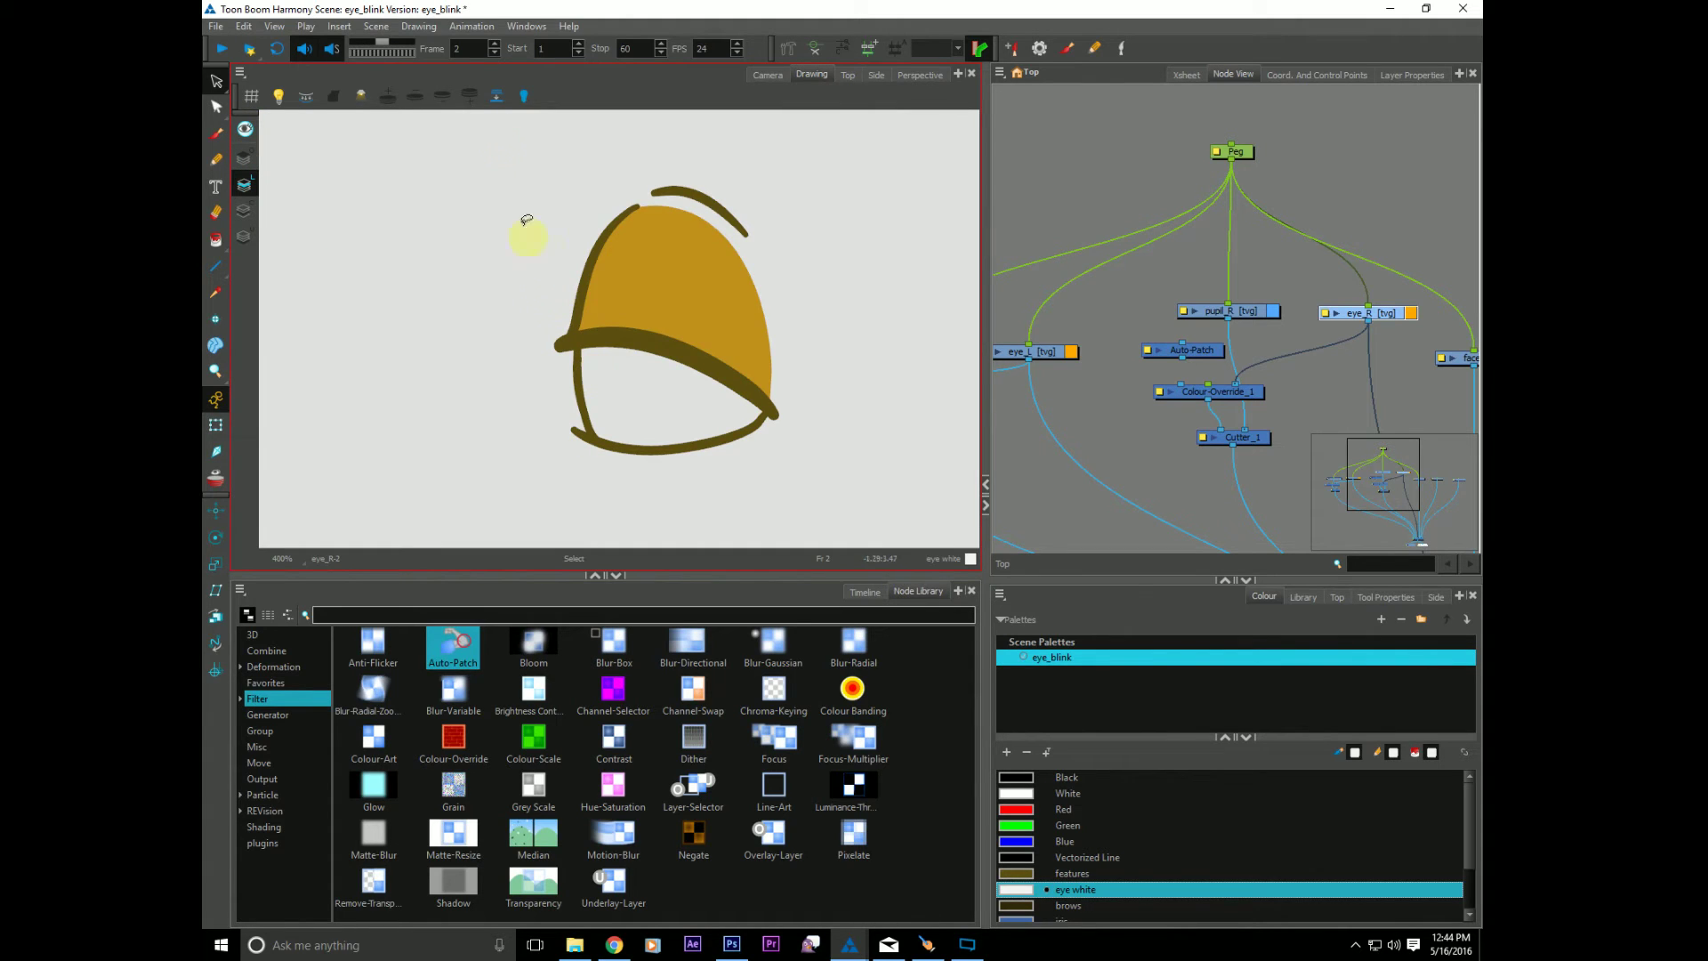
Step: Compare the contents of eye_R's Line Art and Colour Art layers in backlight mode
{"action": "left_click", "coordinate": [524, 96]}
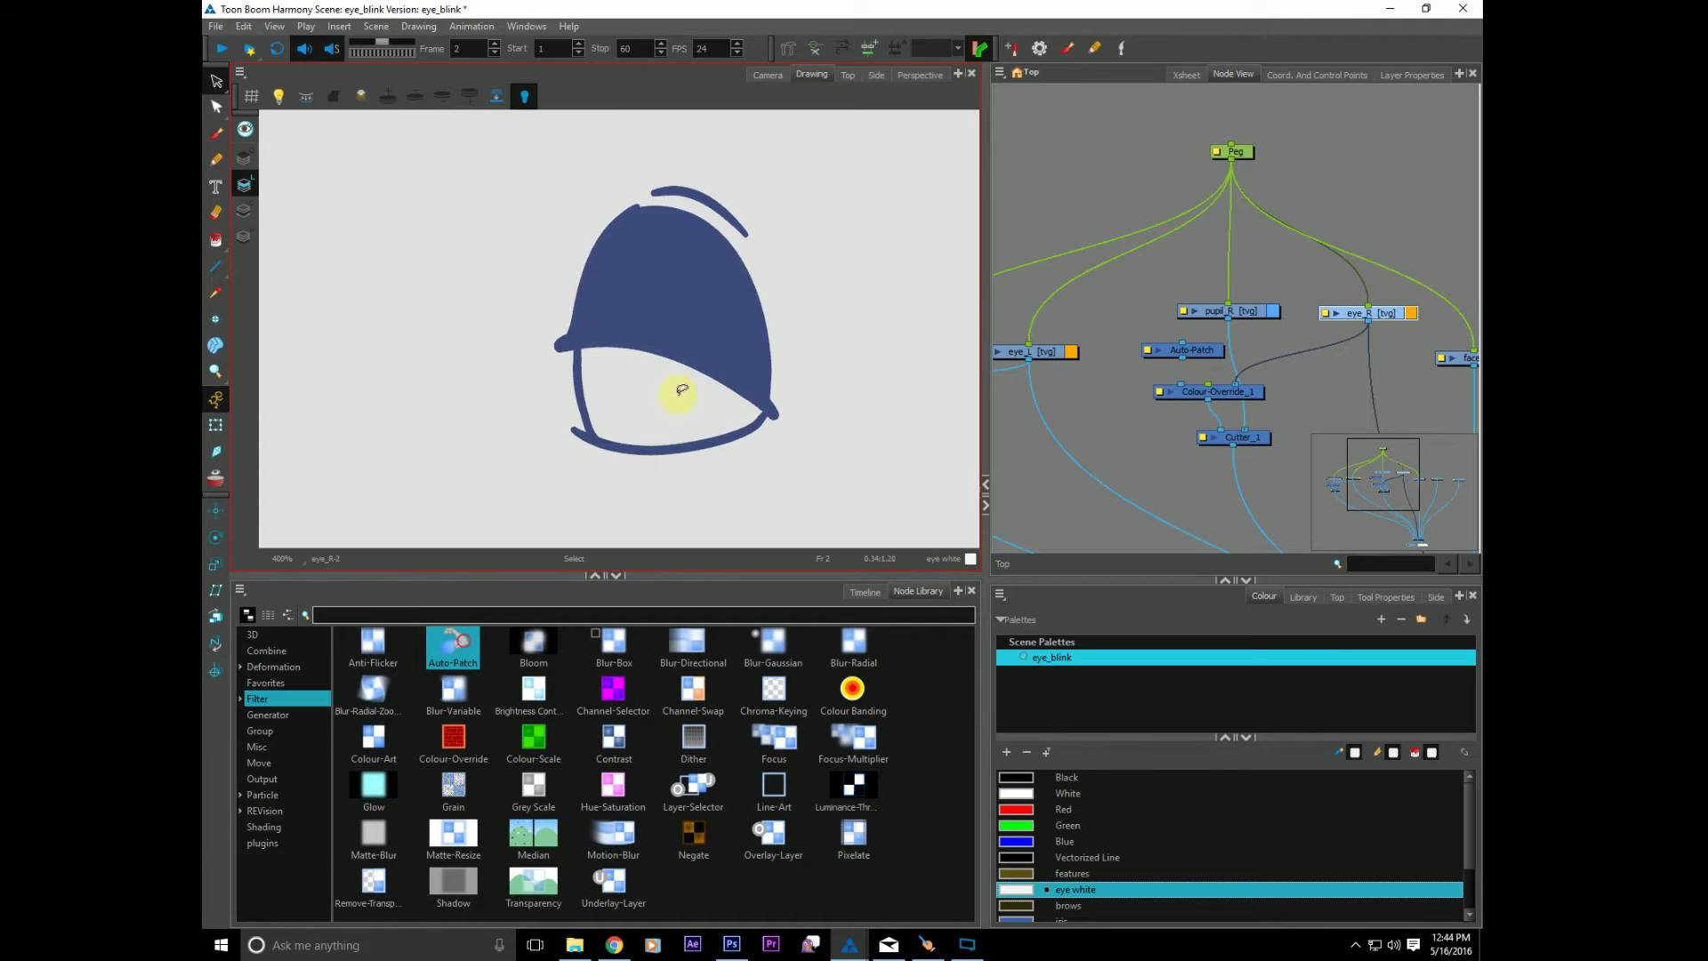
{"action": "left_click", "coordinate": [243, 210]}
{"action": "left_click", "coordinate": [243, 185]}
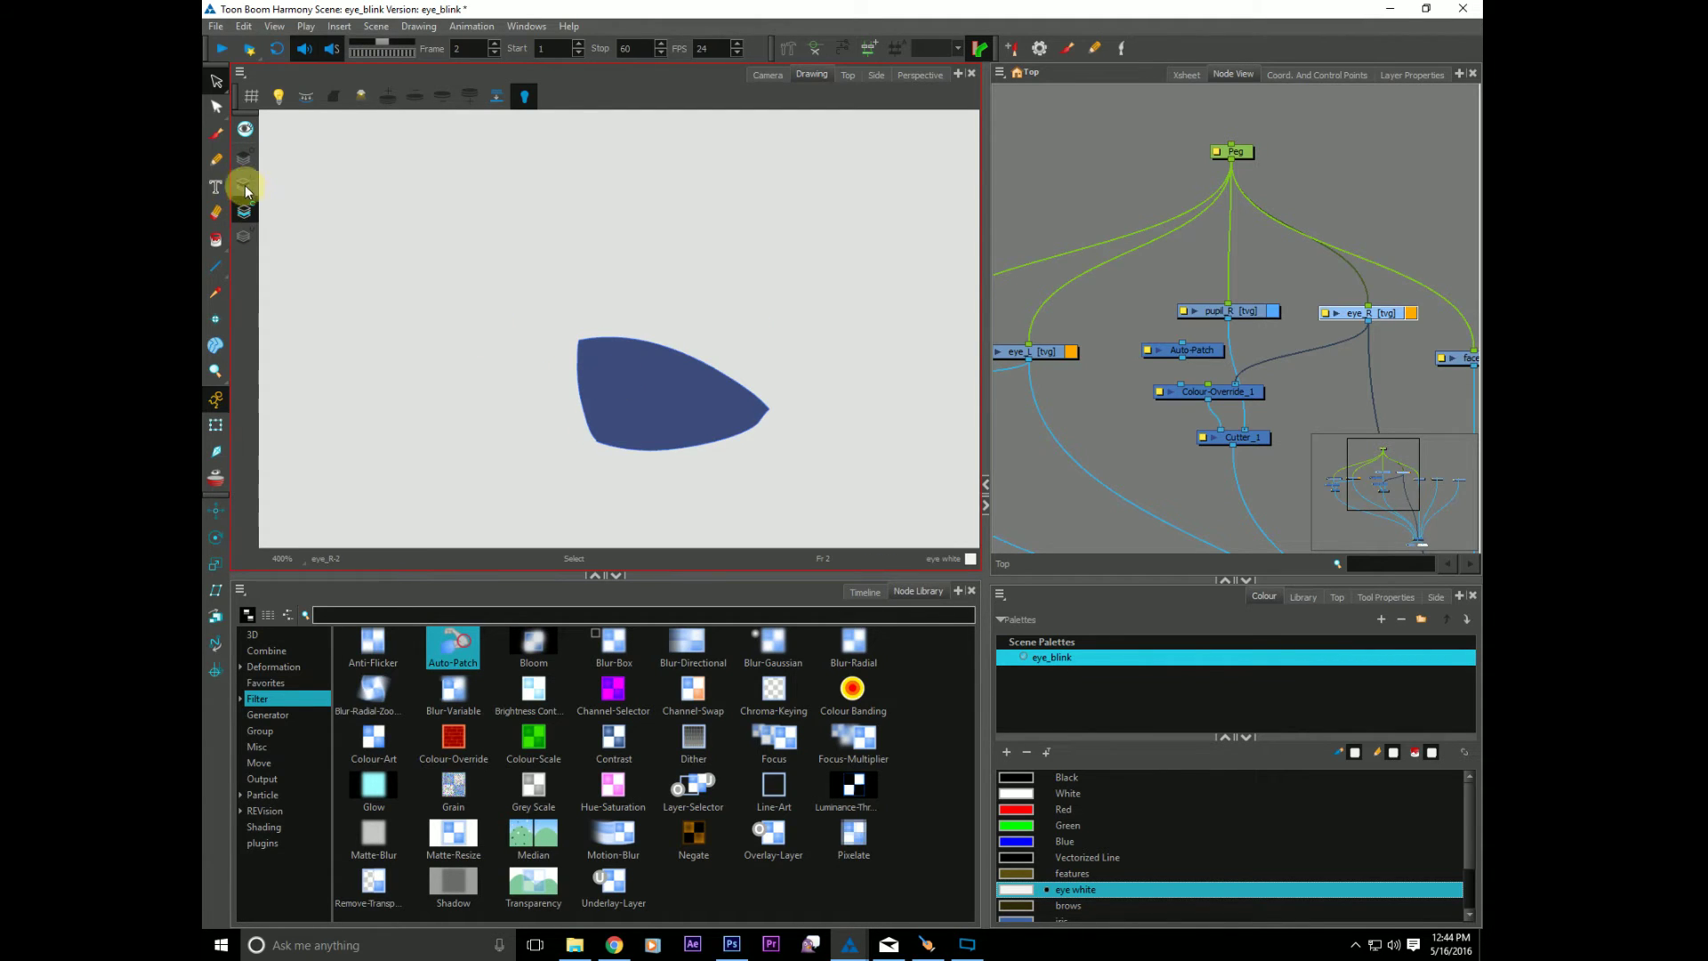
{"action": "left_click", "coordinate": [528, 96]}
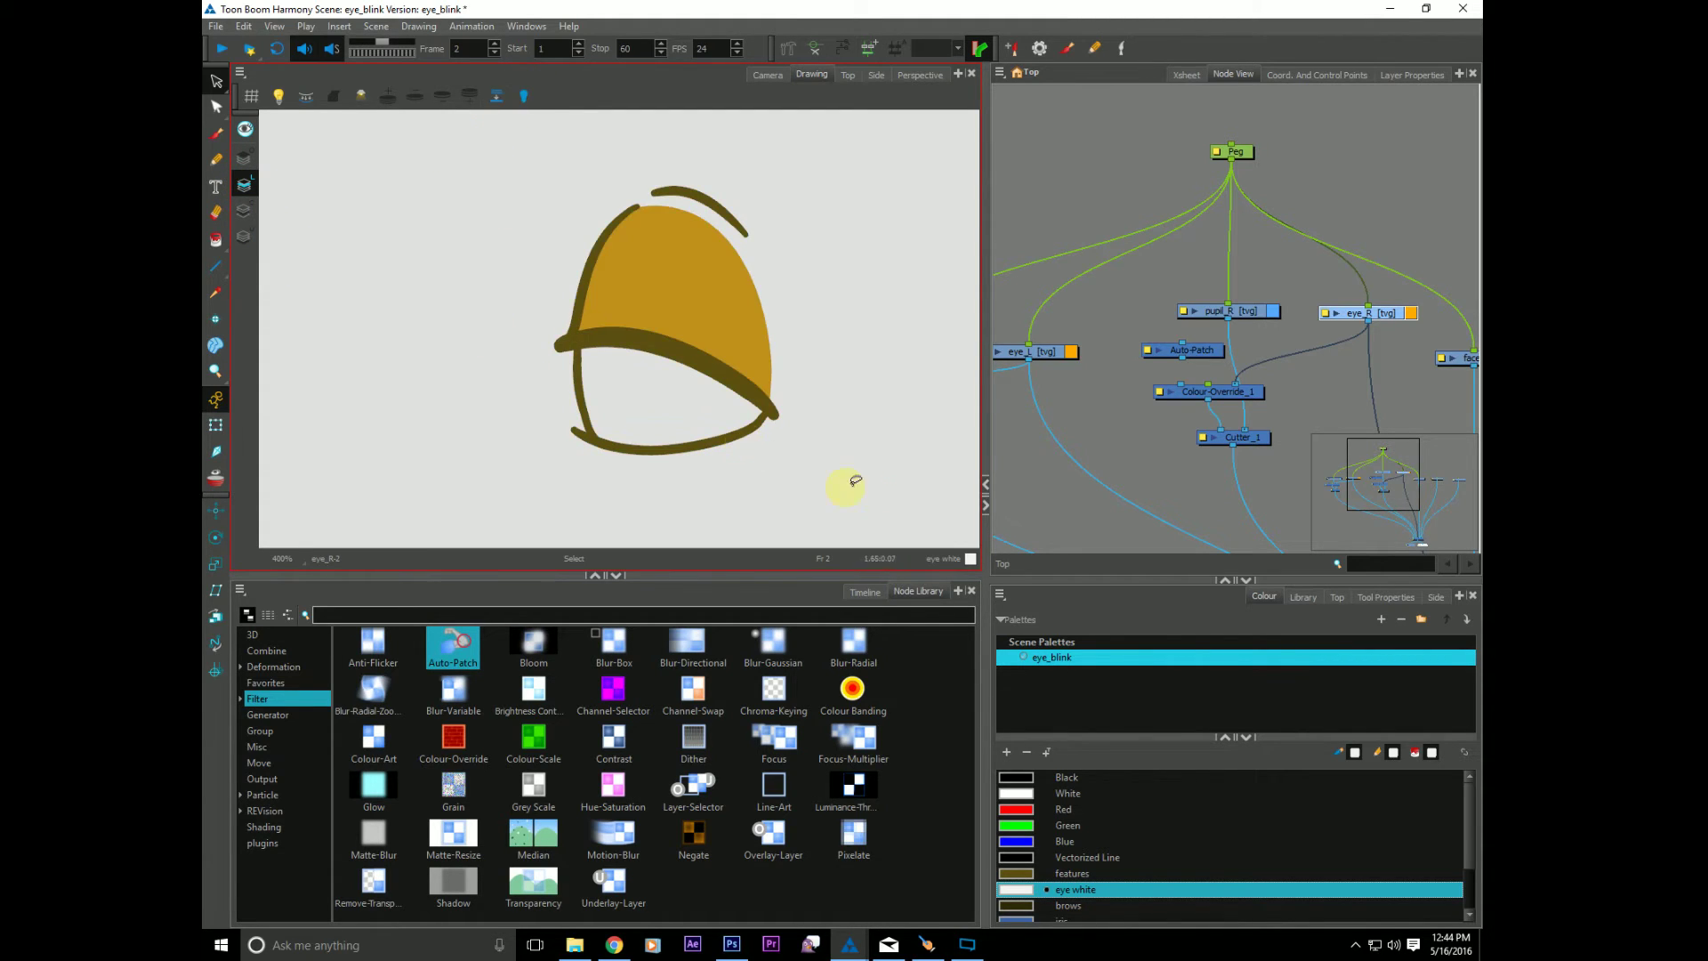
Step: In the full scene, connect eye_R to the Auto-Patch node and detach Colour-Override_1, parking it beside the Peg
{"action": "left_click", "coordinate": [767, 74]}
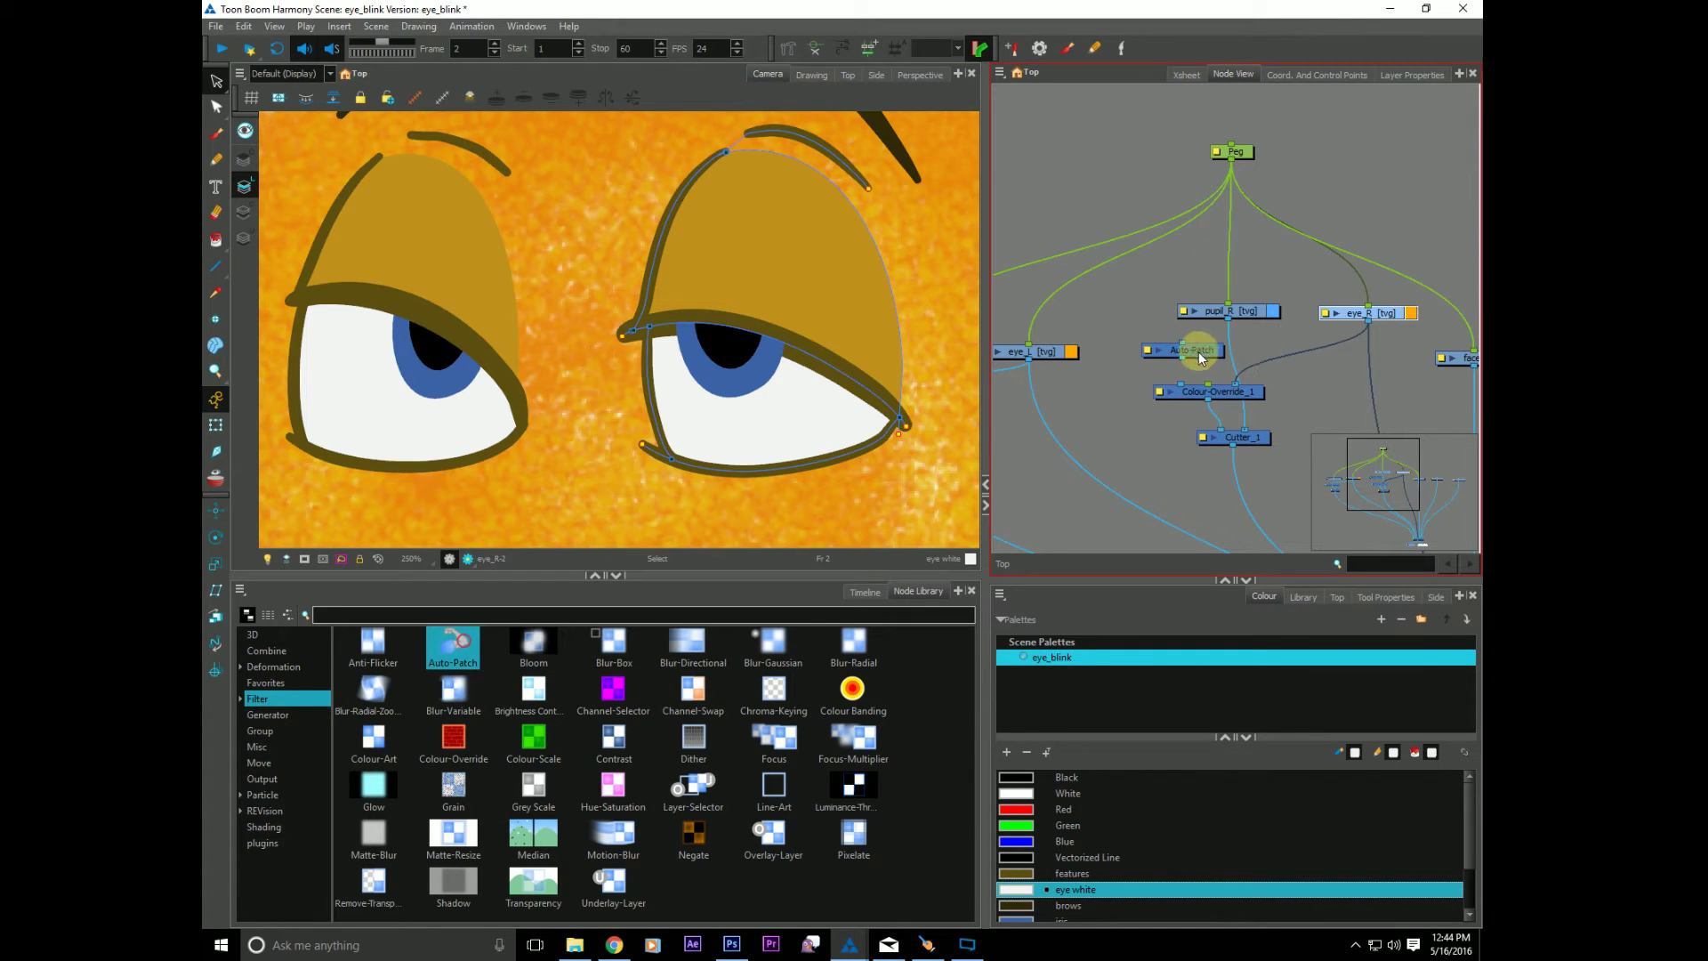
{"action": "mouse_move", "coordinate": [1196, 351]}
{"action": "left_mouse_down"}
{"action": "mouse_move", "coordinate": [1136, 332]}
{"action": "mouse_move", "coordinate": [1189, 374]}
{"action": "mouse_move", "coordinate": [1180, 361]}
{"action": "left_mouse_up"}
{"action": "left_click_drag", "start_coordinate": [1148, 248], "coordinate": [1128, 241]}
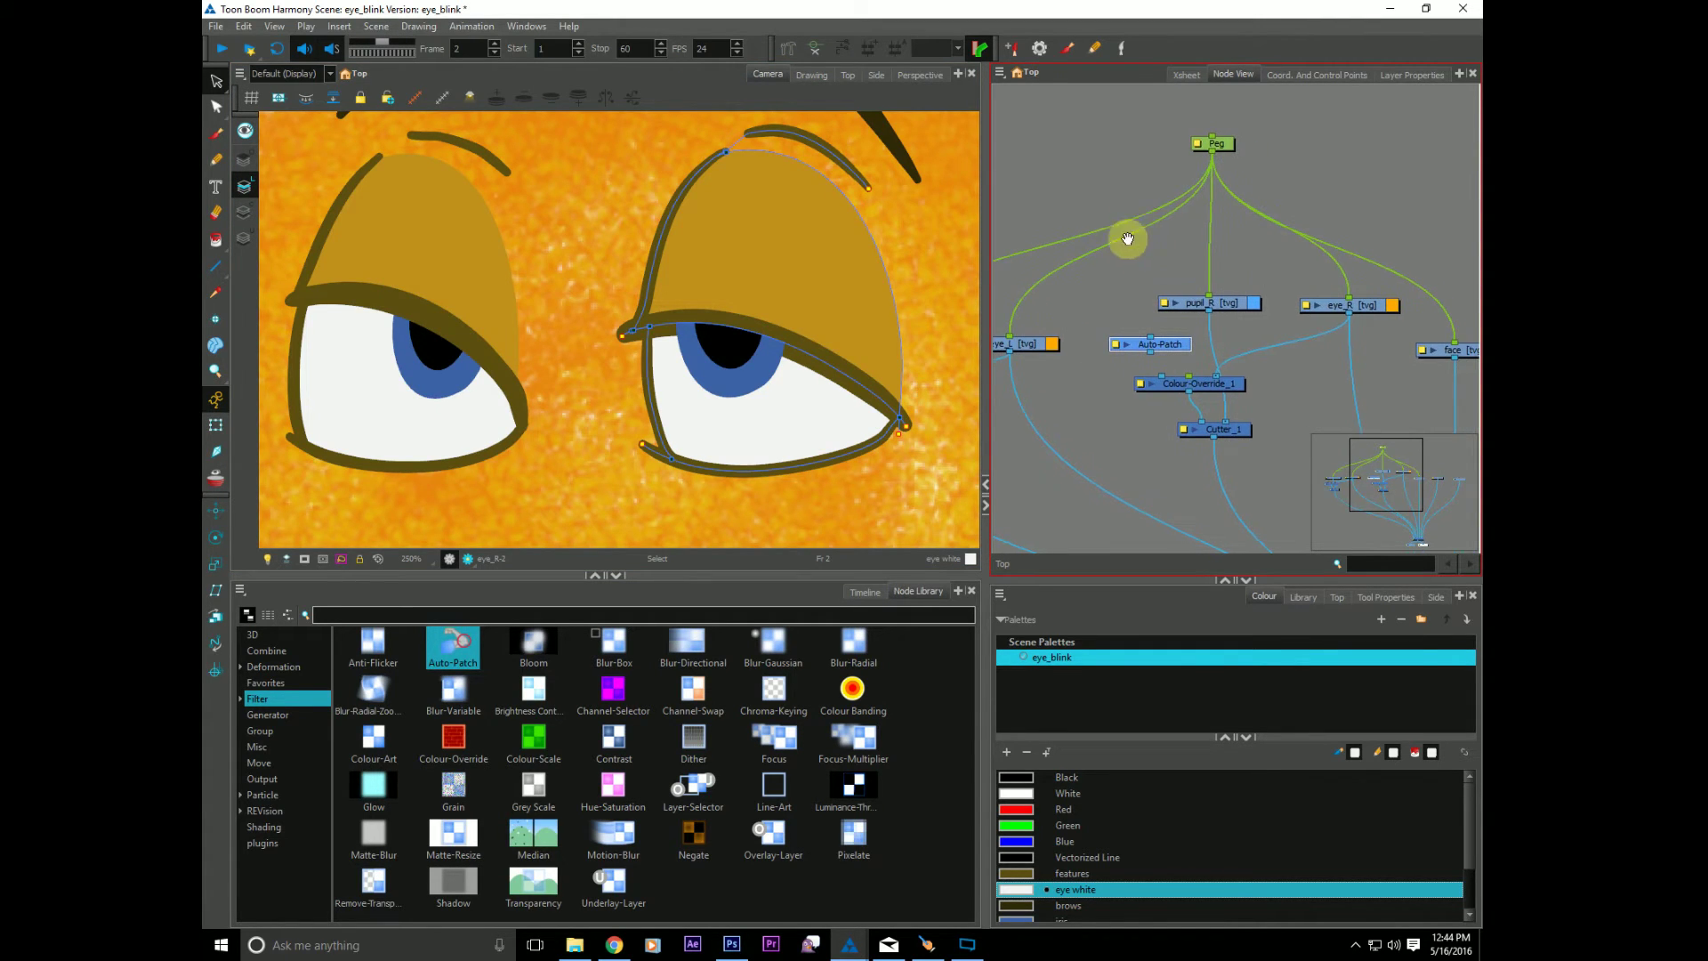
{"action": "left_click_drag", "start_coordinate": [1216, 381], "coordinate": [1203, 345]}
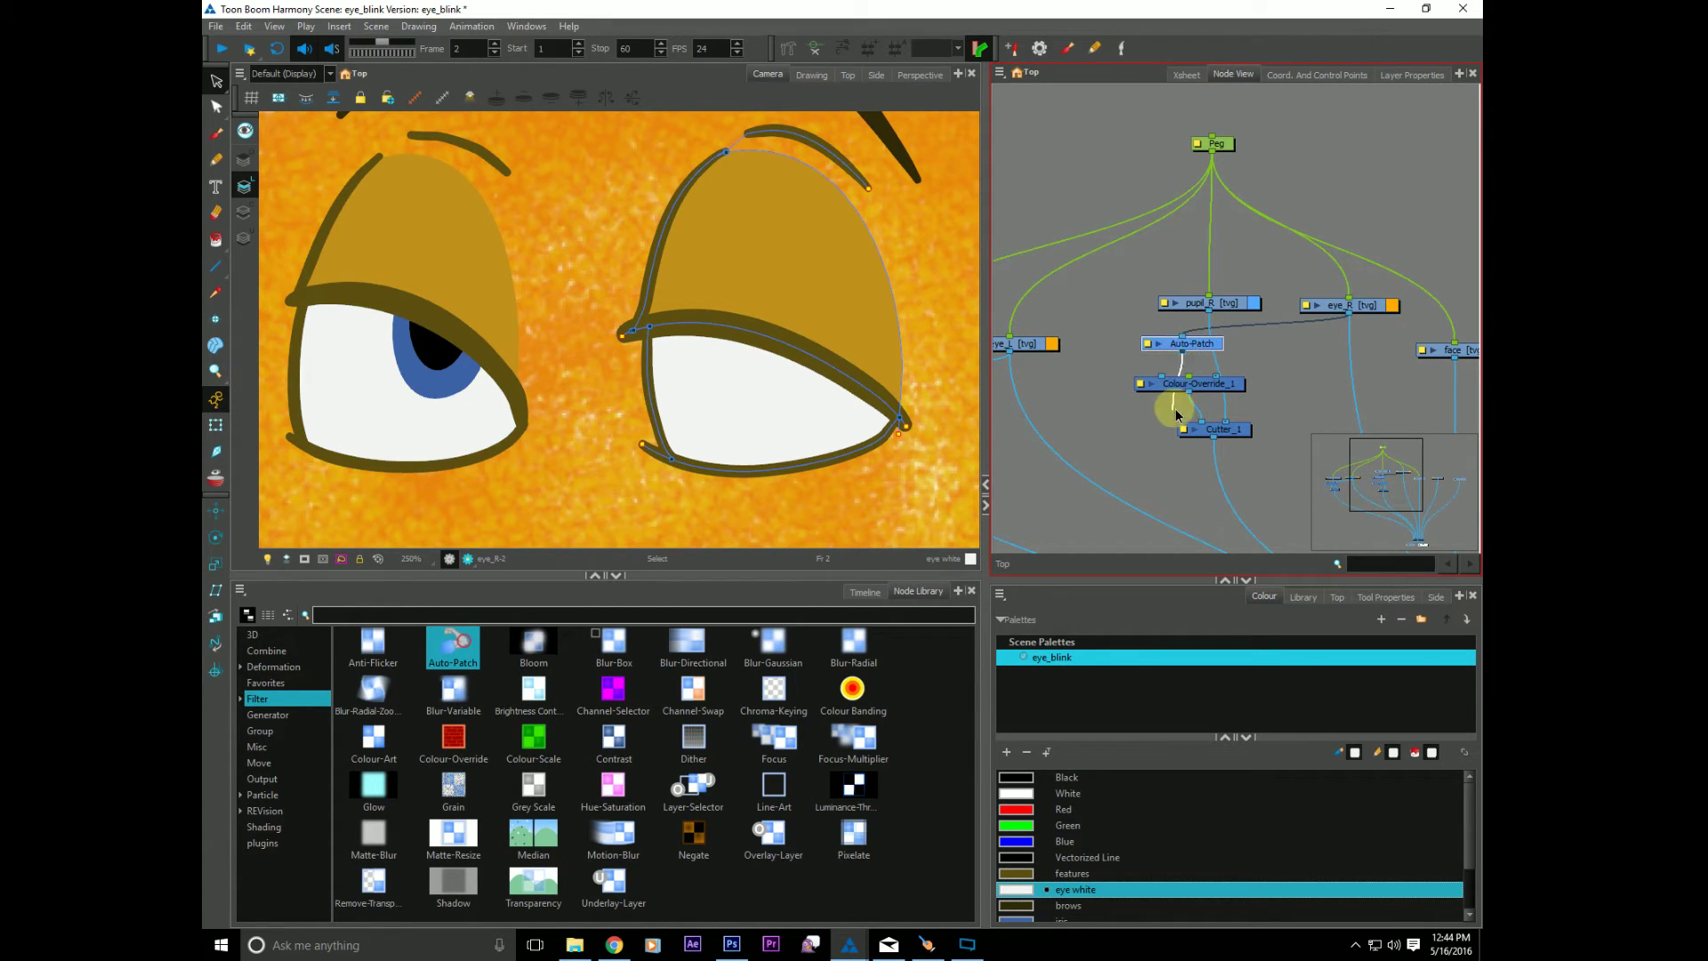
{"action": "left_click_drag", "start_coordinate": [1218, 387], "coordinate": [1056, 138]}
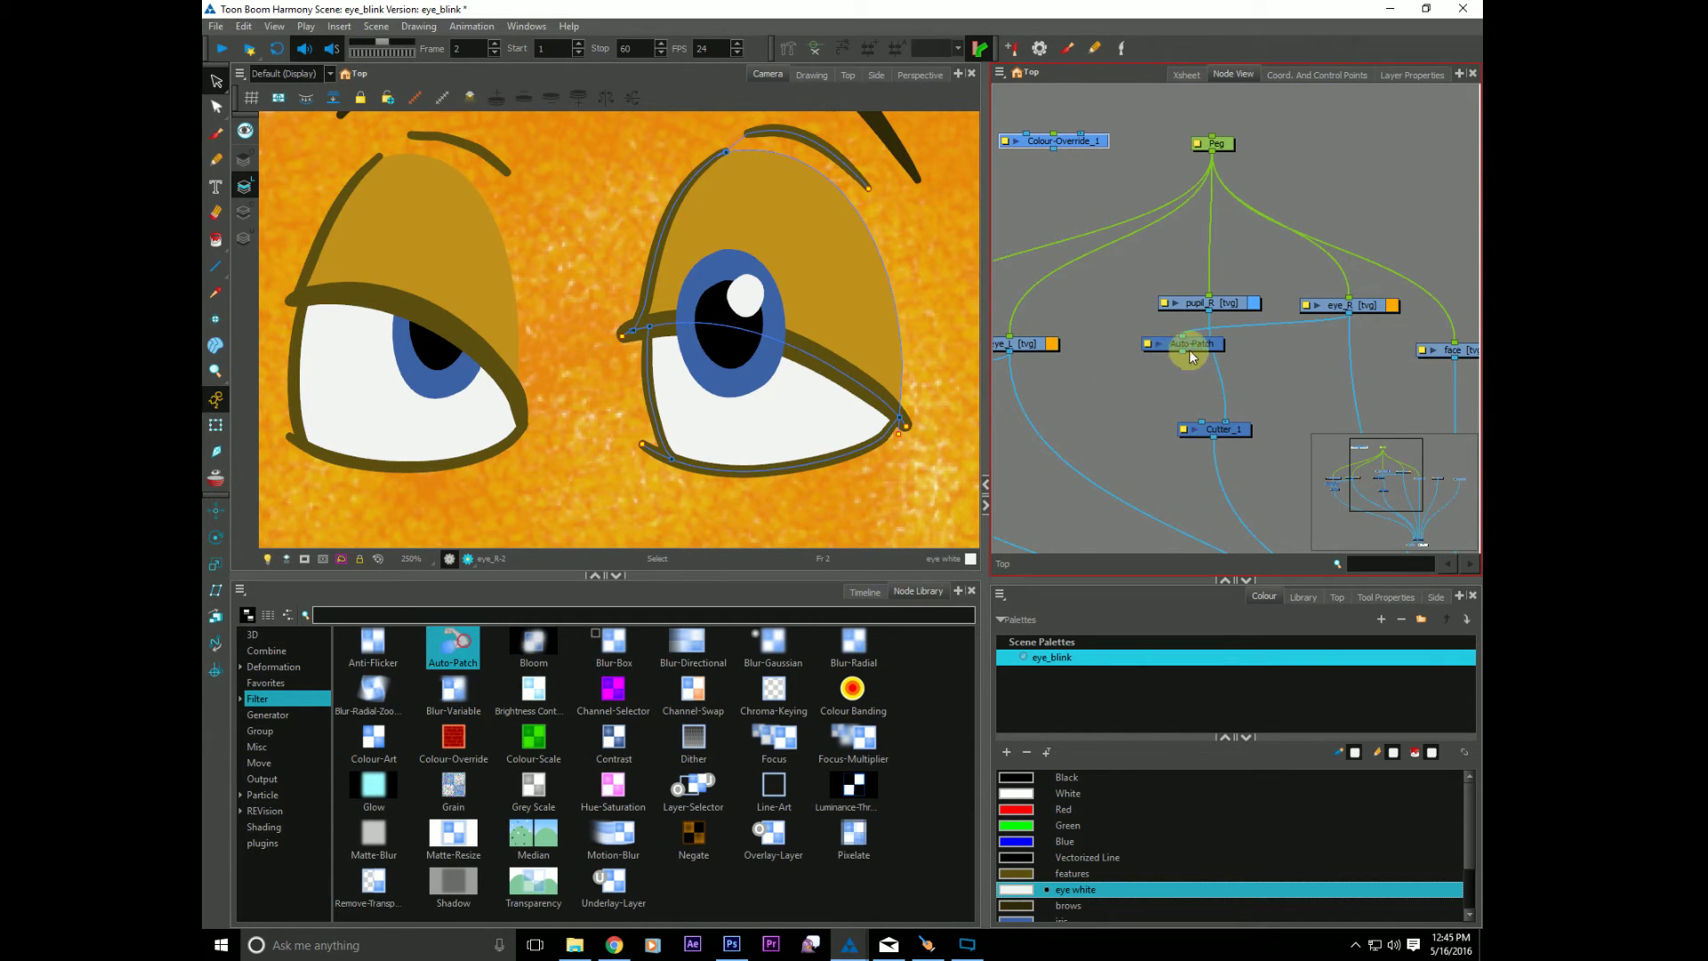
Step: Connect the Auto-Patch node's output to the matte input of Cutter_1
{"action": "left_click_drag", "start_coordinate": [1189, 356], "coordinate": [1195, 360]}
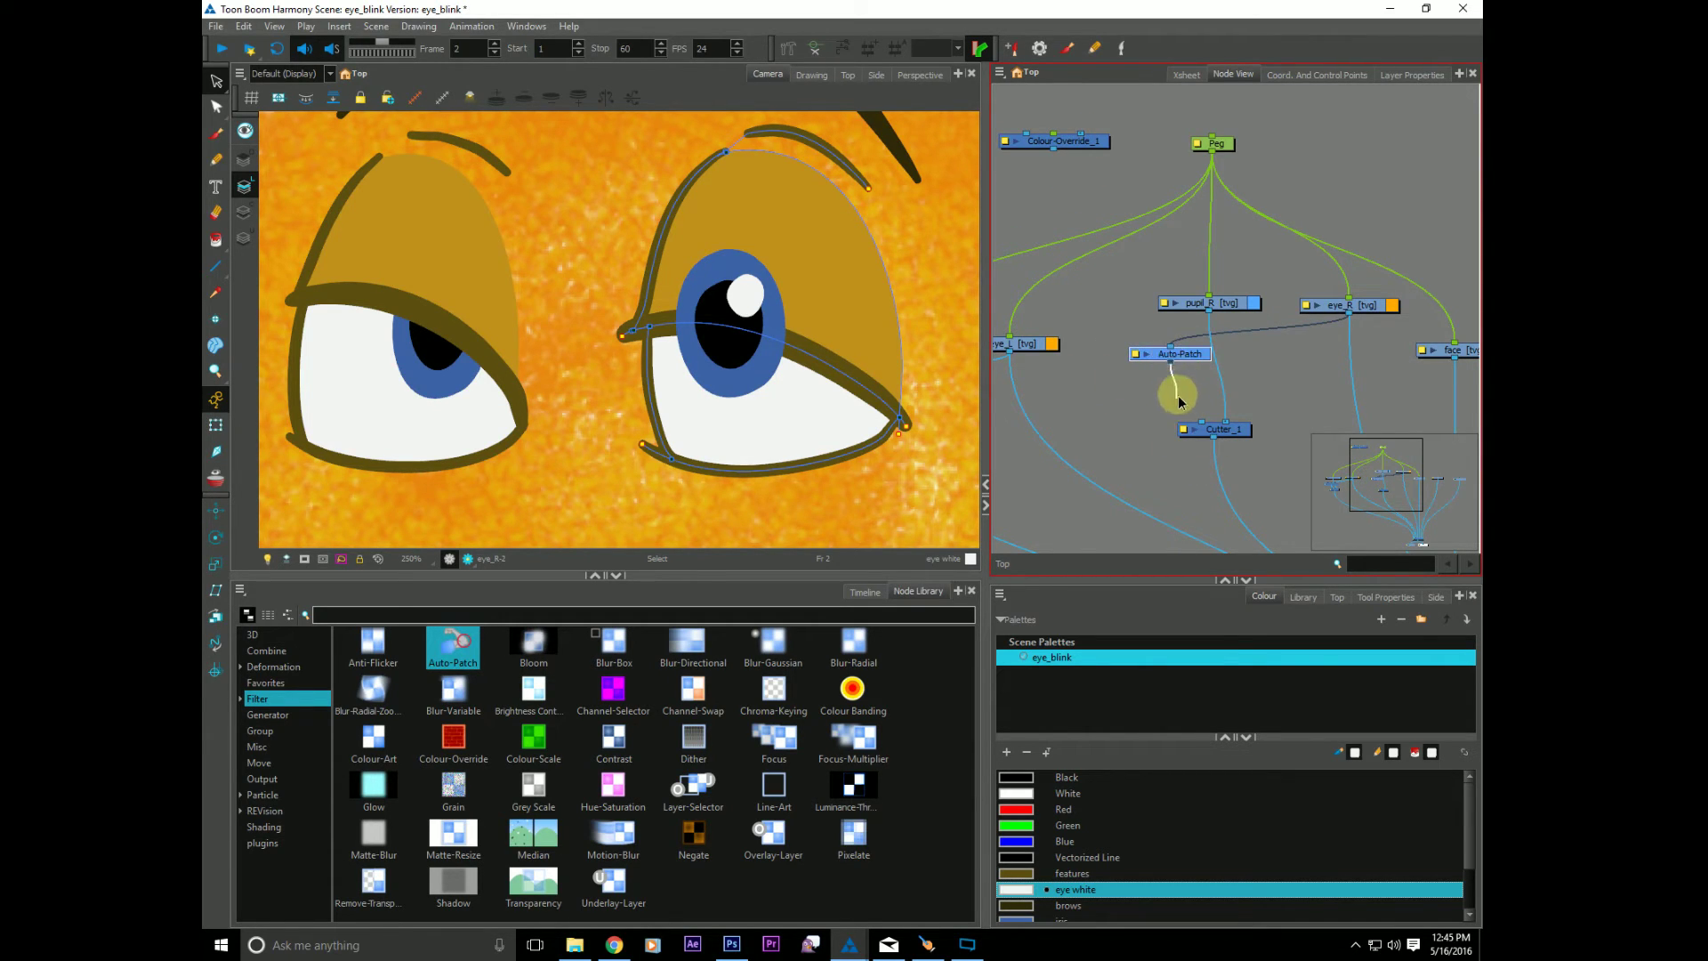
{"action": "left_click_drag", "start_coordinate": [1192, 419], "coordinate": [1201, 423]}
{"action": "left_click_drag", "start_coordinate": [1157, 359], "coordinate": [1161, 363]}
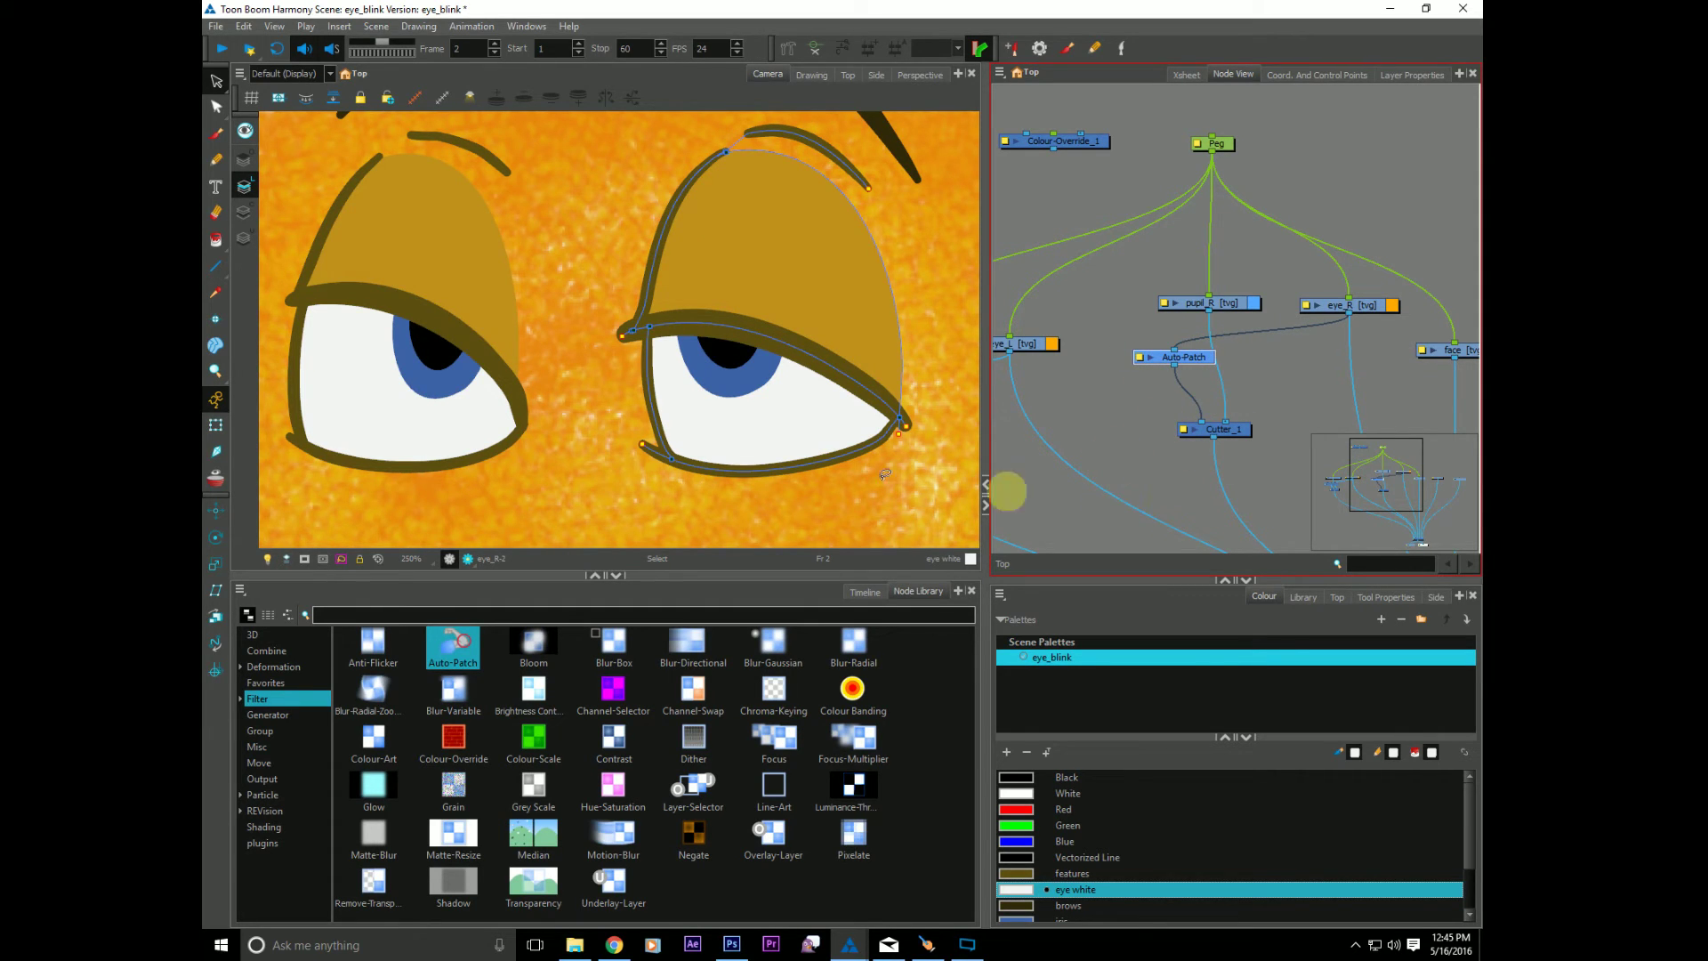
Step: Test the mask by moving pupil_R sideways across the eye with the Transform tool, and undo the move
{"action": "key", "text": "shift+t"}
{"action": "left_click", "coordinate": [727, 365]}
{"action": "left_click_drag", "start_coordinate": [730, 369], "coordinate": [799, 374]}
{"action": "key", "text": "ctrl+z"}
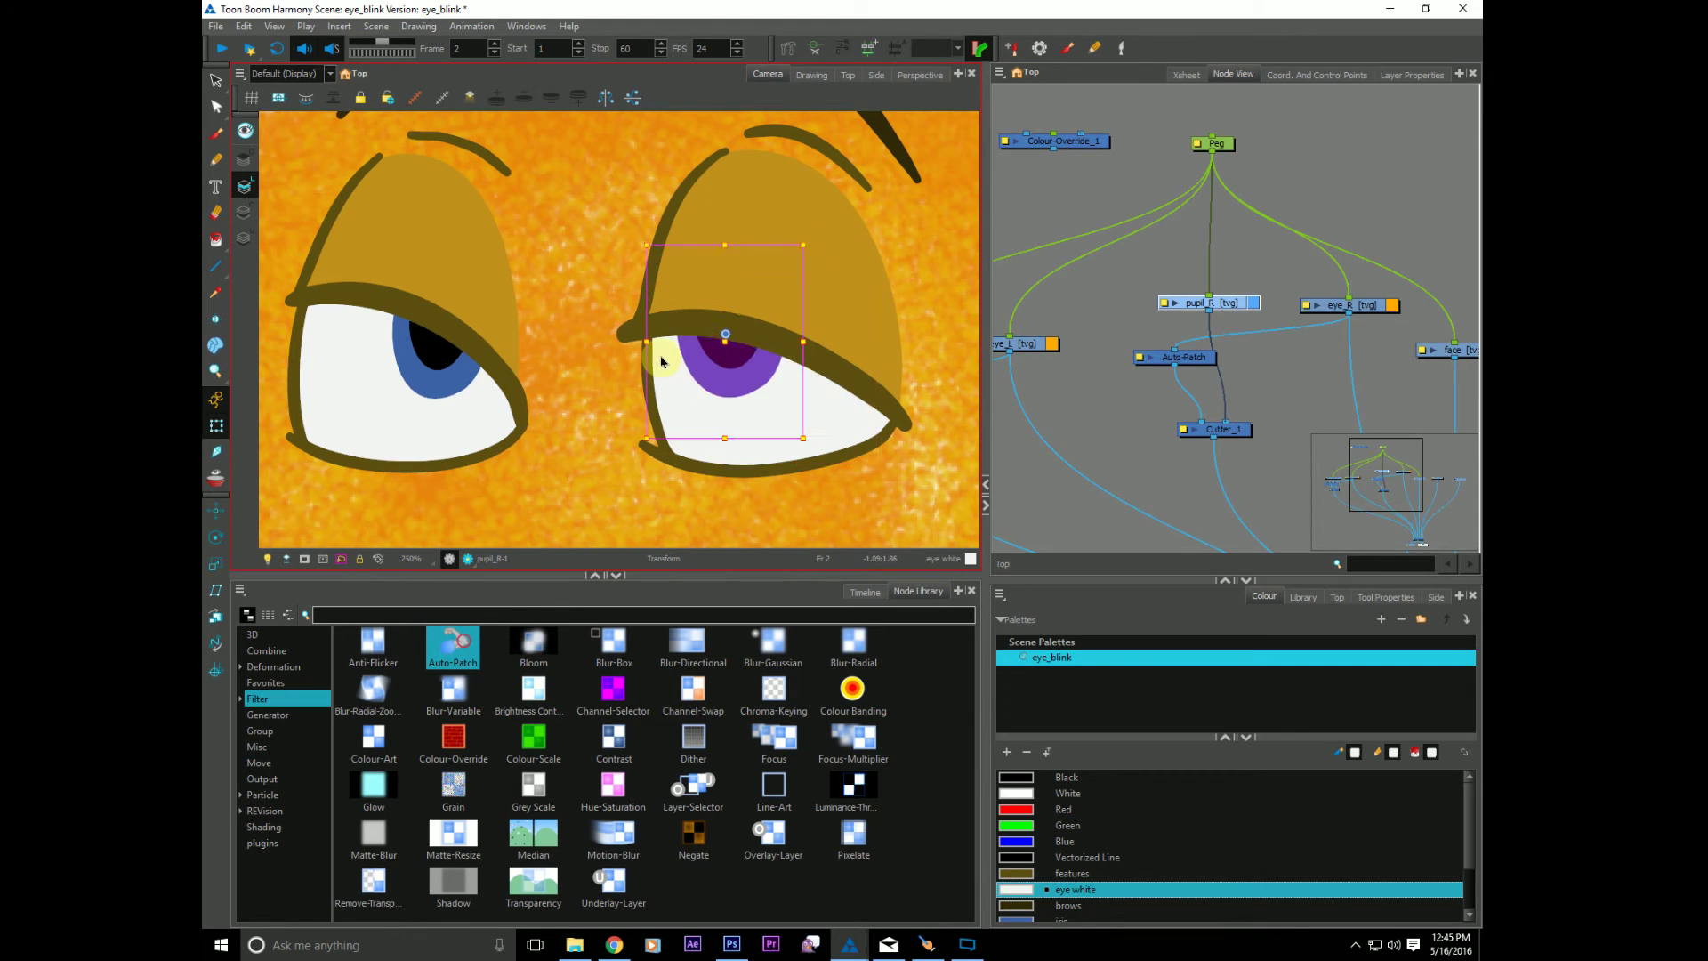
Step: Select eye_R's upper lid line together with the pupil to examine how they overlap under the Auto-Patch mask
{"action": "left_click", "coordinate": [1105, 436]}
{"action": "left_click_drag", "start_coordinate": [1198, 359], "coordinate": [1189, 370]}
{"action": "left_click", "coordinate": [1195, 402]}
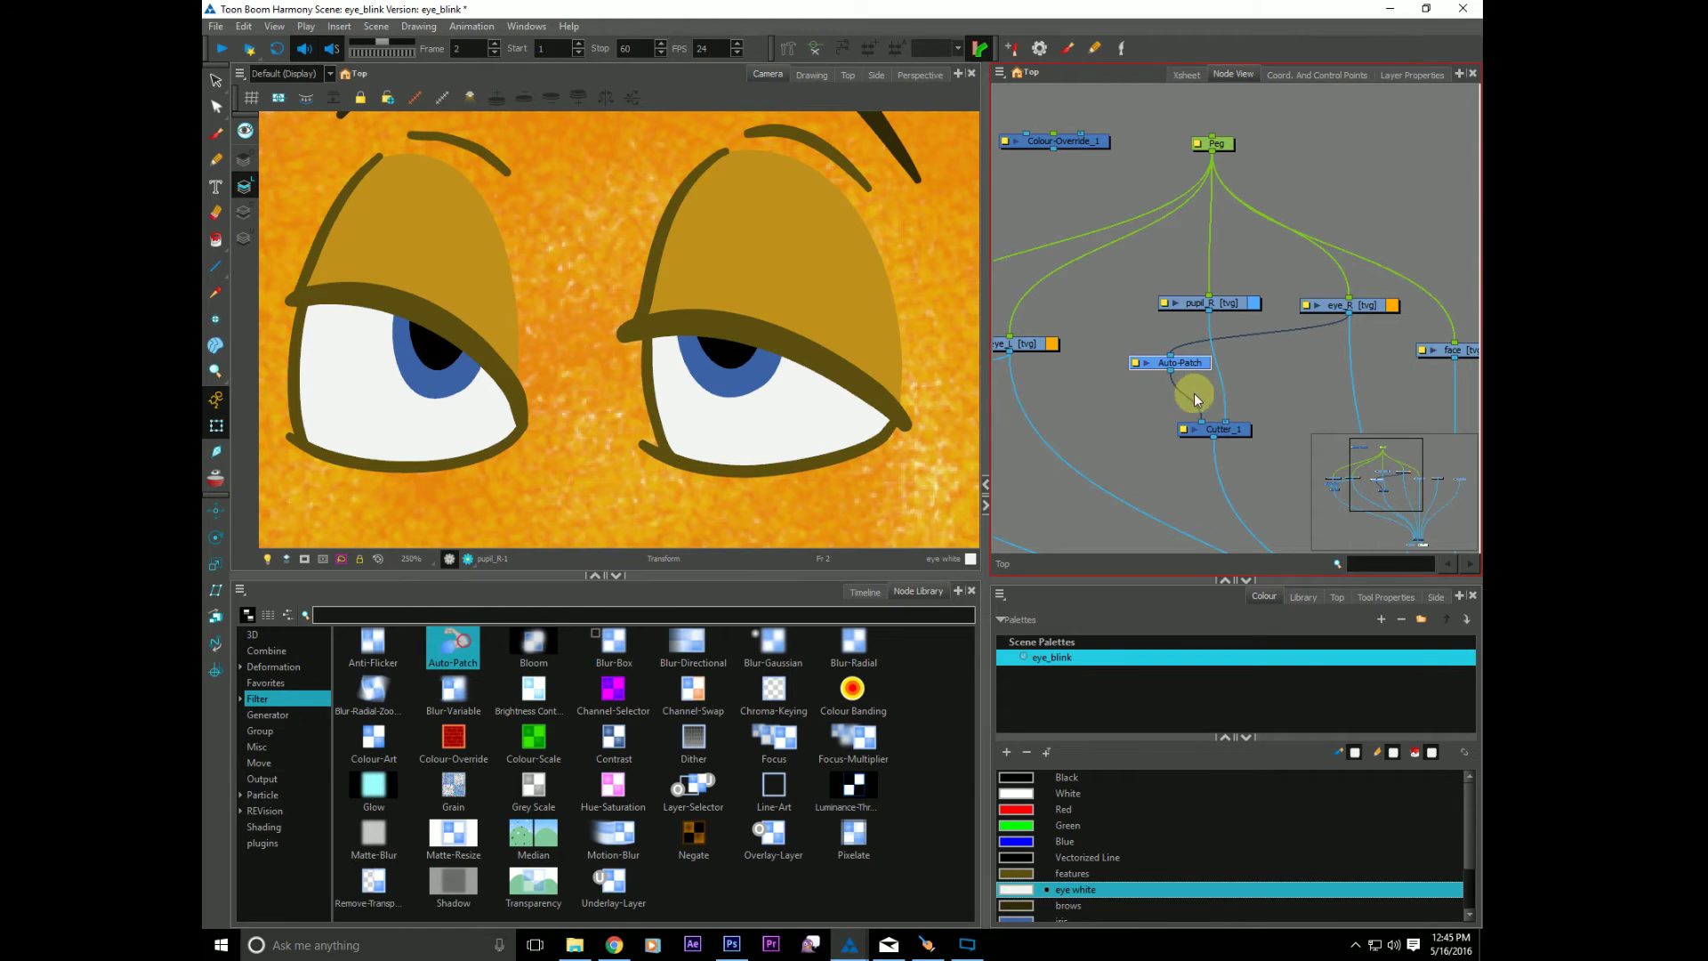
{"action": "key", "text": "alt+s"}
{"action": "left_click", "coordinate": [1363, 308]}
{"action": "left_click", "coordinate": [726, 313]}
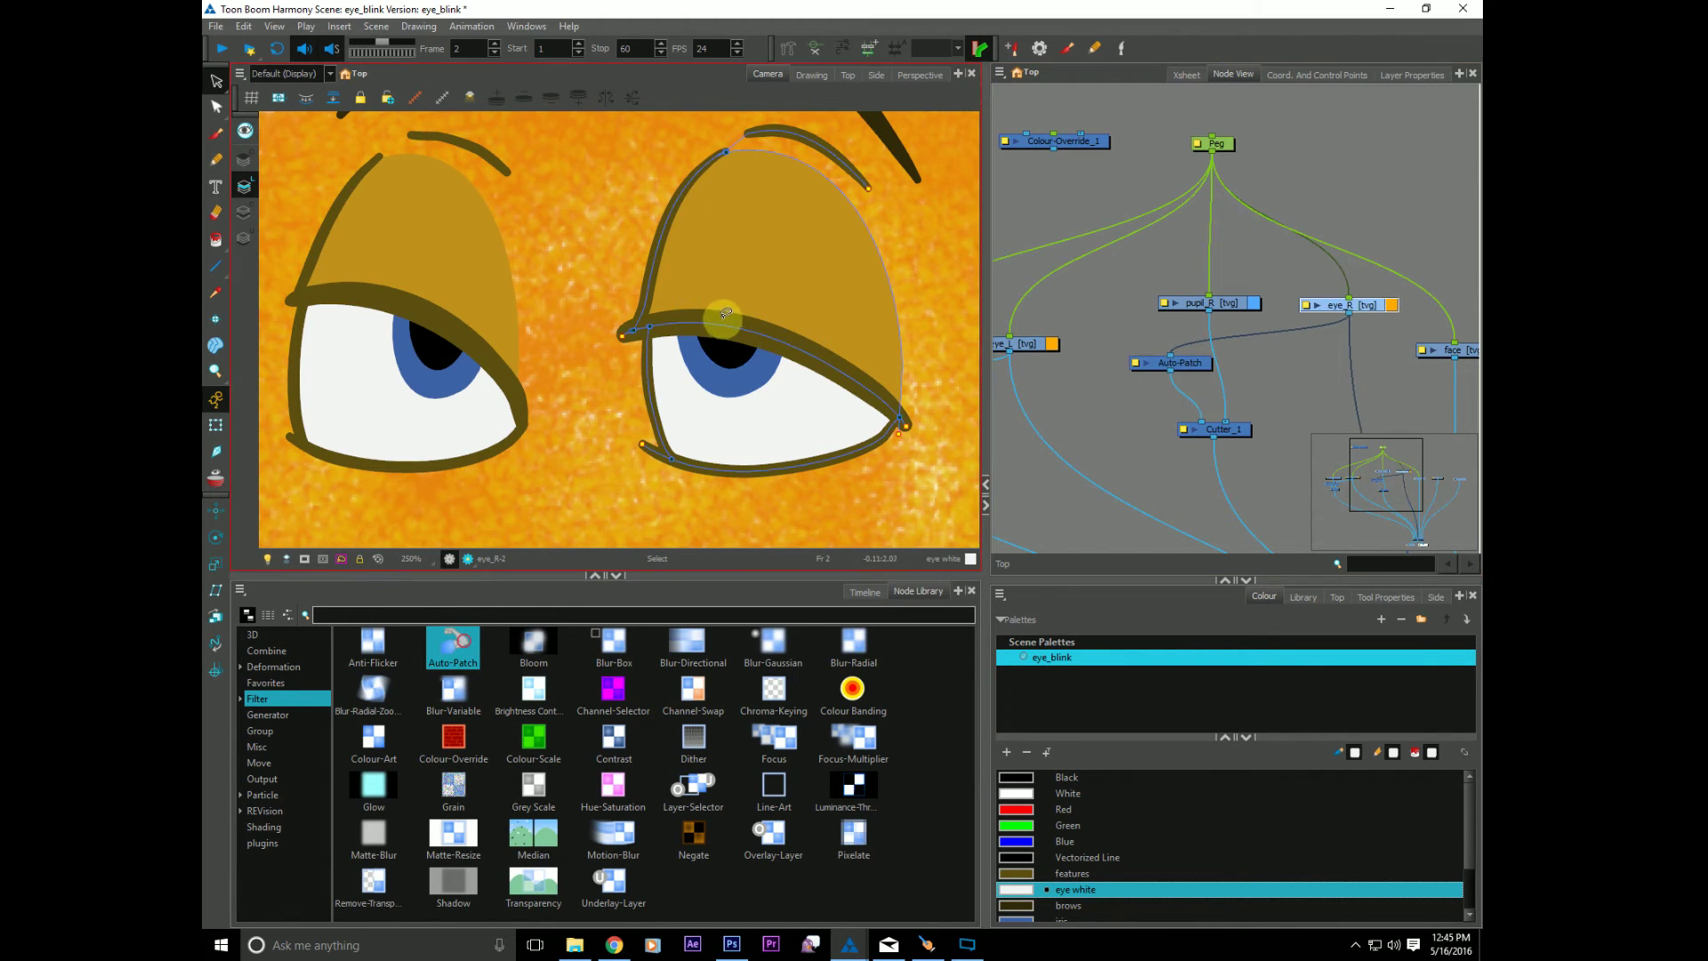
{"action": "left_click", "coordinate": [722, 367], "text": "shift"}
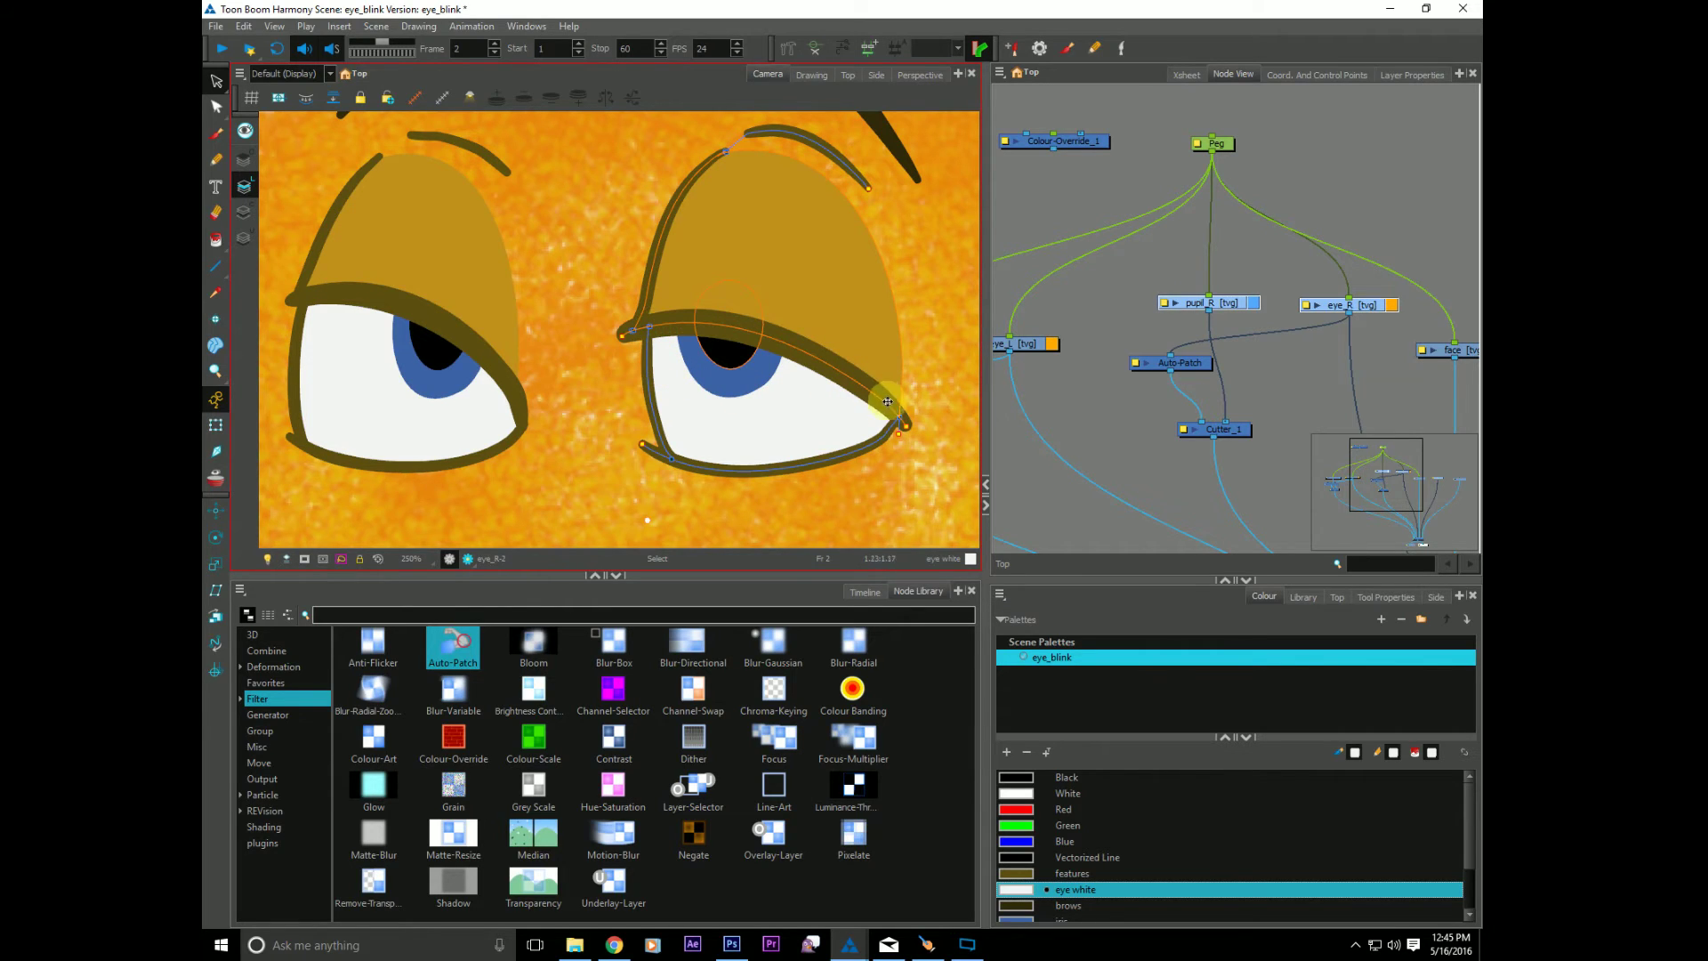
{"action": "left_click", "coordinate": [1191, 363]}
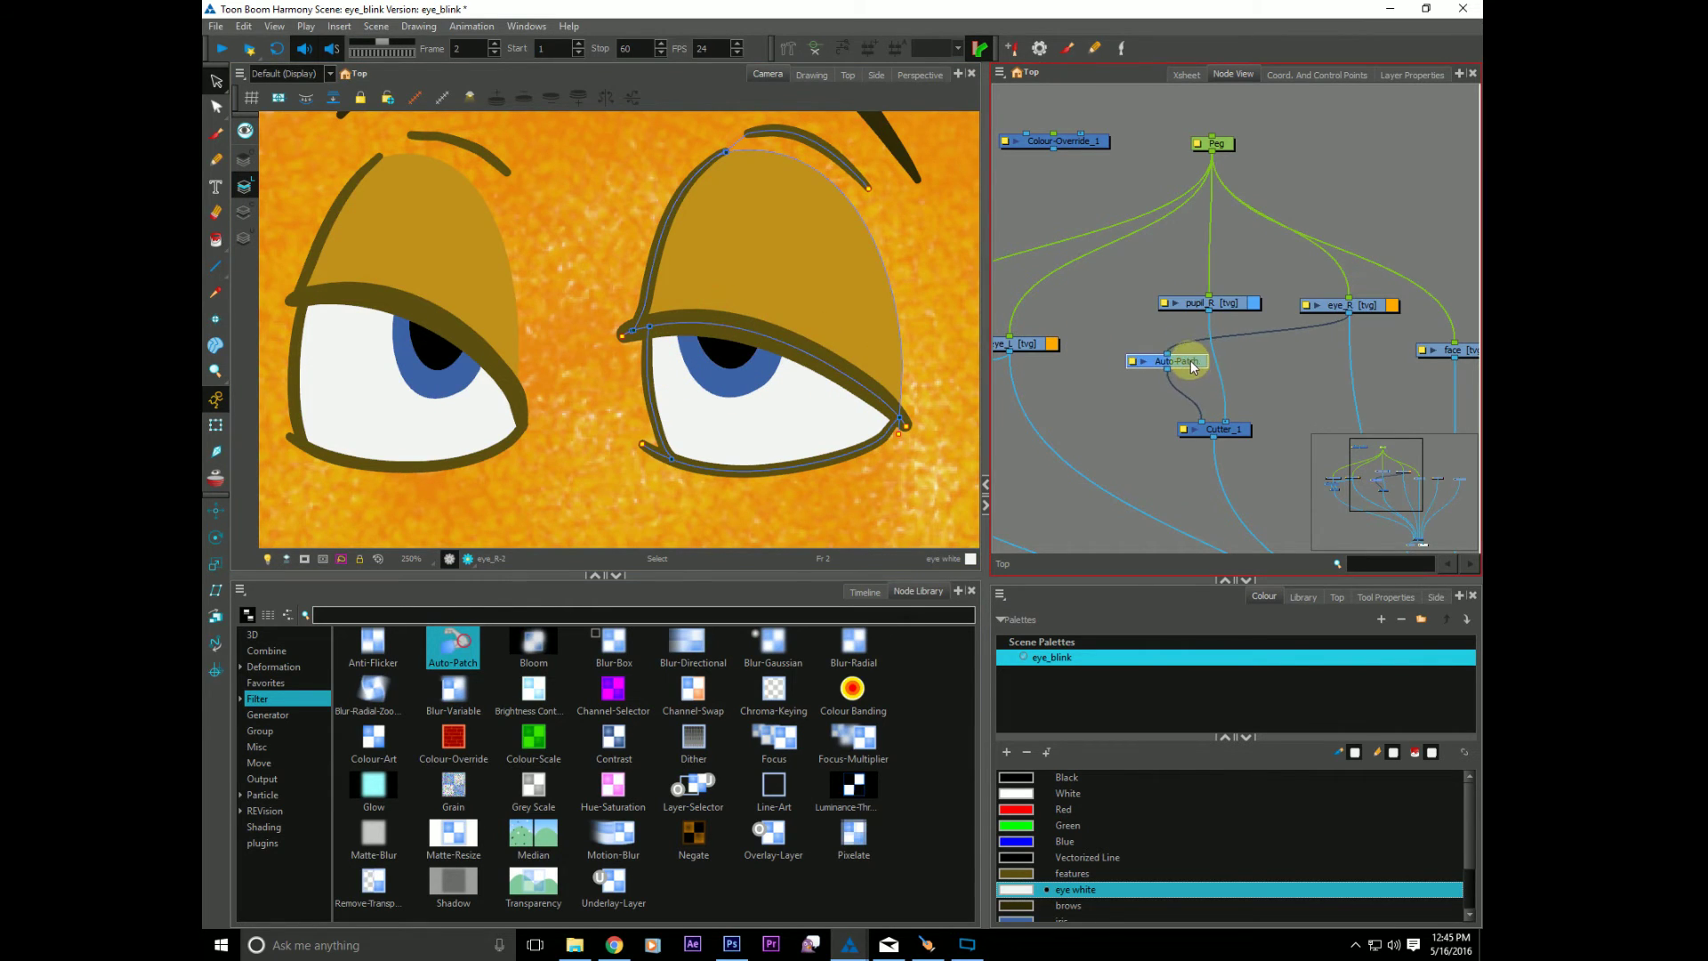
{"action": "left_click_drag", "start_coordinate": [1187, 365], "coordinate": [1192, 370]}
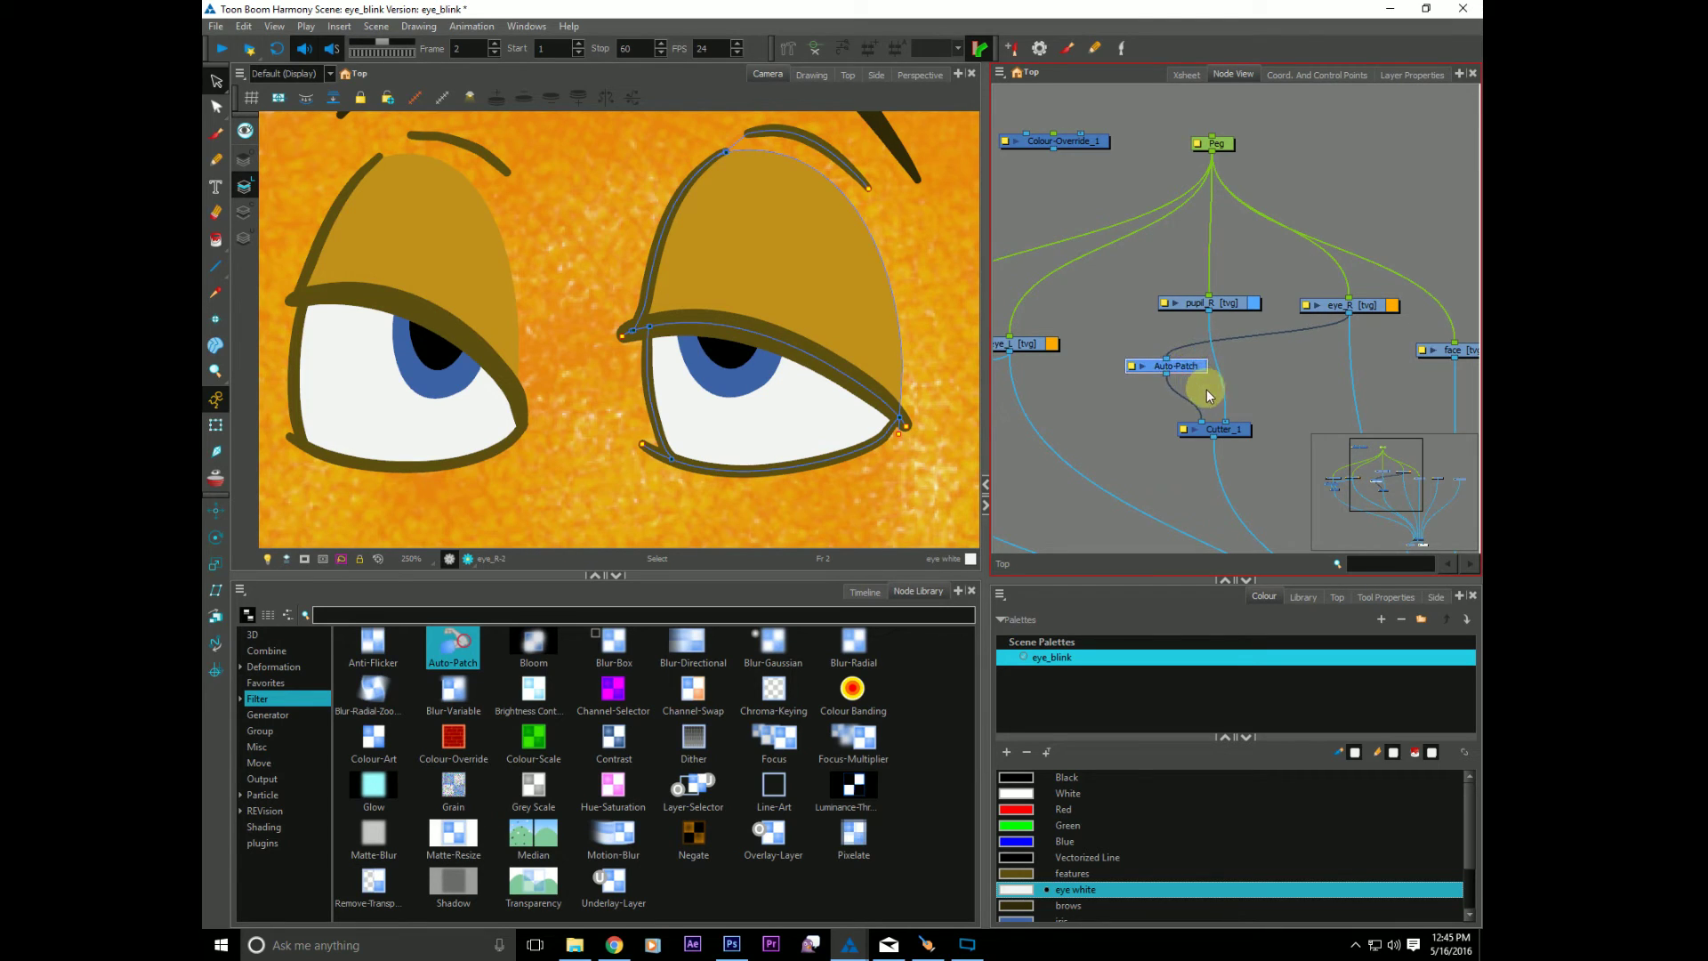
{"action": "left_click_drag", "start_coordinate": [1182, 375], "coordinate": [1183, 373]}
{"action": "left_click", "coordinate": [1358, 307]}
{"action": "left_click", "coordinate": [1167, 366]}
{"action": "left_click", "coordinate": [1209, 431]}
{"action": "left_click_drag", "start_coordinate": [1240, 438], "coordinate": [1233, 435]}
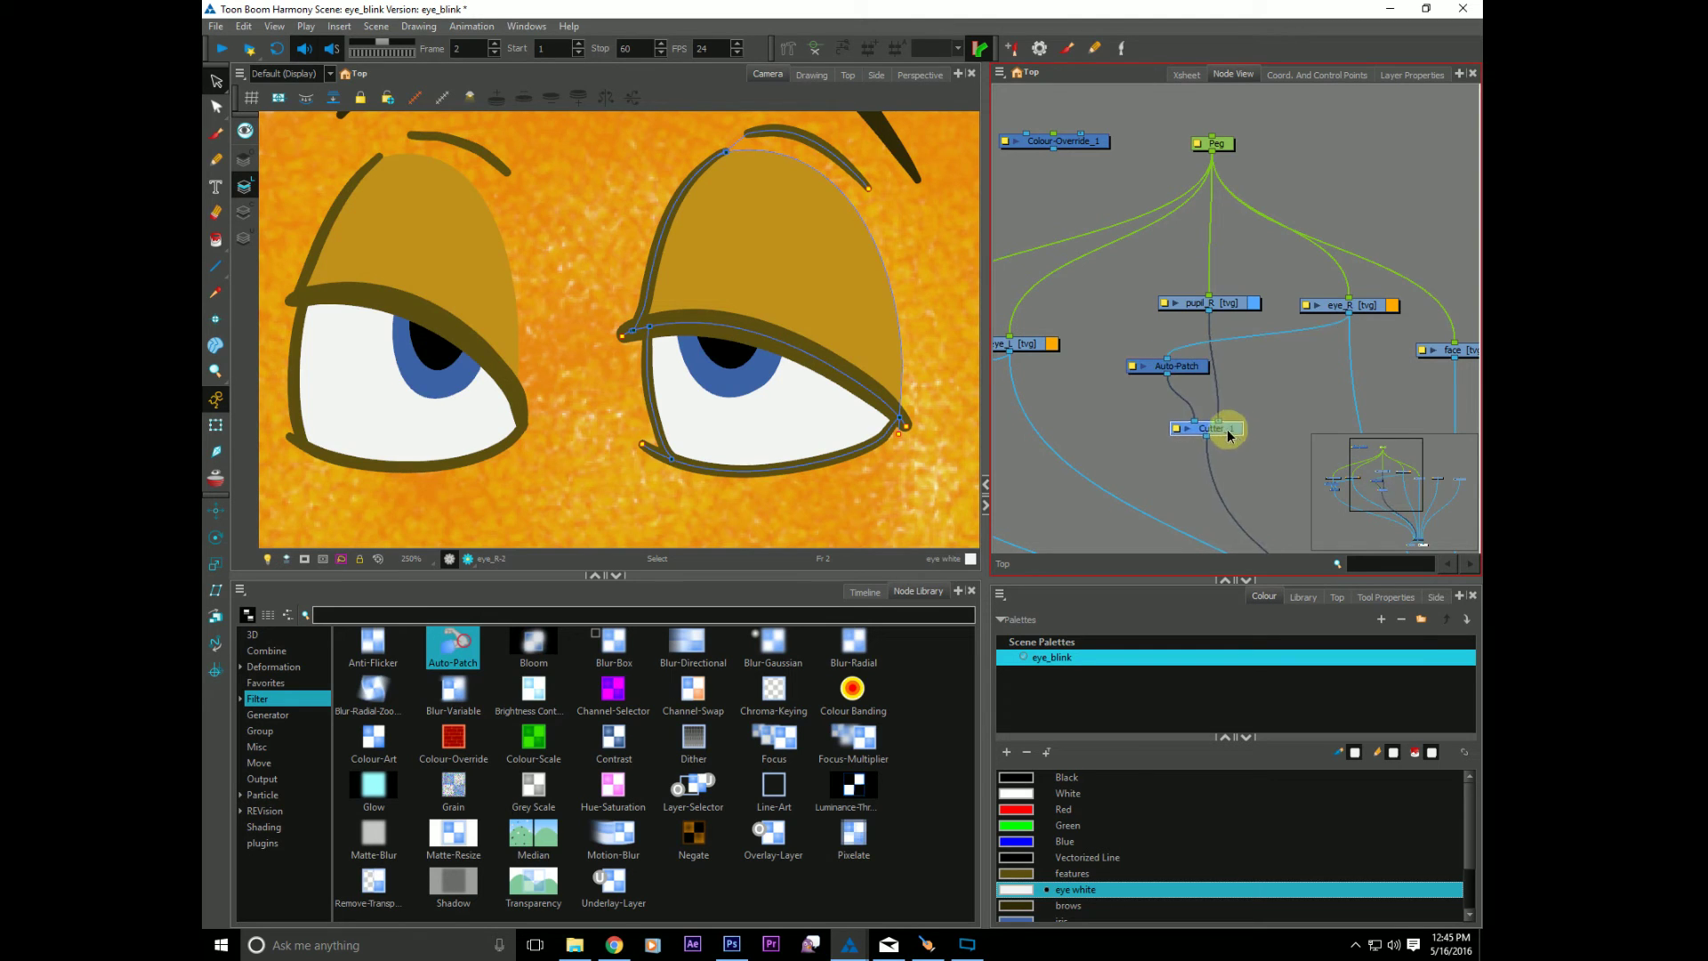
{"action": "left_click_drag", "start_coordinate": [1082, 149], "coordinate": [1126, 175]}
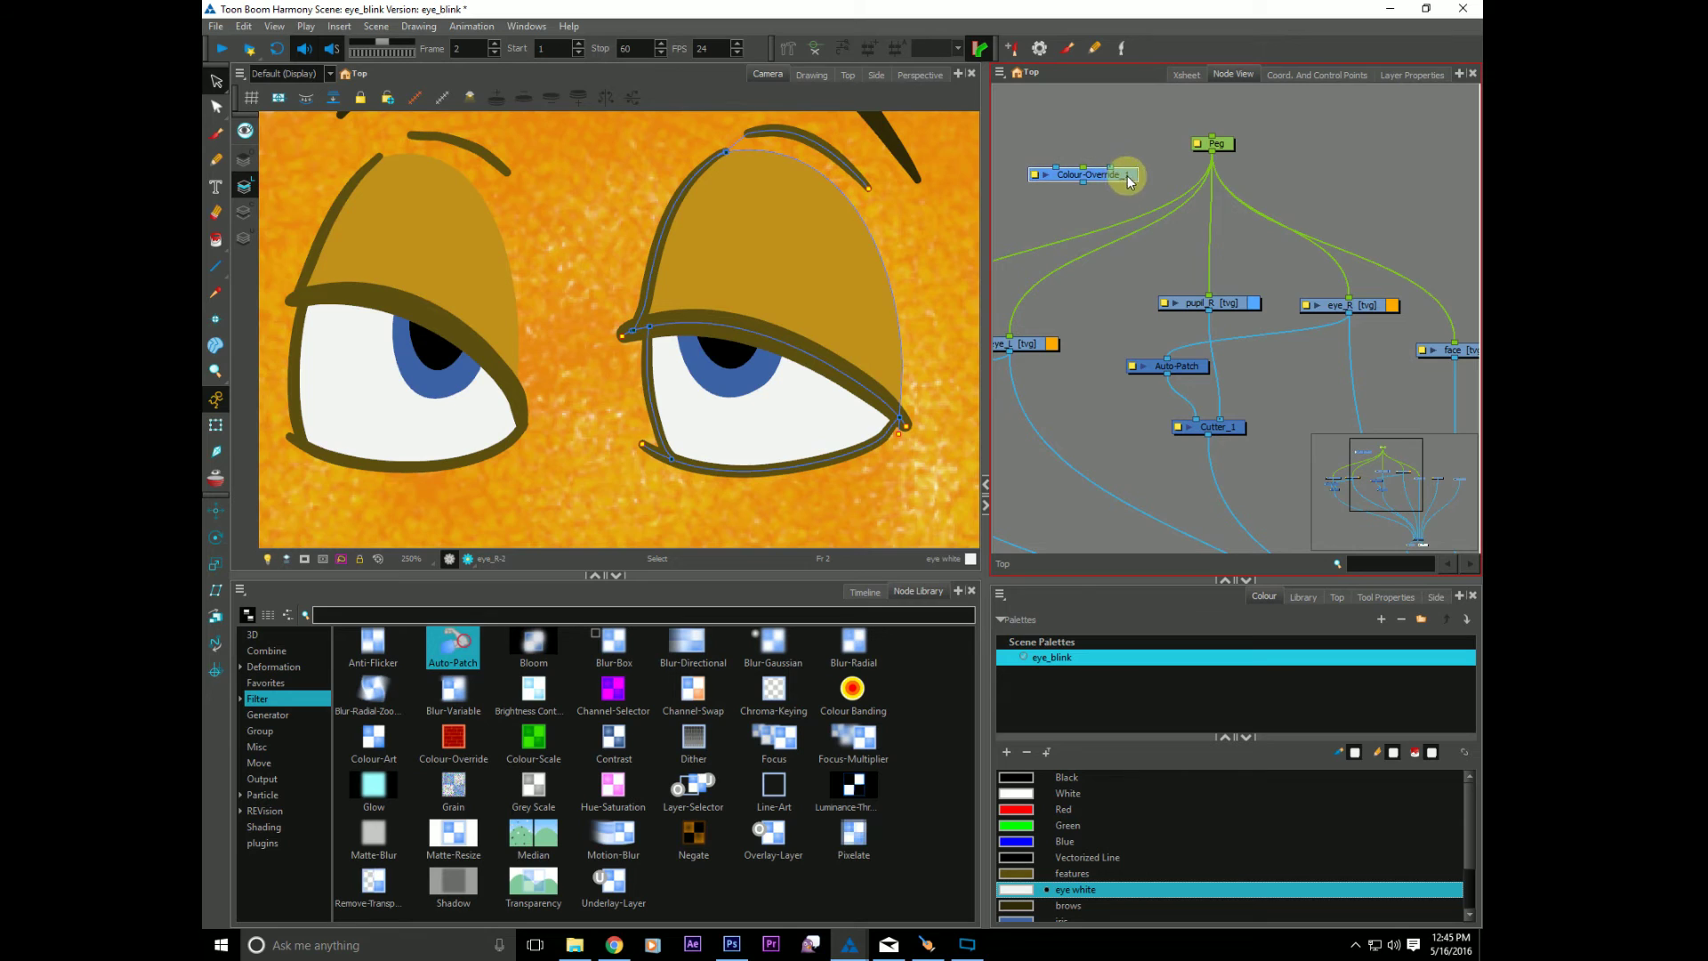
{"action": "left_click", "coordinate": [1199, 366]}
{"action": "mouse_move", "coordinate": [1198, 367]}
{"action": "left_mouse_down"}
{"action": "mouse_move", "coordinate": [1199, 383]}
{"action": "mouse_move", "coordinate": [1187, 370]}
{"action": "left_mouse_up"}
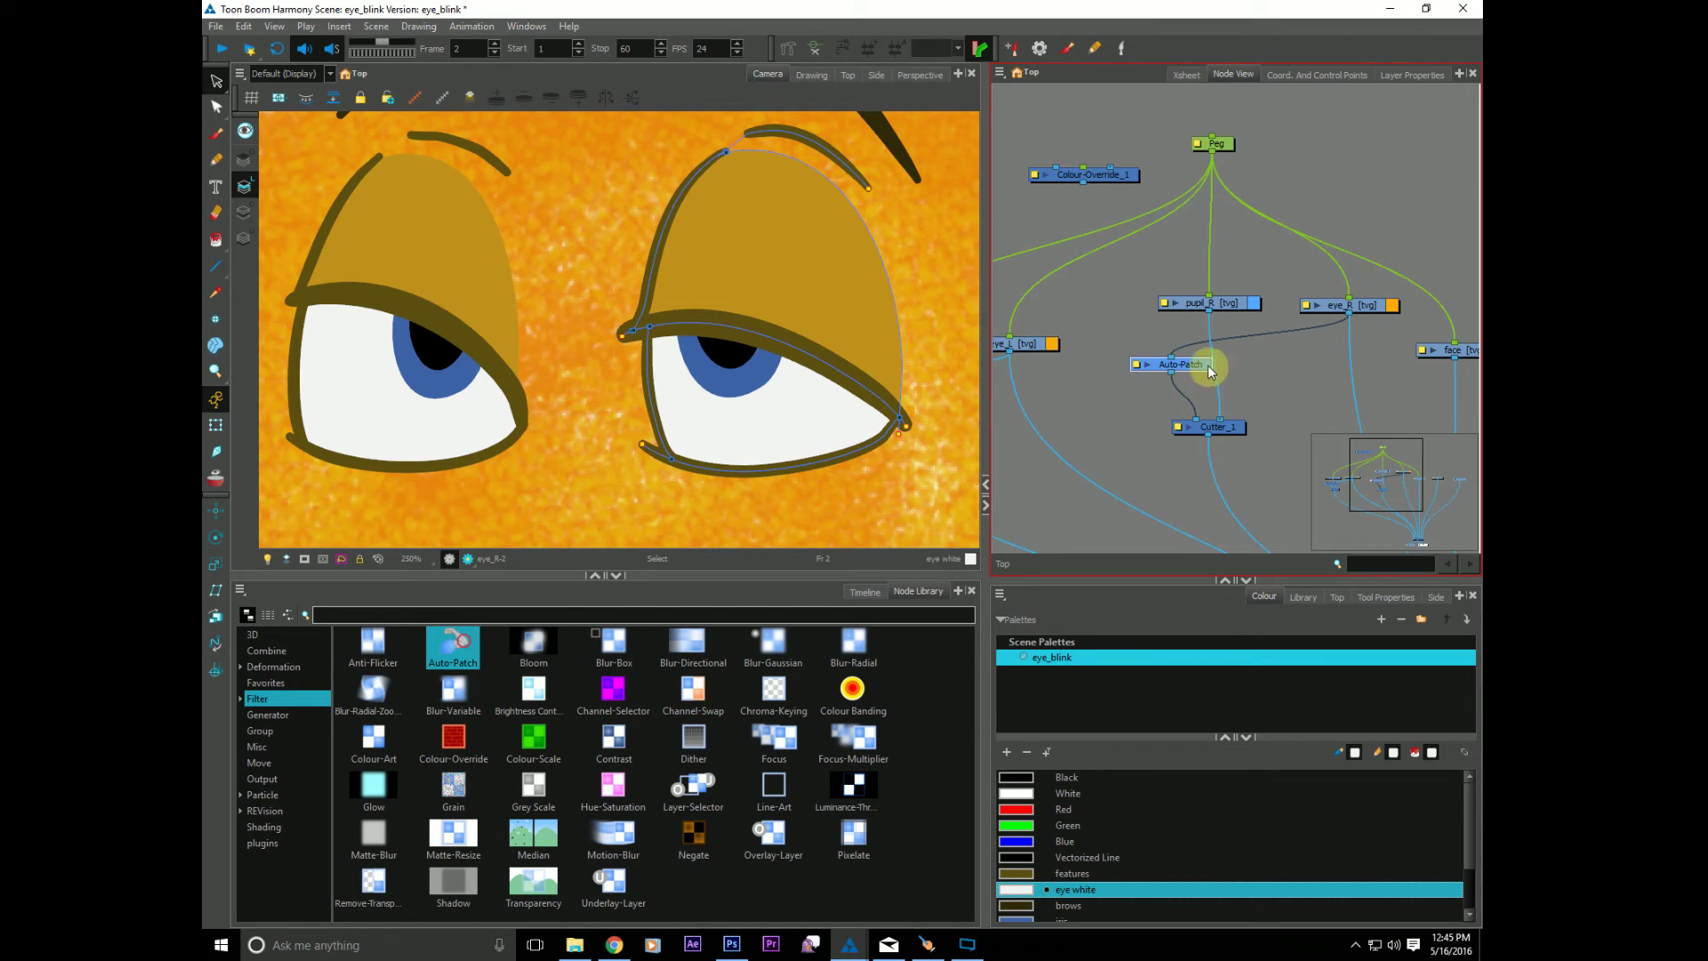
{"action": "left_click_drag", "start_coordinate": [1200, 366], "coordinate": [1193, 370]}
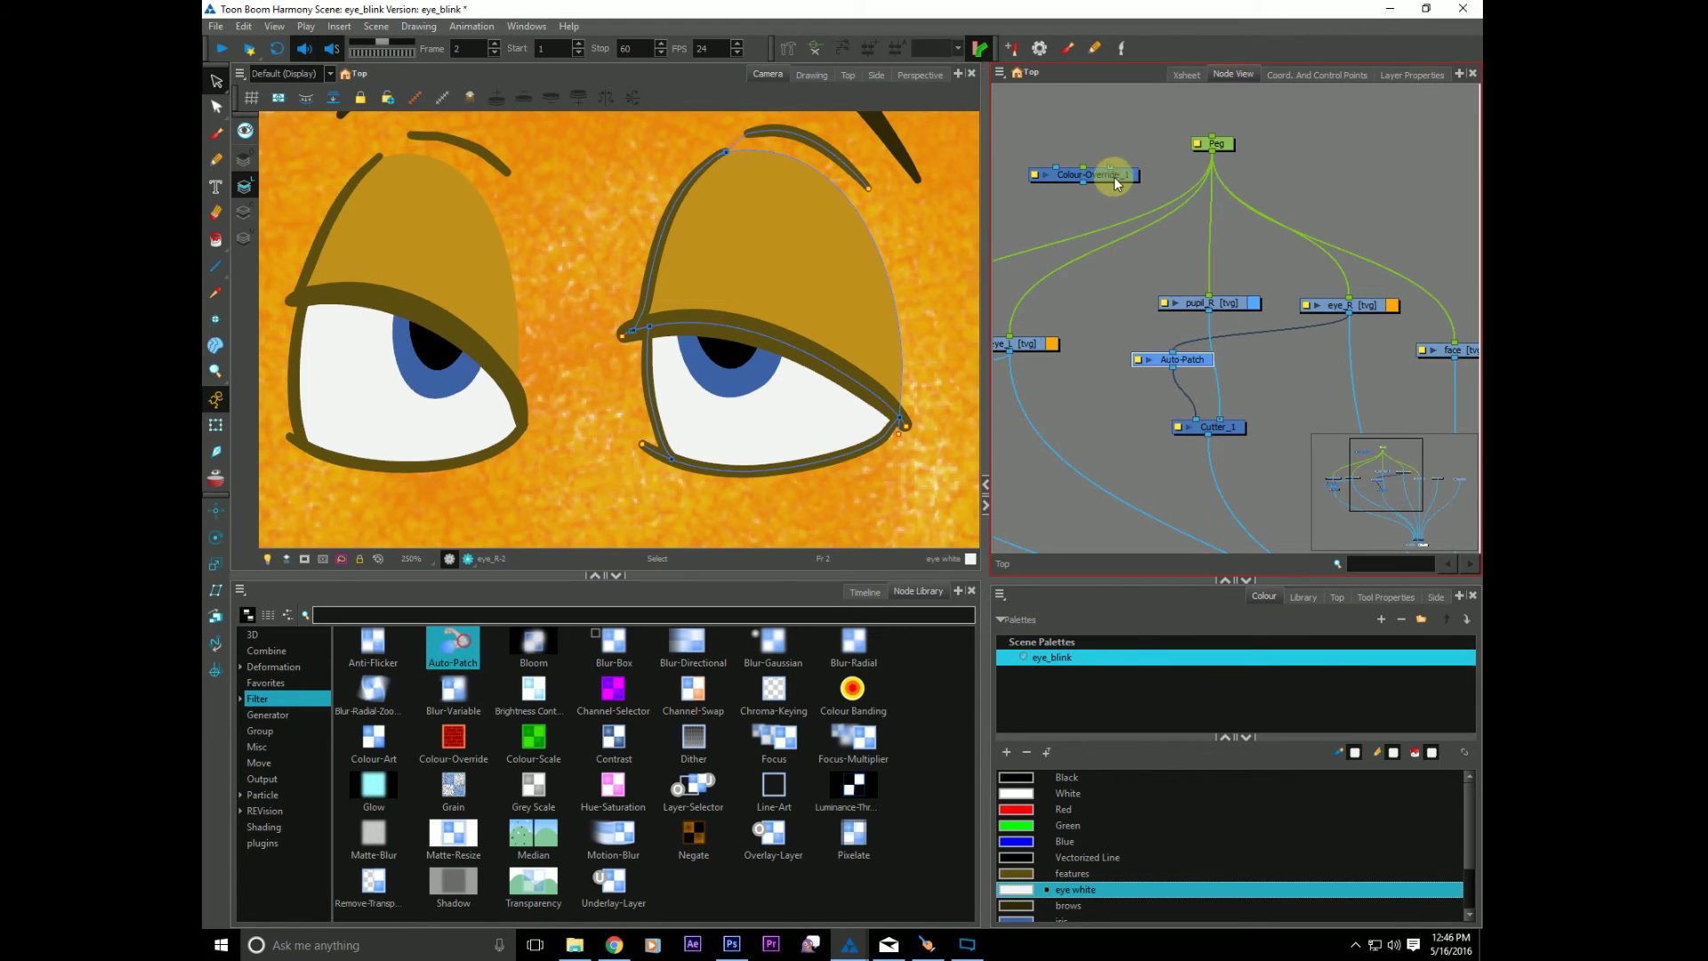
{"action": "left_click_drag", "start_coordinate": [1112, 176], "coordinate": [1097, 156]}
{"action": "left_click", "coordinate": [1199, 365]}
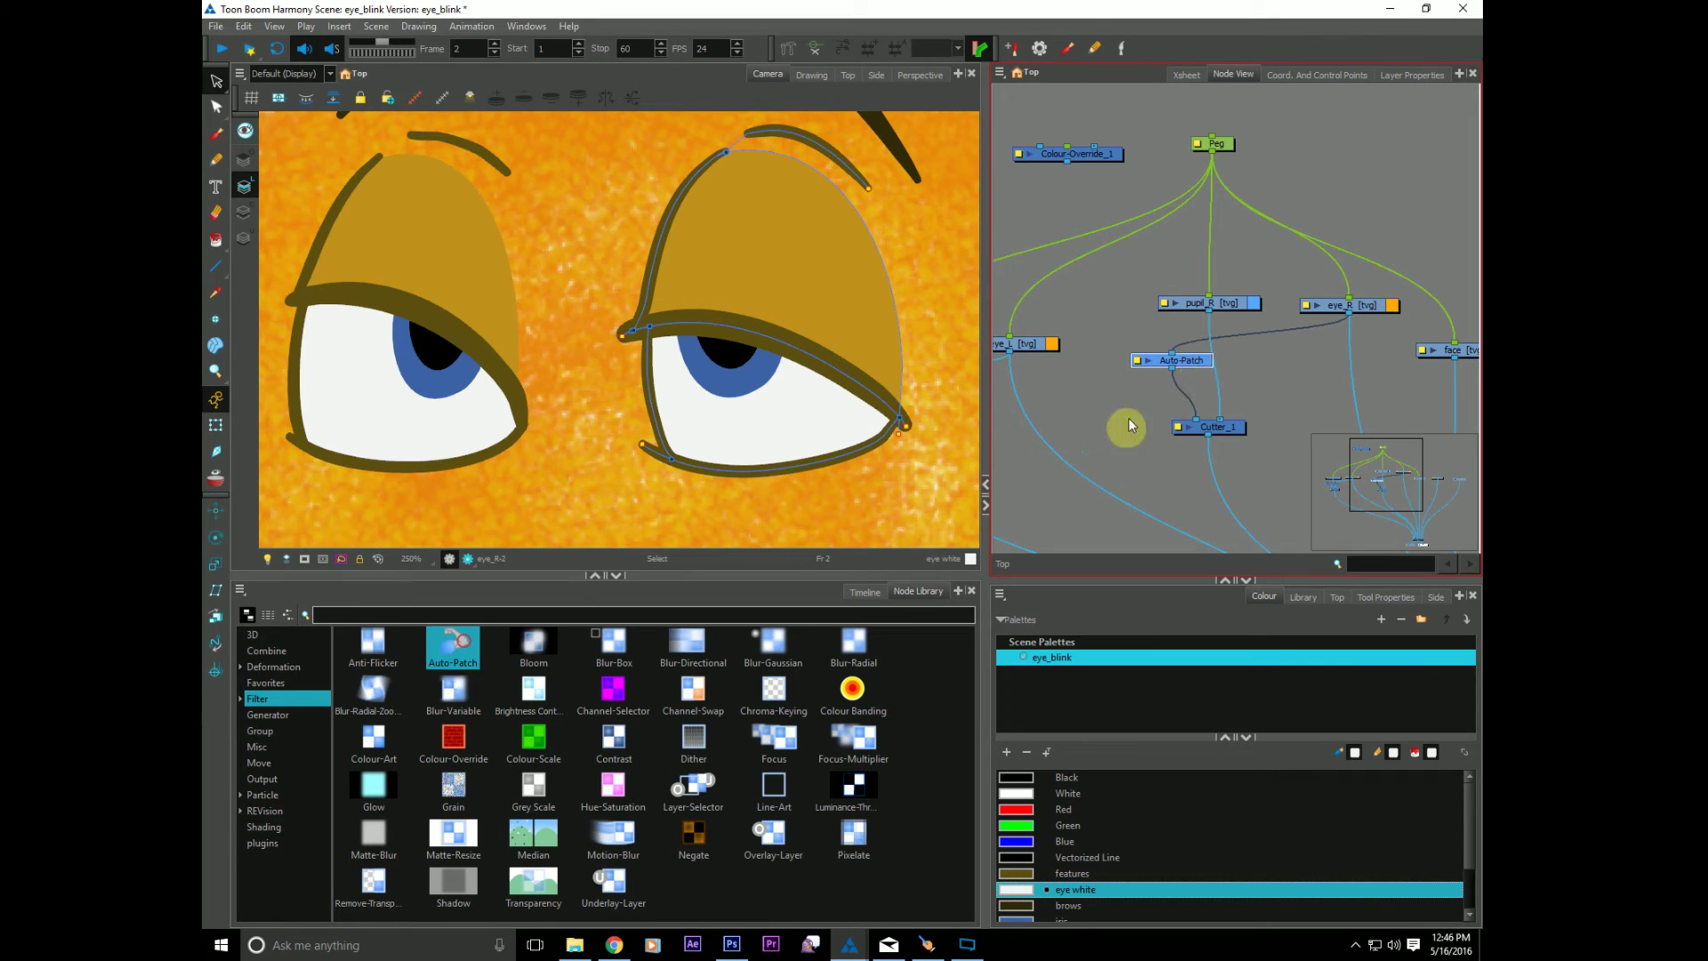
Step: Pull a point near the outer end of eye_R's upper lid line upward with the Contour Editor to test the Auto-Patch mask
{"action": "left_click_drag", "start_coordinate": [1196, 362], "coordinate": [1192, 365]}
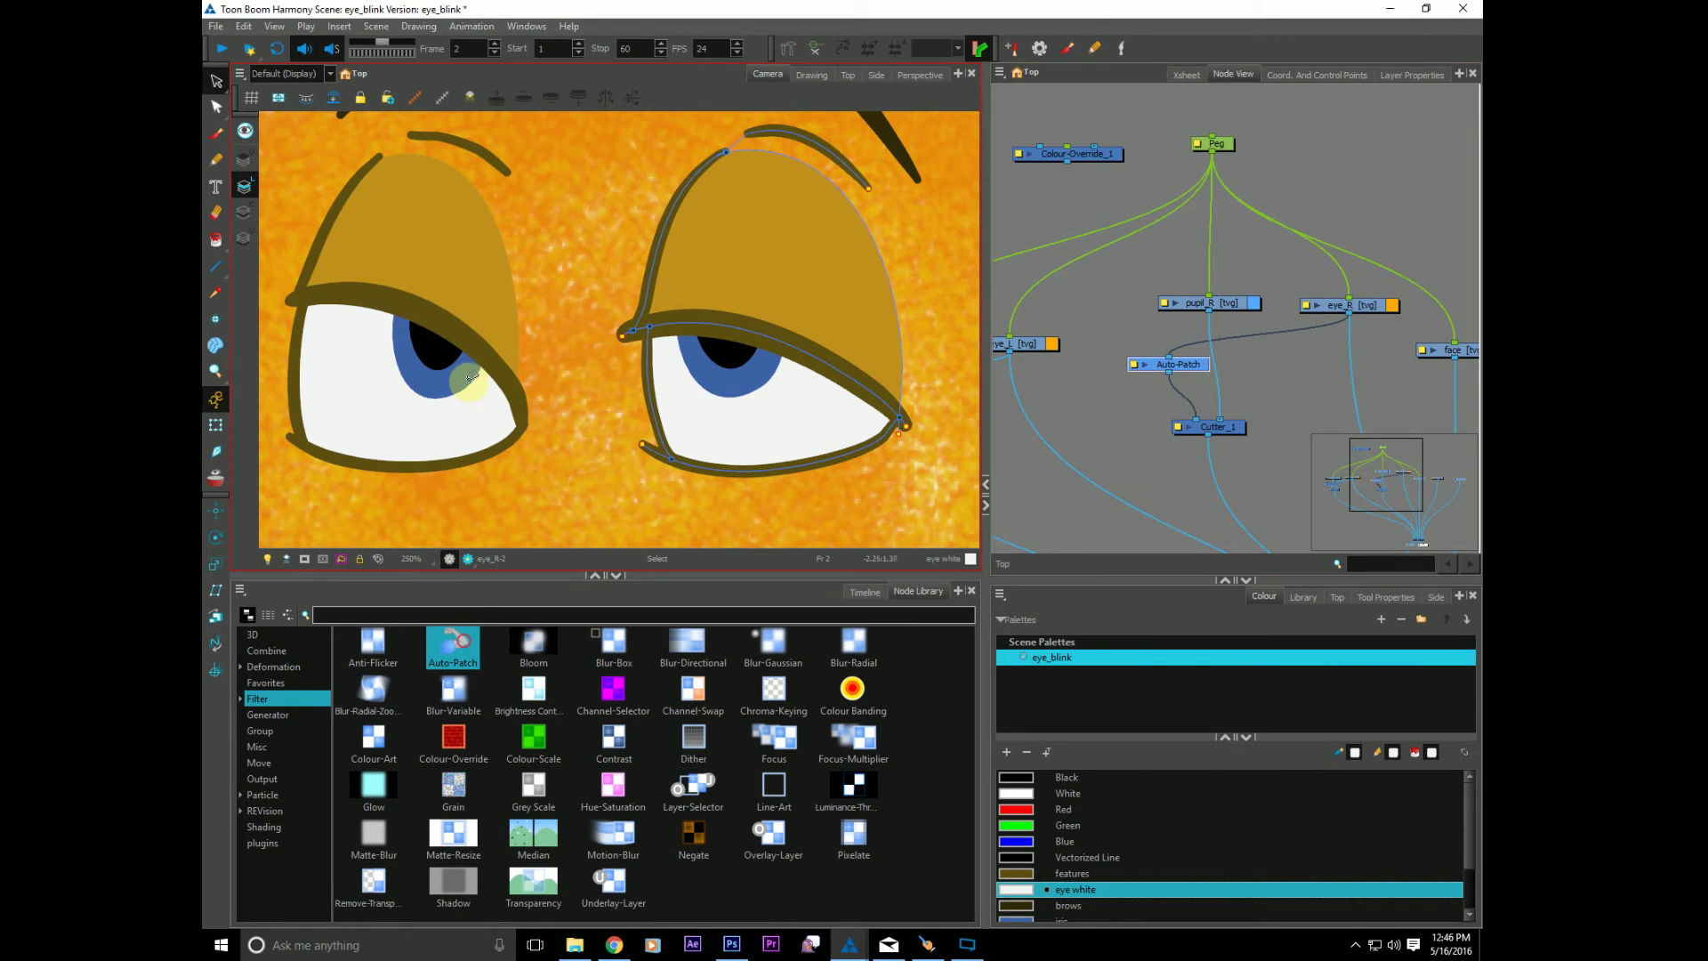
{"action": "left_click", "coordinate": [787, 379]}
{"action": "left_click", "coordinate": [879, 398]}
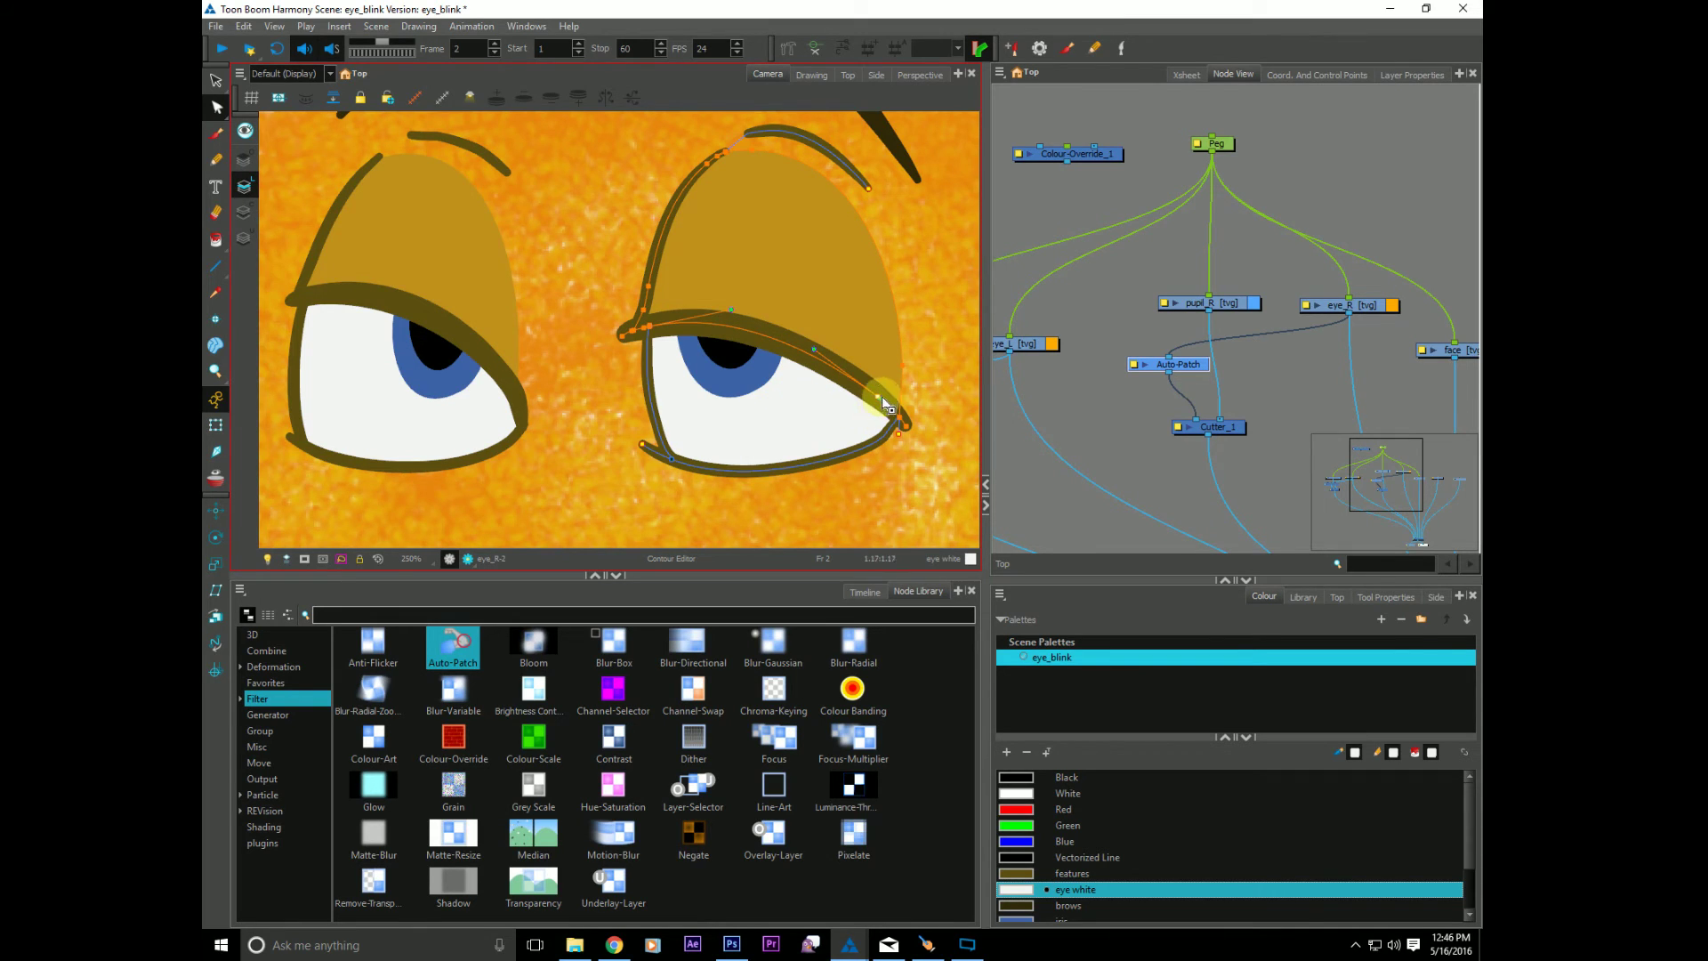
{"action": "left_click_drag", "start_coordinate": [879, 403], "coordinate": [847, 294]}
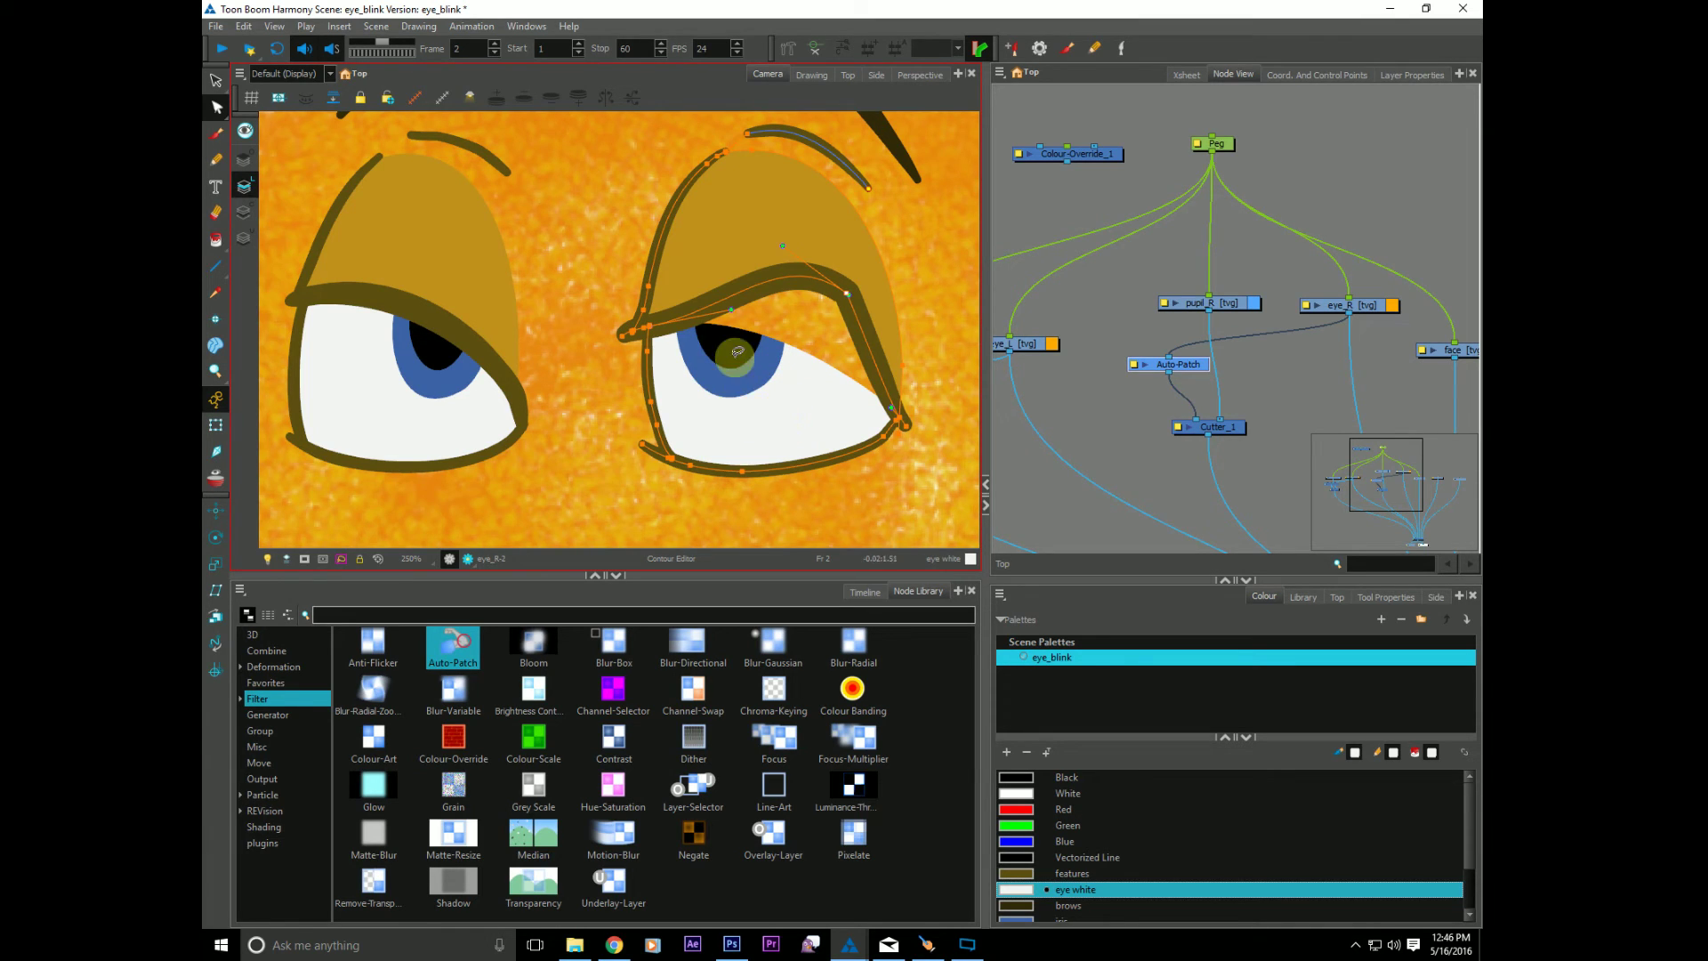
Step: Detach Auto-Patch from Cutter_1 to compare the mask, and undo back to eye_R's original upper lid shape
{"action": "left_click", "coordinate": [1128, 410]}
{"action": "mouse_move", "coordinate": [1188, 367]}
{"action": "left_mouse_down"}
{"action": "mouse_move", "coordinate": [1160, 336]}
{"action": "mouse_move", "coordinate": [1193, 352]}
{"action": "left_mouse_up"}
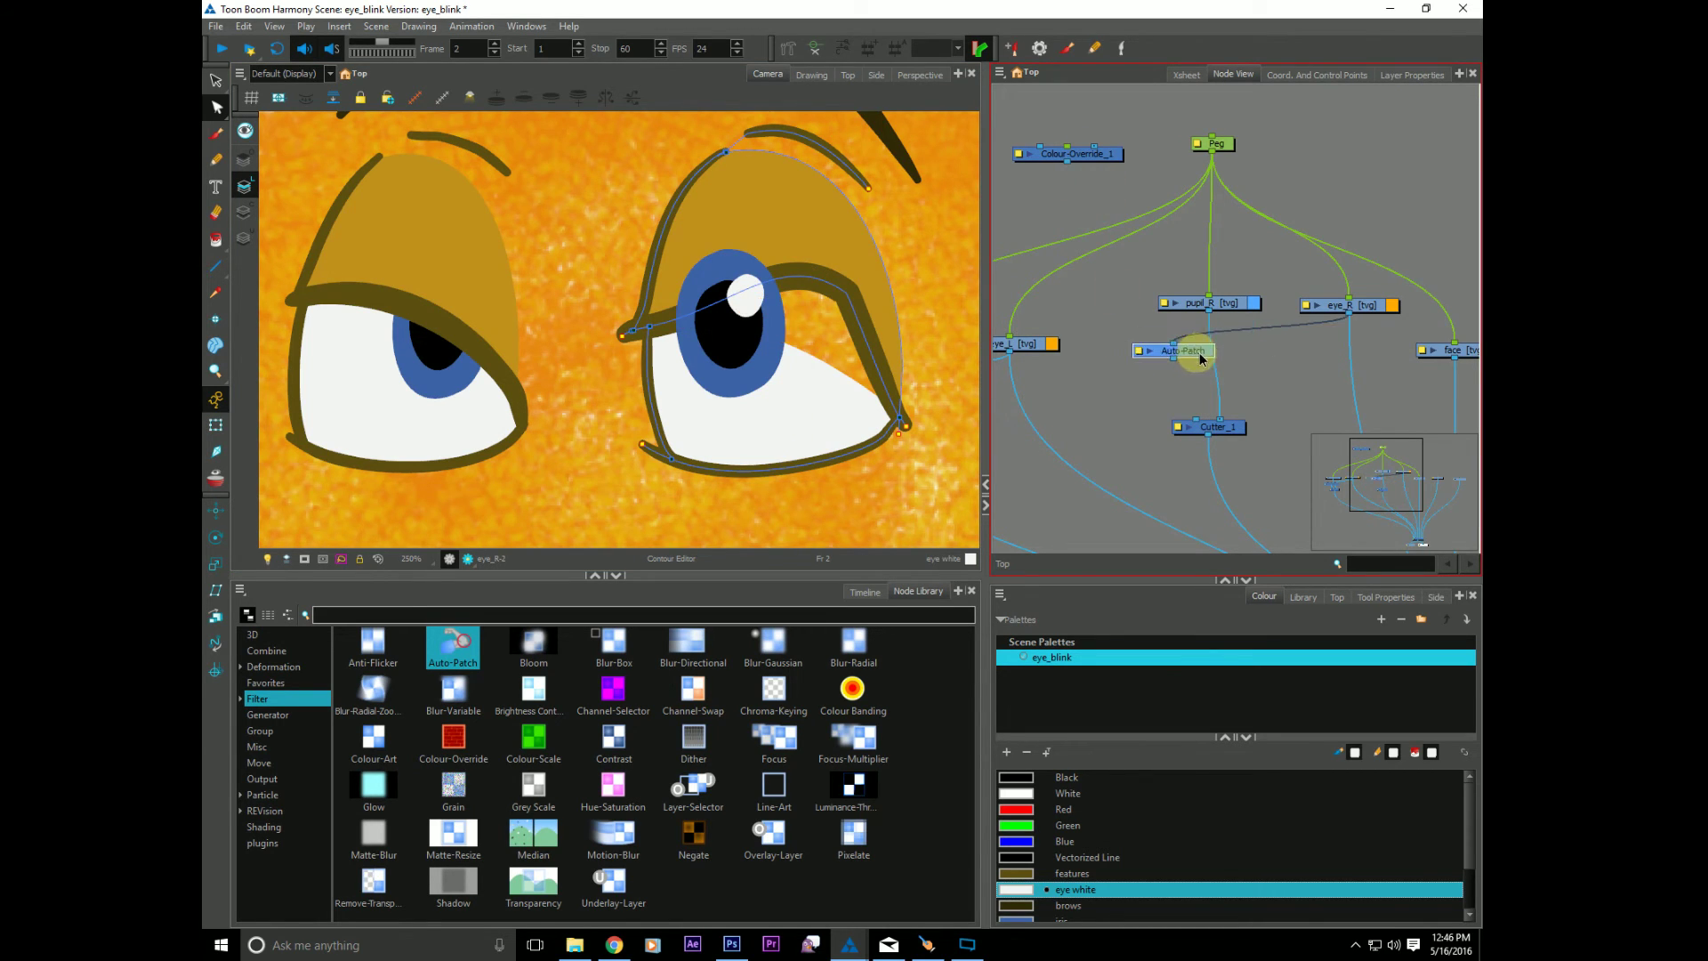
{"action": "key", "text": "ctrl+z"}
{"action": "key", "text": "ctrl+z"}
{"action": "key", "text": "ctrl+z"}
{"action": "key", "text": "ctrl+z"}
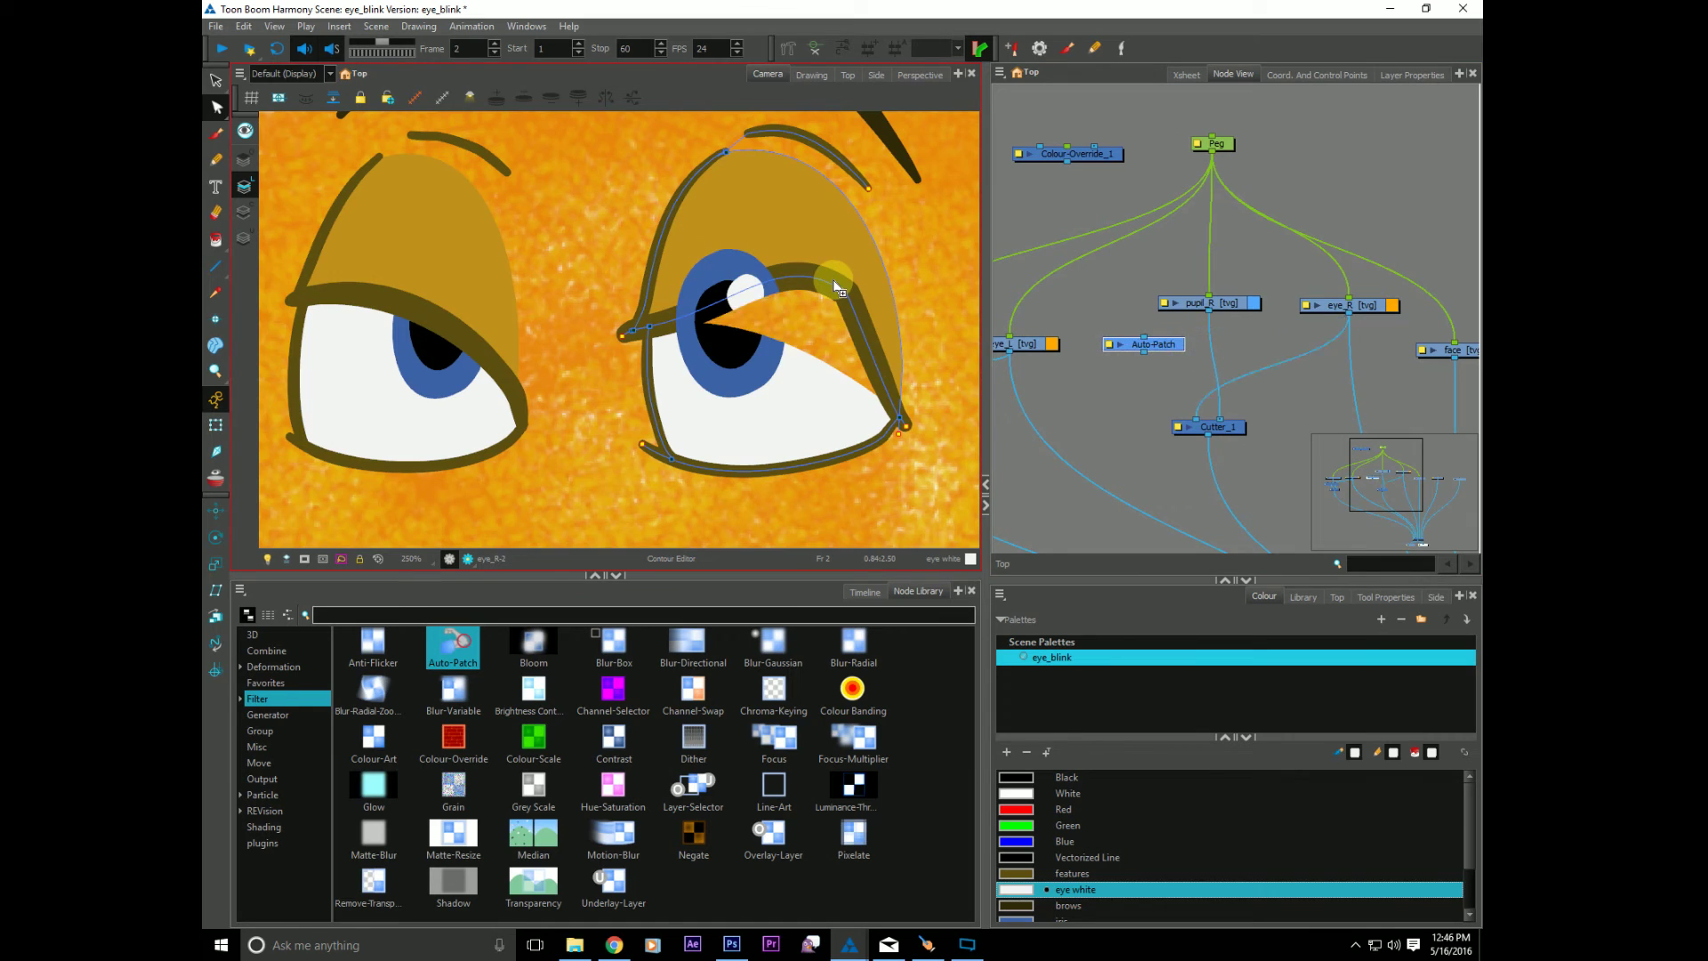
Step: Insert Colour-Override_1 into the matte connection between Auto-Patch and Cutter_1
{"action": "left_click_drag", "start_coordinate": [1185, 366], "coordinate": [1196, 351]}
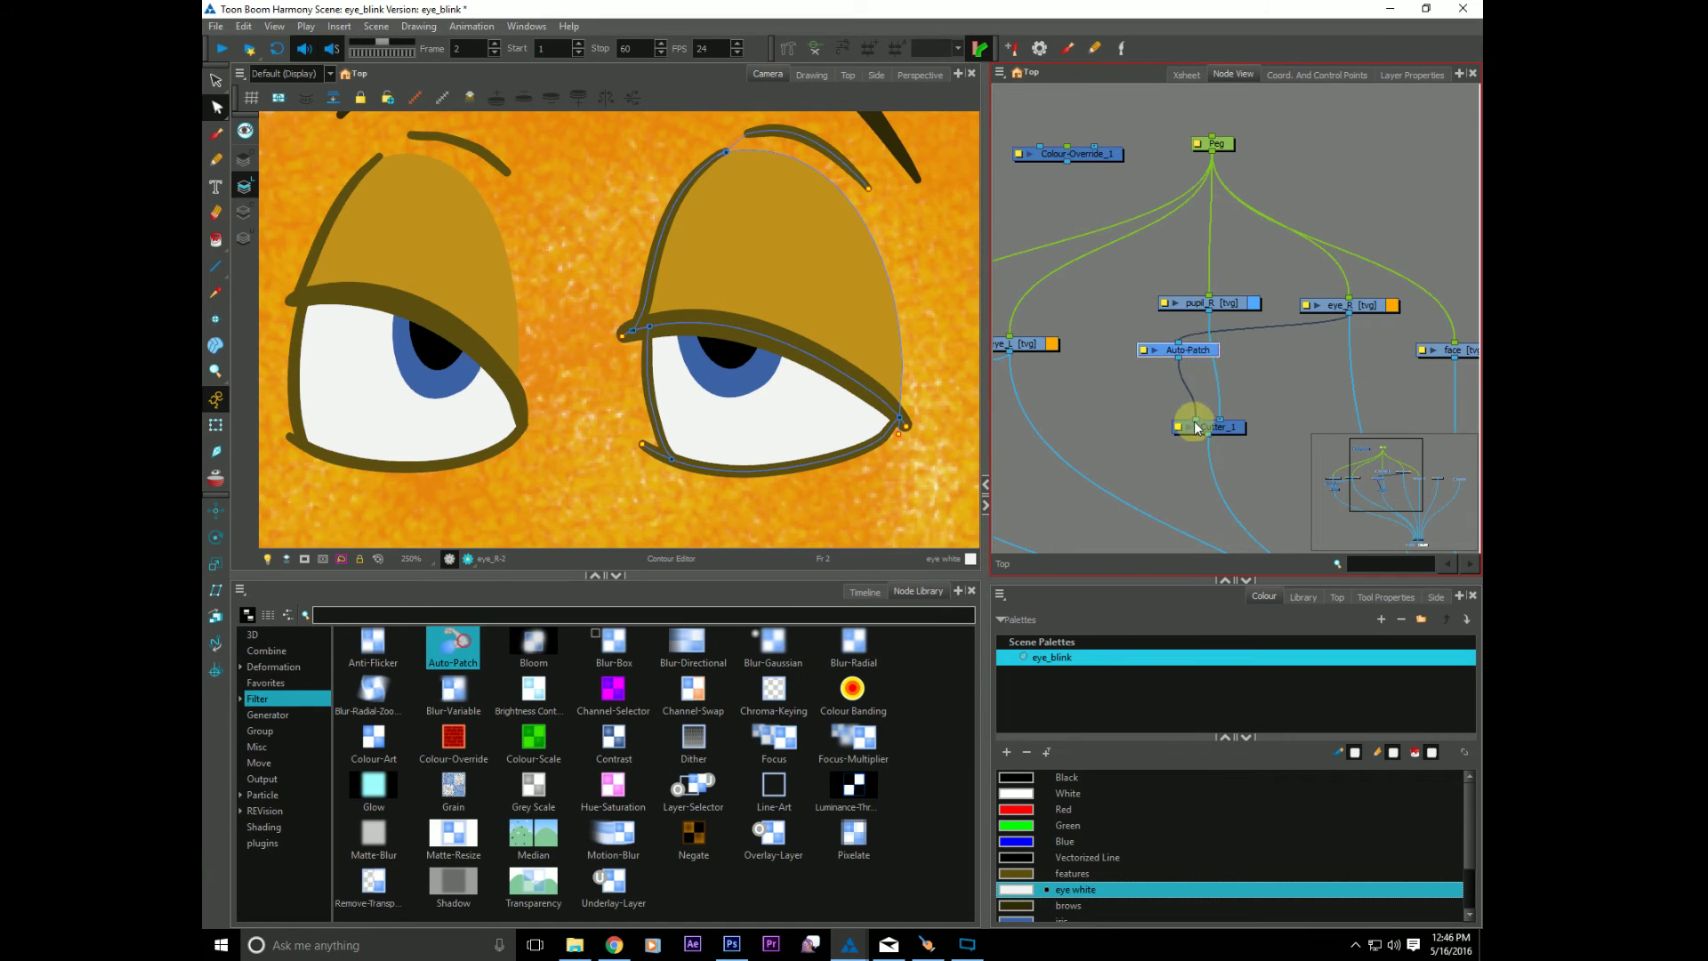
{"action": "left_click_drag", "start_coordinate": [1196, 419], "coordinate": [1148, 397]}
{"action": "left_click_drag", "start_coordinate": [1081, 155], "coordinate": [1188, 440]}
{"action": "left_click_drag", "start_coordinate": [1201, 373], "coordinate": [1177, 384]}
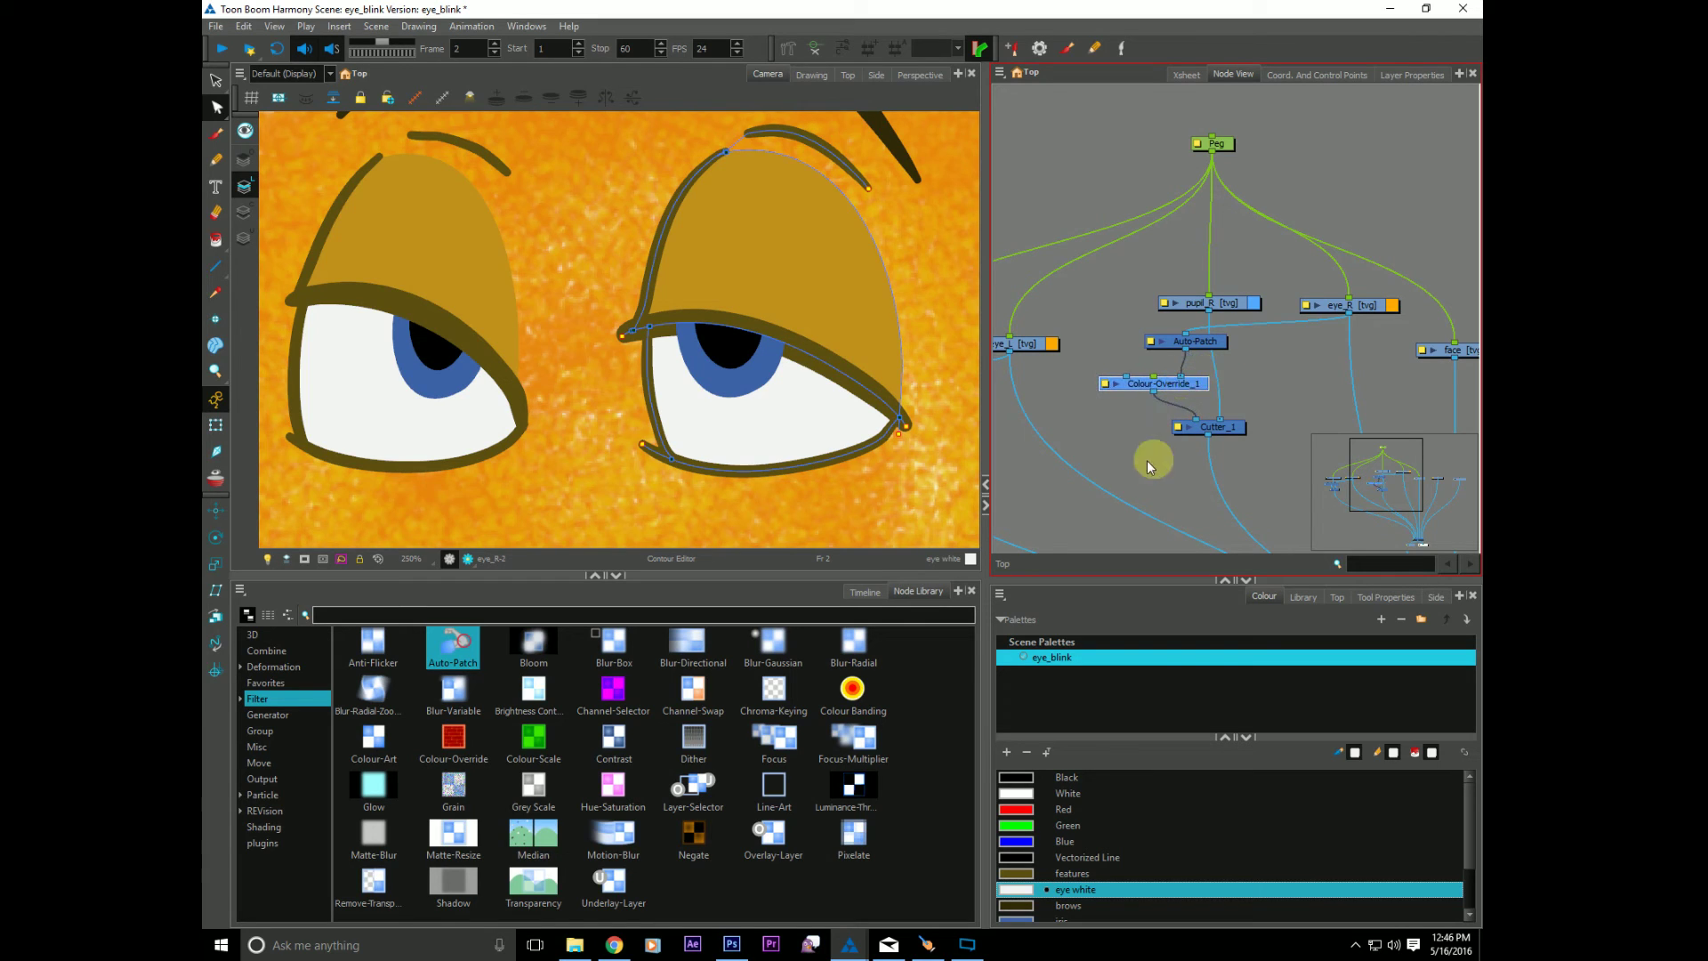
{"action": "left_click_drag", "start_coordinate": [1125, 439], "coordinate": [1125, 431]}
{"action": "left_click_drag", "start_coordinate": [1219, 341], "coordinate": [1221, 348]}
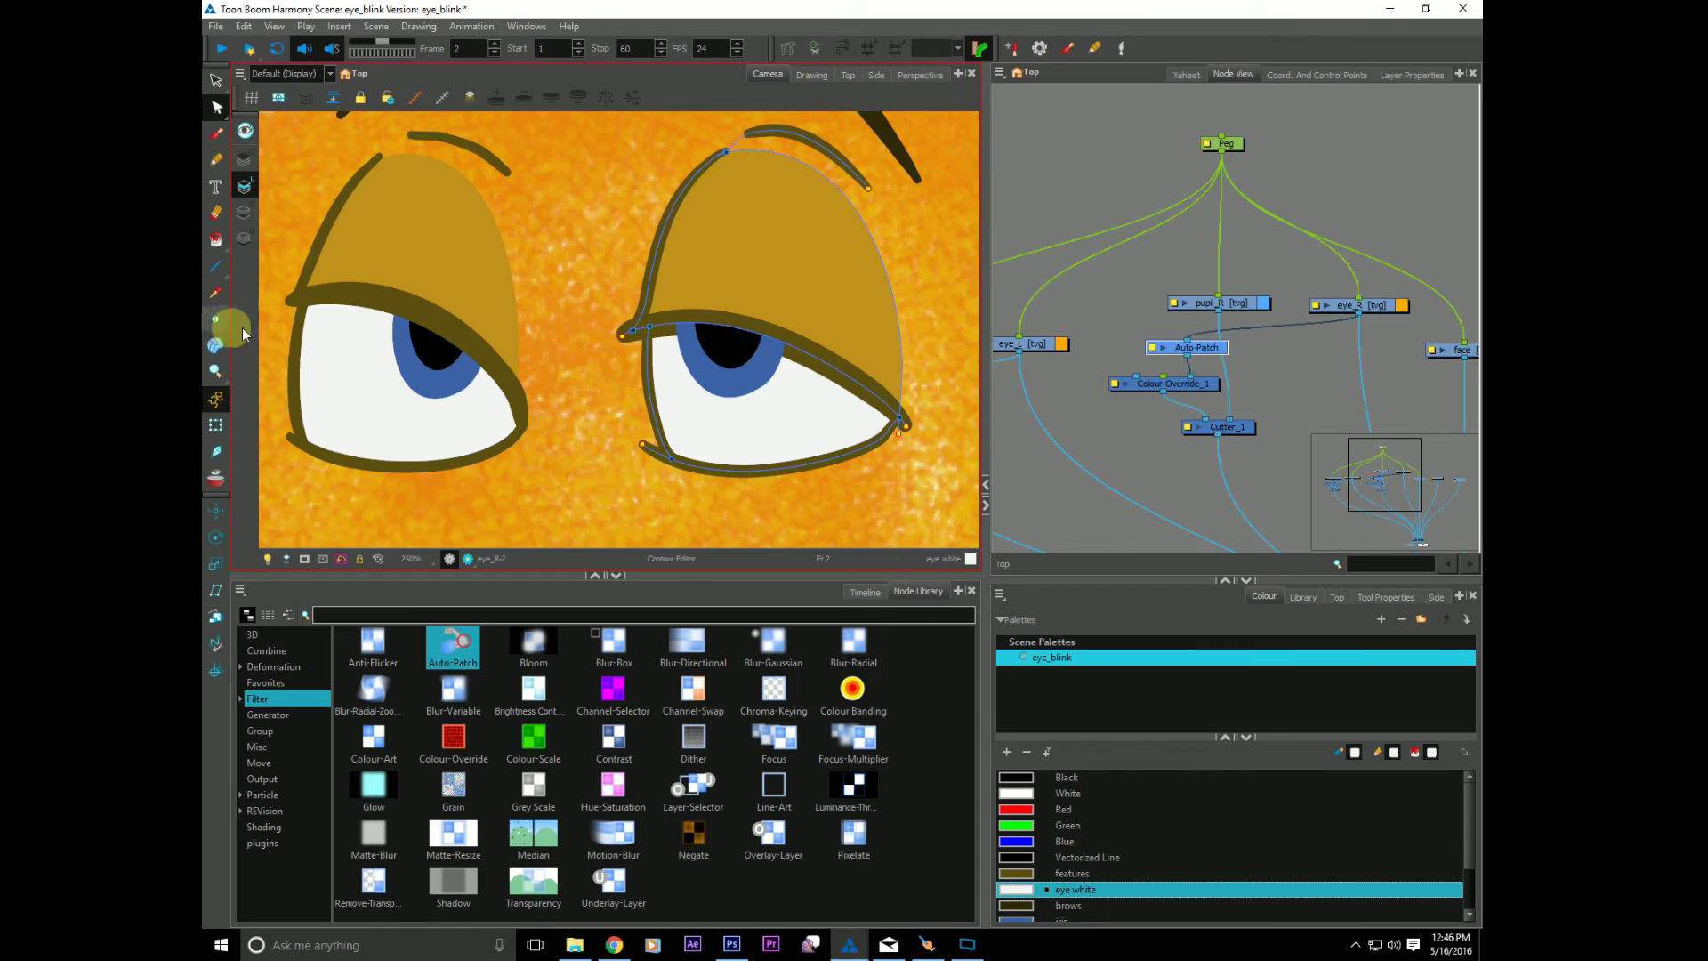
Step: Detach Auto-Patch, park it beside the Peg, and connect eye_R directly to Colour-Override_1
{"action": "left_click_drag", "start_coordinate": [1189, 343], "coordinate": [1064, 160]}
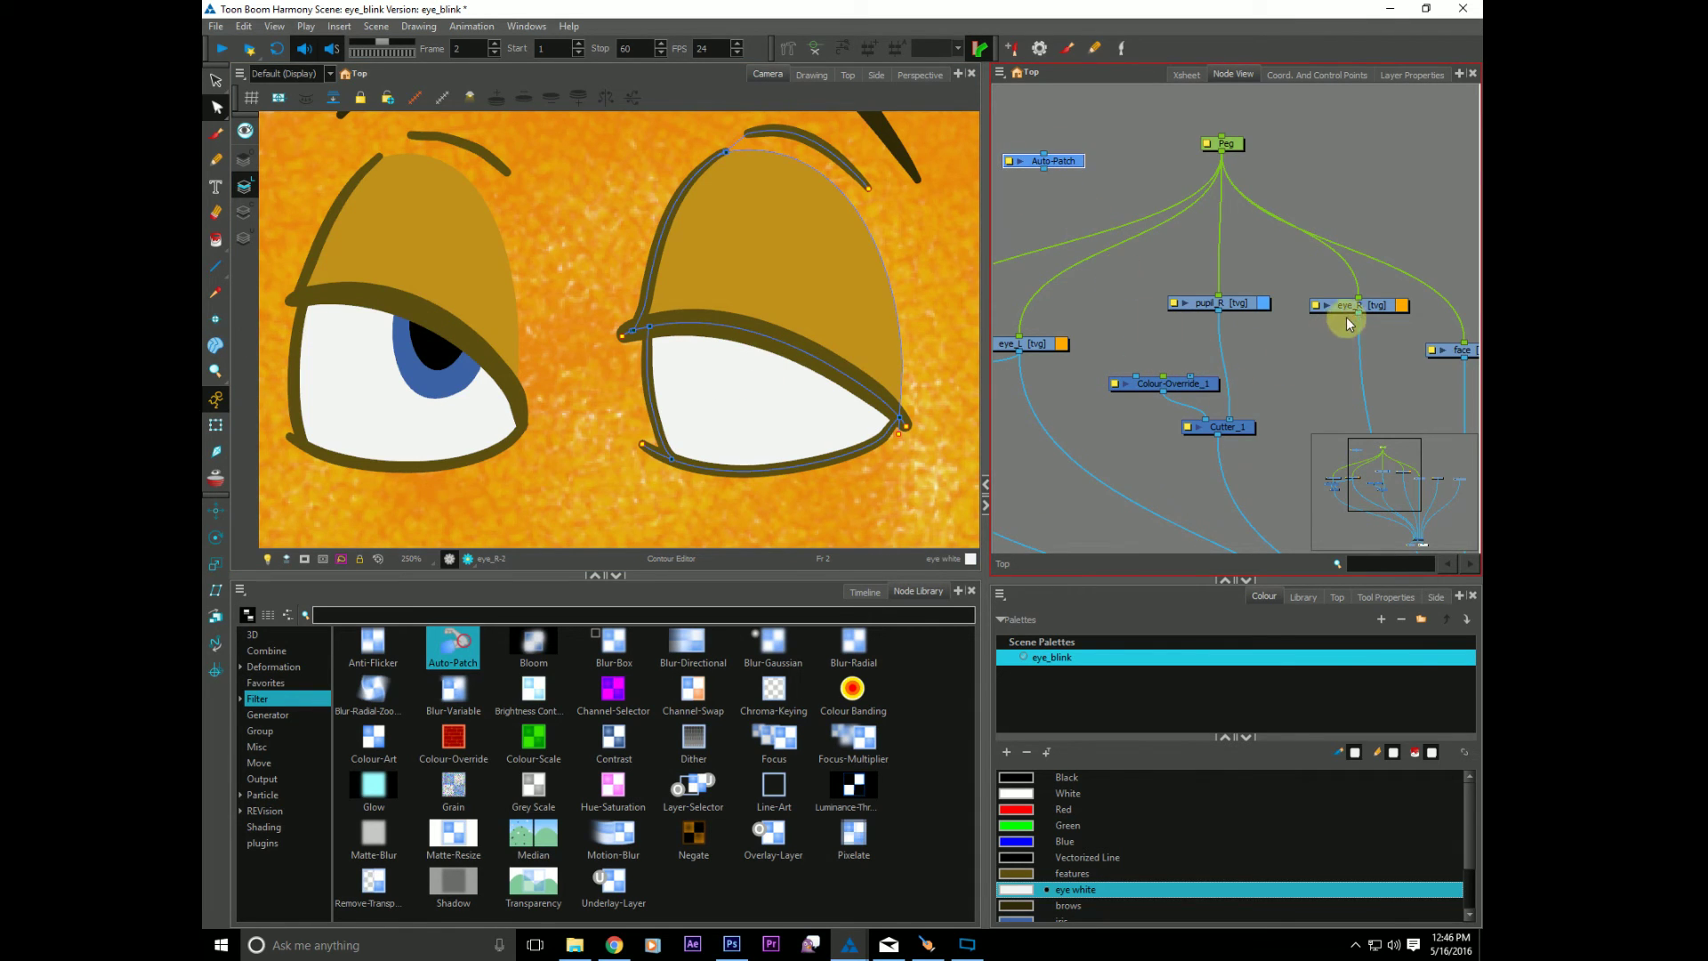
{"action": "left_click_drag", "start_coordinate": [1242, 336], "coordinate": [1194, 382]}
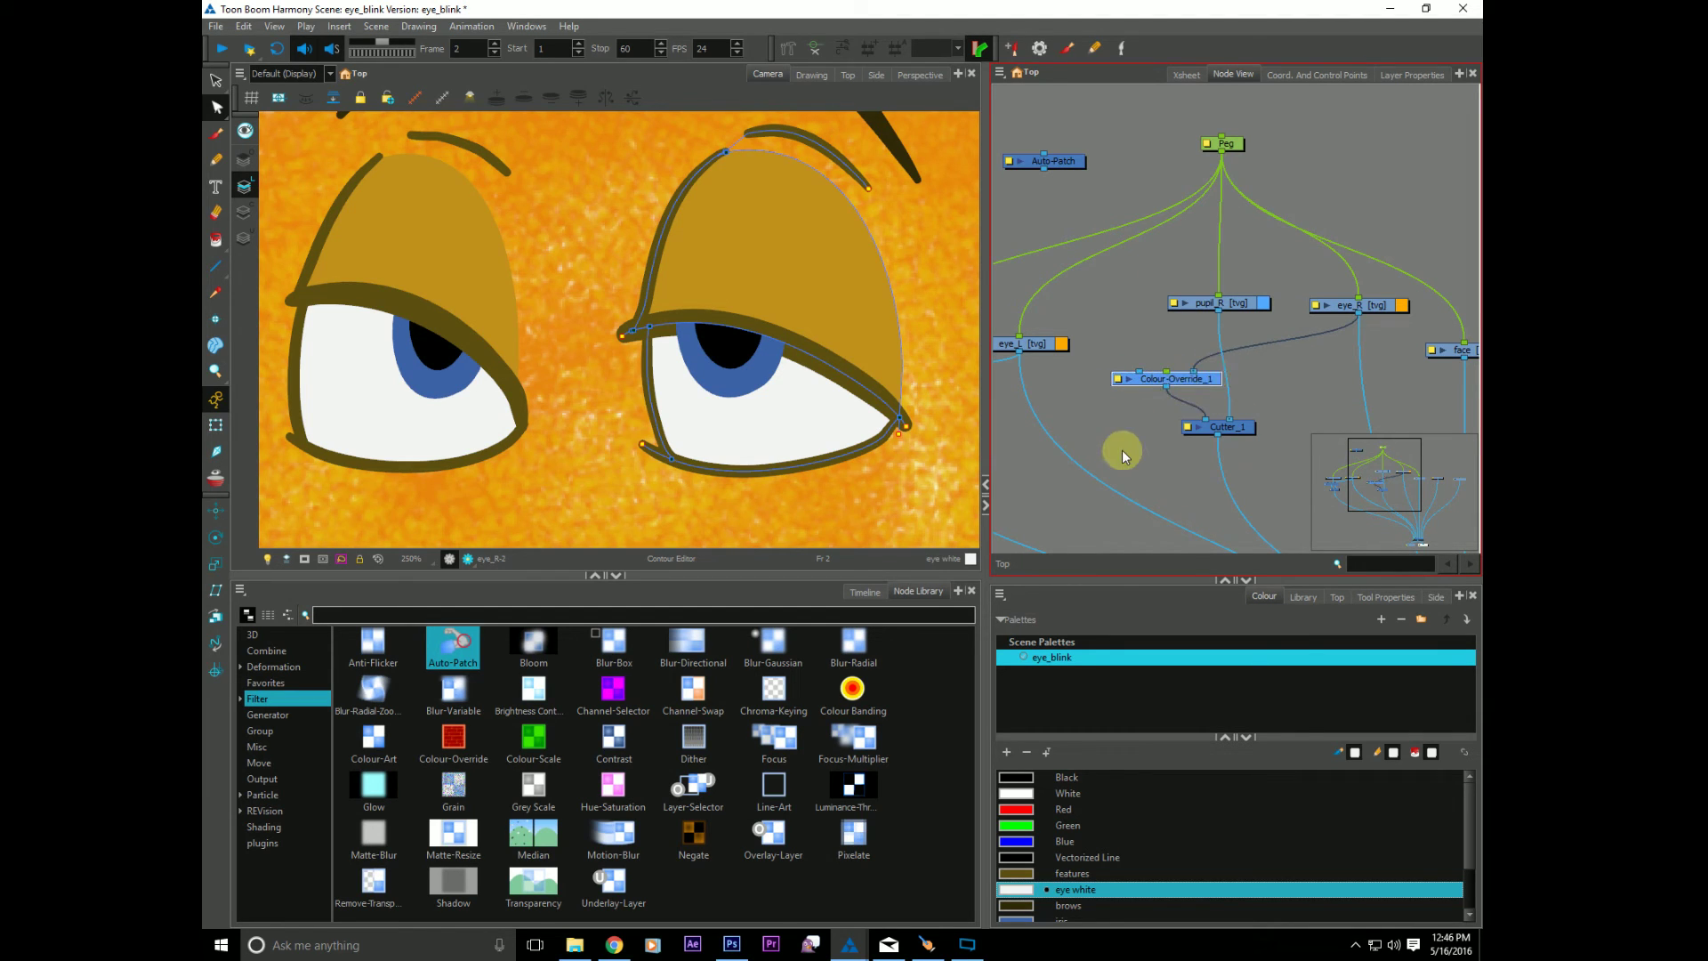
Step: Select eye_R with the Transform tool and duplicate its drawing 2 at frame 2
{"action": "left_click_drag", "start_coordinate": [465, 469], "coordinate": [487, 464]}
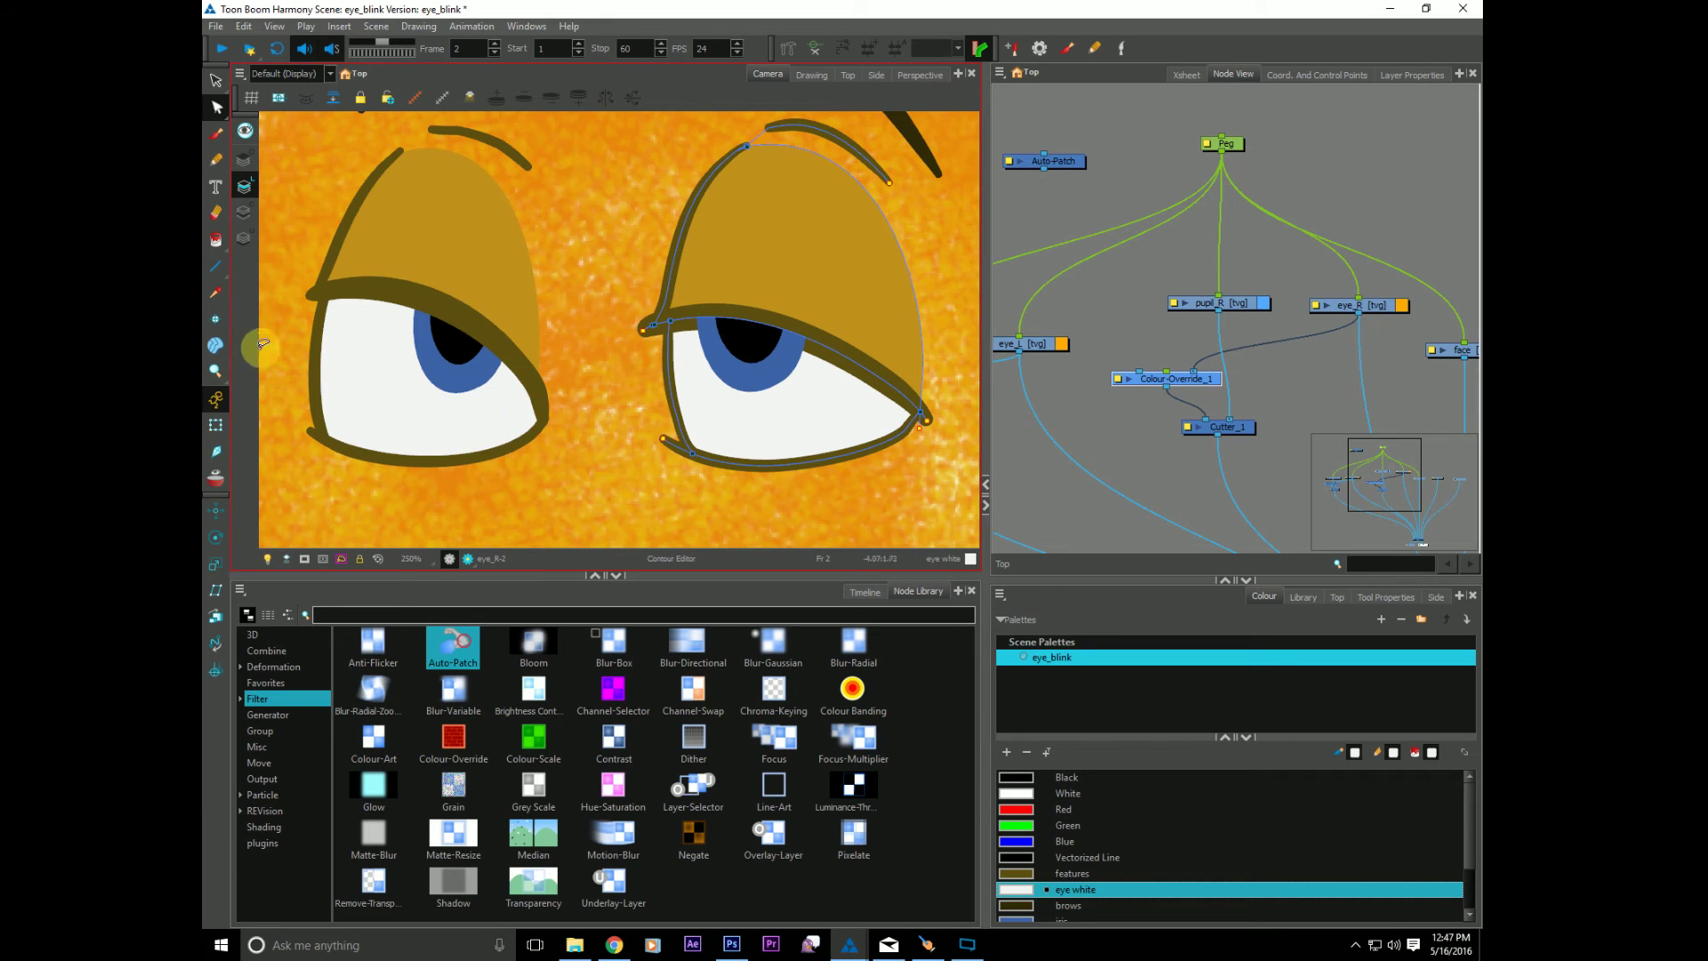
{"action": "left_click", "coordinate": [215, 425]}
{"action": "left_click", "coordinate": [681, 286]}
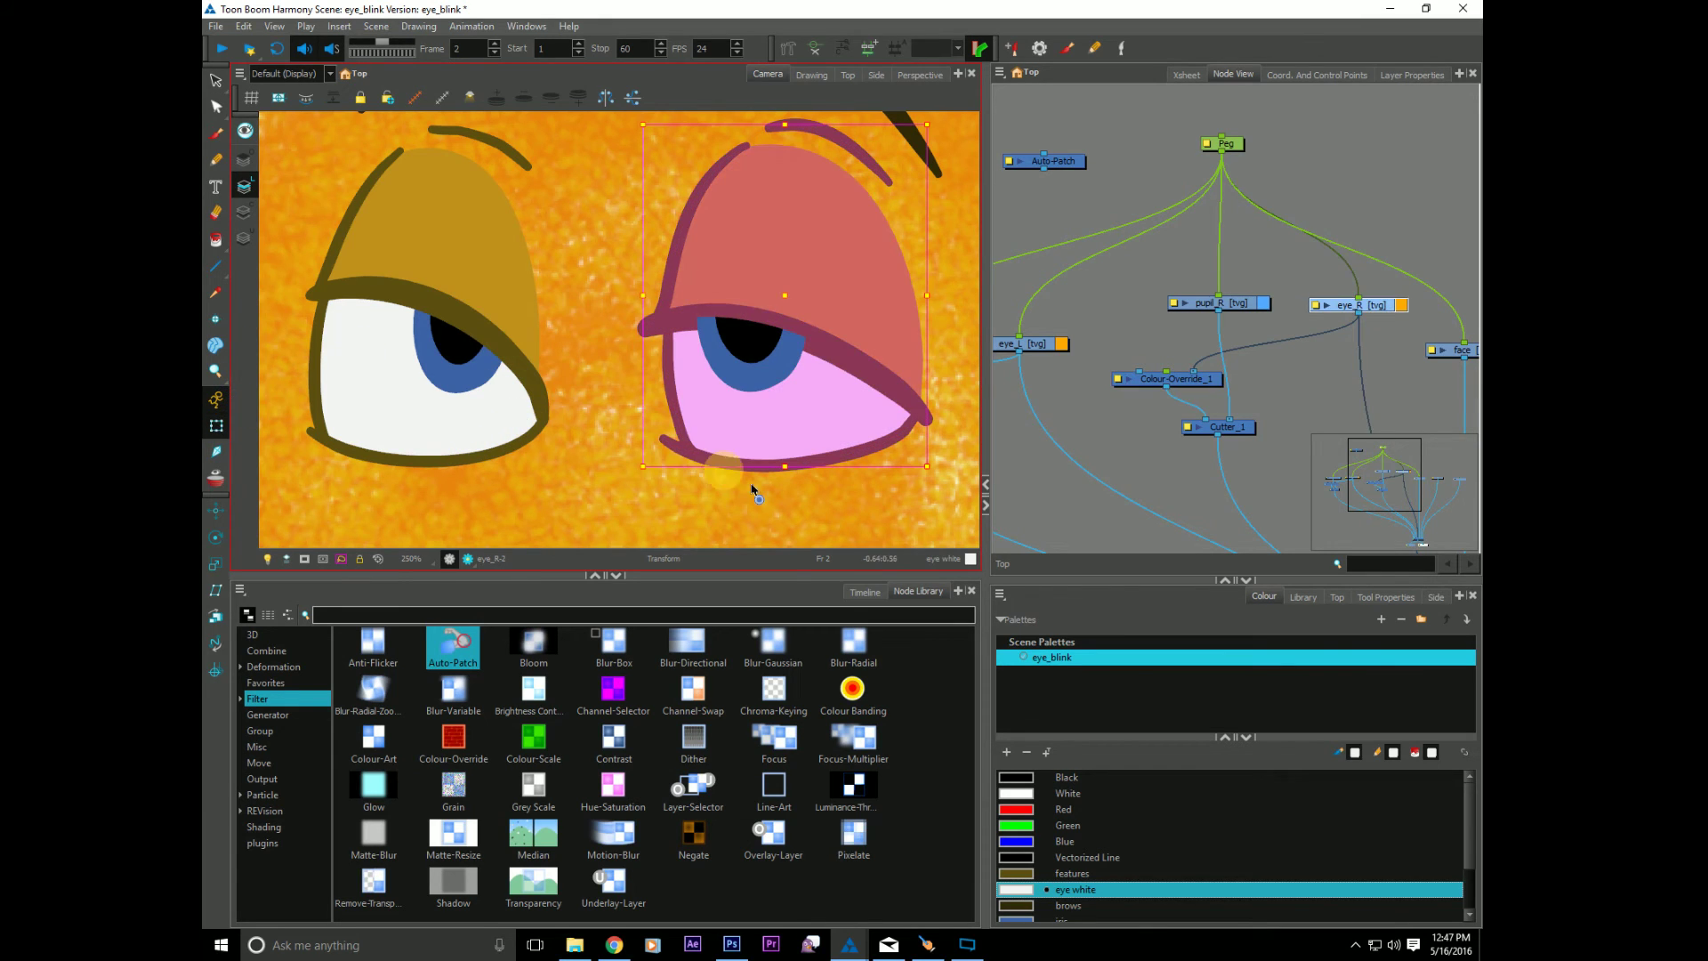
{"action": "left_click", "coordinate": [1303, 597]}
{"action": "left_click", "coordinate": [867, 593]}
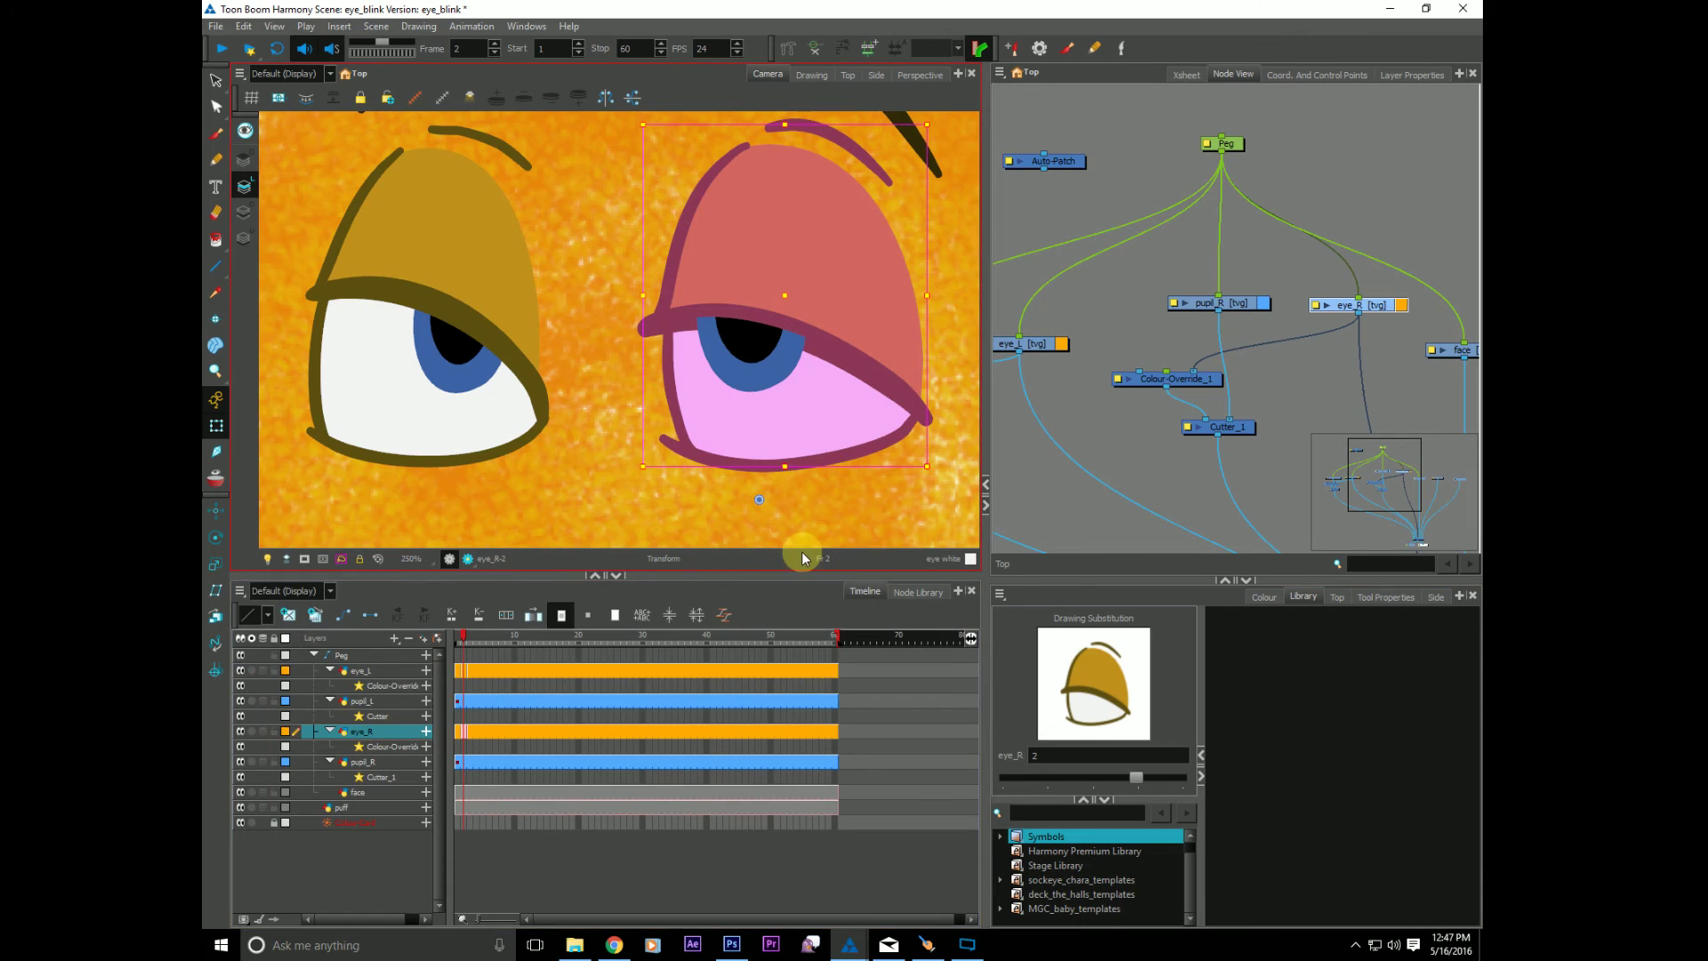
{"action": "left_click", "coordinate": [313, 614]}
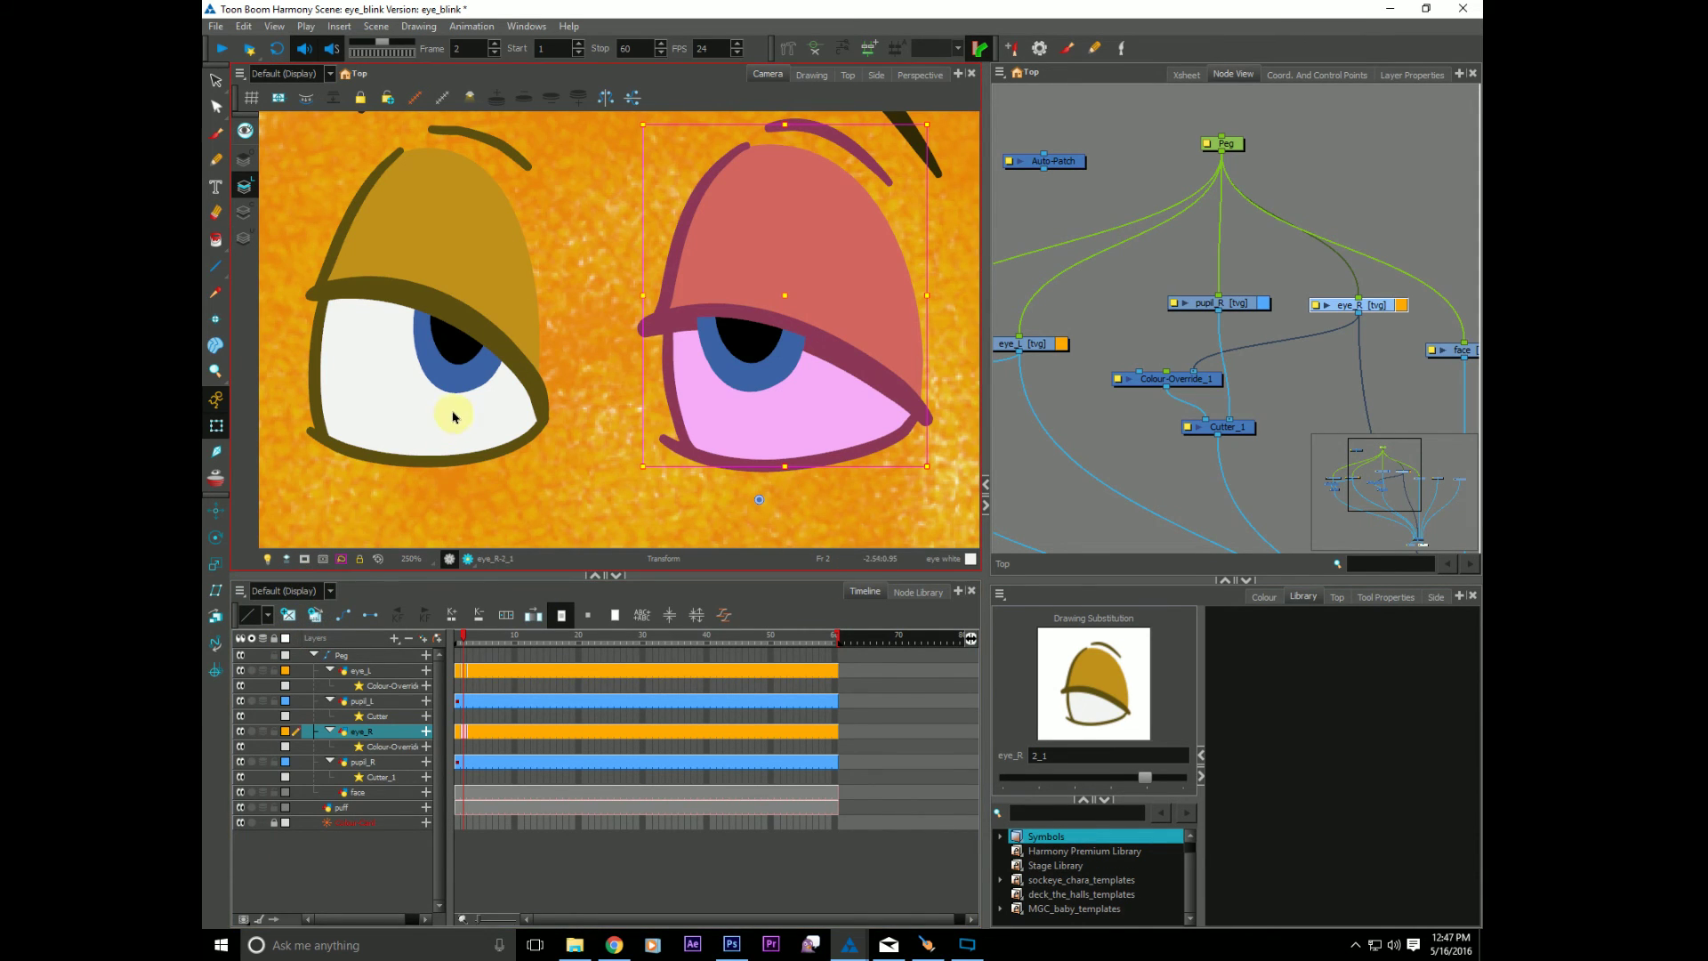
Step: Rename the duplicated eye_R drawing as 2_convrtered
{"action": "key", "text": "ctrl+d"}
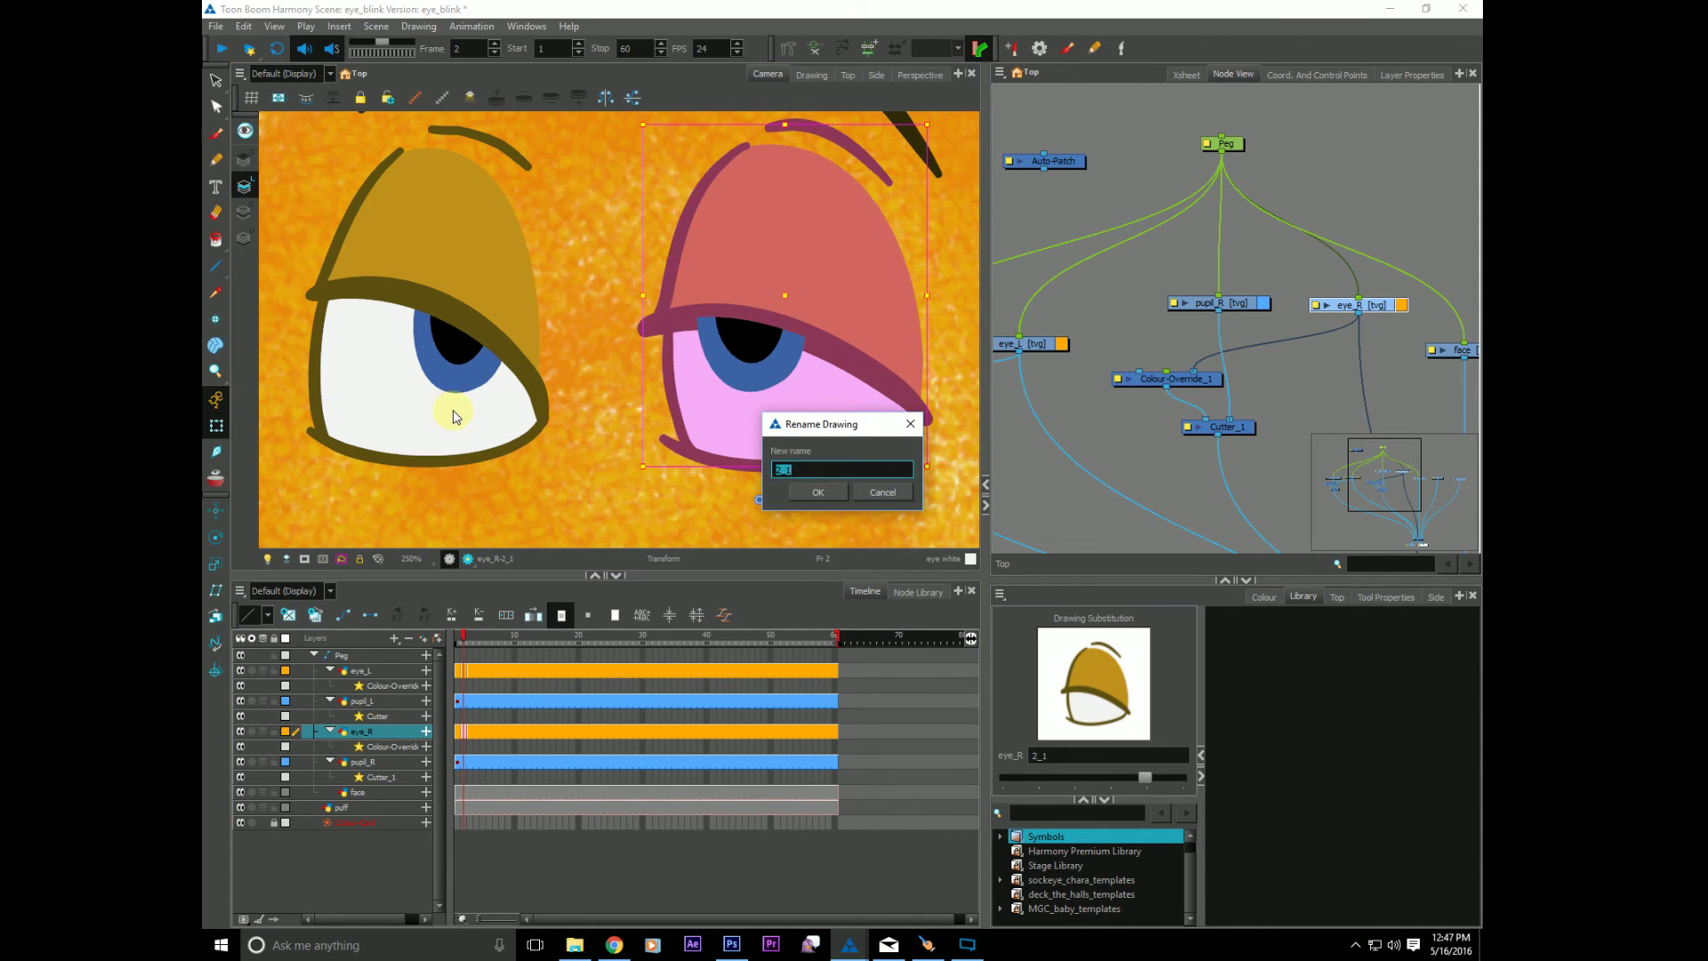
{"action": "key", "text": "End"}
{"action": "type", "text": "convter"}
{"action": "key", "text": "Return"}
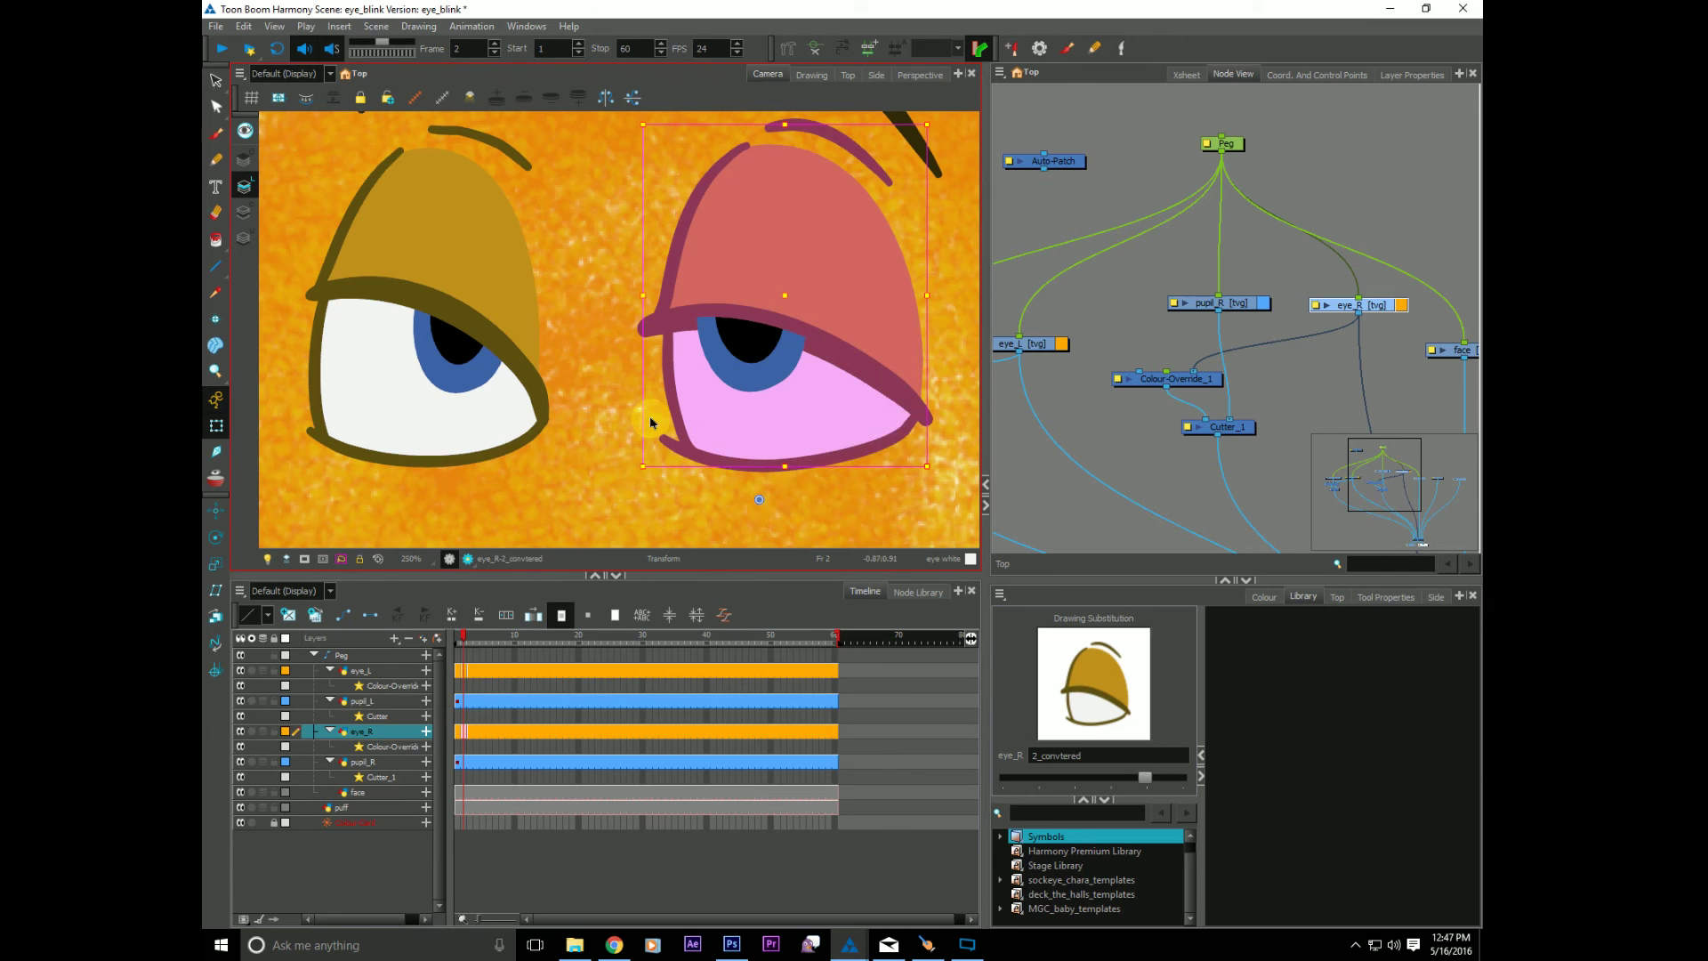
Step: Convert the pencil lines of the duplicated eye_R drawing to brush strokes
{"action": "left_click", "coordinate": [472, 26]}
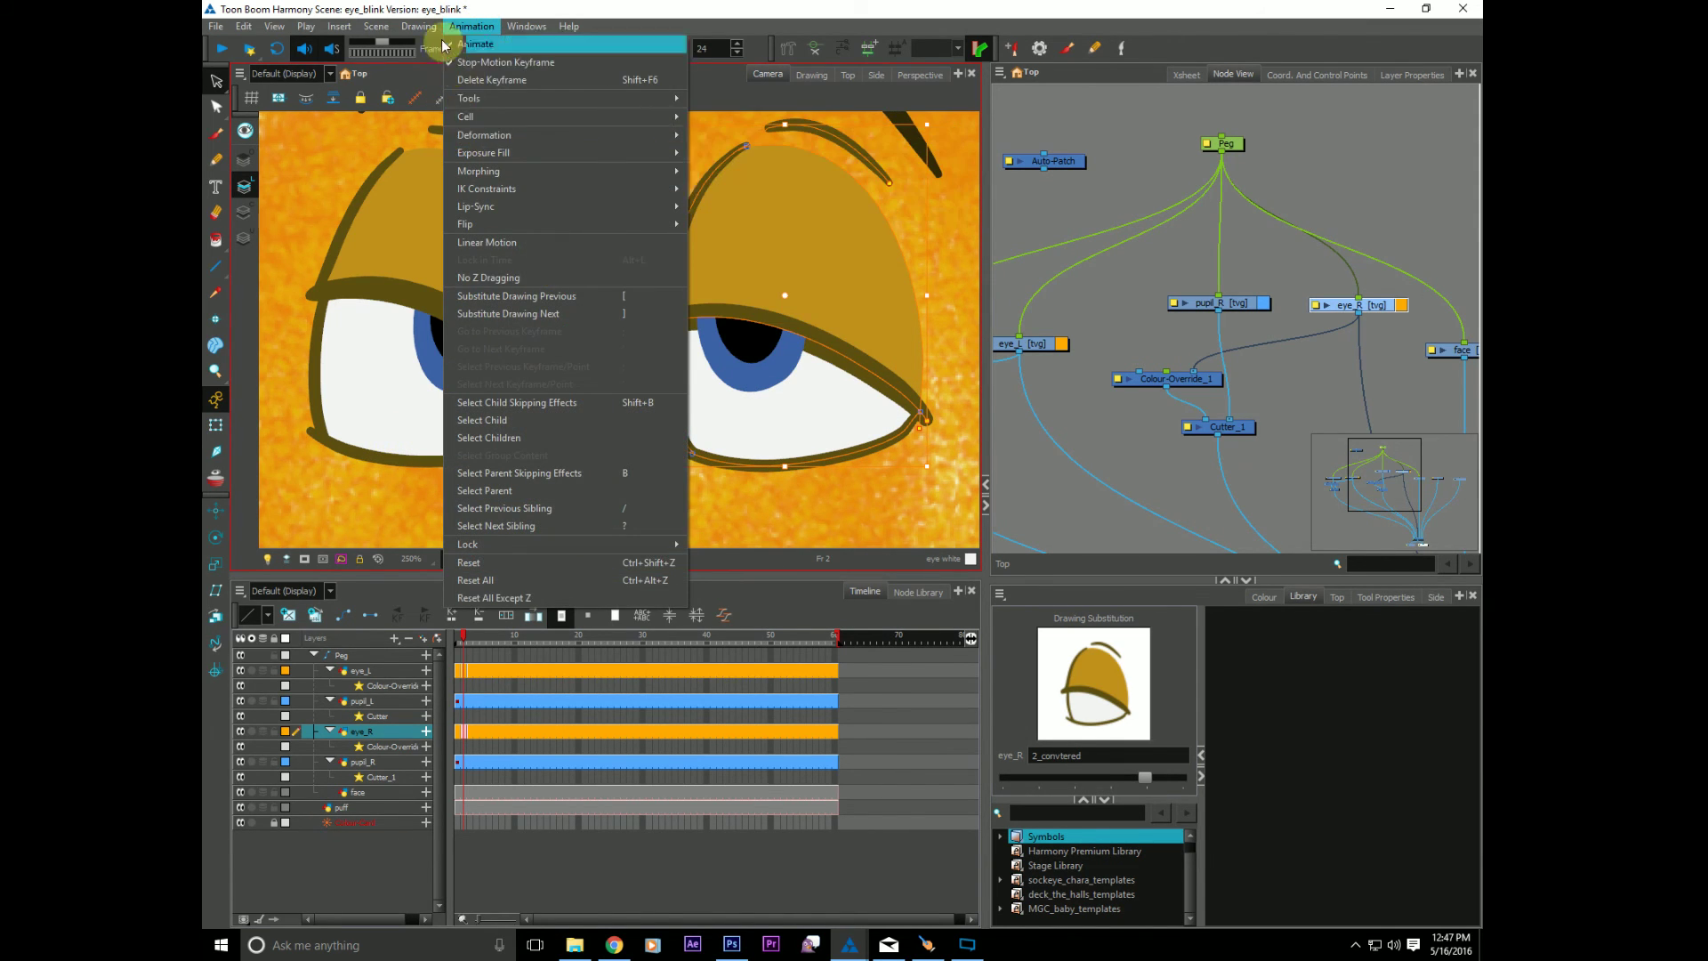
{"action": "mouse_move", "coordinate": [418, 26]}
{"action": "mouse_move", "coordinate": [487, 98]}
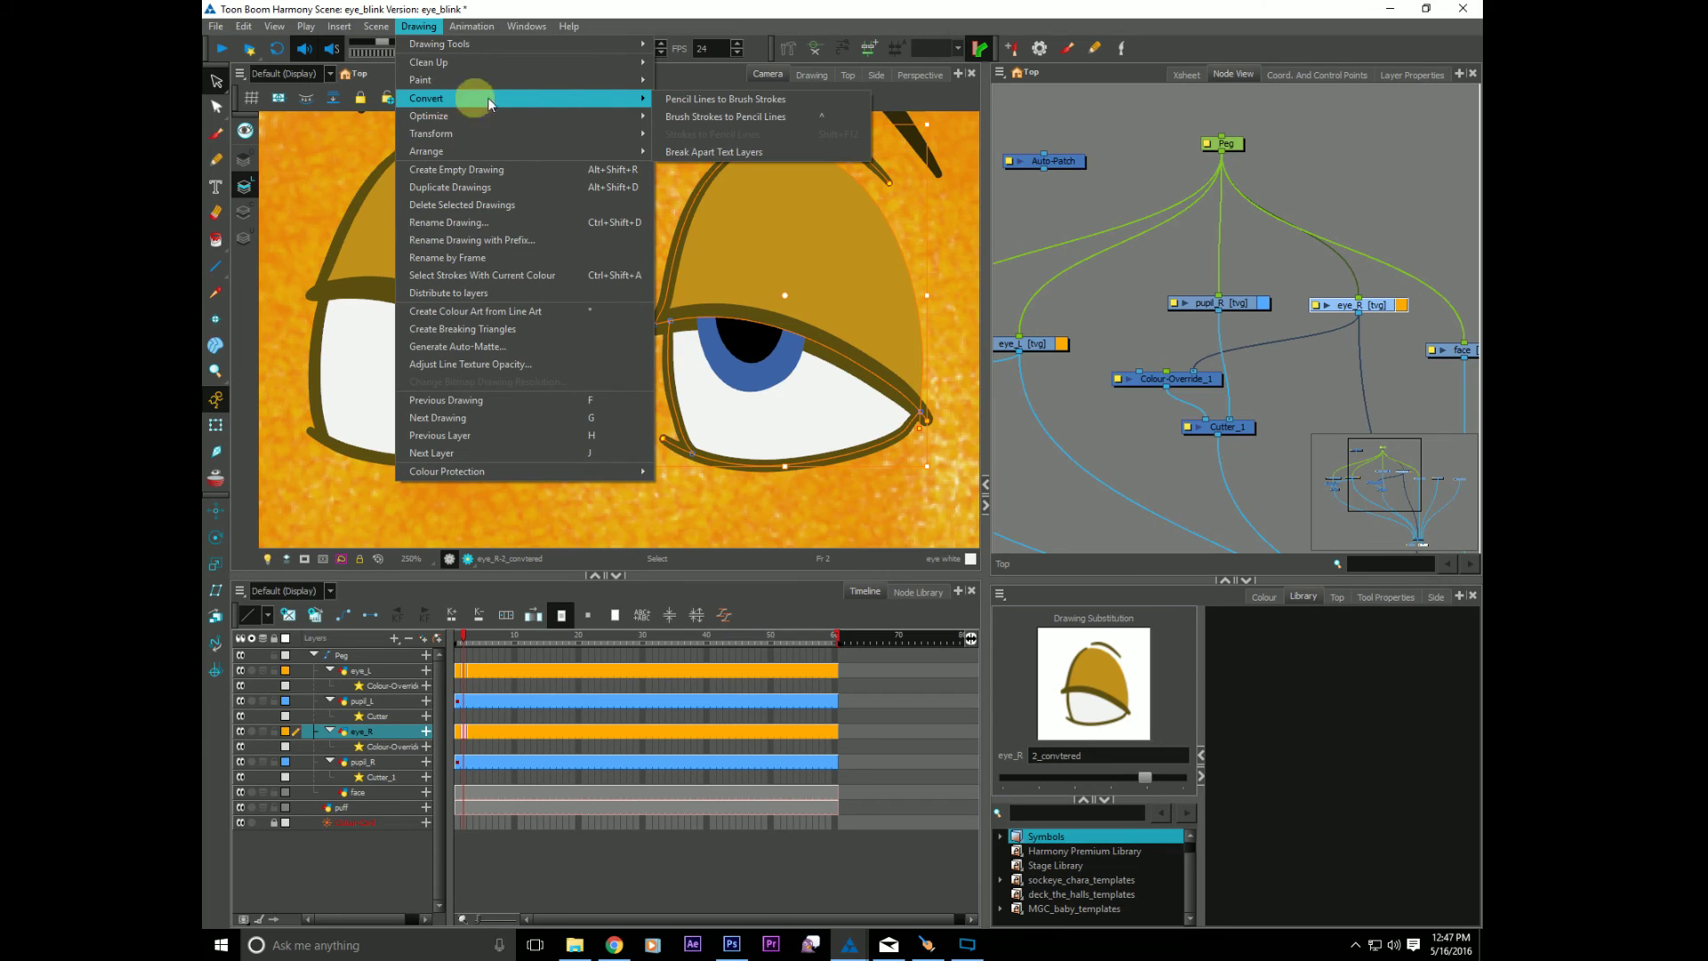
{"action": "left_click", "coordinate": [659, 98]}
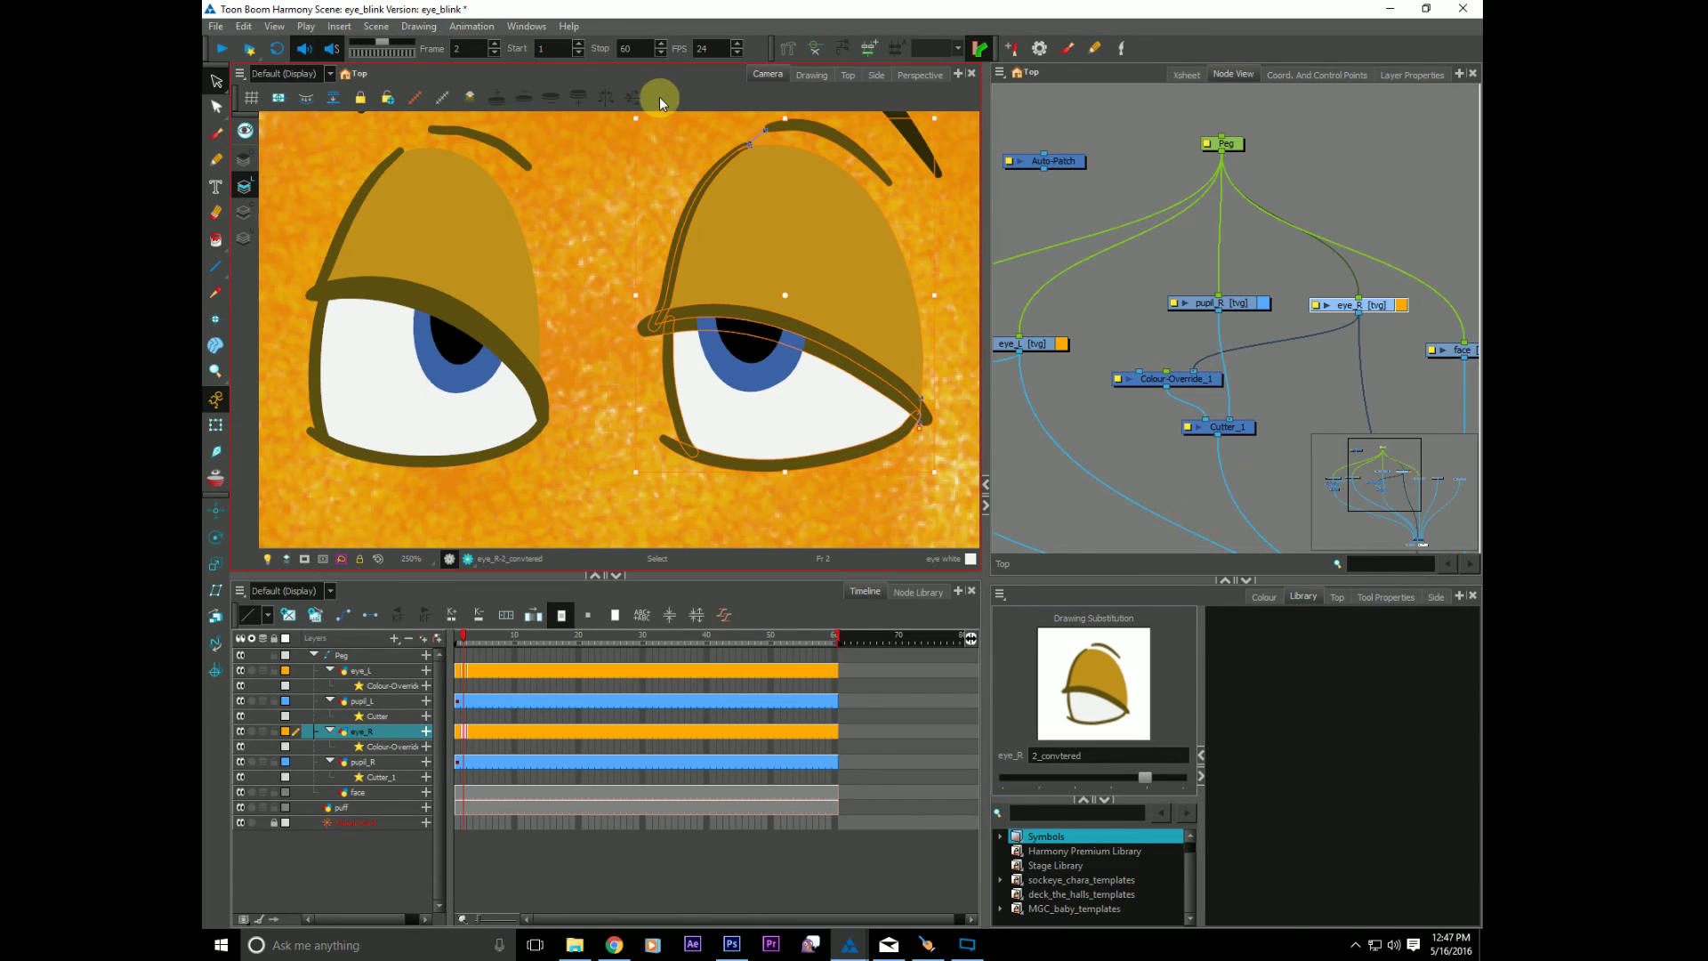
{"action": "left_click", "coordinate": [334, 98]}
{"action": "left_click", "coordinate": [1025, 460]}
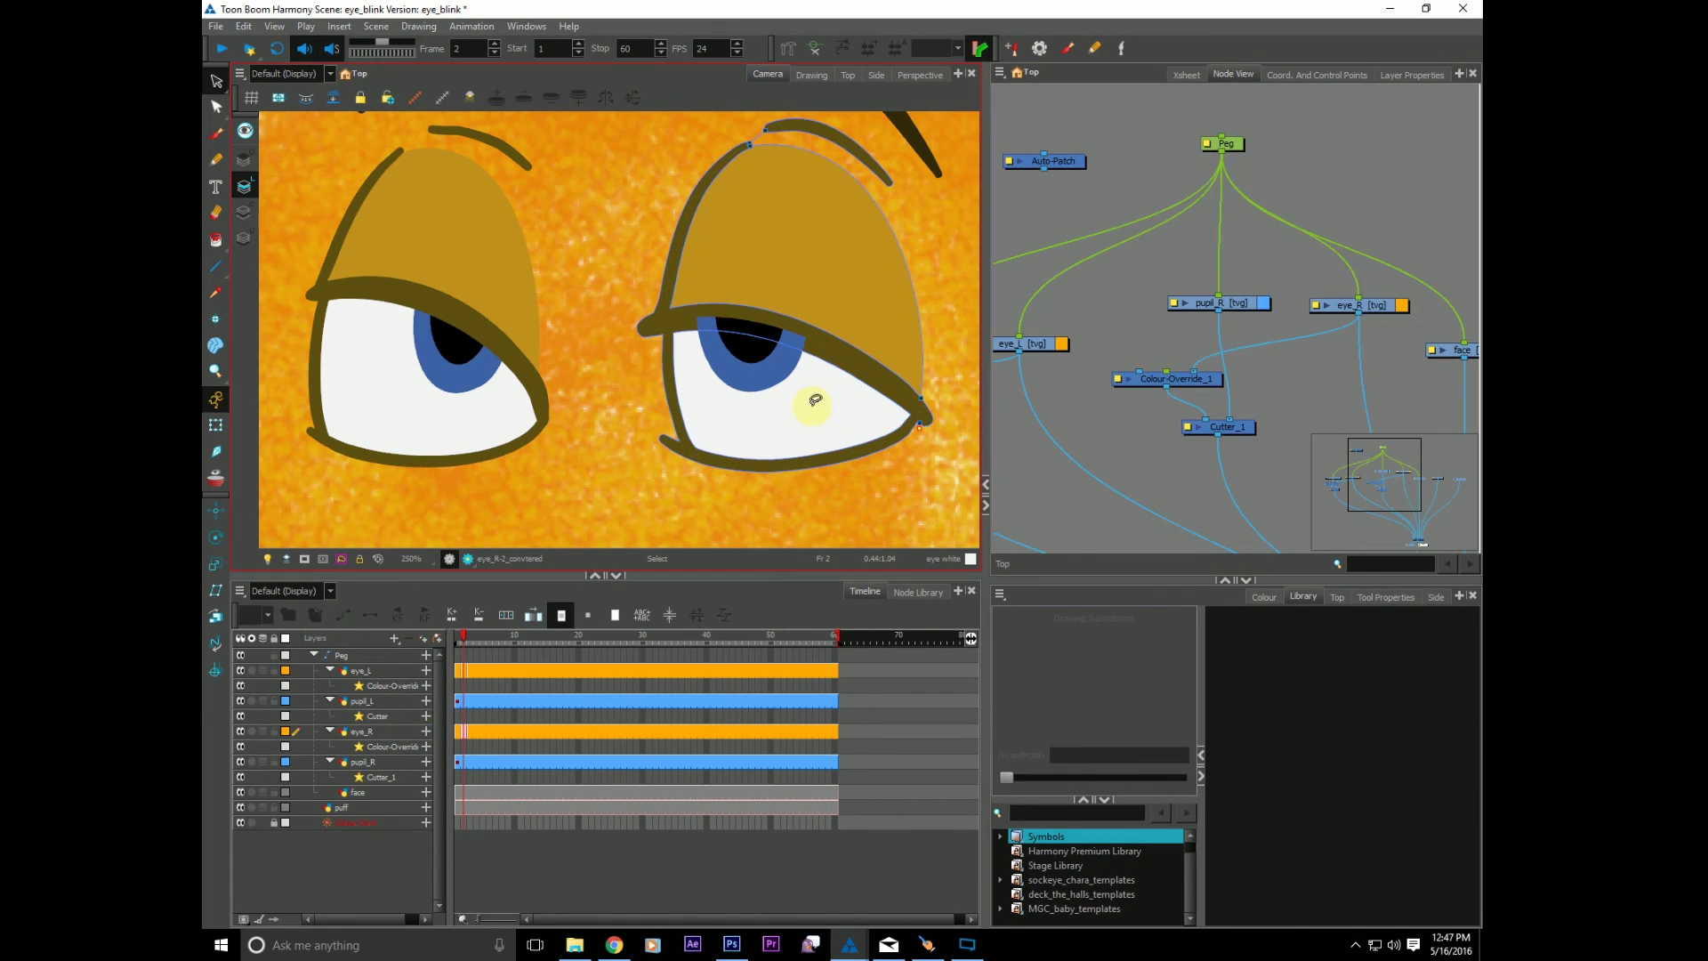
Step: Delete the eye white fill from the Colour Art layer of the duplicated eye_R drawing
{"action": "left_click", "coordinate": [817, 401]}
{"action": "left_click", "coordinate": [244, 212]}
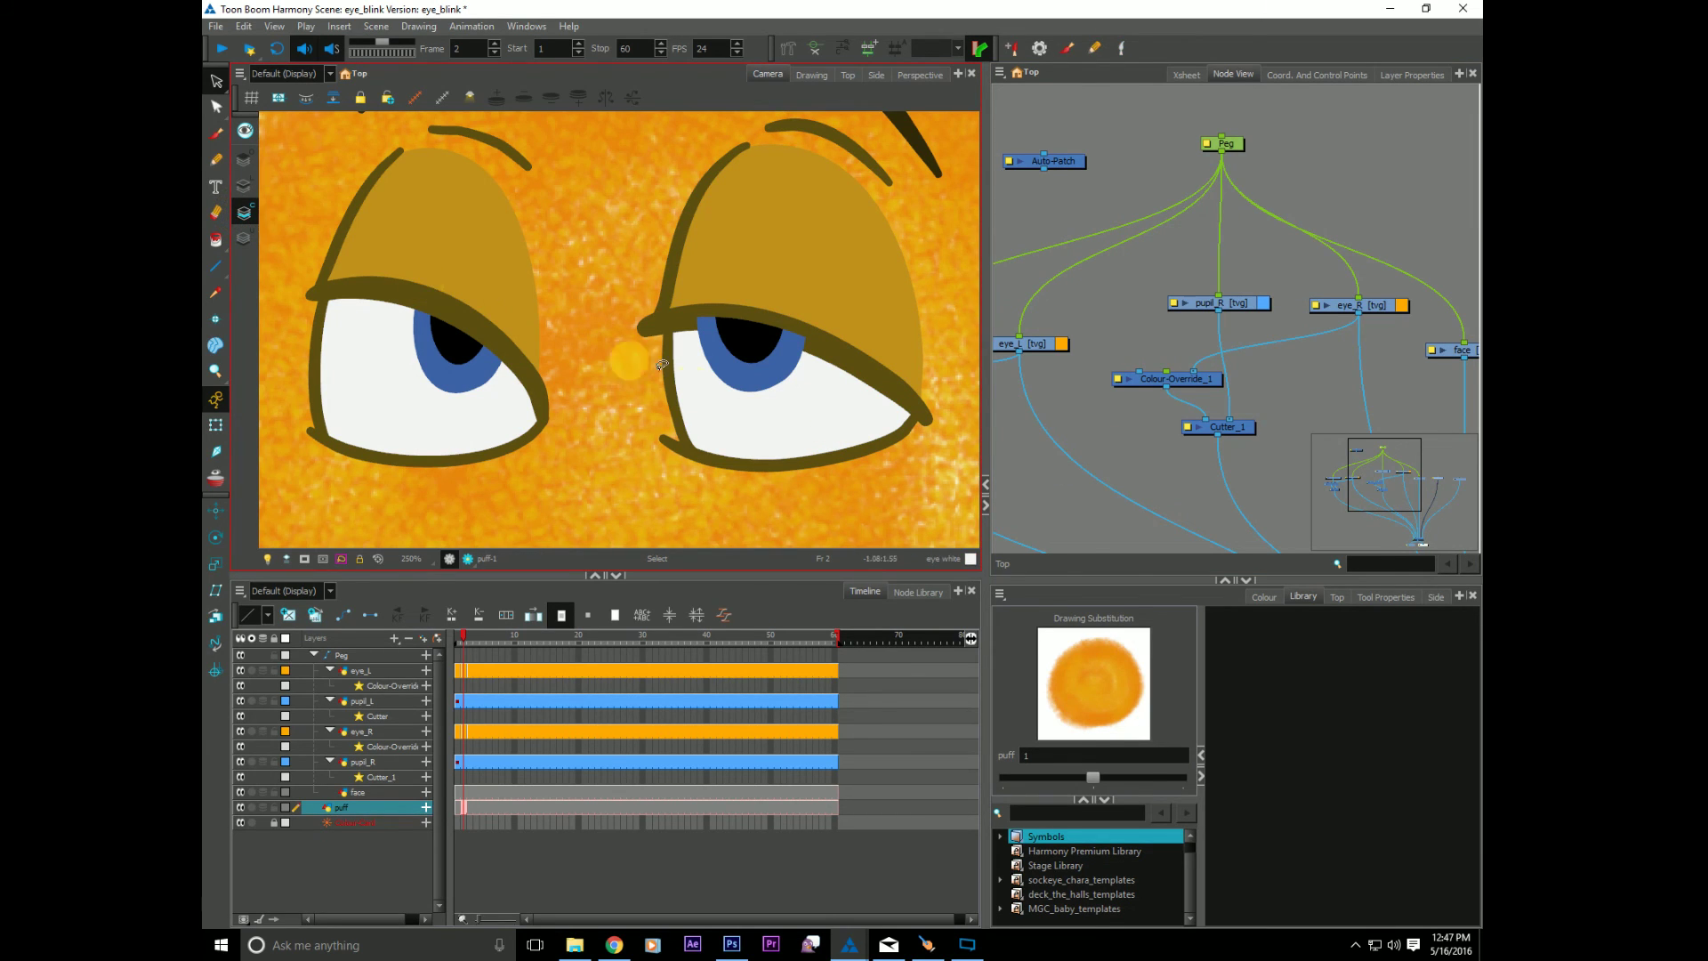
{"action": "left_click", "coordinate": [680, 420]}
{"action": "key", "text": "Delete"}
Step: Fill the open eye area of the duplicated eye_R drawing with the eye white colour on the Line Art layer
{"action": "left_click", "coordinate": [244, 186]}
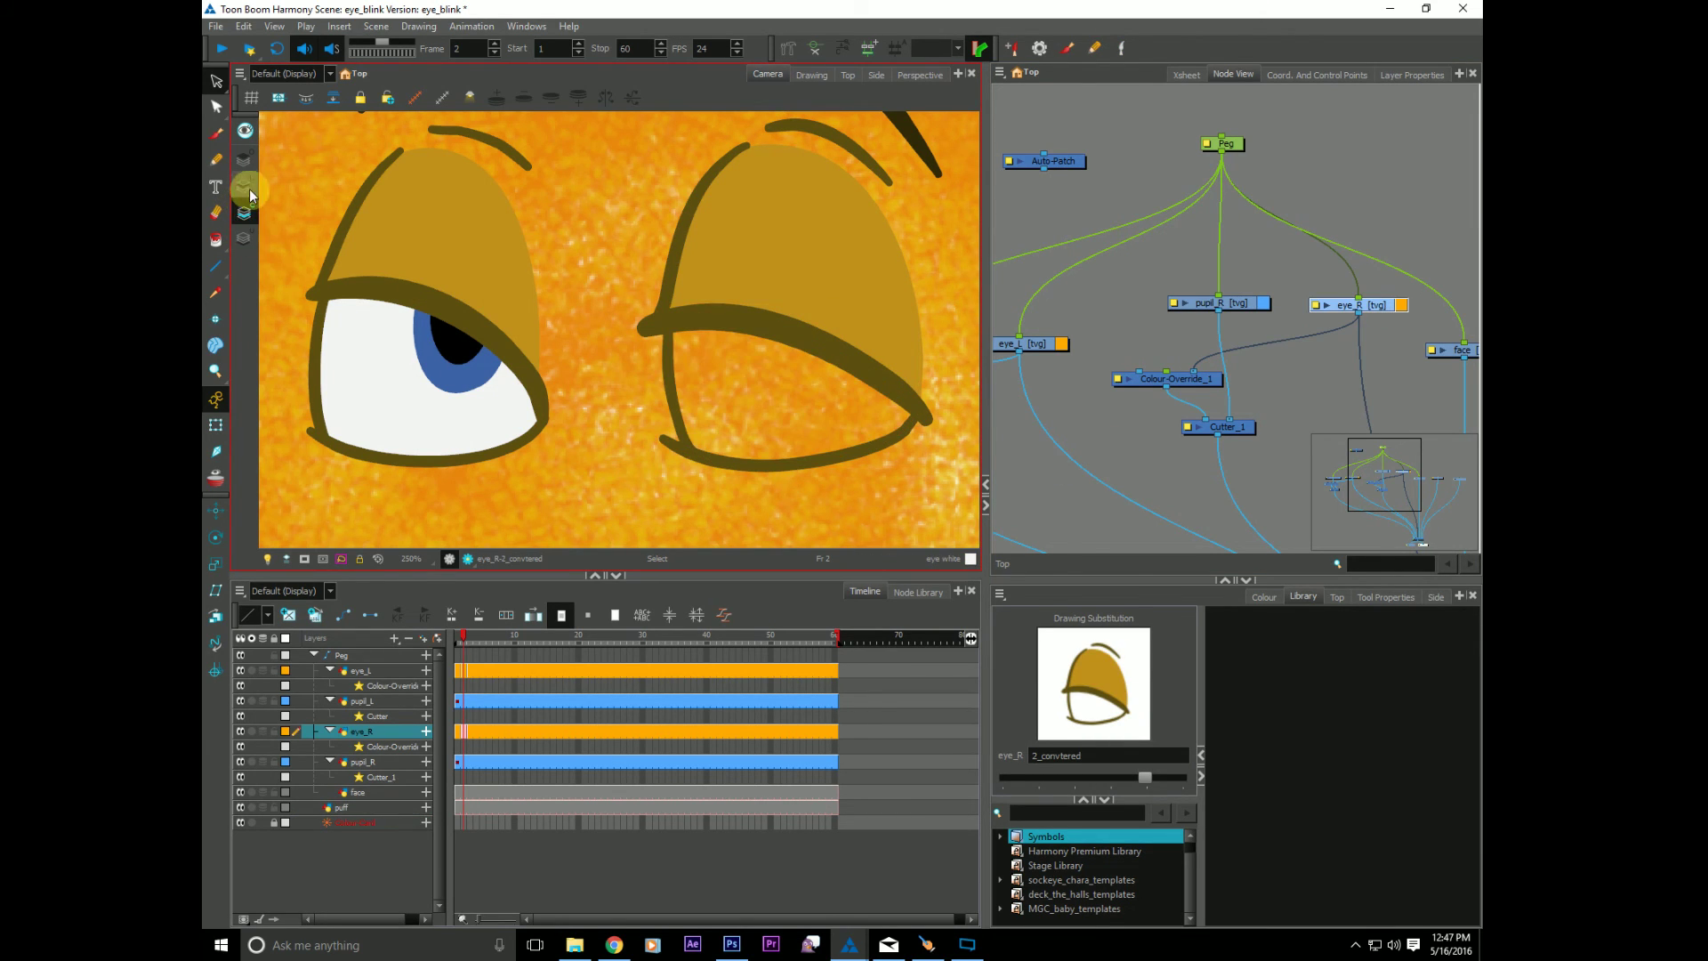
{"action": "left_click", "coordinate": [629, 351]}
{"action": "left_click", "coordinate": [1257, 596]}
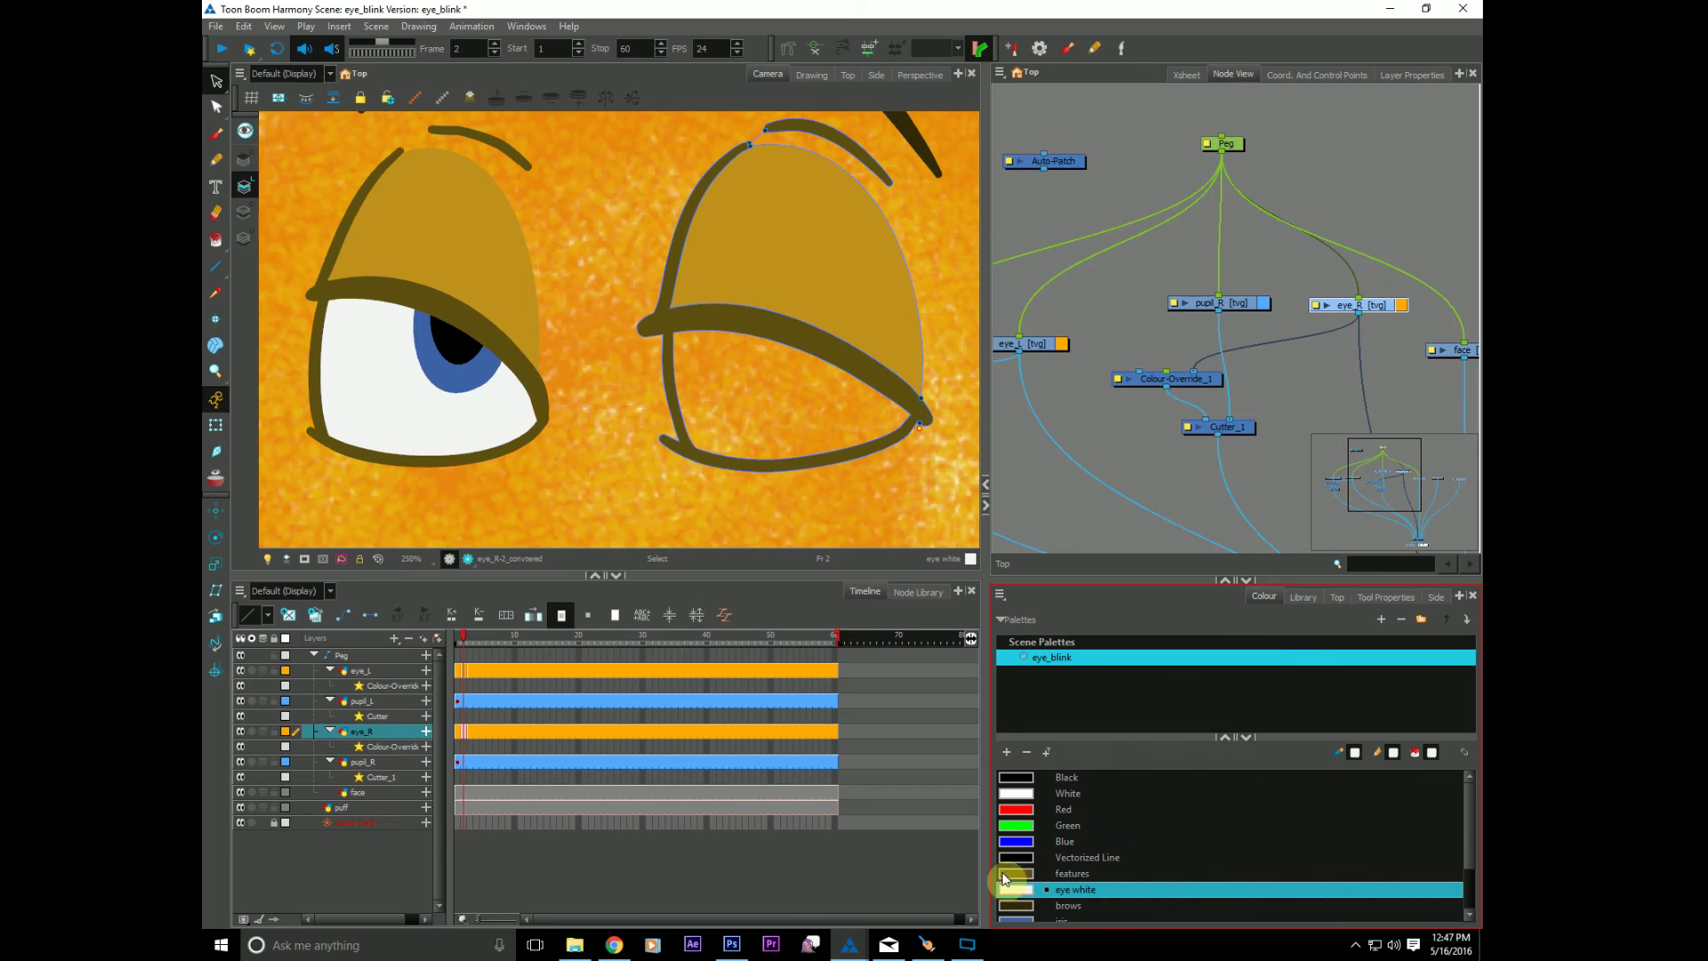
{"action": "left_click", "coordinate": [746, 383]}
{"action": "left_click_drag", "start_coordinate": [531, 462], "coordinate": [526, 451]}
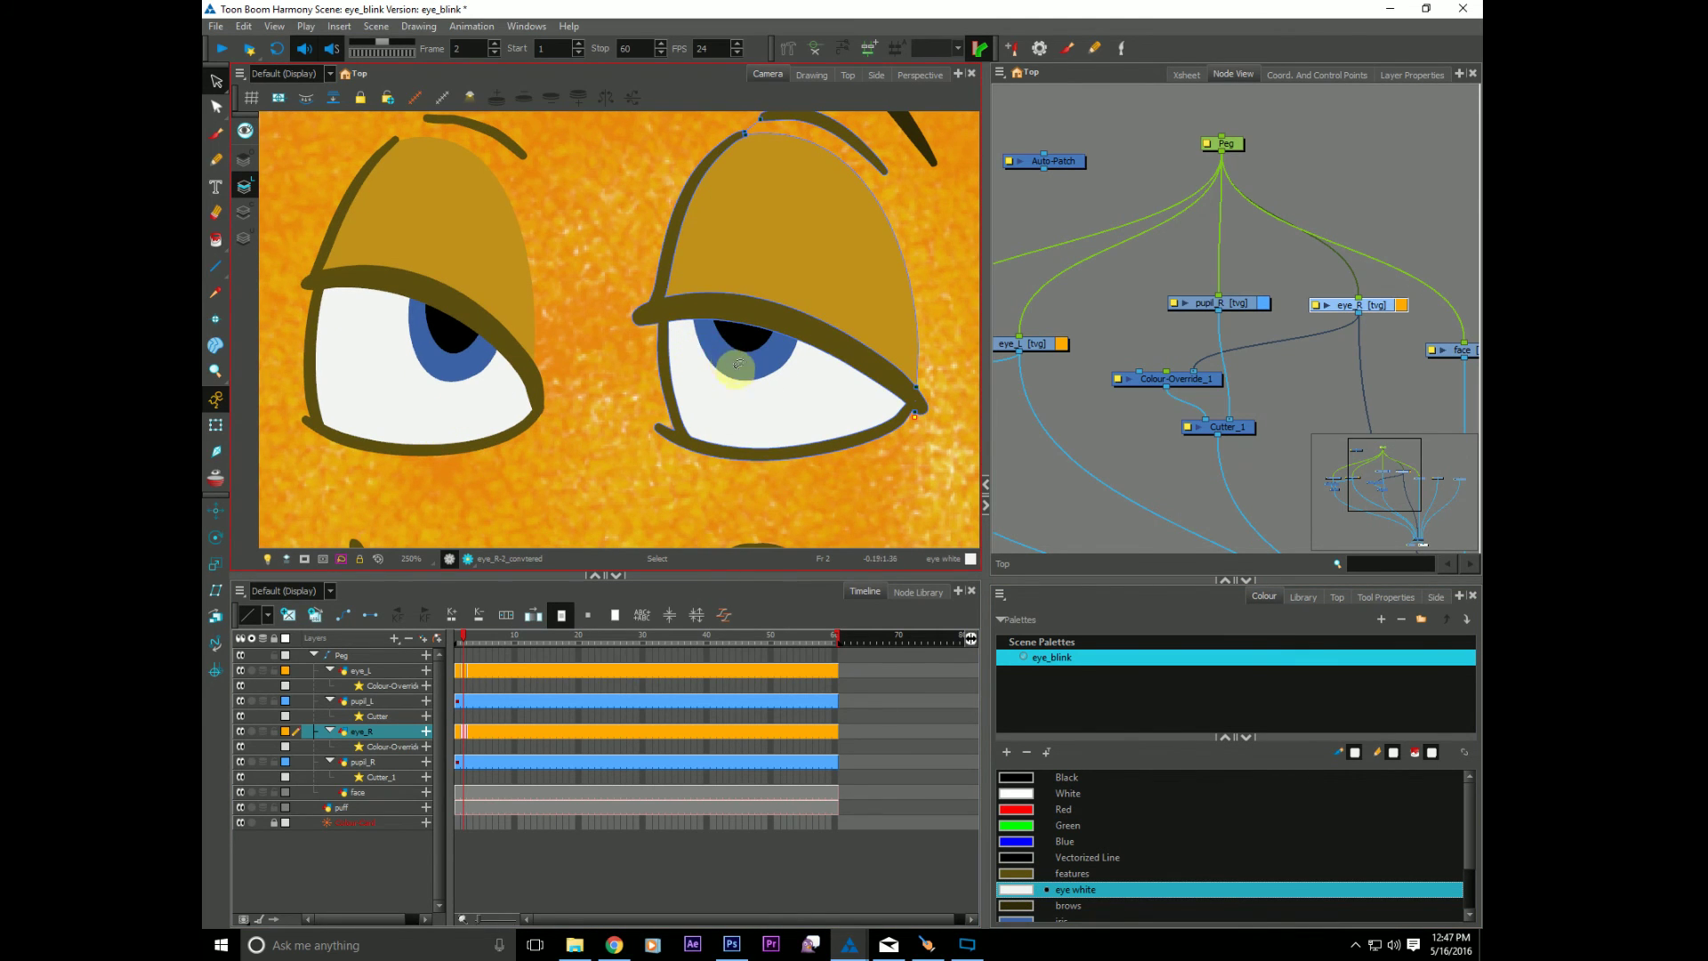
{"action": "scroll", "coordinate": [519, 421], "scroll_direction": "down", "scroll_amount": 5}
{"action": "left_click_drag", "start_coordinate": [452, 460], "coordinate": [476, 442]}
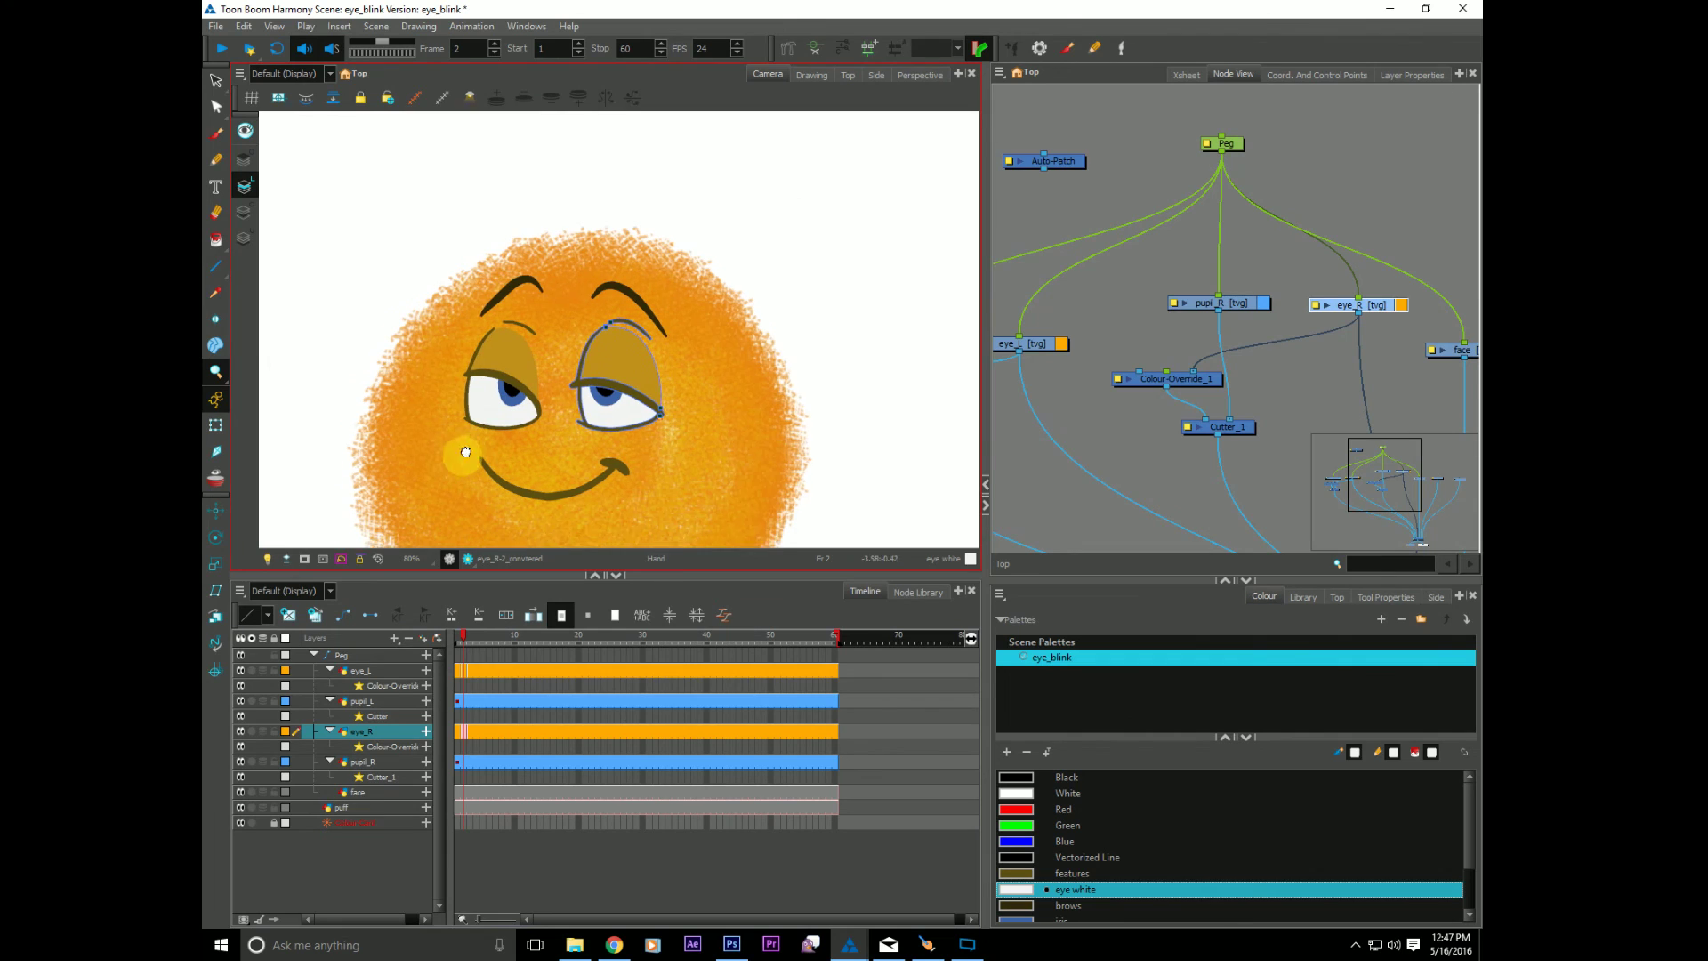
Step: Reposition Colour-Override_1 above Cutter_1 and move the unused Auto-Patch node slightly closer to the Peg
{"action": "left_click_drag", "start_coordinate": [1210, 382], "coordinate": [1230, 369]}
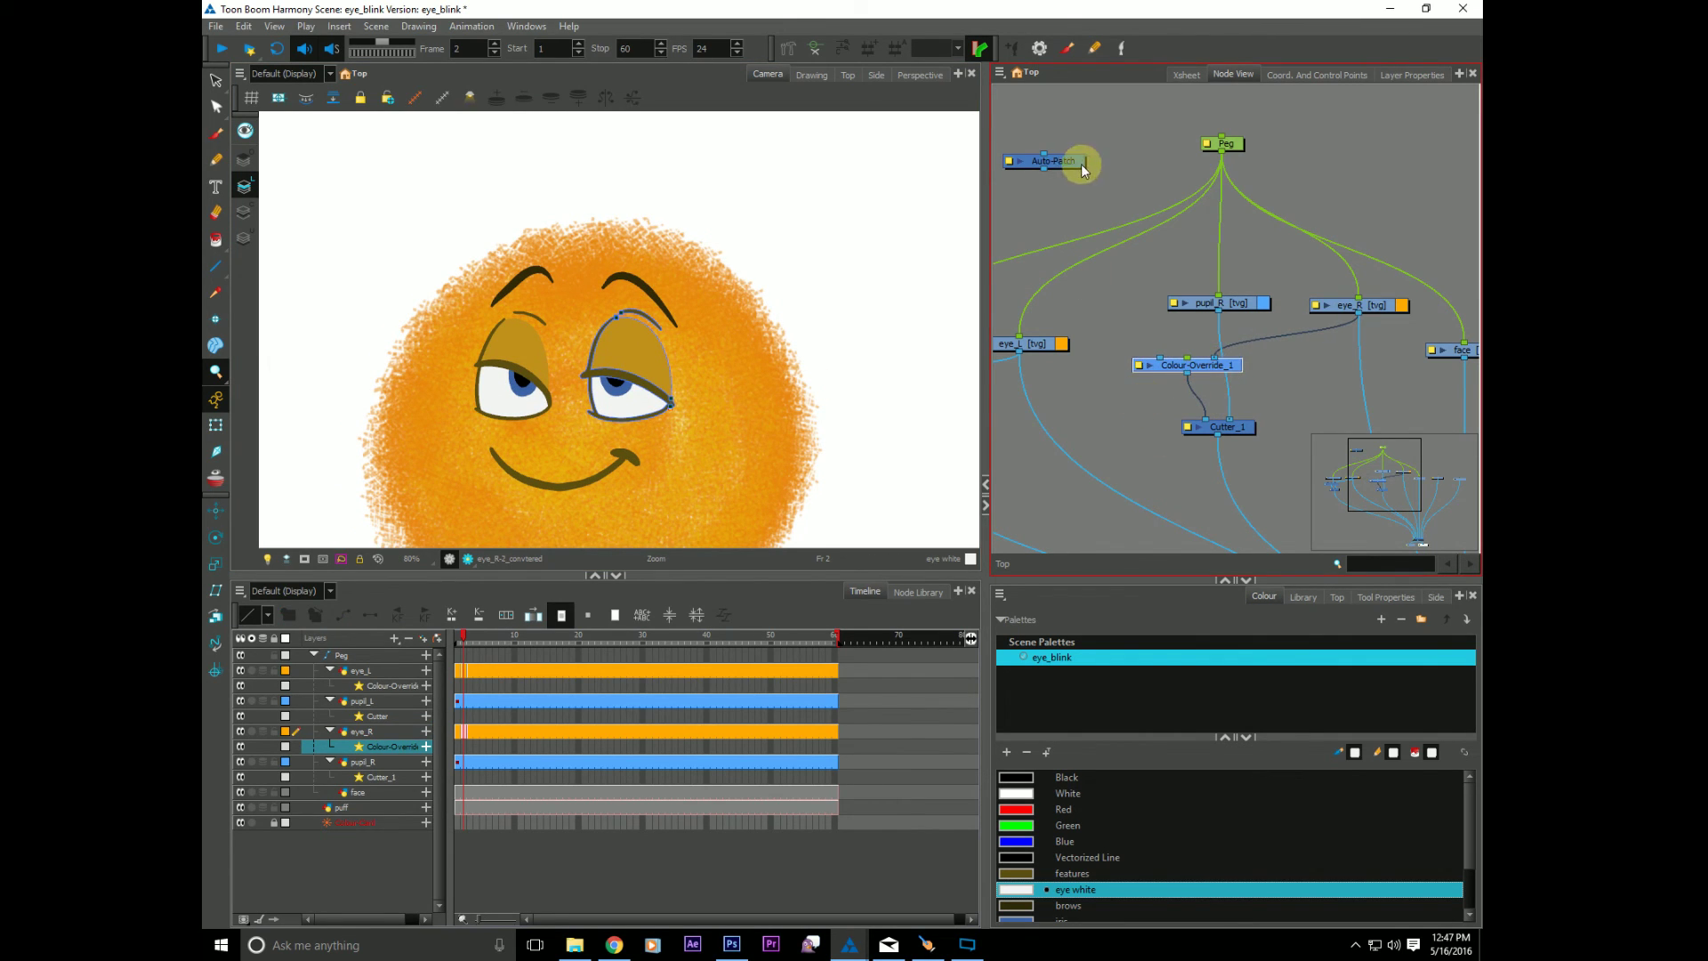
{"action": "left_click_drag", "start_coordinate": [1081, 163], "coordinate": [1108, 181]}
{"action": "left_click_drag", "start_coordinate": [1205, 418], "coordinate": [1198, 404]}
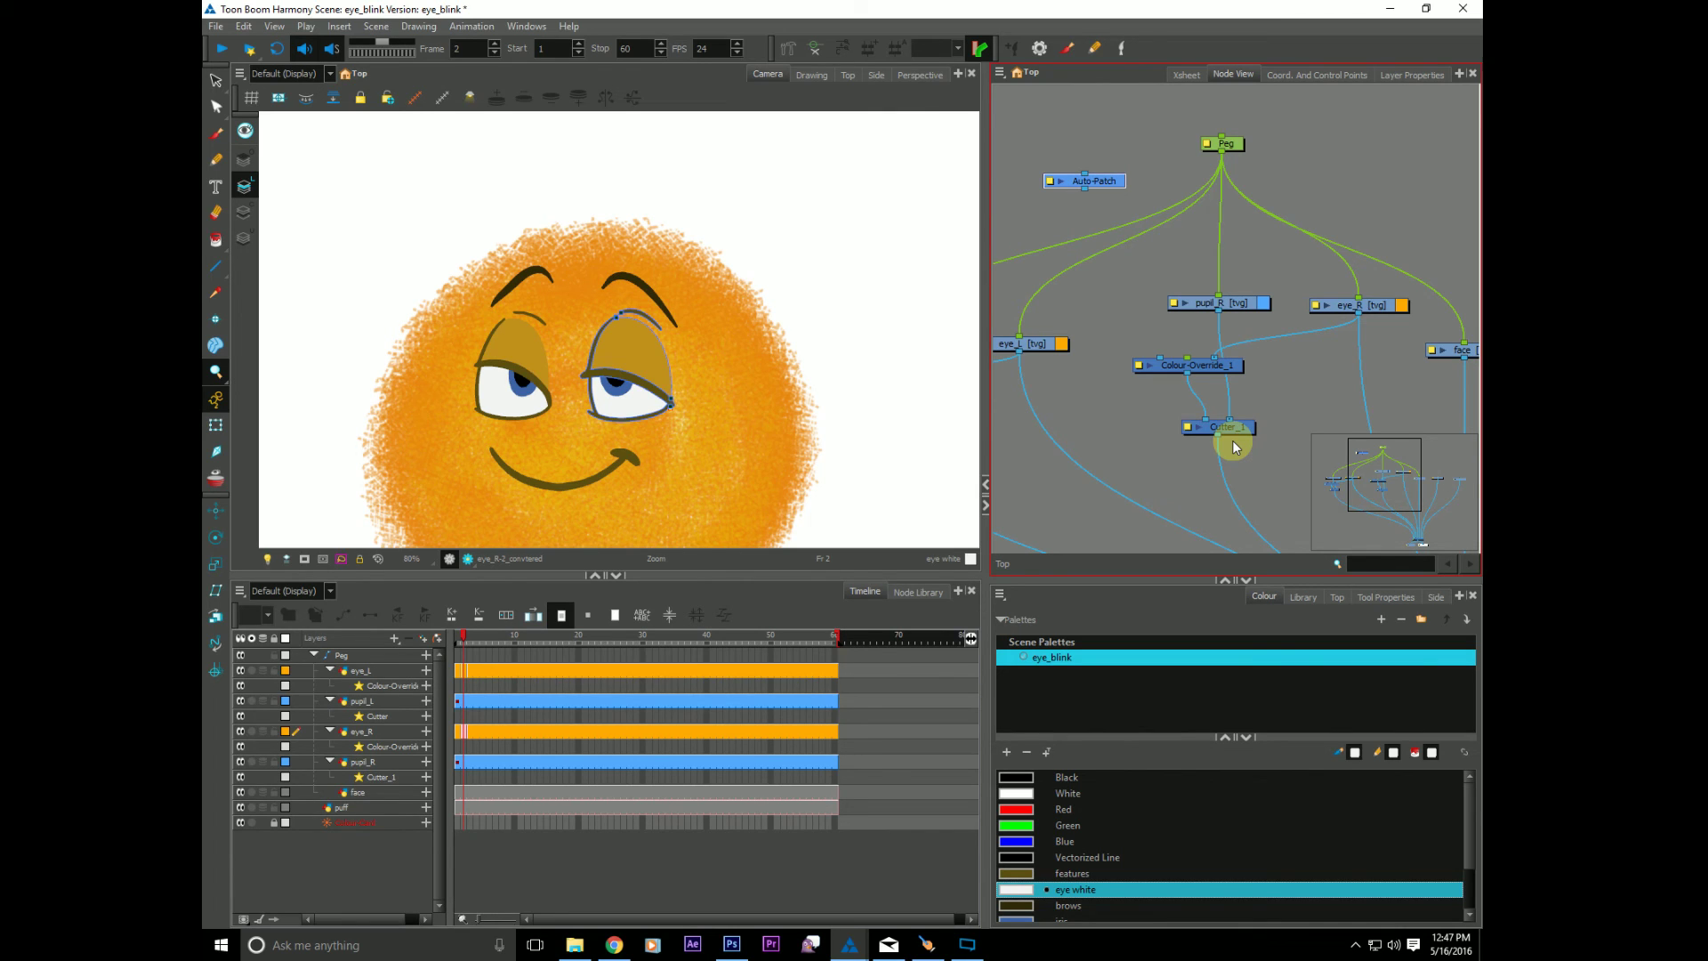
Step: Nudge pupil_L within its eye at frame 2 with the Transform tool, and align Cutter_1 under Colour-Override_1
{"action": "left_click", "coordinate": [215, 425]}
{"action": "left_click", "coordinate": [516, 389]}
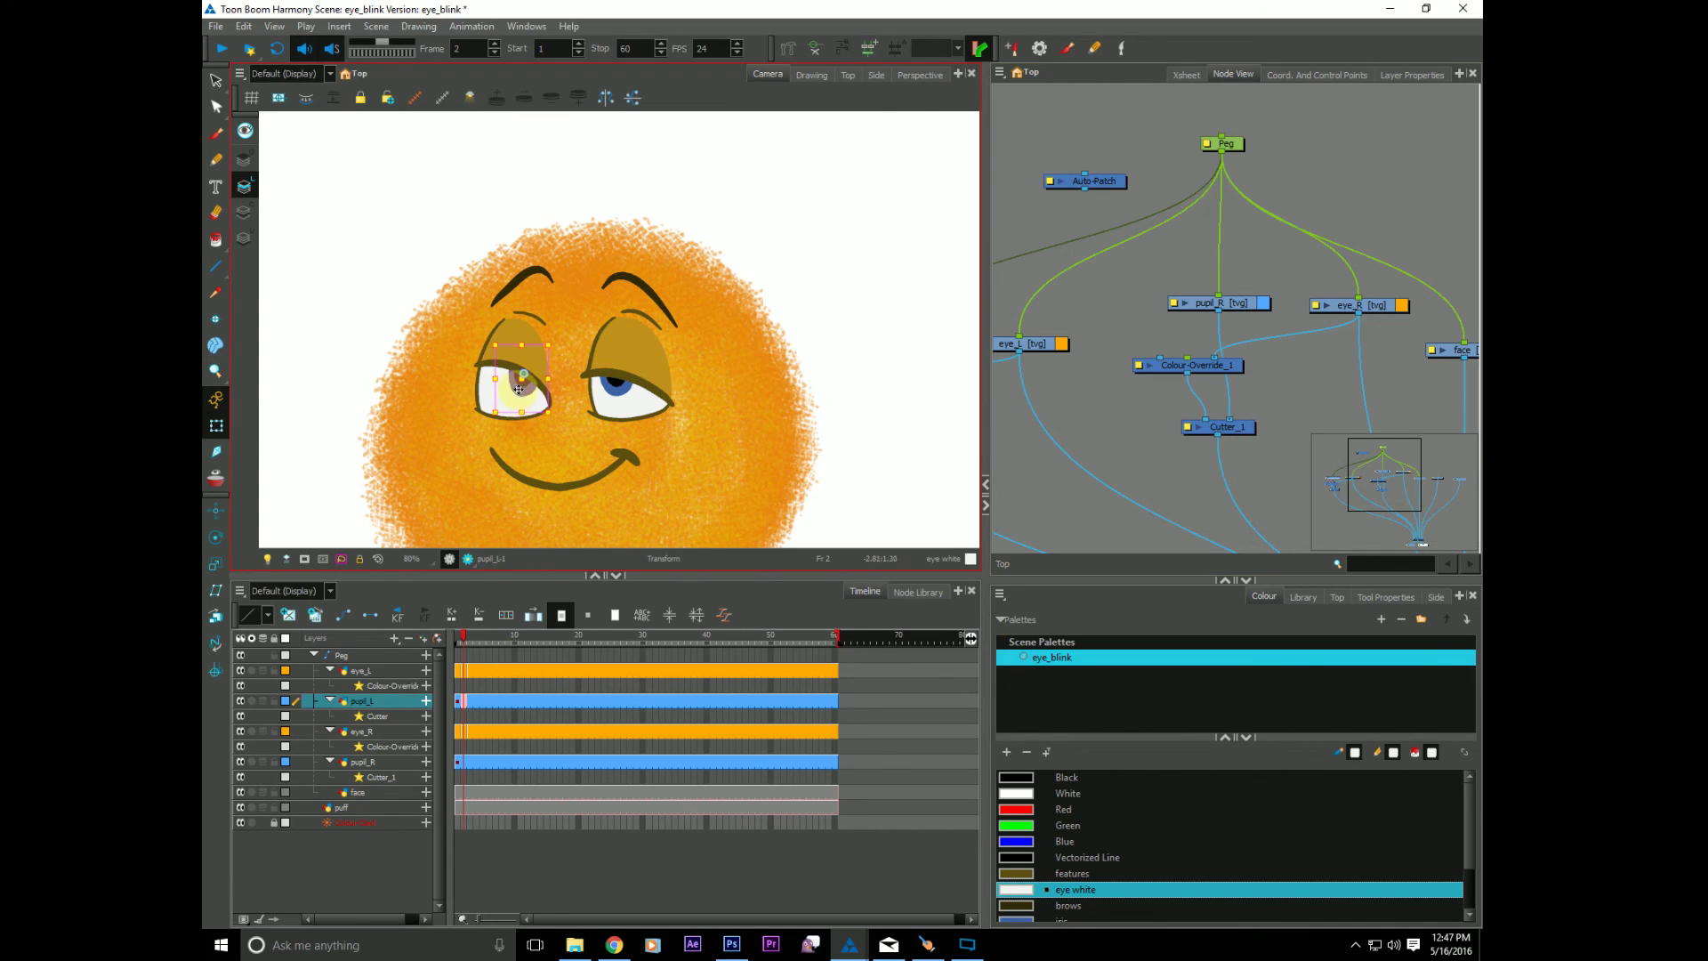
{"action": "left_click_drag", "start_coordinate": [1218, 372], "coordinate": [1238, 428]}
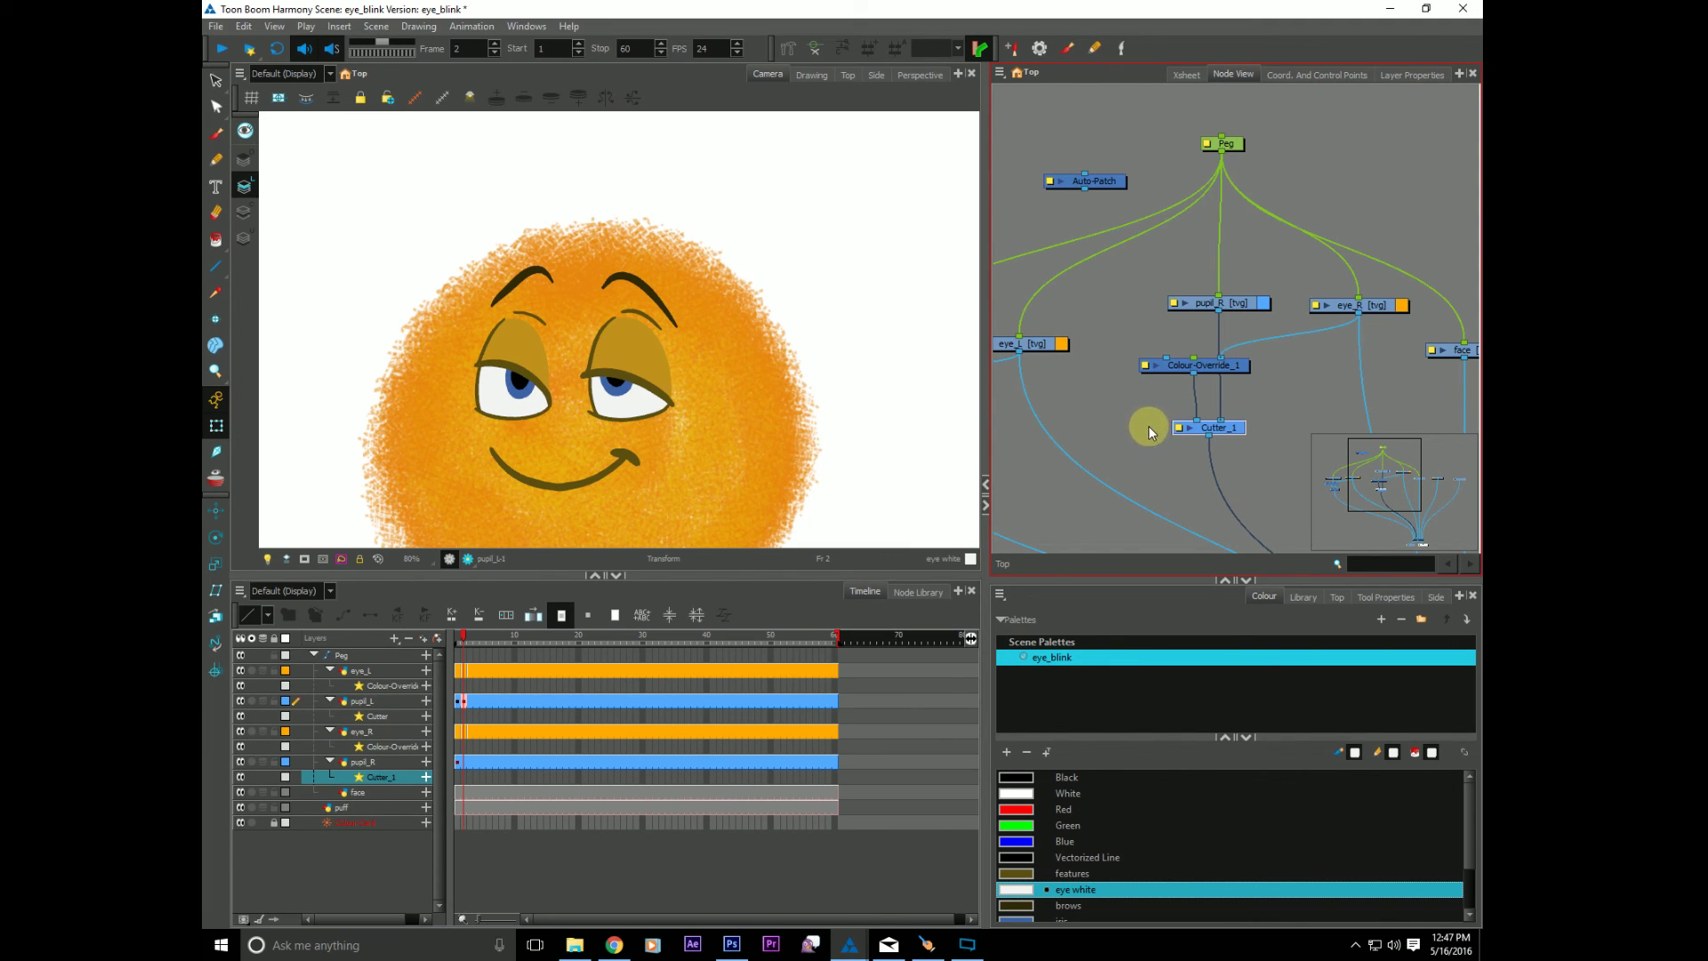
Step: Examine the masked pupils of both eyes up close at frame 2 and frame 1
{"action": "left_click", "coordinate": [1360, 308]}
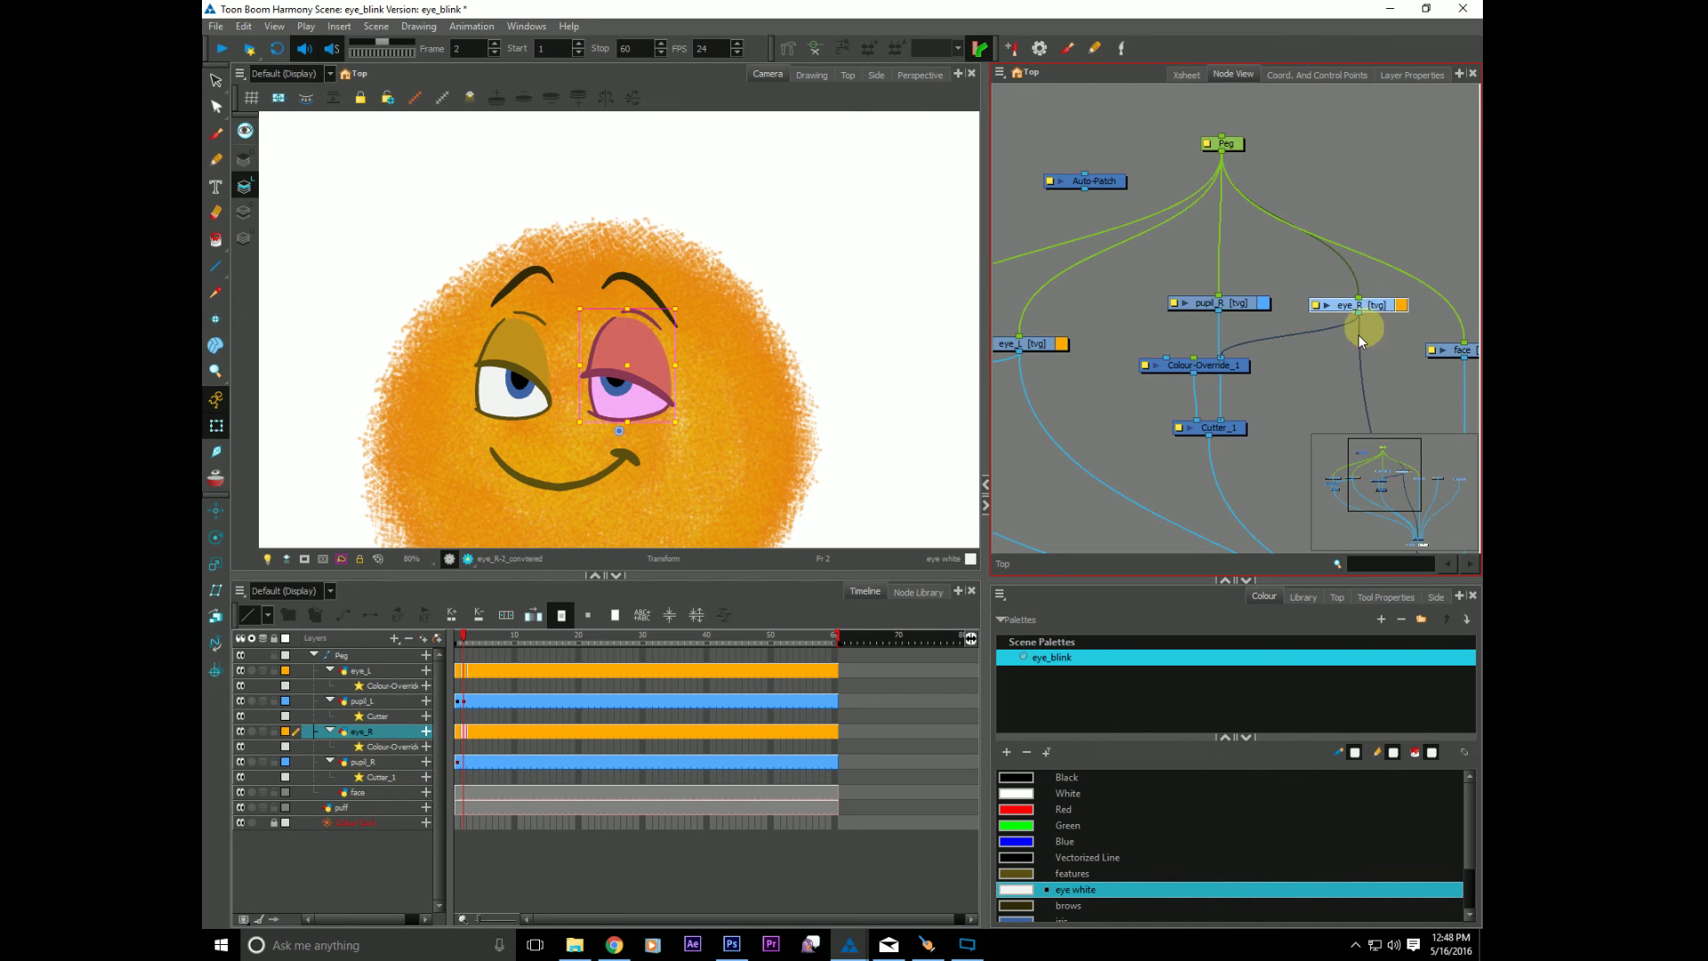
{"action": "key", "text": "alt+z"}
{"action": "left_click", "coordinate": [593, 396]}
{"action": "left_click", "coordinate": [592, 395]}
{"action": "left_click", "coordinate": [593, 396]}
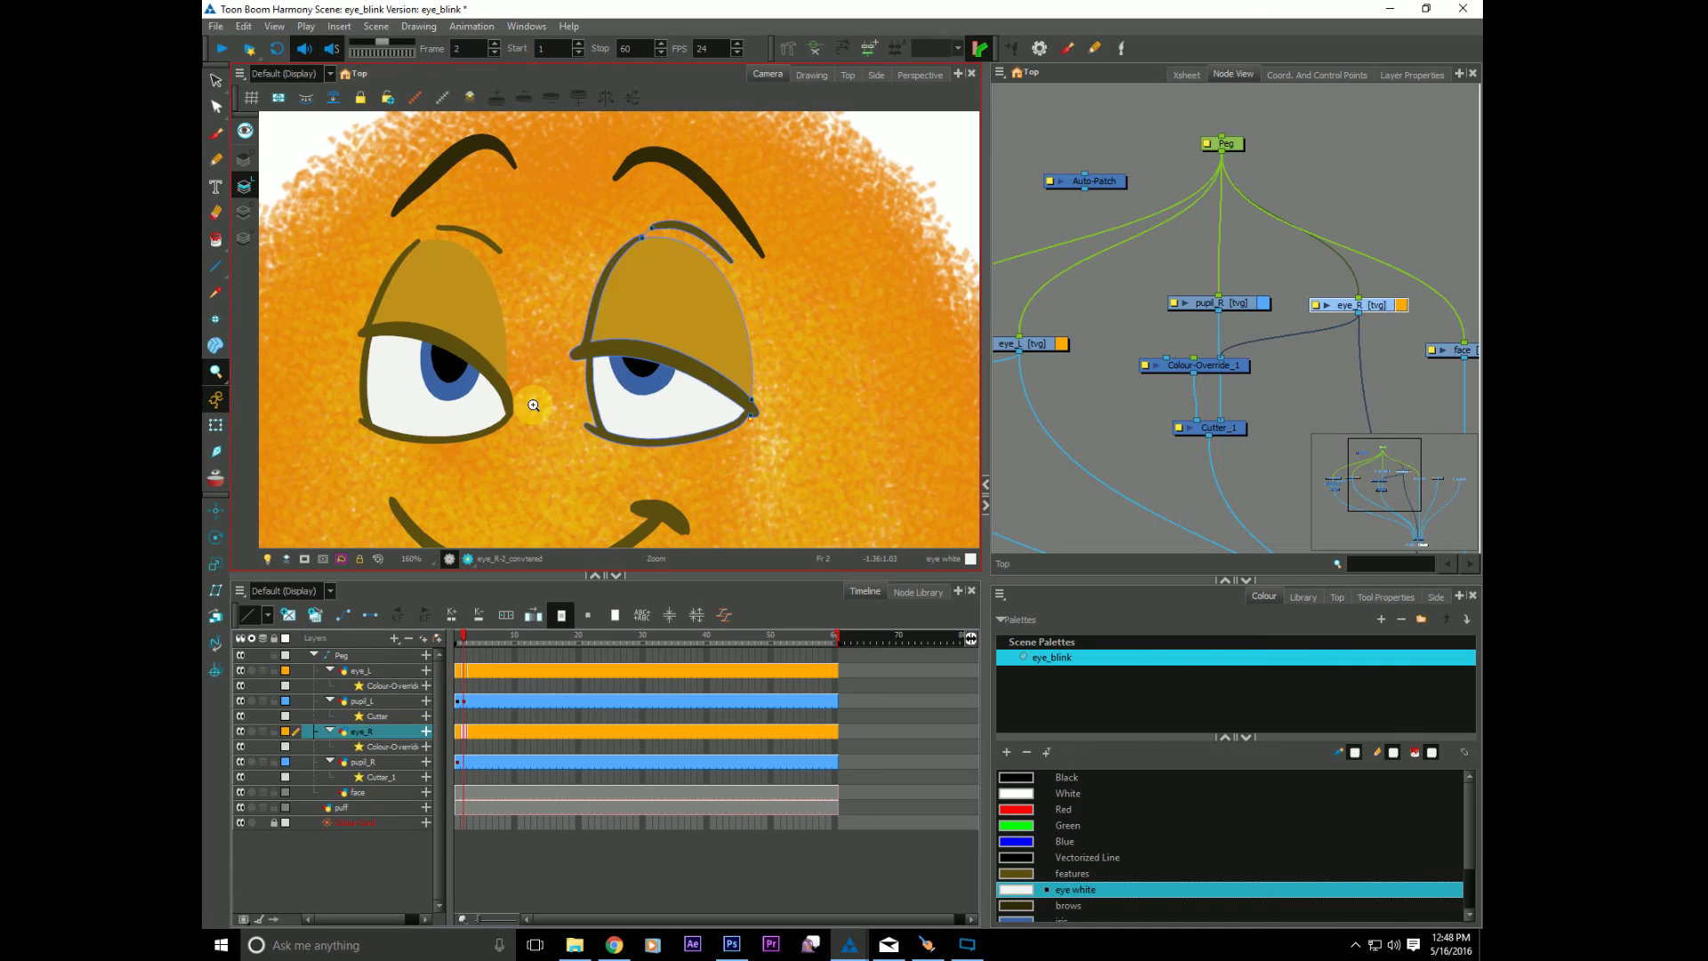
{"action": "key", "text": "comma"}
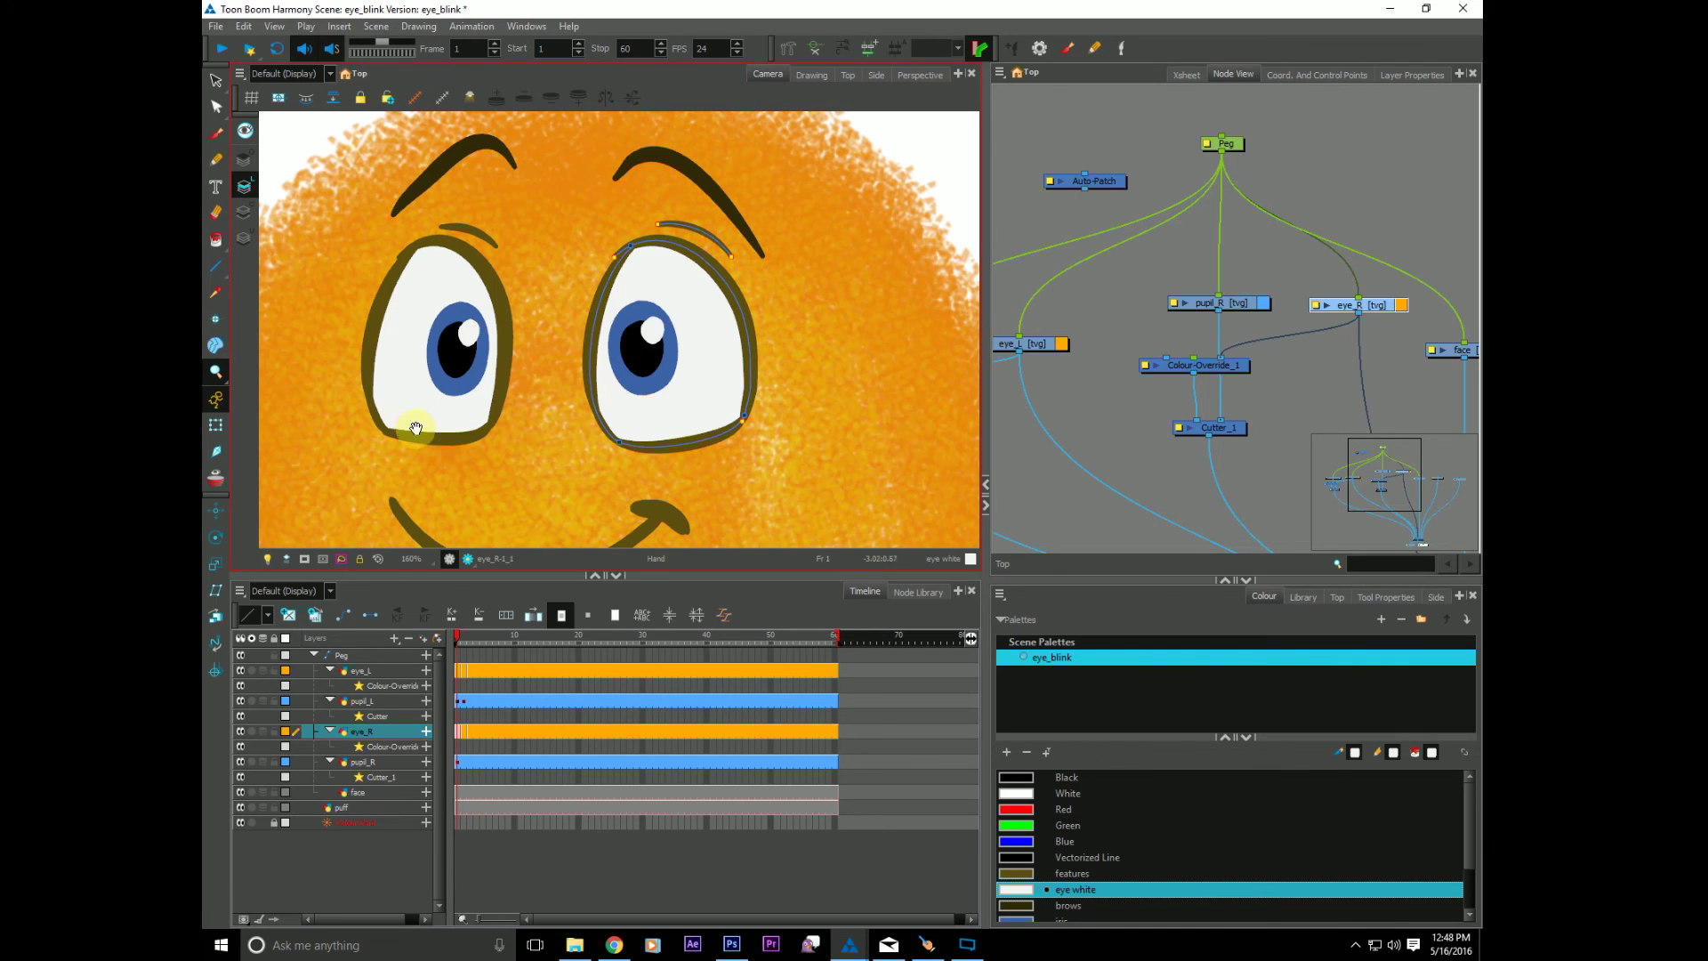
{"action": "left_click_drag", "start_coordinate": [416, 432], "coordinate": [422, 426]}
Step: Select Colour-Override_1 and Cutter_1 together to review the right eye's final mask setup on the whole character
{"action": "left_click", "coordinate": [1239, 364]}
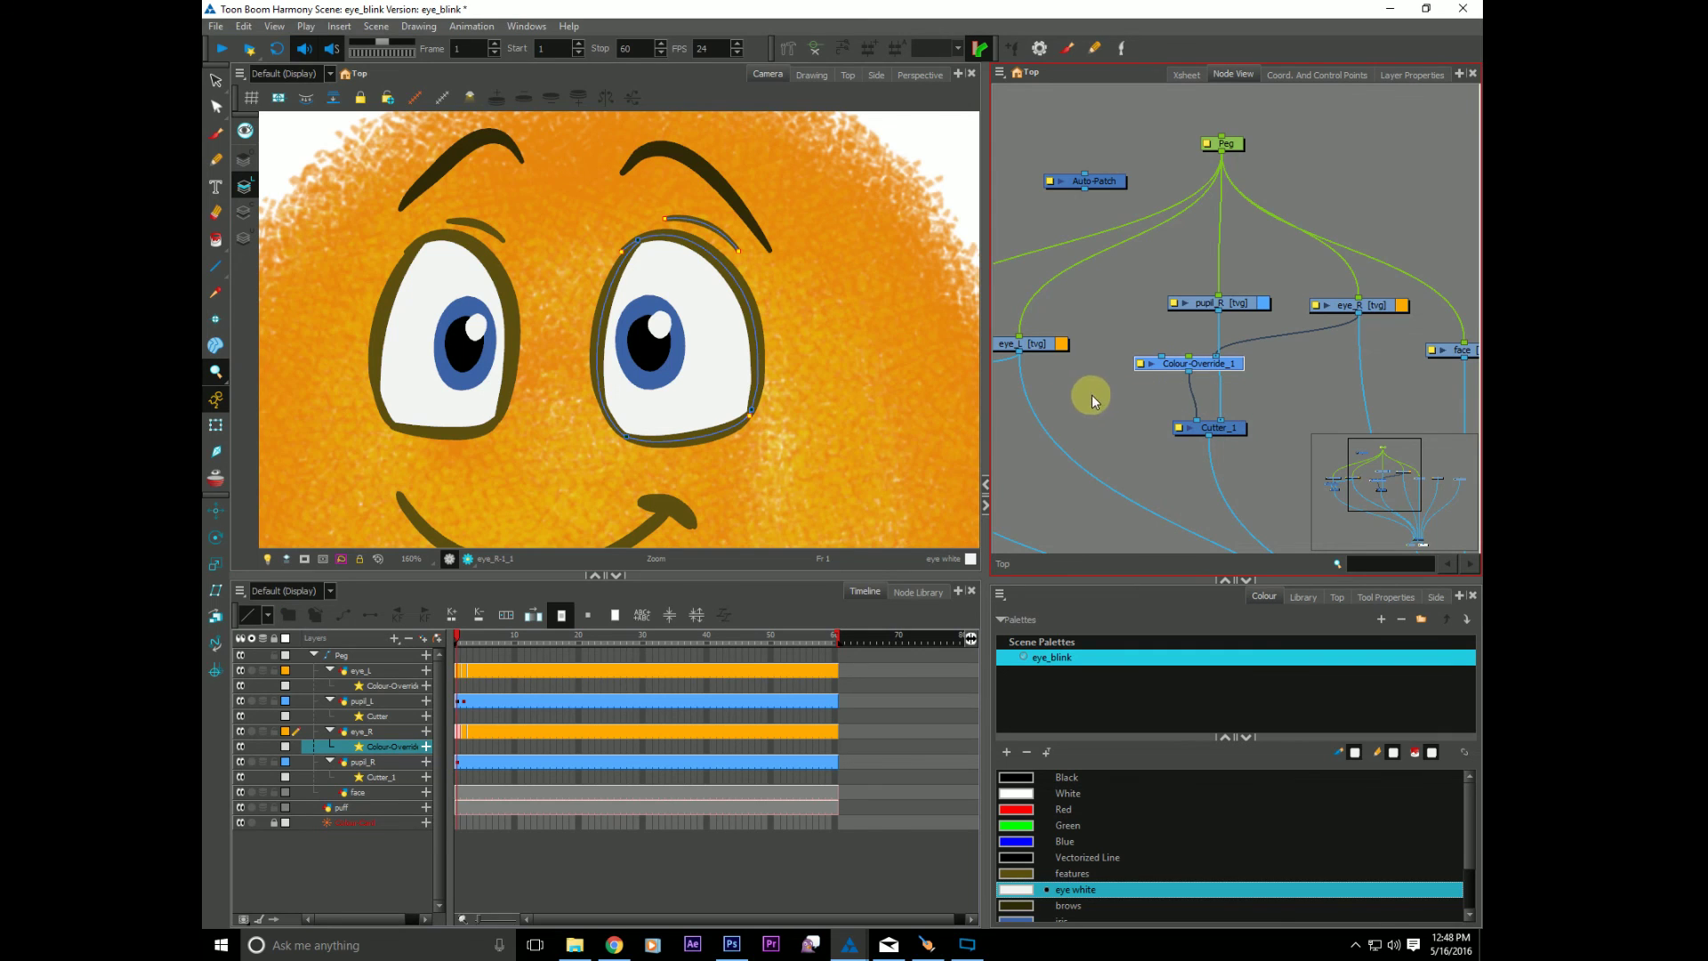
{"action": "scroll", "coordinate": [525, 439], "scroll_direction": "down", "scroll_amount": 5}
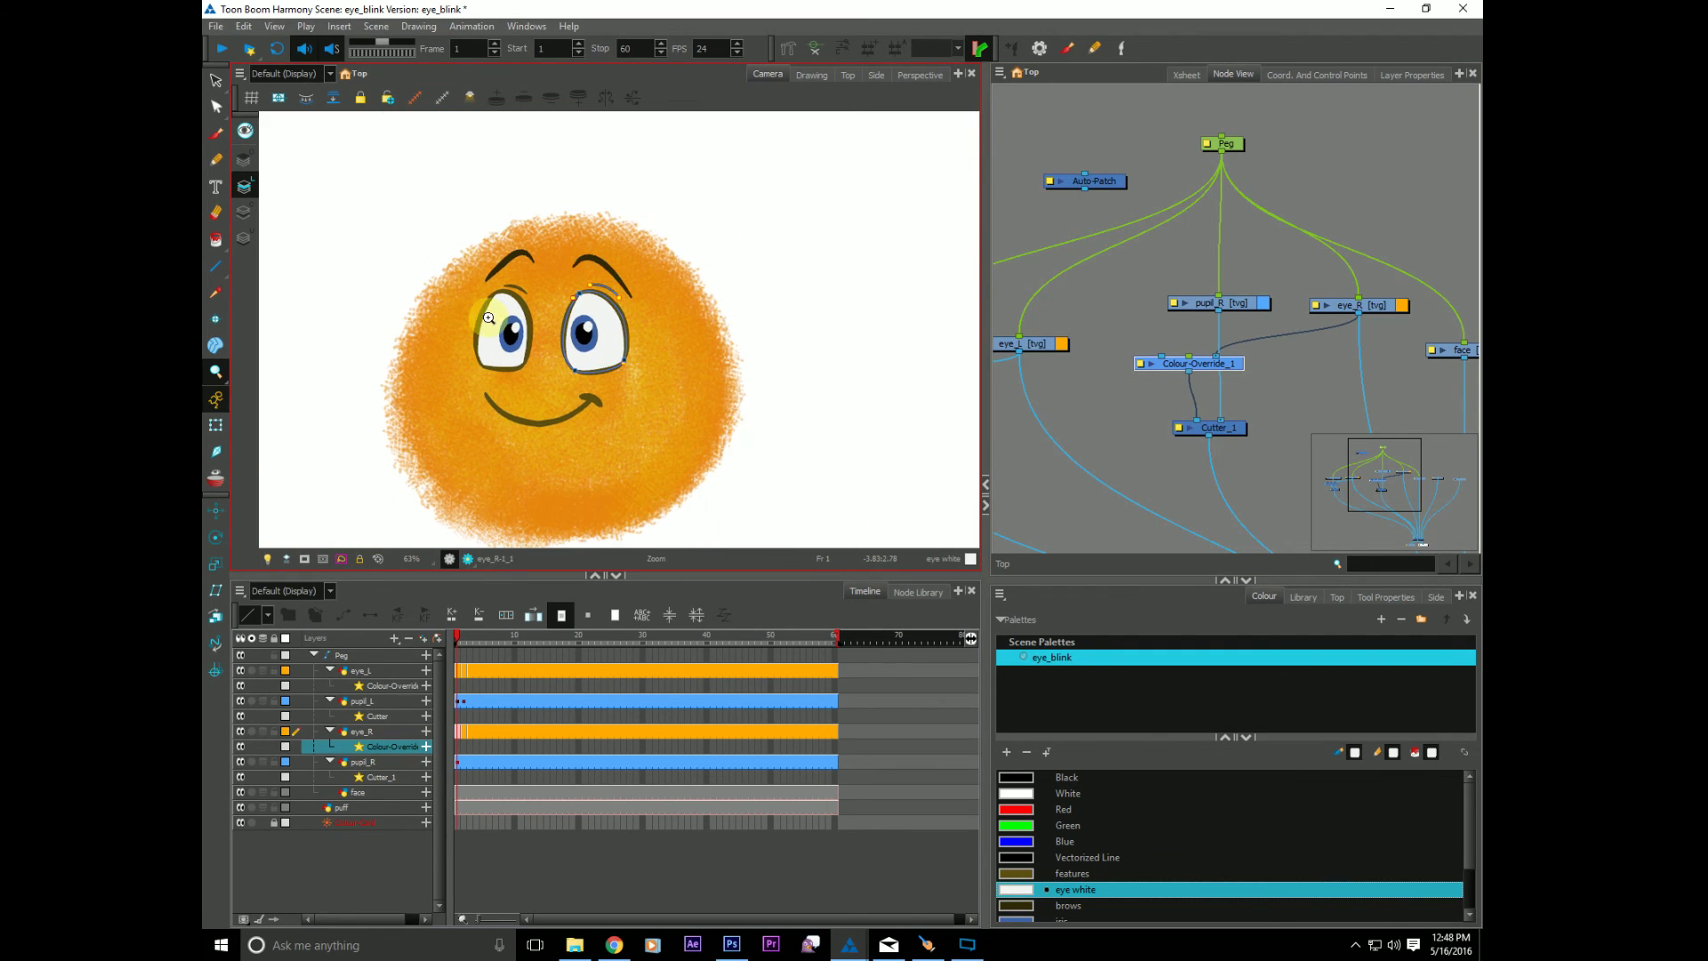
{"action": "left_click_drag", "start_coordinate": [1118, 338], "coordinate": [1189, 439]}
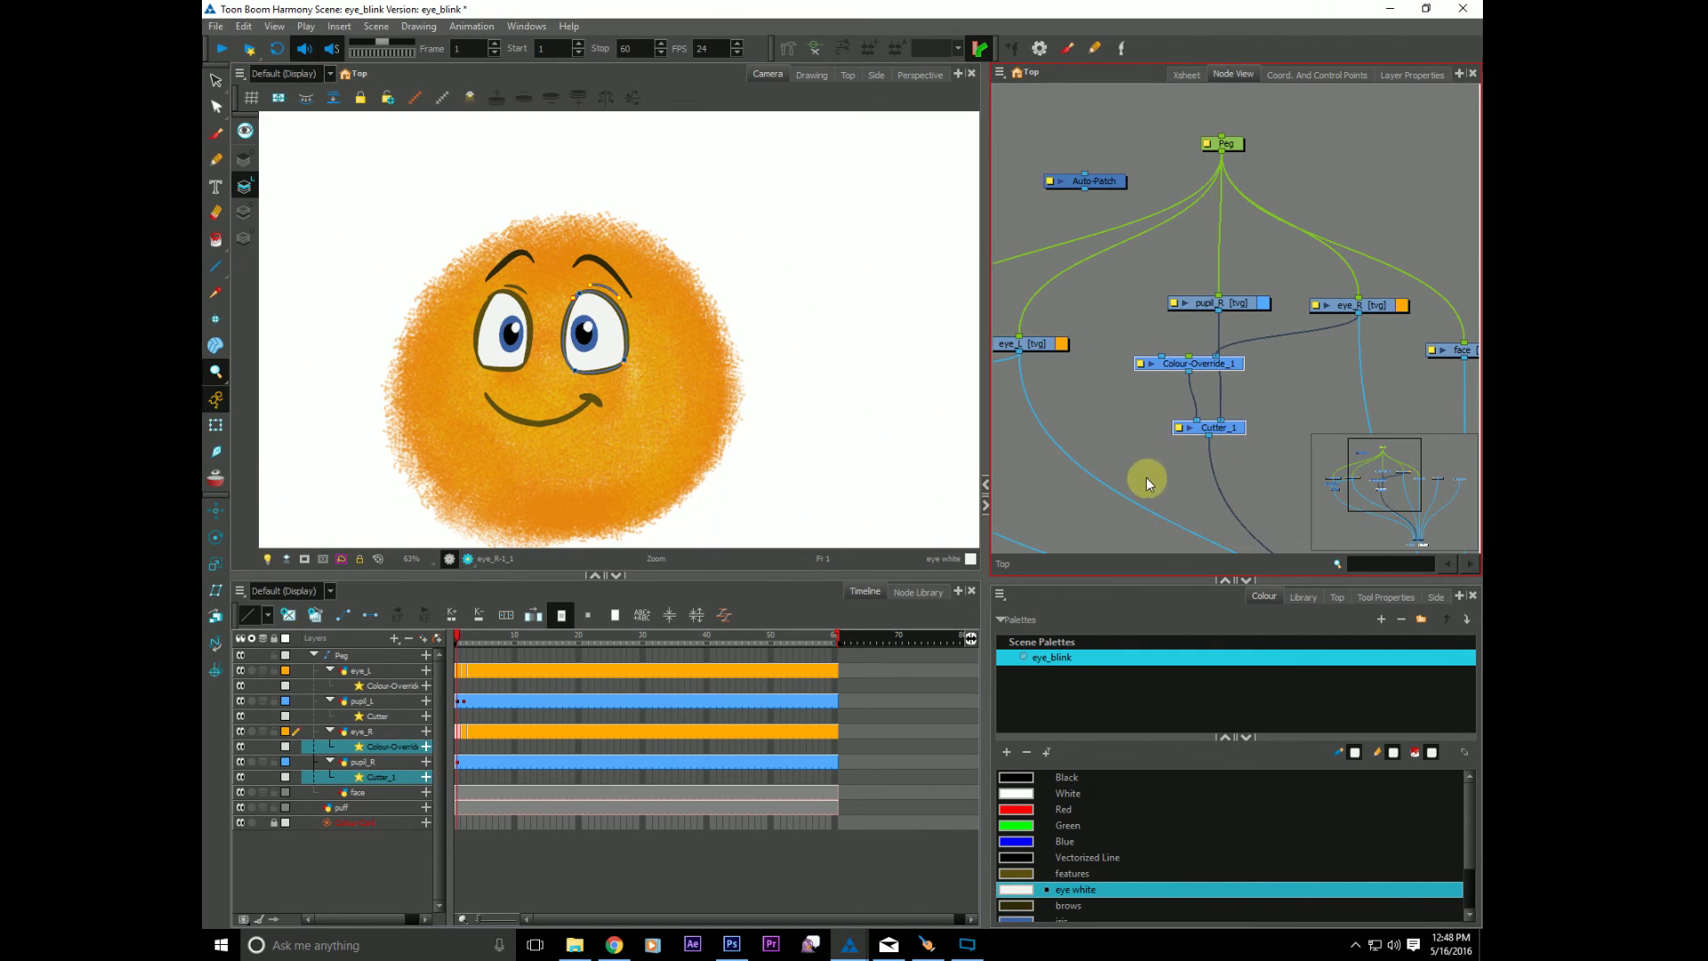
Step: Examine the palette and individual colour override settings of Colour-Override_1 in its layer properties, then close them
{"action": "left_click", "coordinate": [1130, 372]}
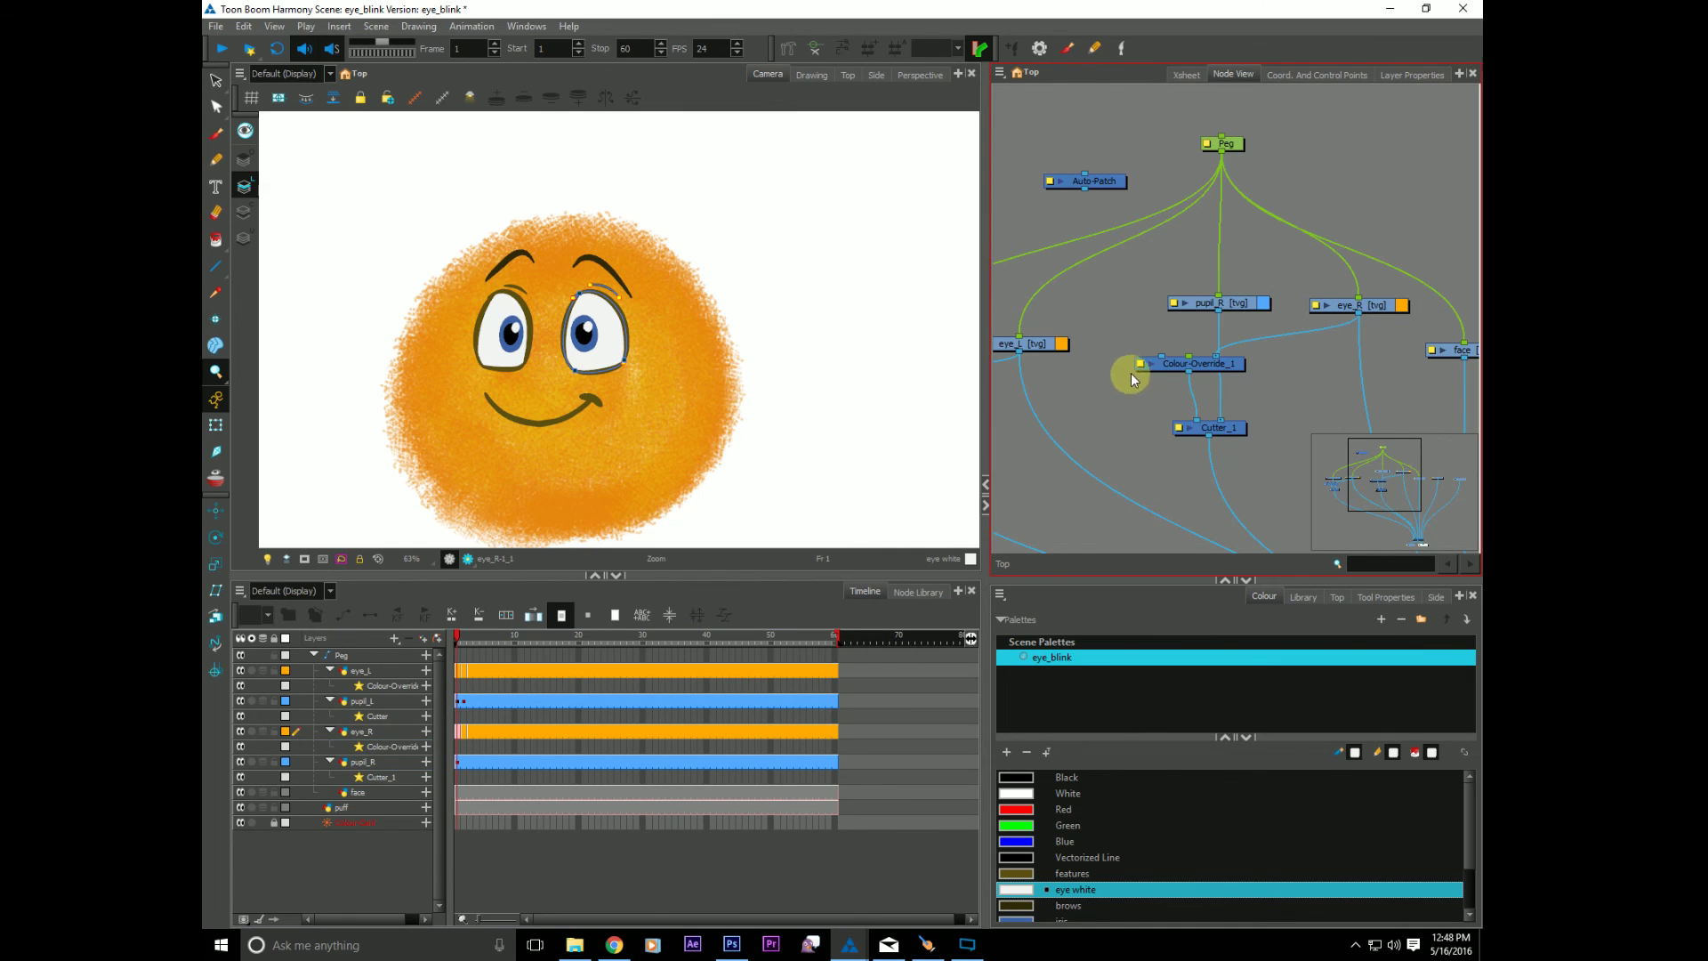
{"action": "left_click", "coordinate": [1235, 434]}
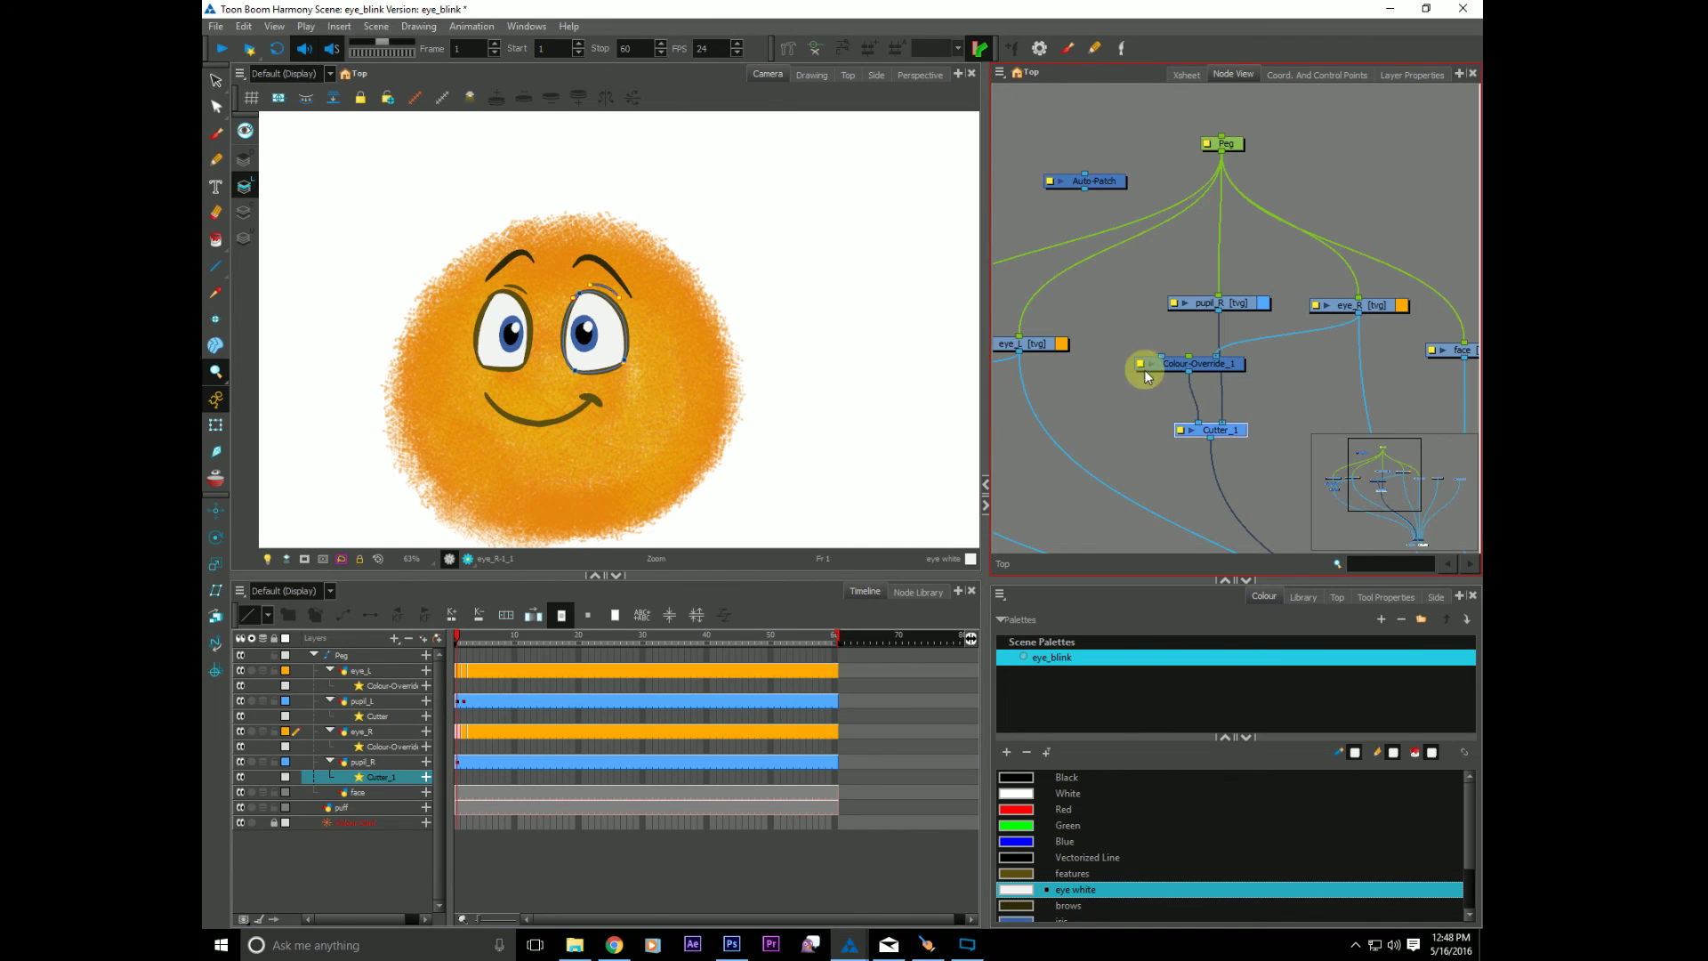
{"action": "double_click", "coordinate": [1136, 366]}
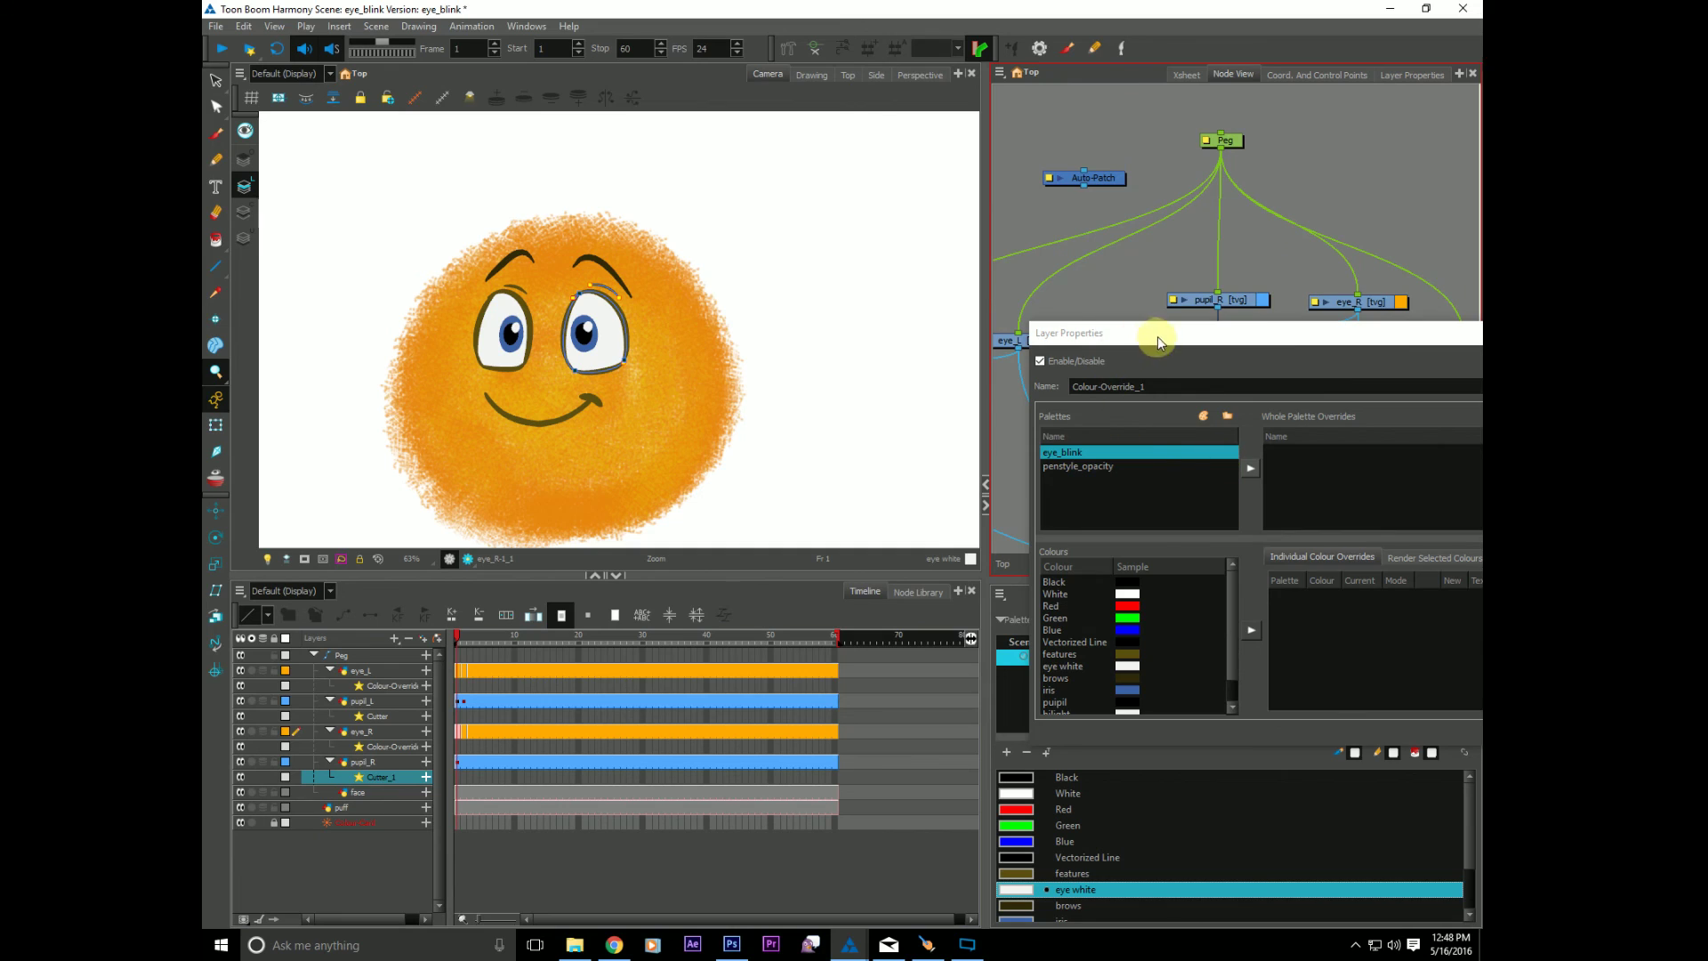
{"action": "left_click_drag", "start_coordinate": [1159, 341], "coordinate": [614, 272]}
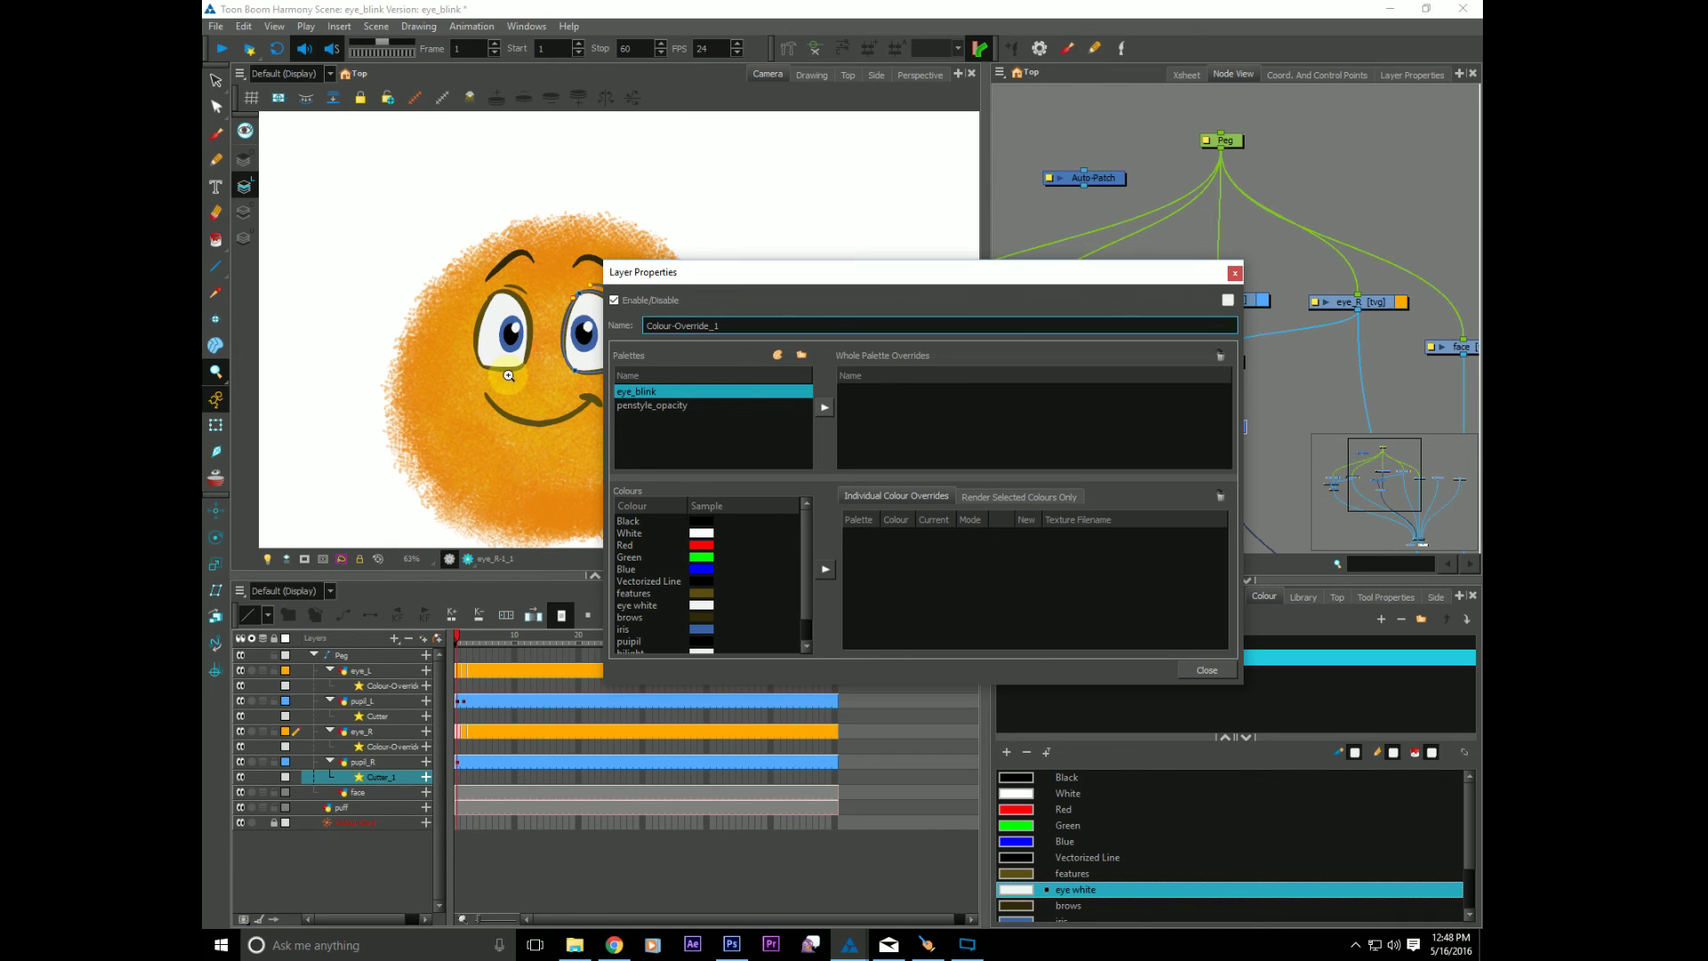
{"action": "left_click", "coordinate": [1196, 671]}
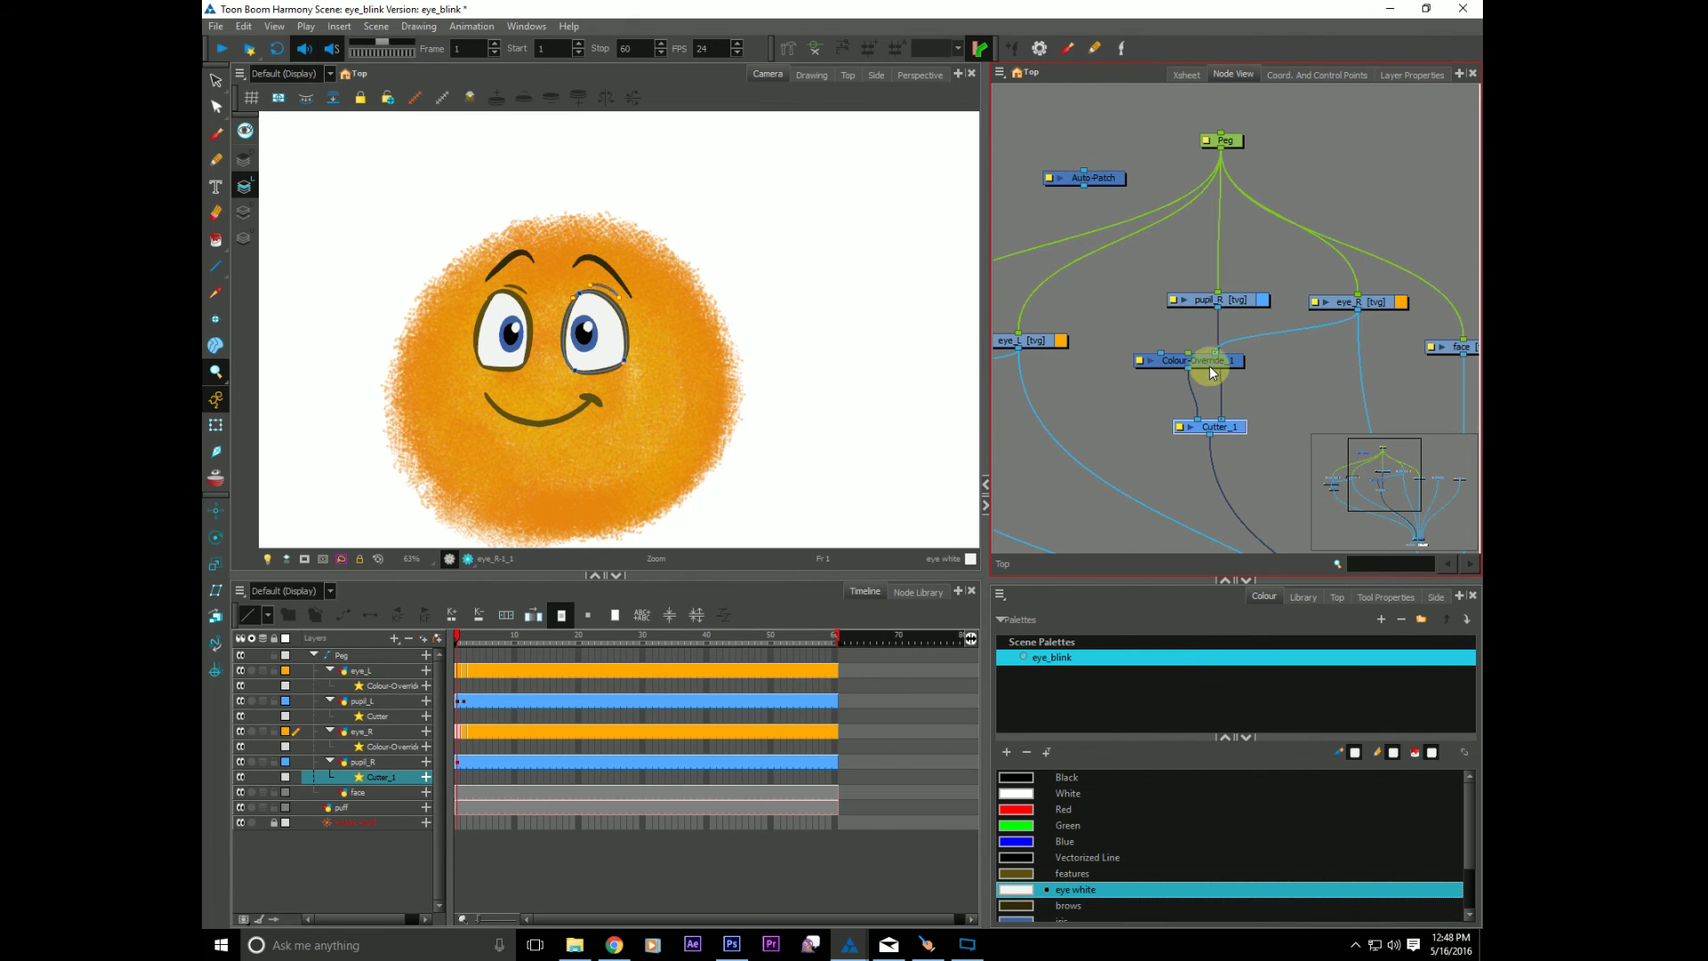
Step: Shift Cutter_1 and Colour-Override_1 slightly toward the eye_L node, keeping the pair stacked below pupil_R
{"action": "left_click_drag", "start_coordinate": [1225, 428], "coordinate": [1193, 431]}
{"action": "left_click_drag", "start_coordinate": [1219, 363], "coordinate": [1189, 364]}
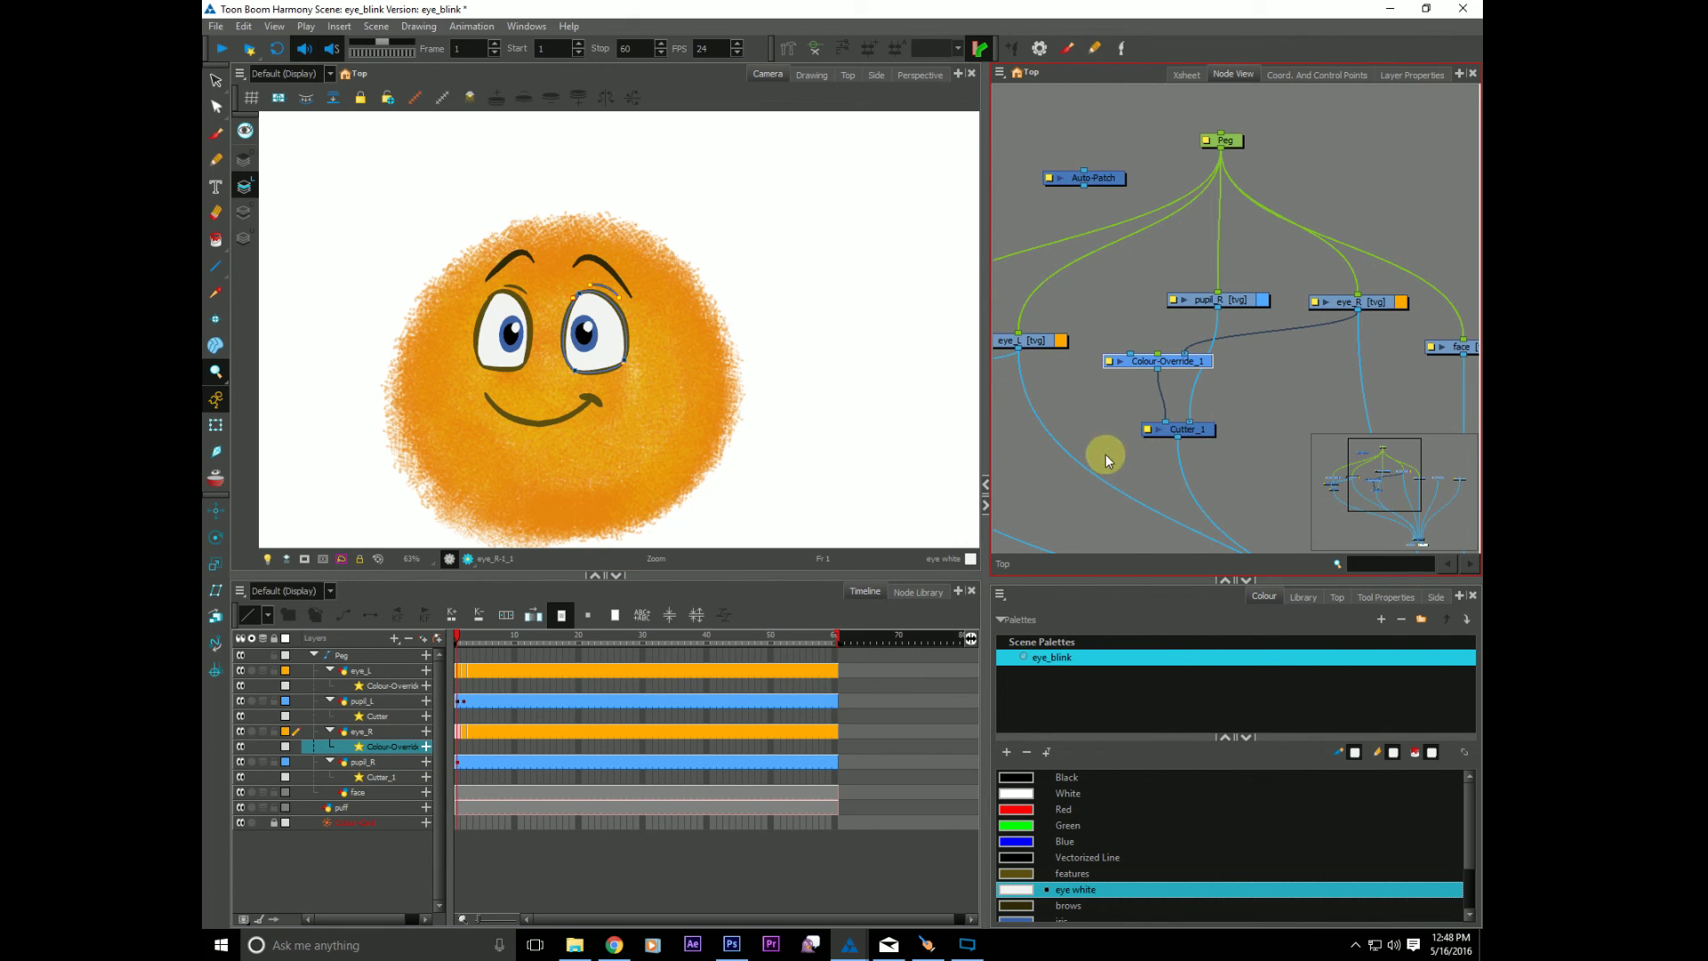